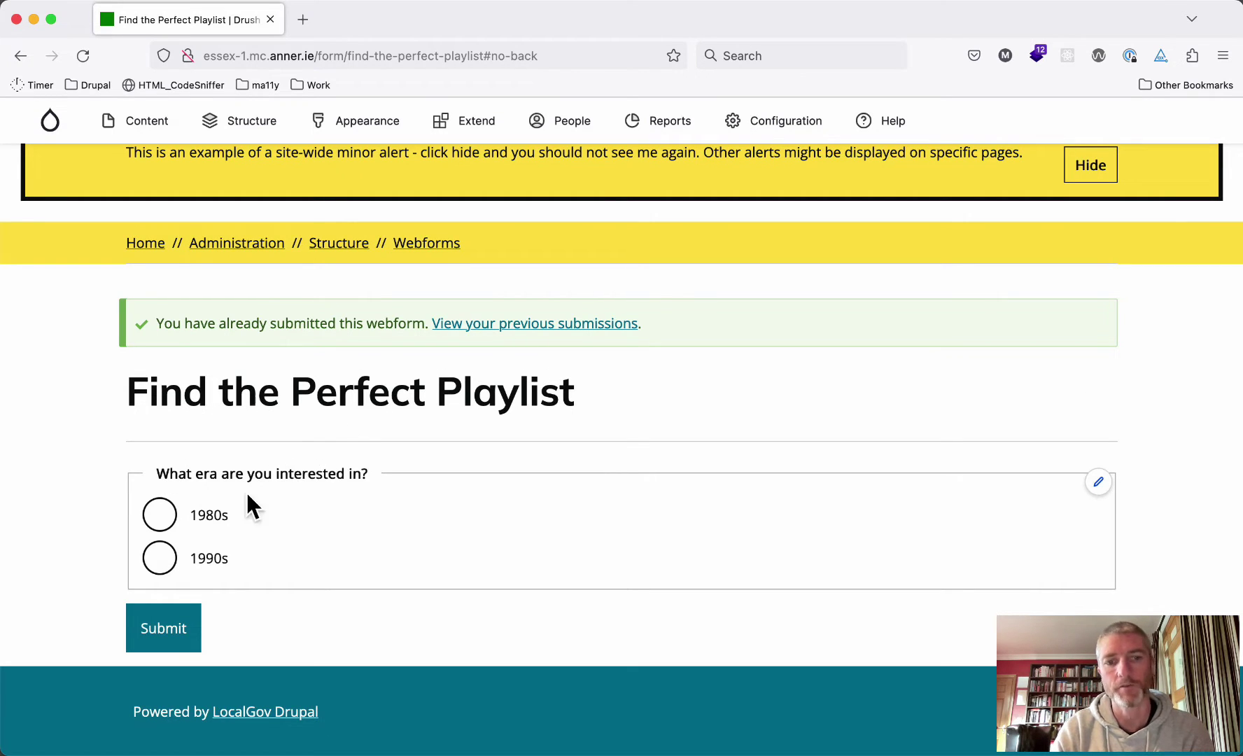
- Answer the playlist form with the 1990s era, Rock music and Grunge as the follow-up
click(208, 559)
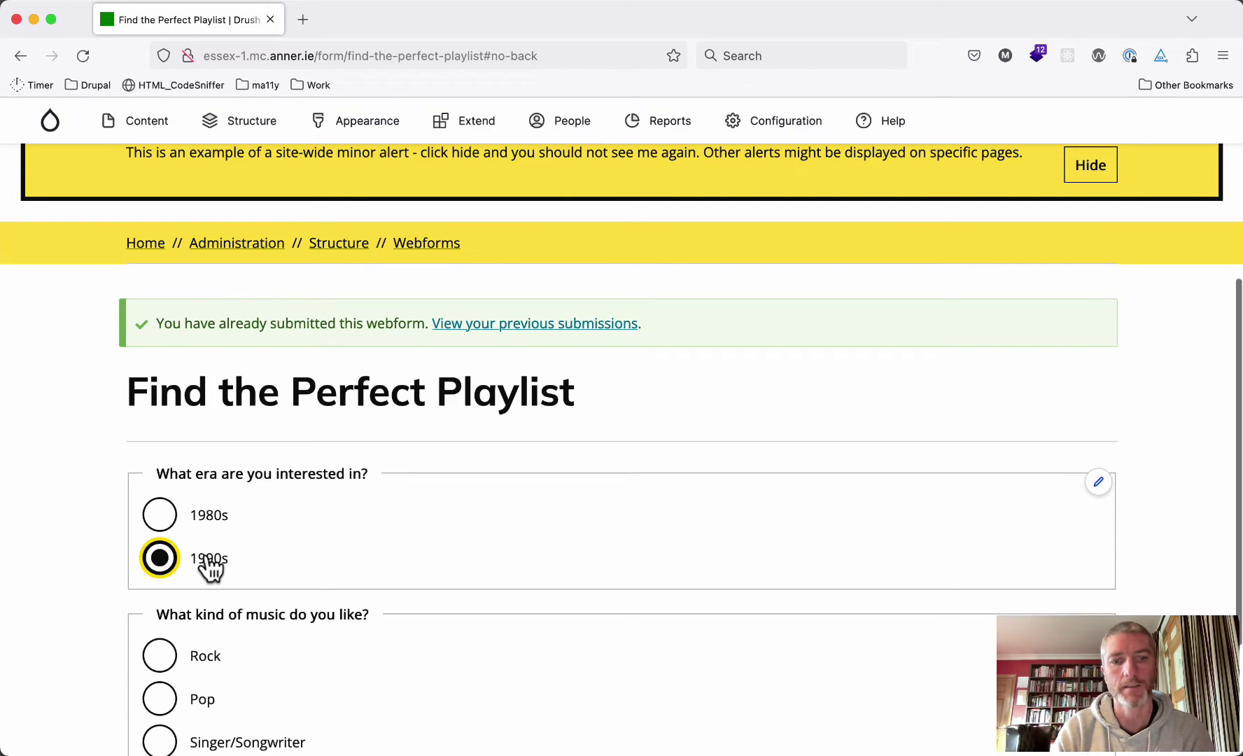
scroll(392, 553, down, 3)
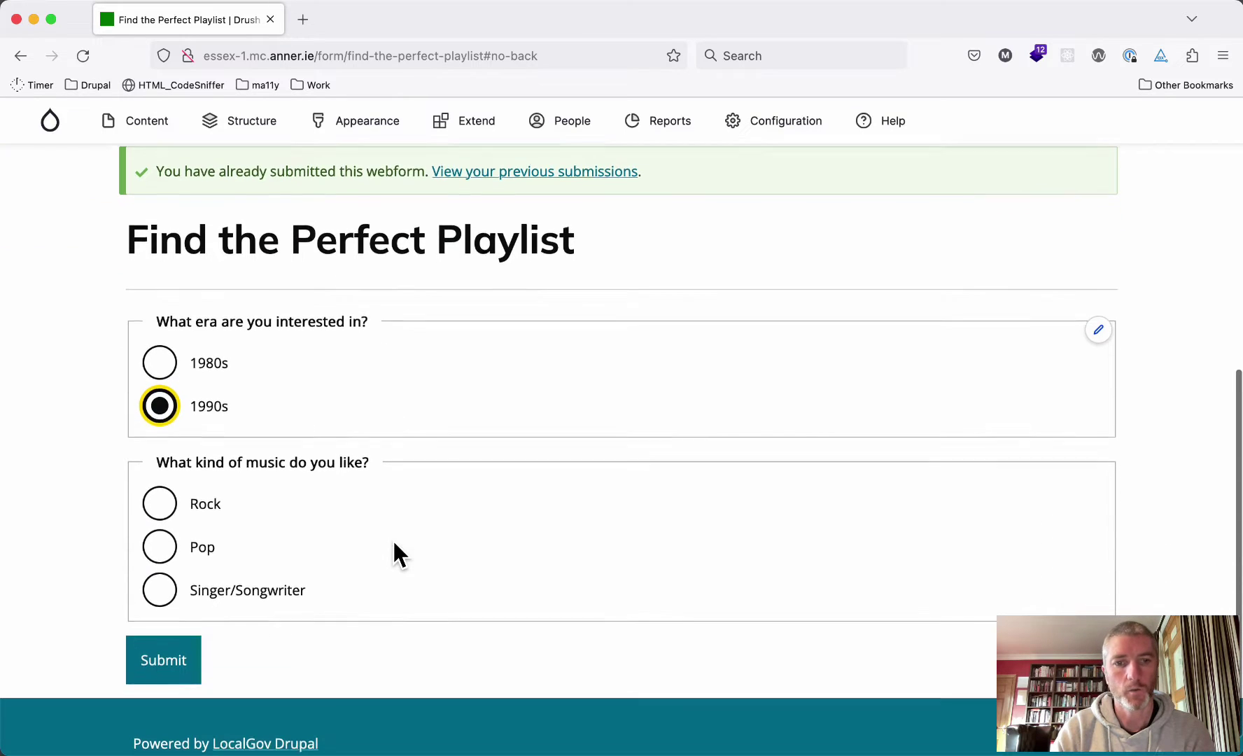
click(210, 511)
scroll(390, 536, down, 3)
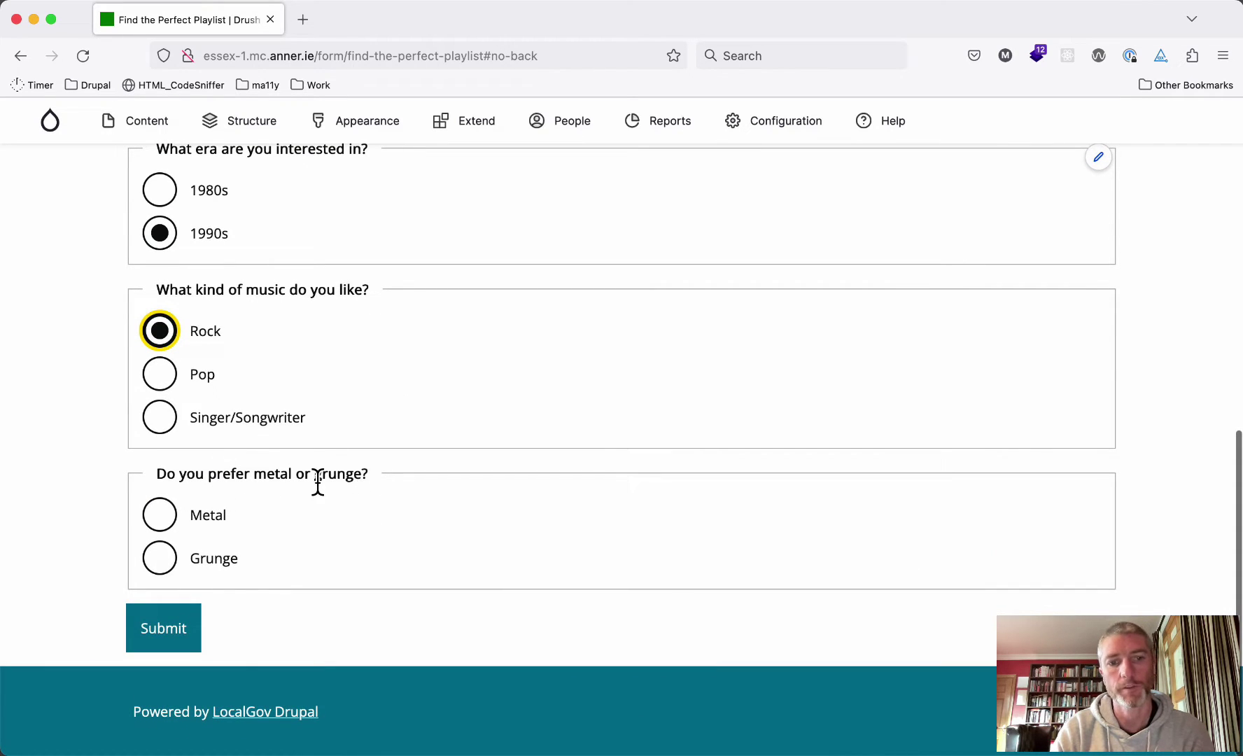
click(208, 564)
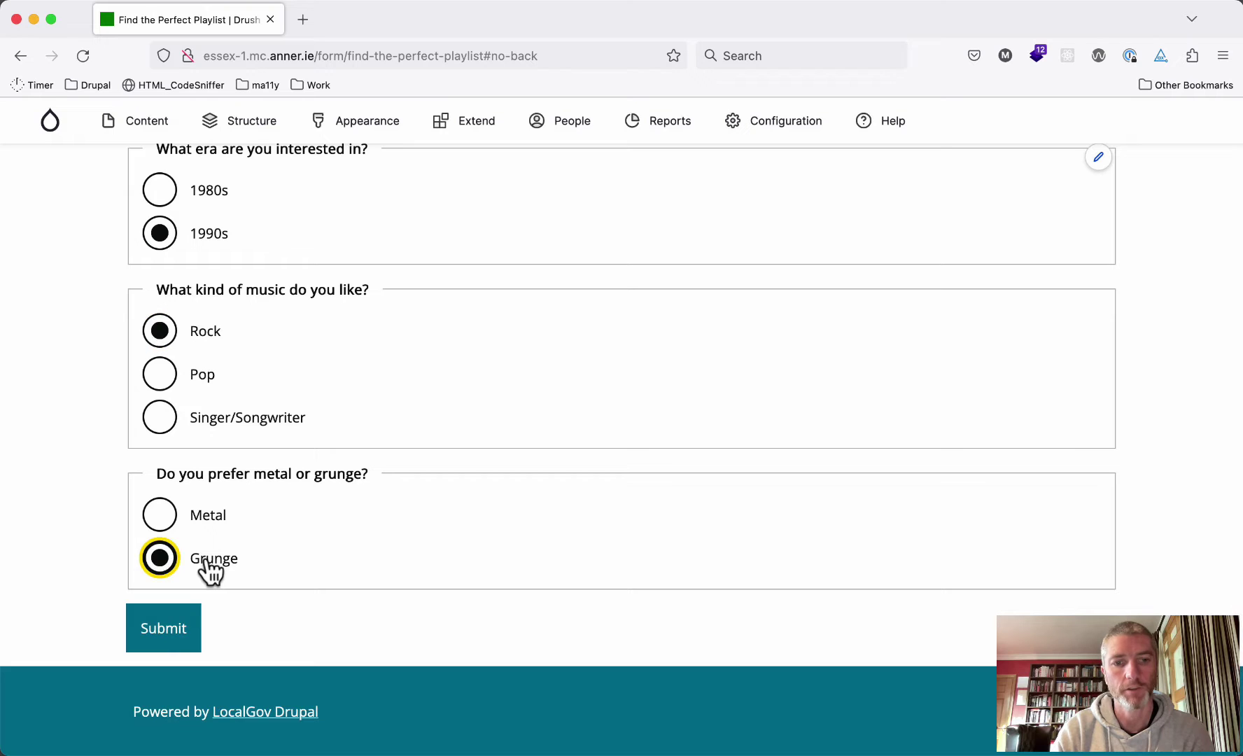
- Submit the 1990s/Rock/Grunge answers, review the Nirvana recommendation, and return to the blank form
click(176, 634)
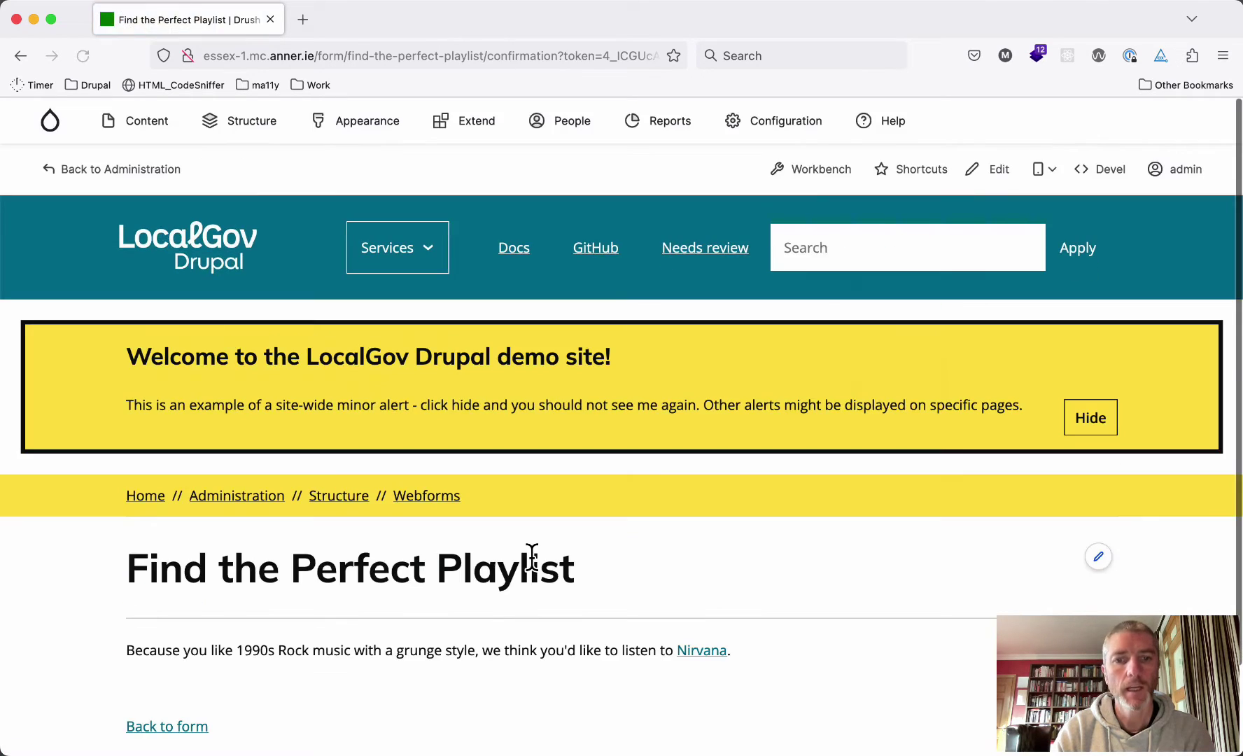
scroll(256, 573, down, 3)
drag(243, 553, 478, 560)
click(578, 556)
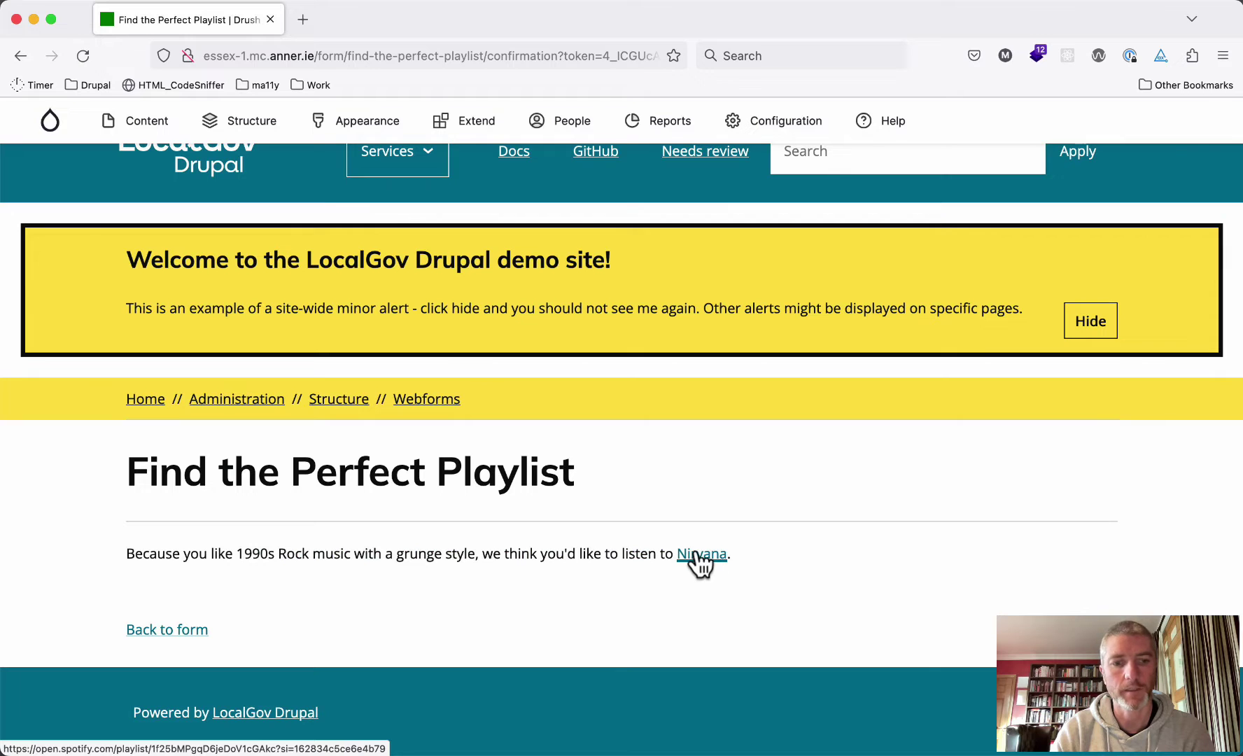
click(163, 632)
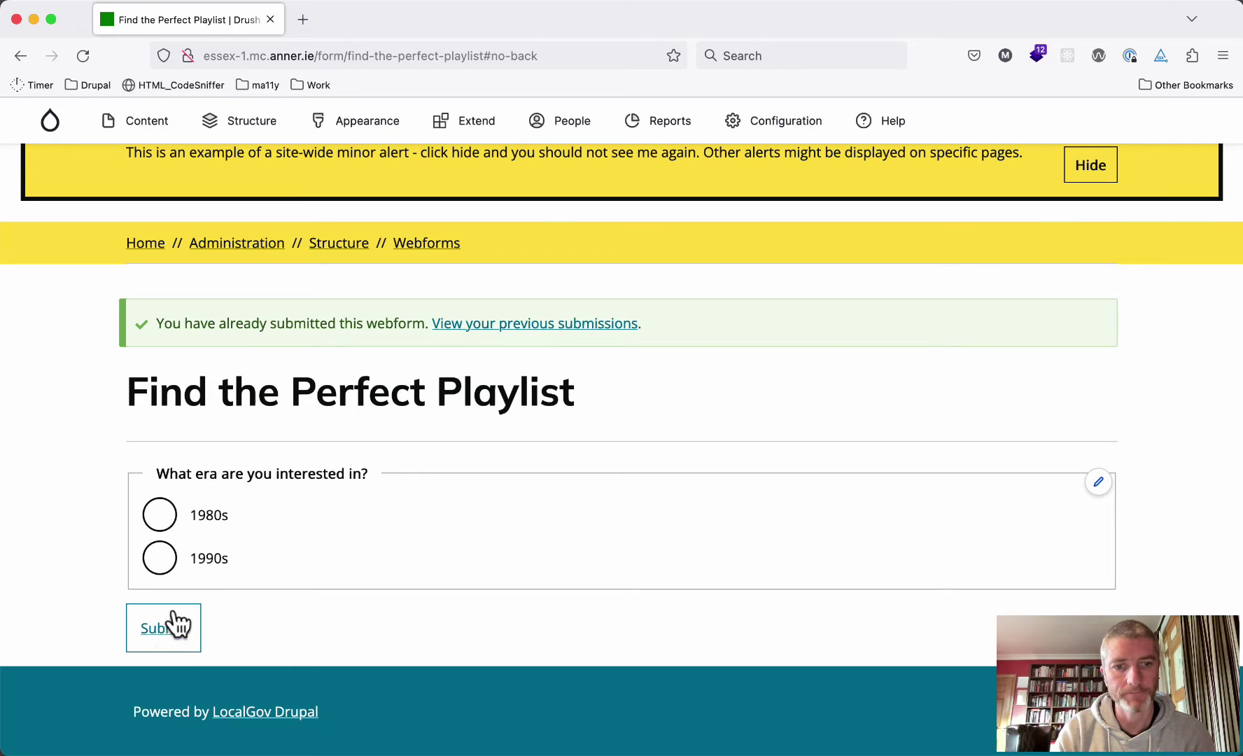
- Choose the 1980s, then try Rock, Pop and Singer/Songwriter as the kind of music
click(208, 527)
scroll(210, 526, down, 3)
click(202, 475)
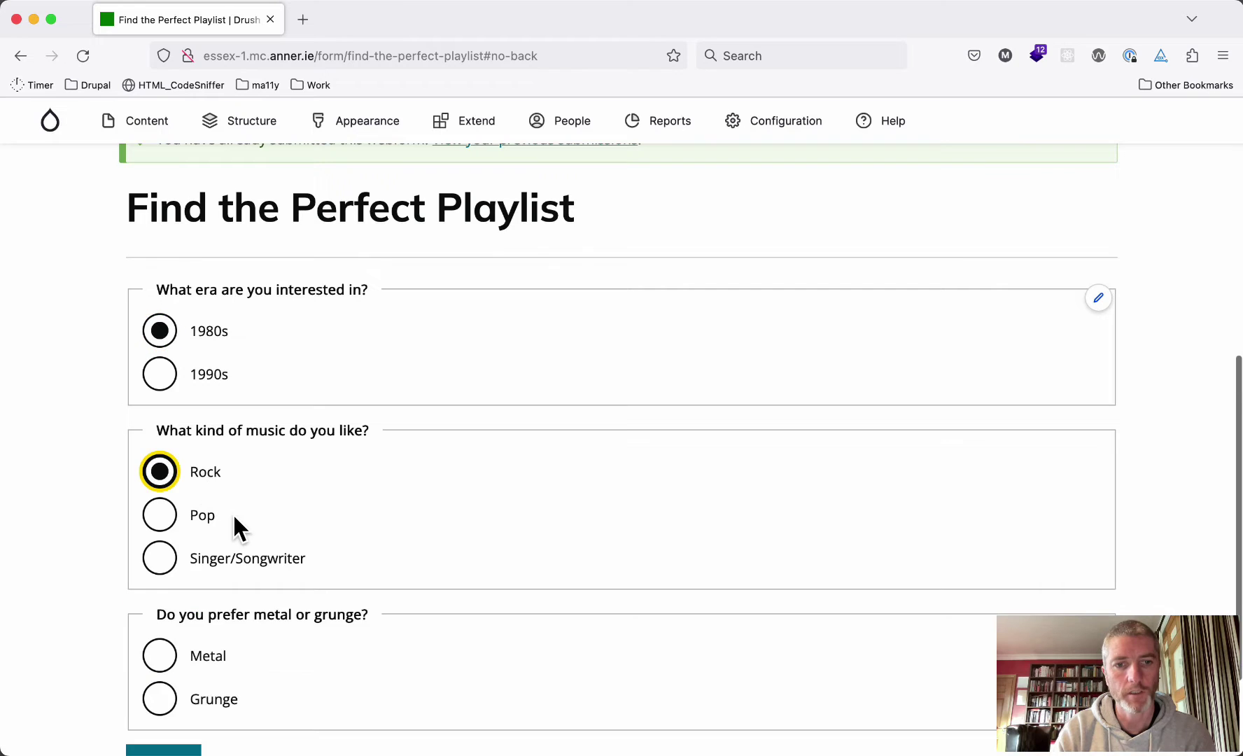
scroll(233, 522, down, 3)
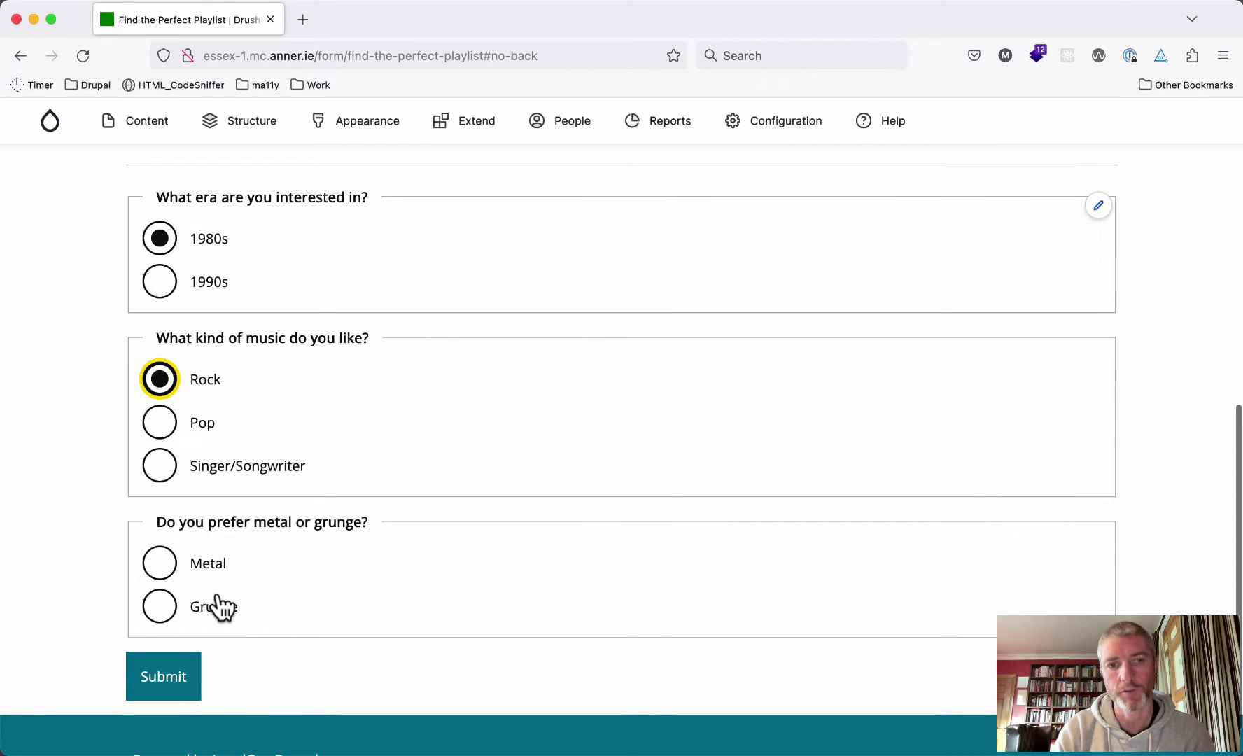
click(203, 428)
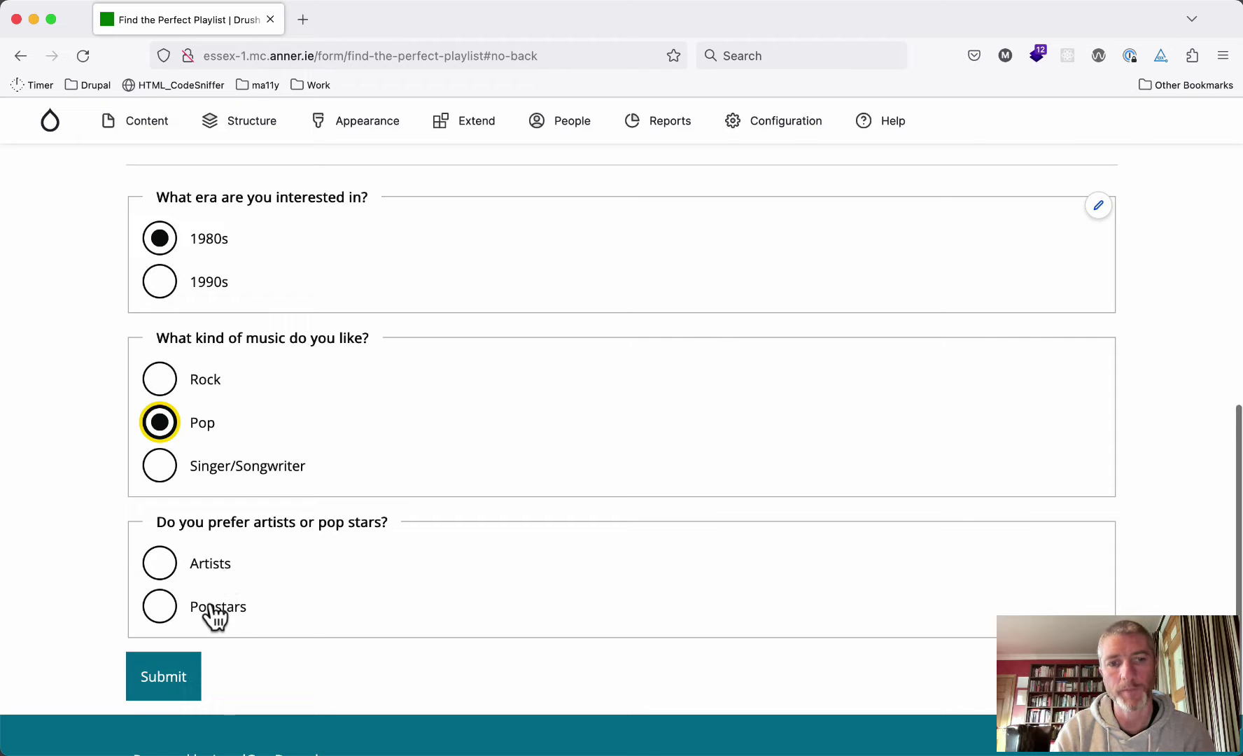
click(216, 473)
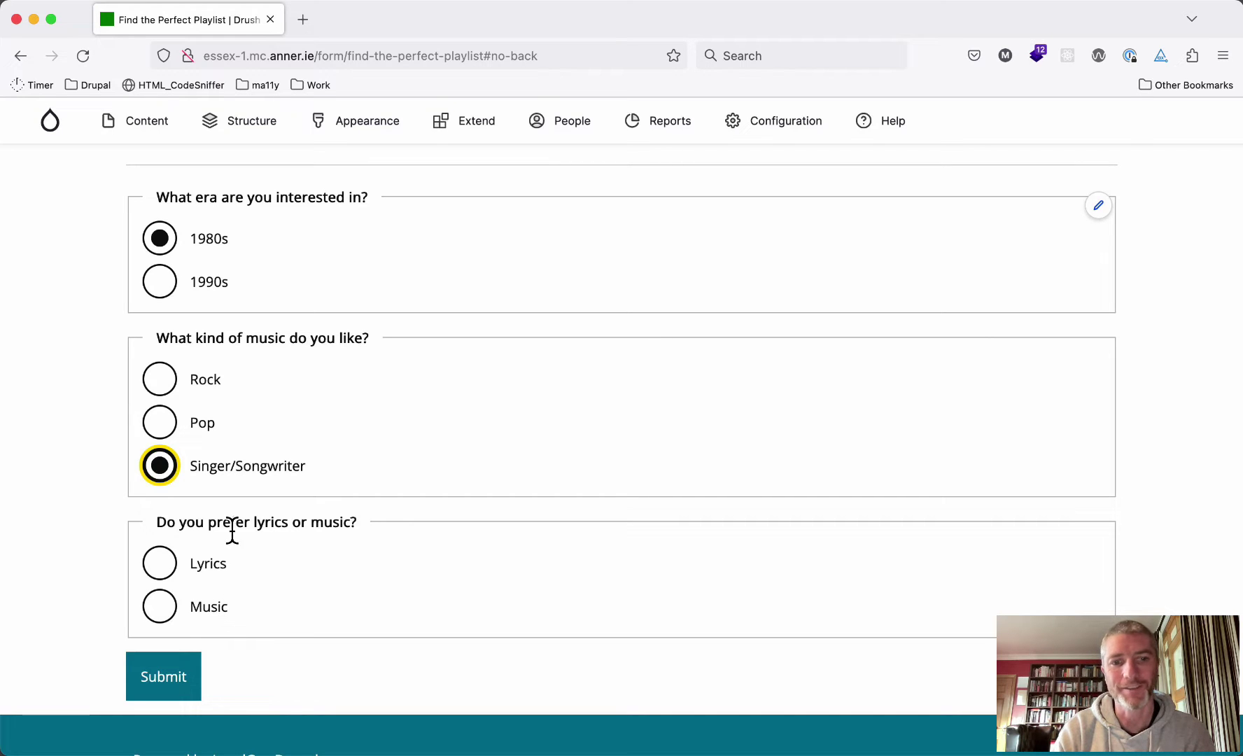
- Switch the answers to 1990s, Rock and Metal
scroll(233, 399, up, 1)
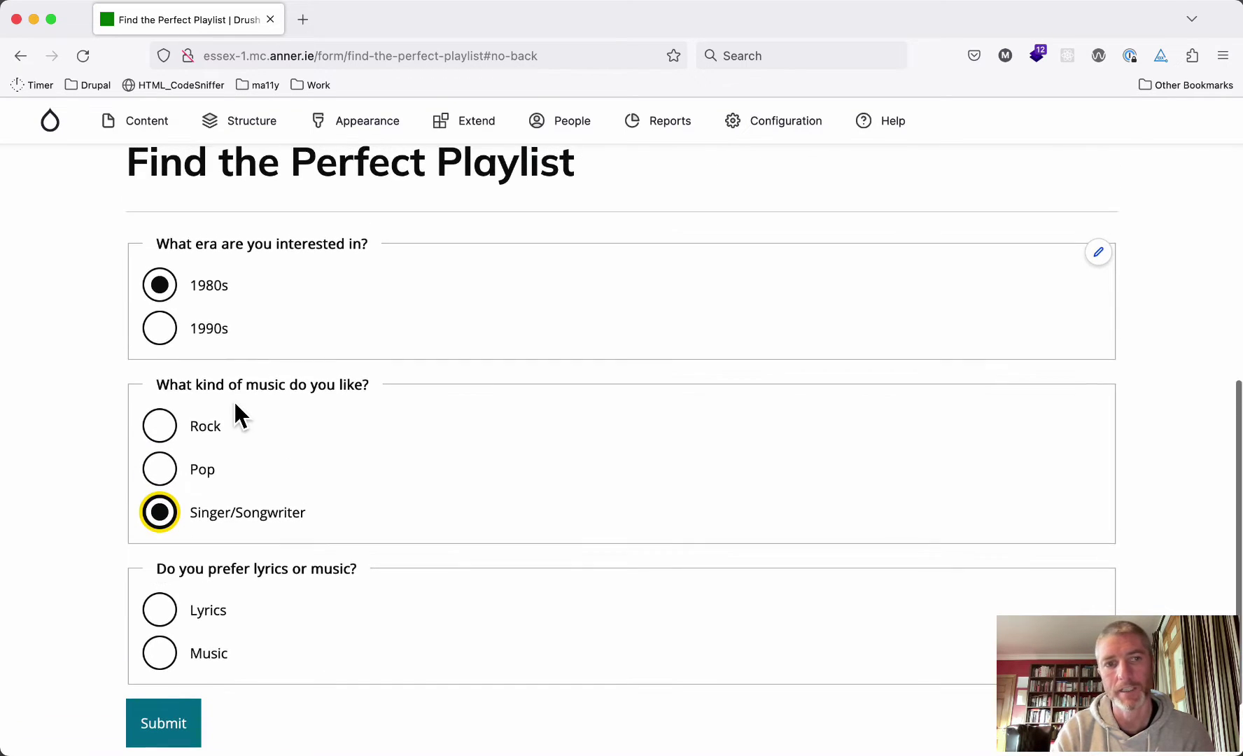
click(206, 332)
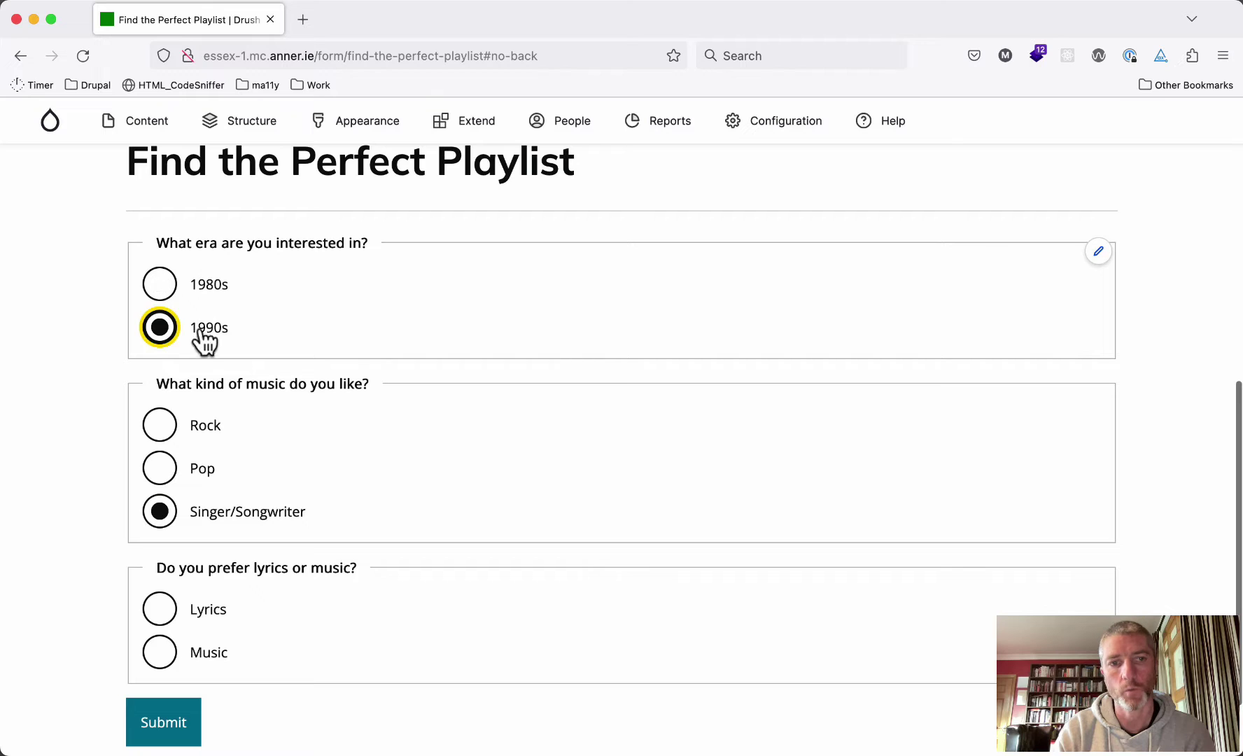
click(202, 432)
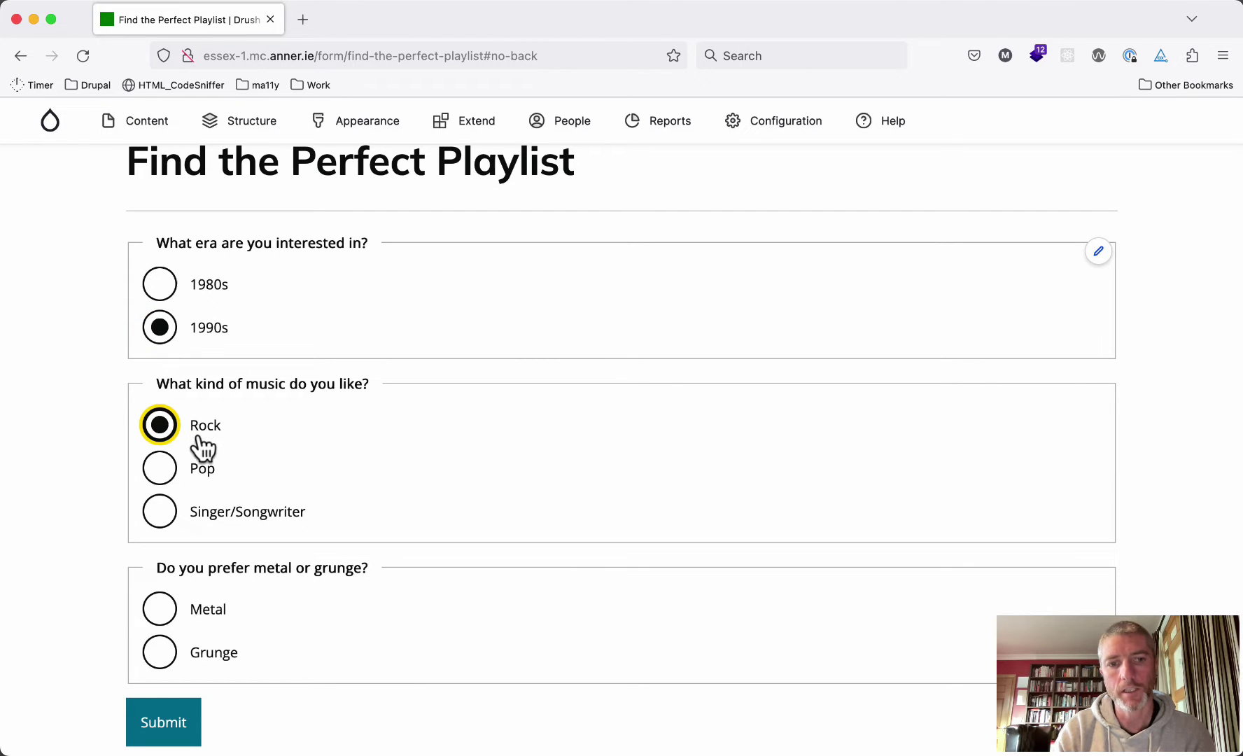
click(207, 612)
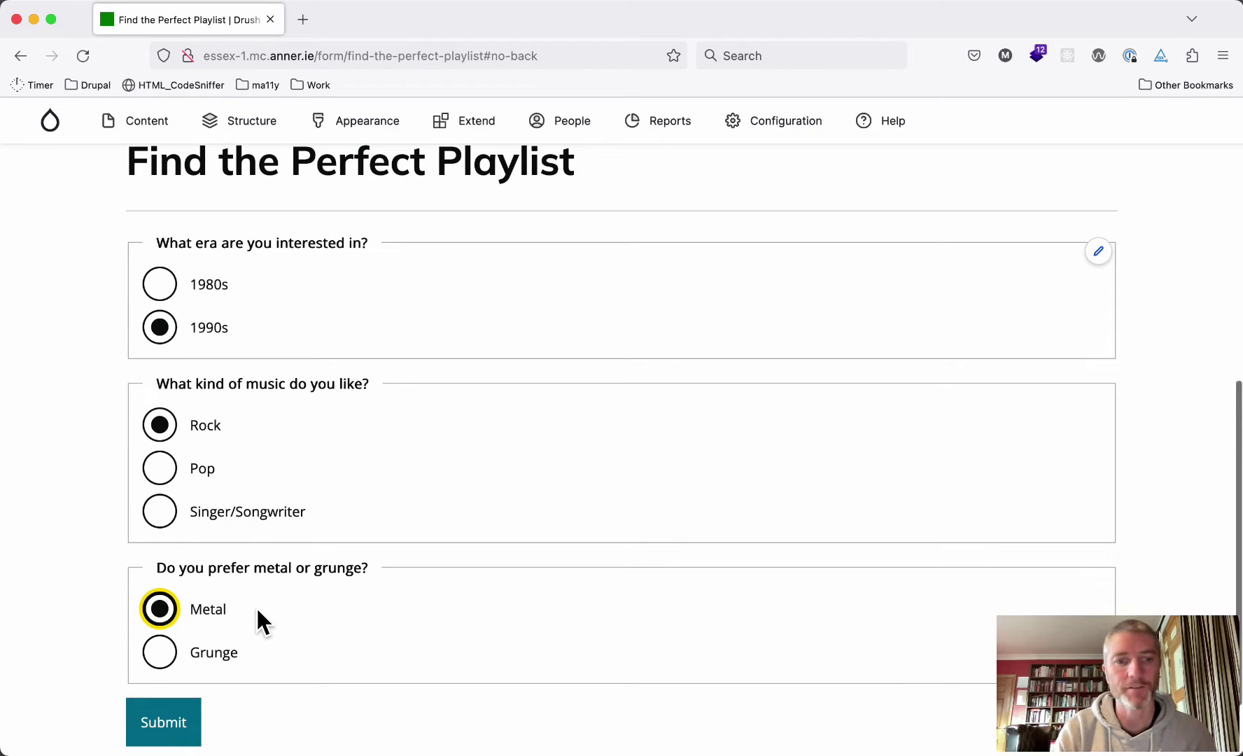
scroll(255, 605, down, 2)
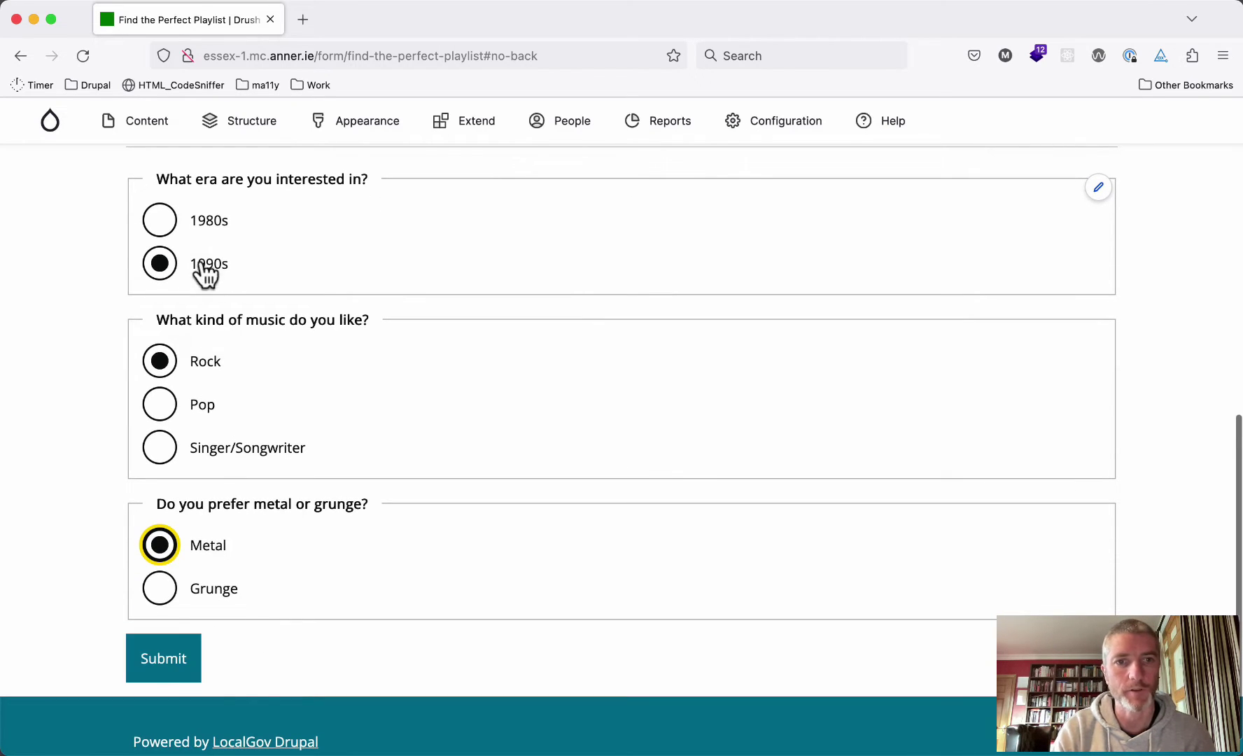
- Submit the 1990s/Rock/Metal answers and review the Rage Against the Machine recommendation
click(161, 654)
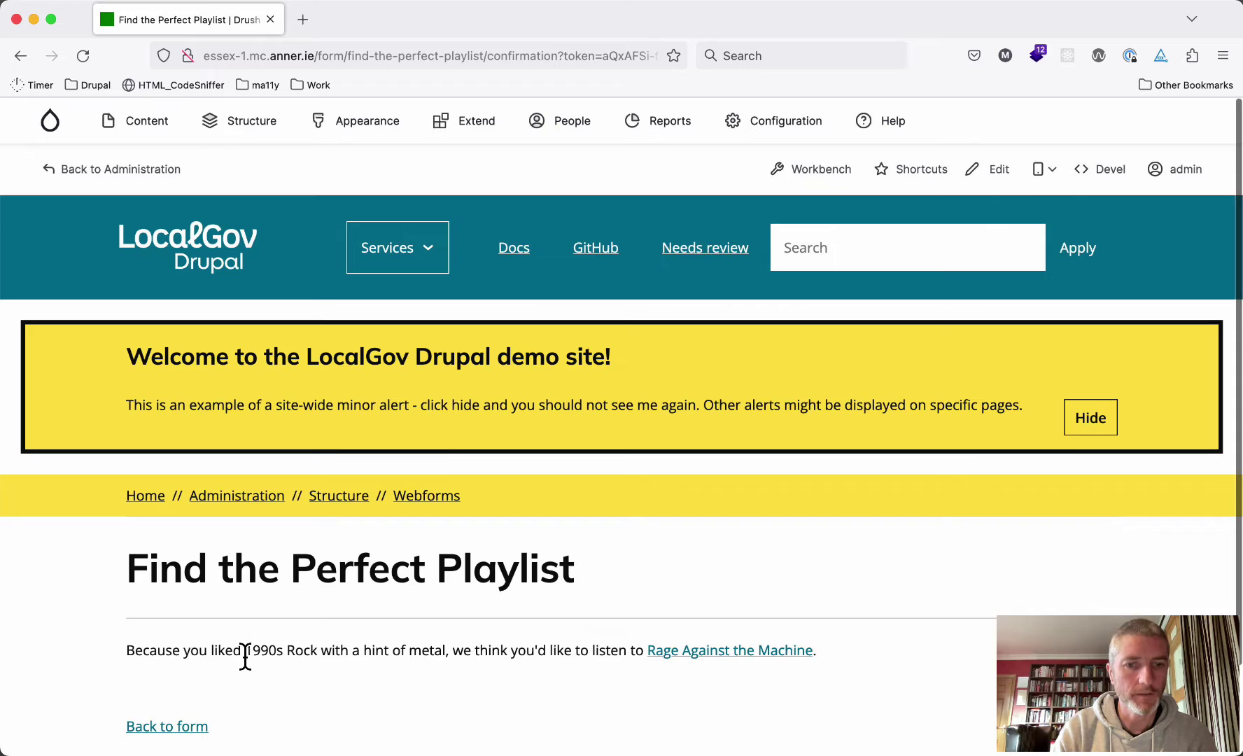
drag(245, 652, 445, 651)
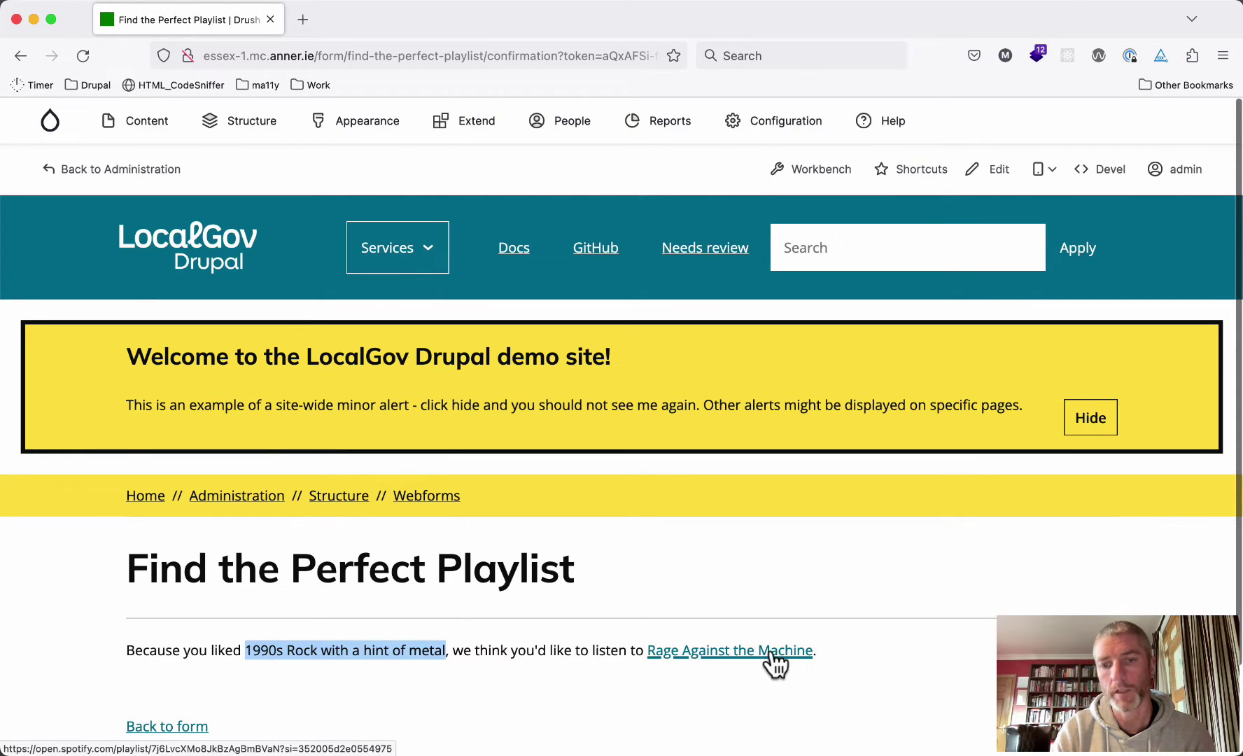
click(436, 563)
scroll(435, 564, down, 1)
scroll(435, 563, up, 1)
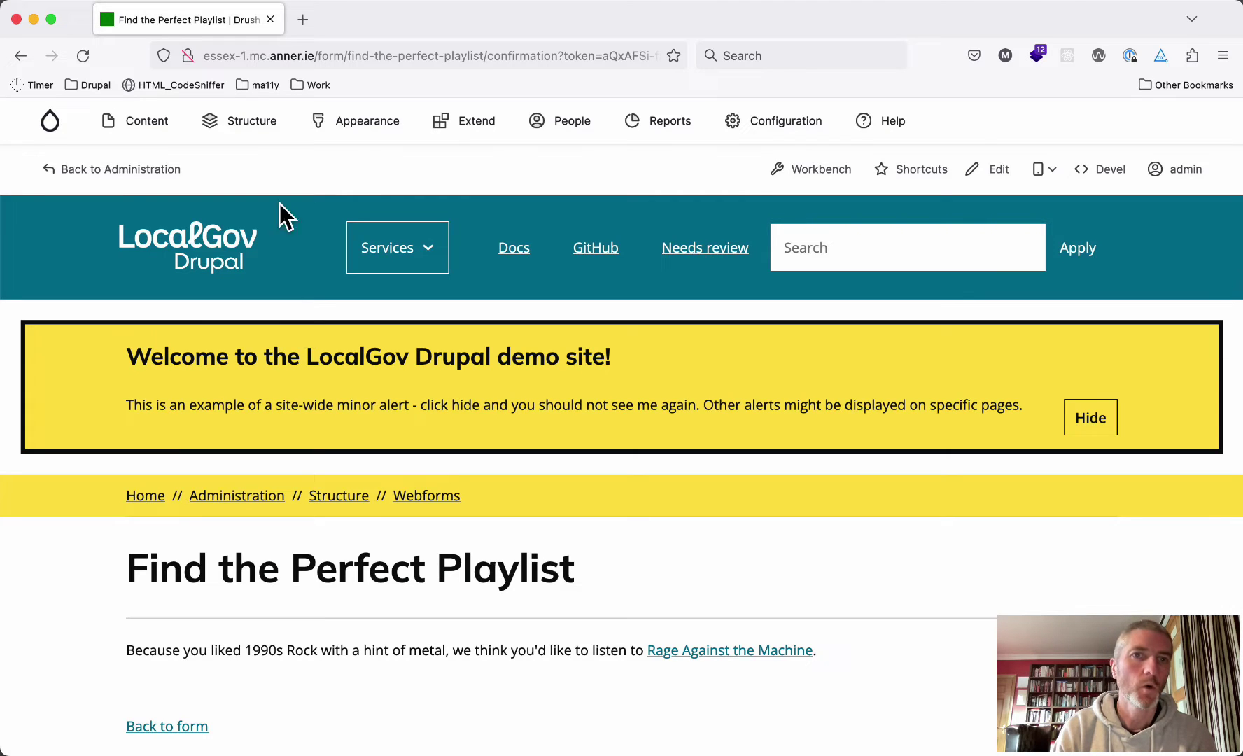
mouse_move(258, 142)
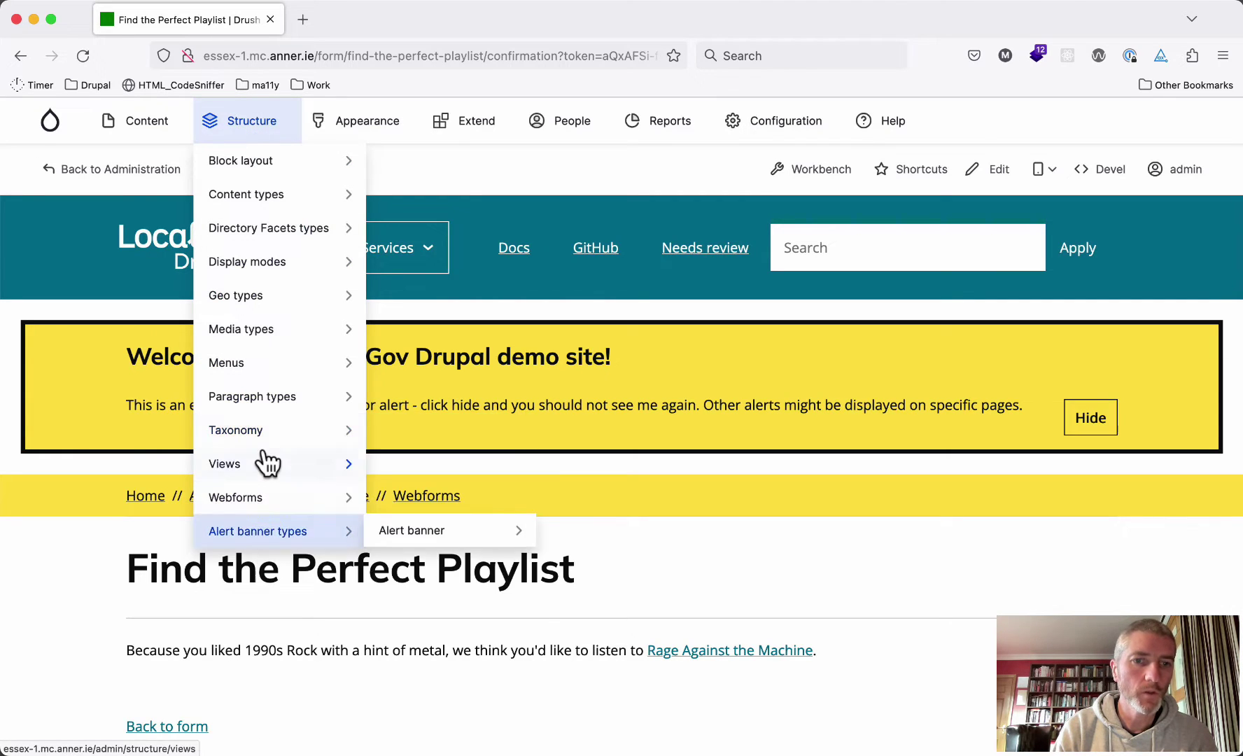
mouse_move(253, 501)
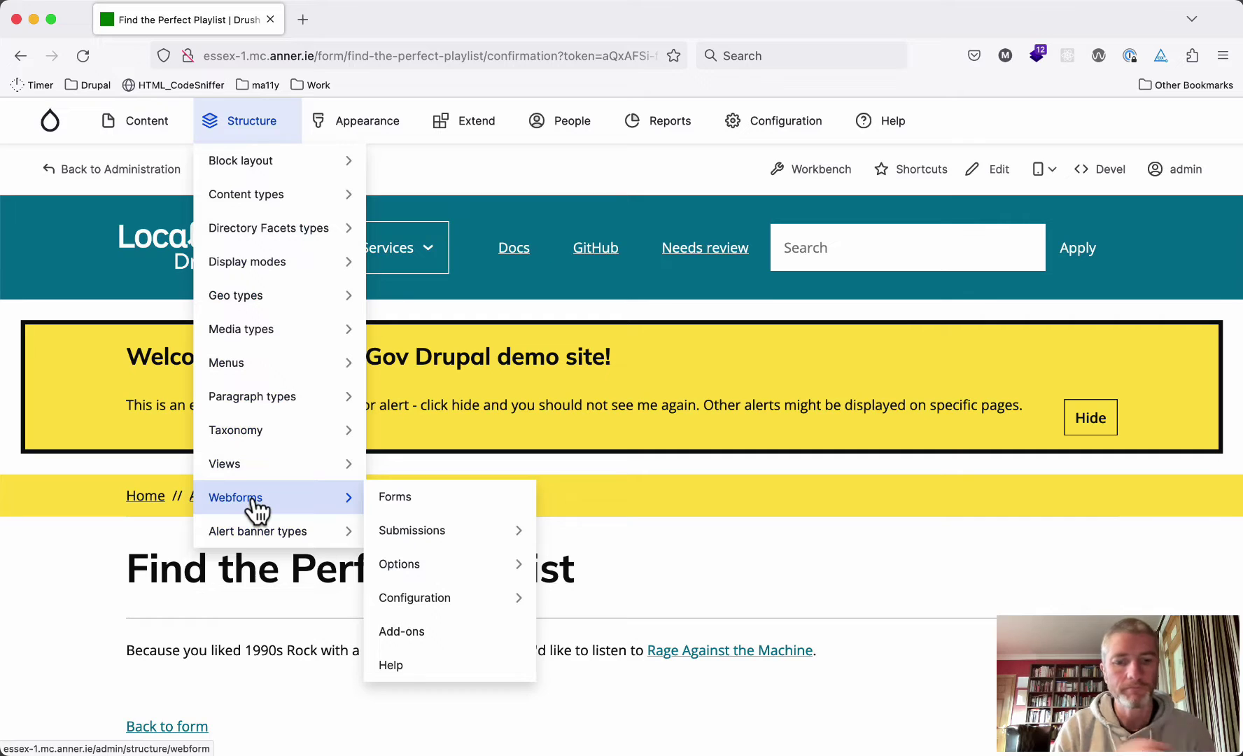
- Open Structure > Webforms in a new tab and switch to it
super+click(256, 510)
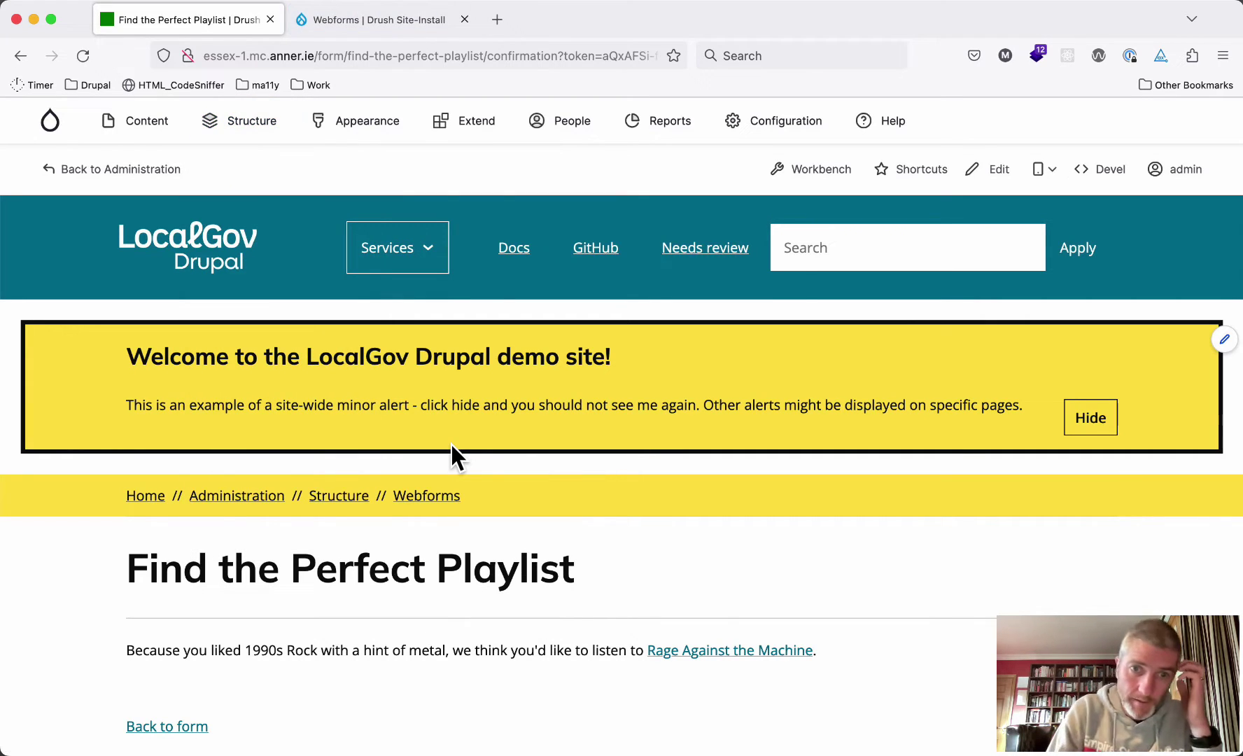
click(394, 25)
scroll(354, 594, down, 3)
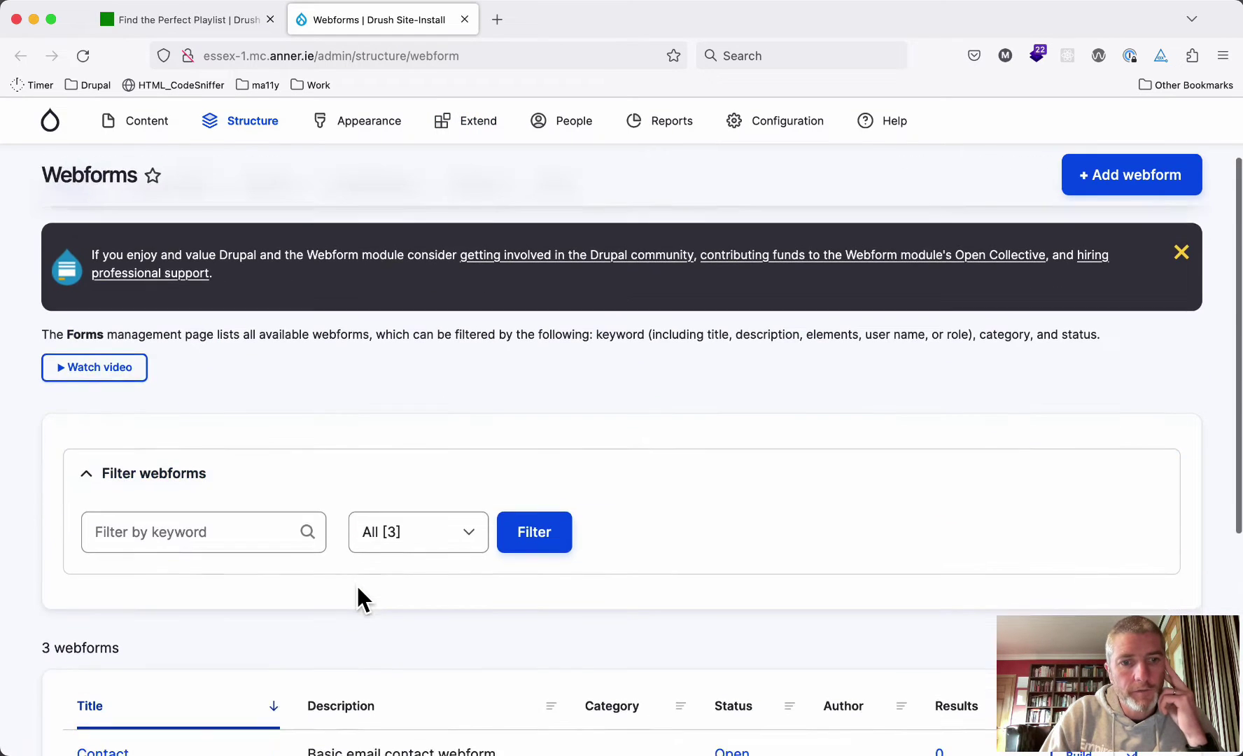
scroll(355, 583, down, 5)
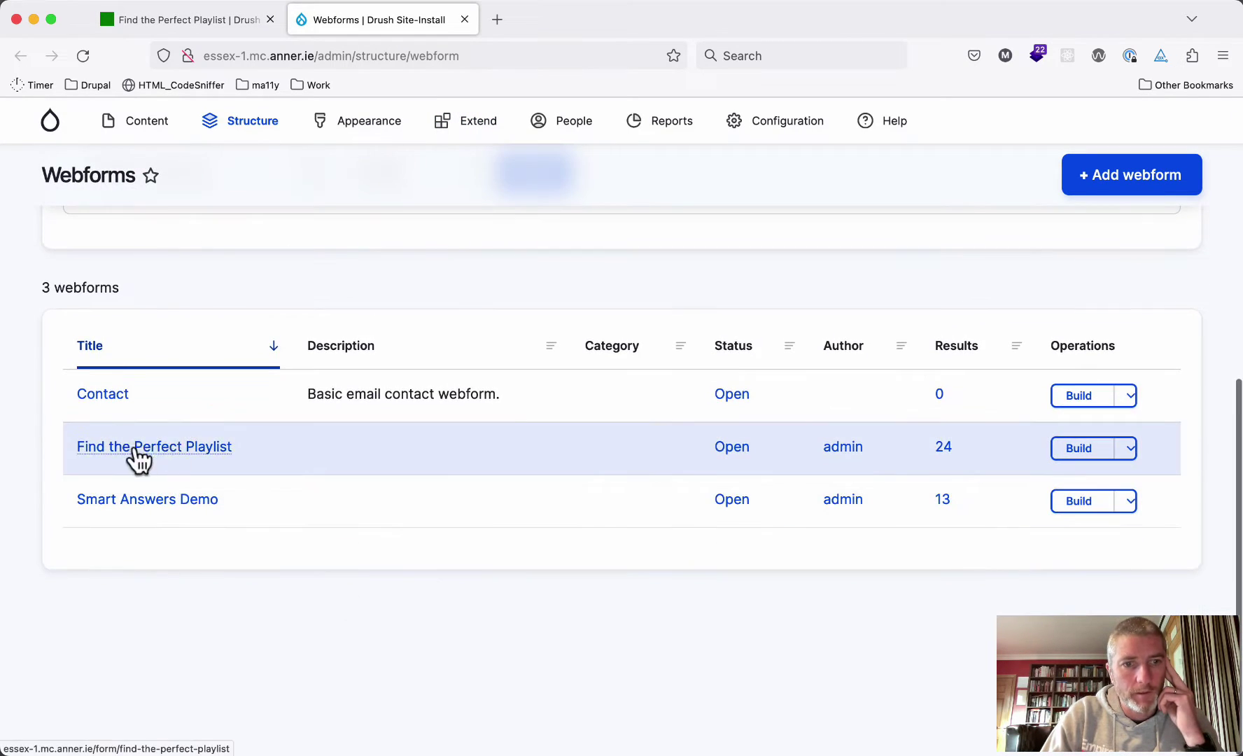
- Open Find the Perfect Playlist's Build page listing its five radio questions and conditions
click(151, 456)
scroll(296, 467, down, 5)
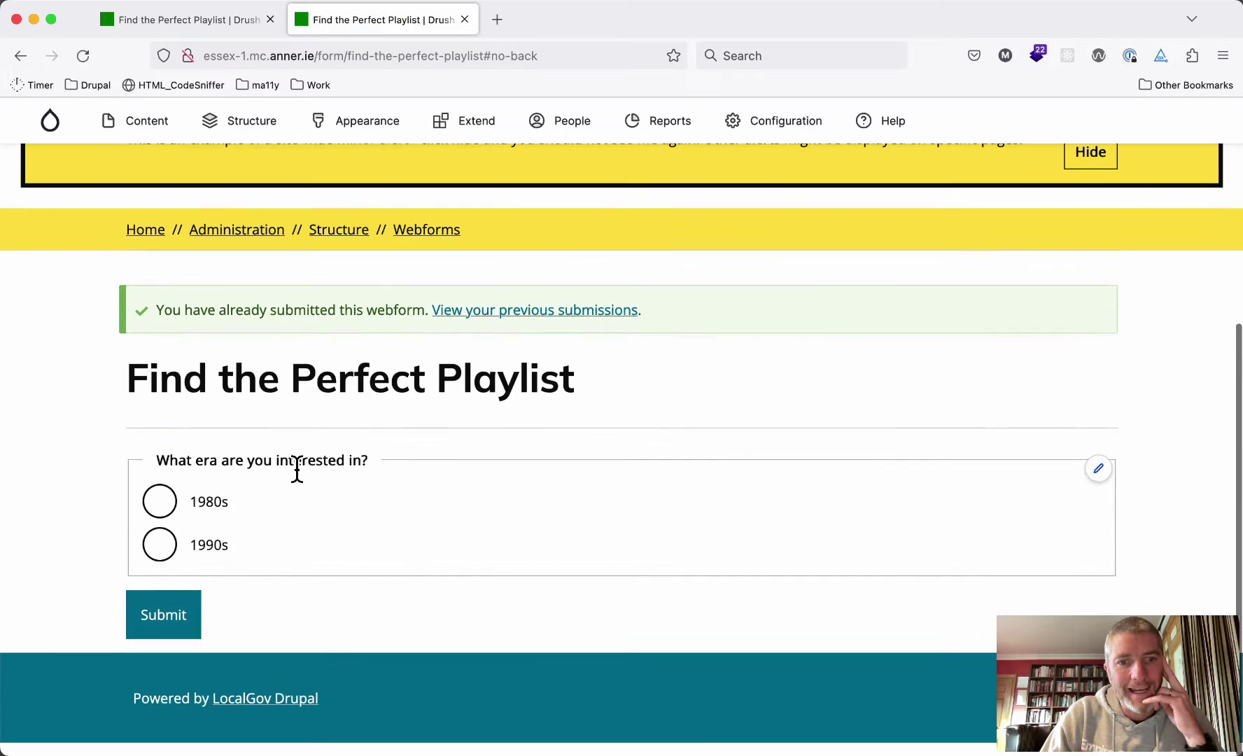
scroll(297, 468, up, 3)
scroll(297, 468, up, 3)
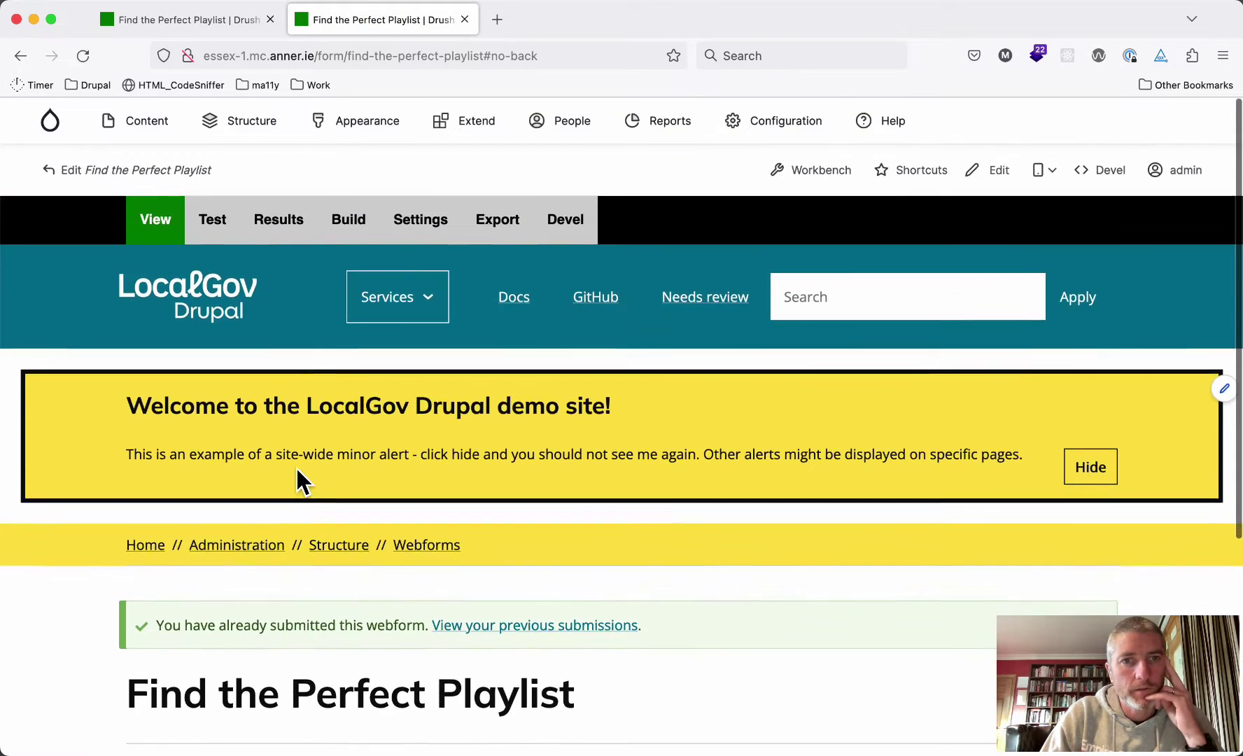
click(349, 219)
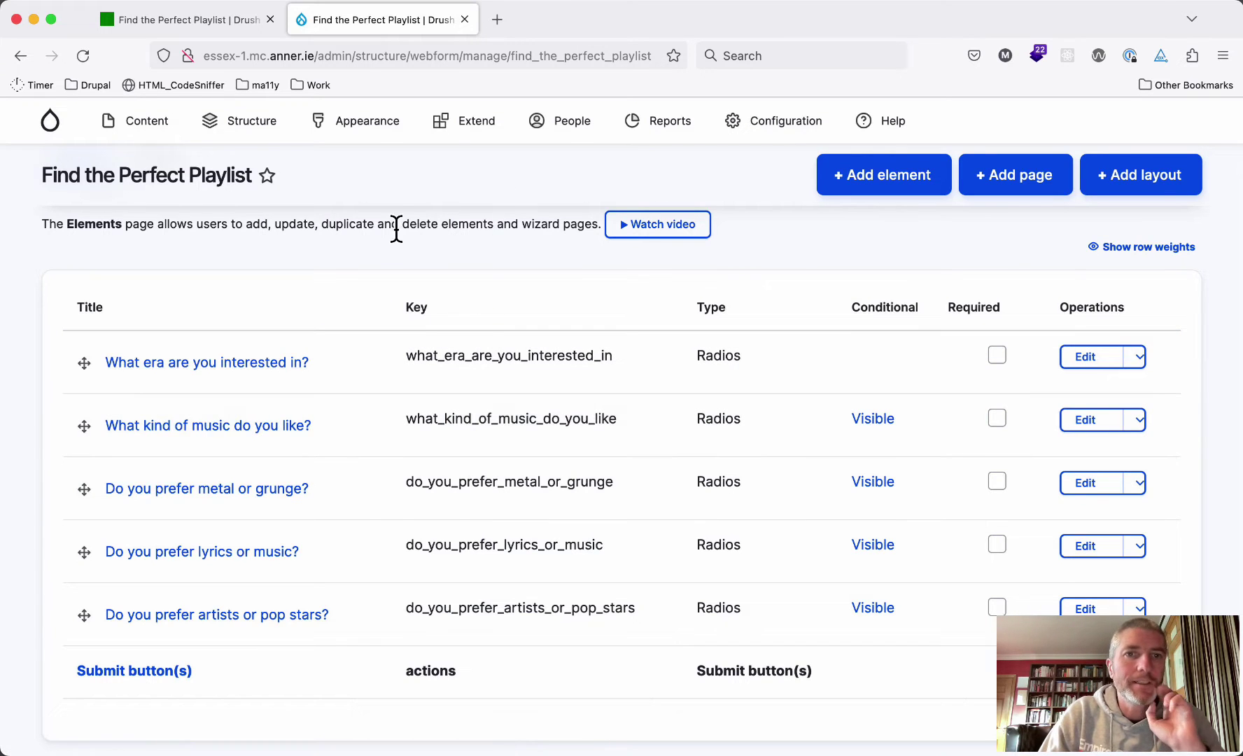
scroll(293, 253, up, 3)
key(XF86MonBrightnessDown)
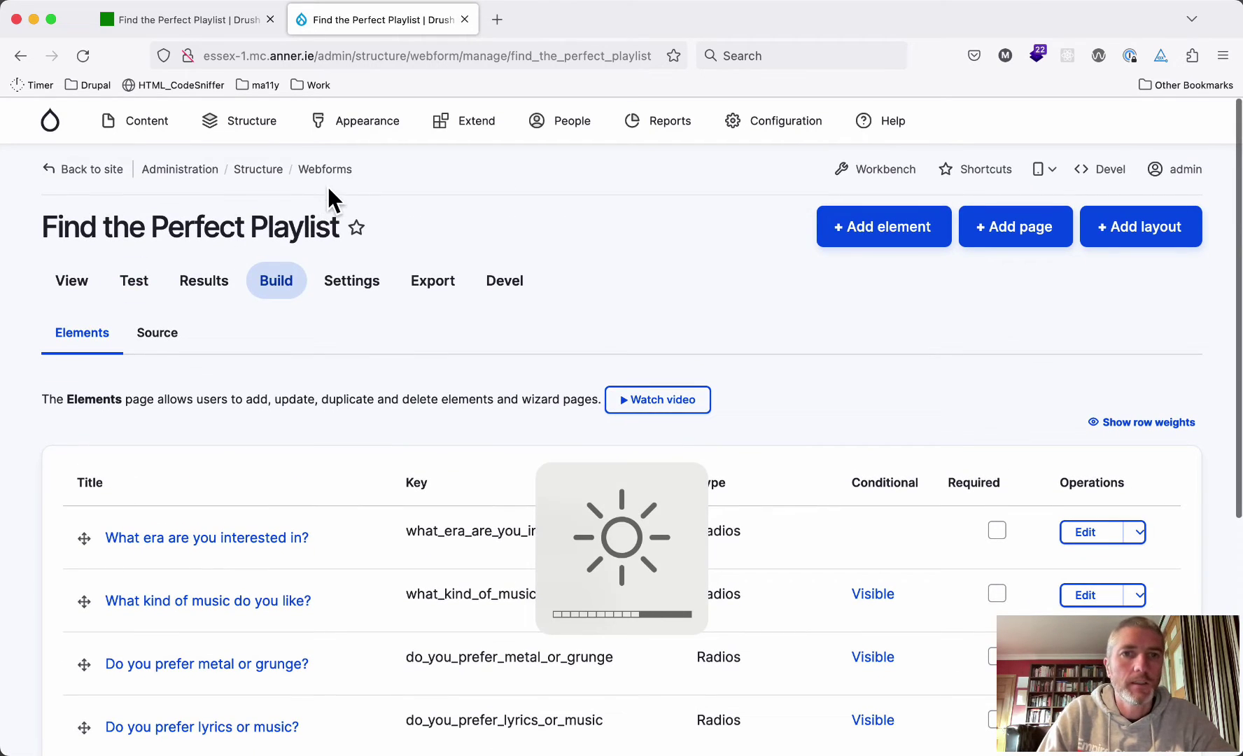
- From the Webforms list, add and save a webform titled 'Find the right film for you'
super+click(327, 178)
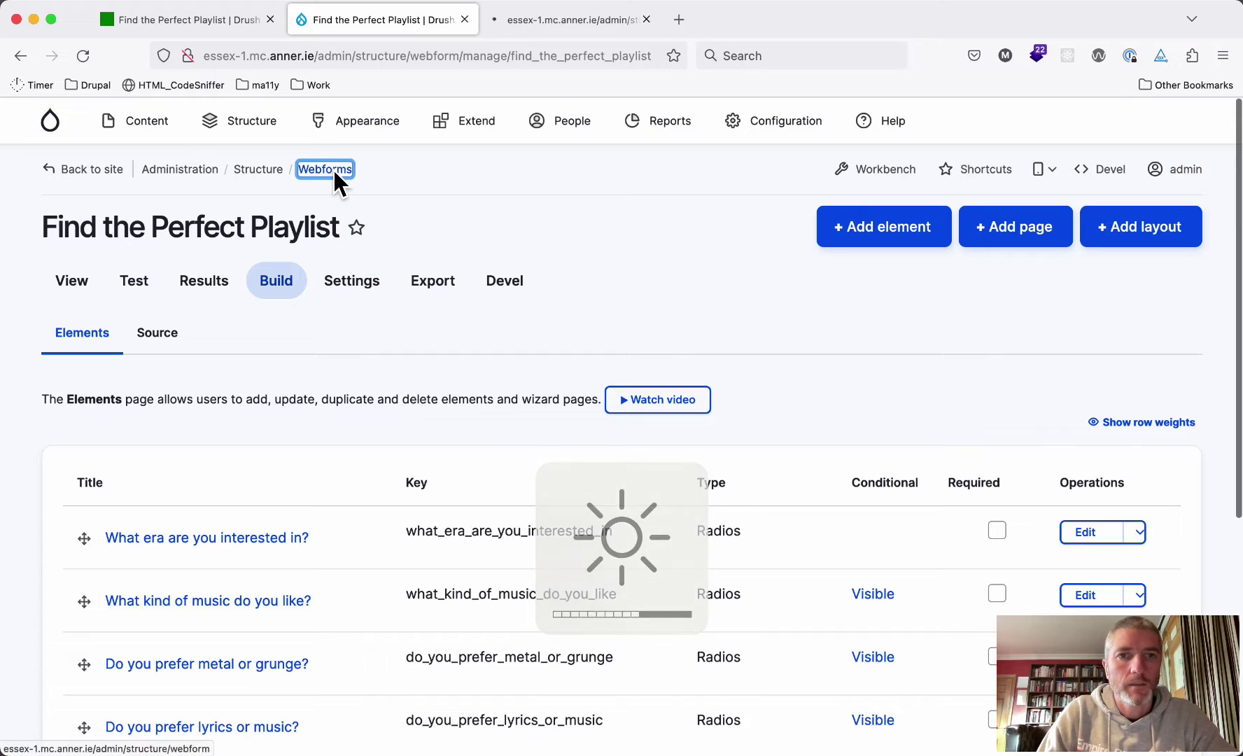
click(562, 22)
click(1104, 246)
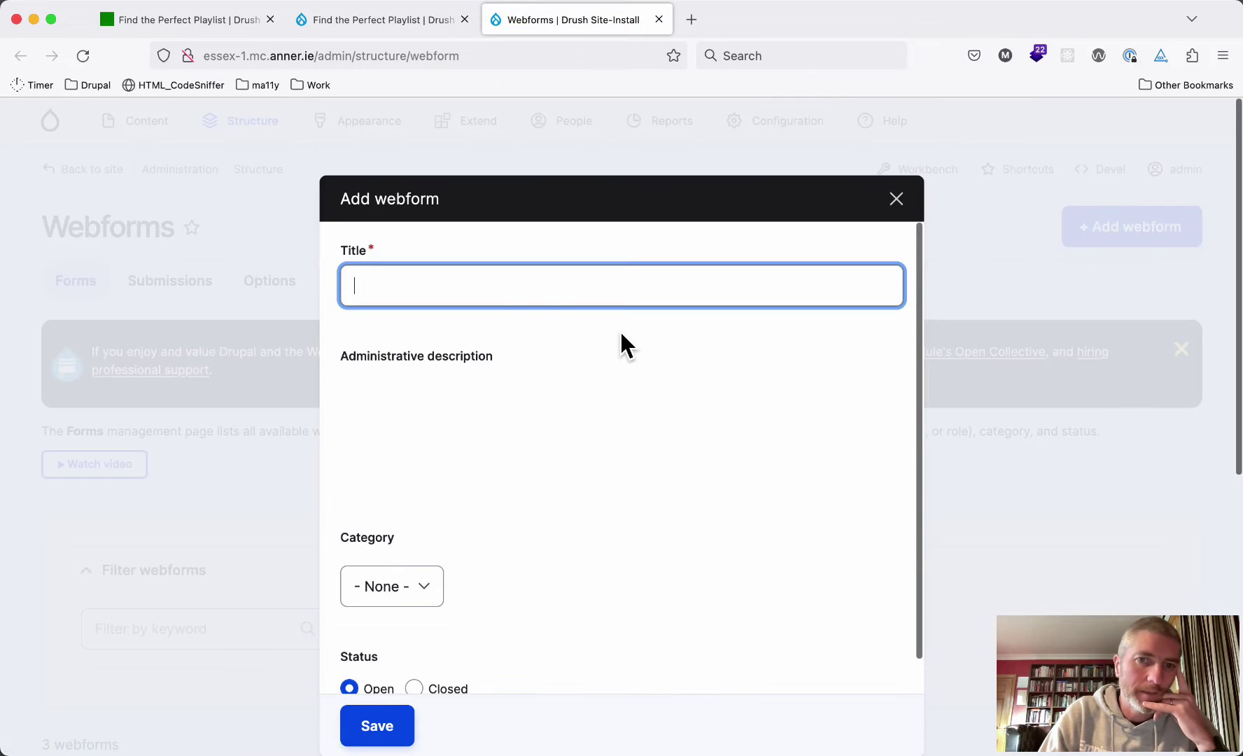
click(462, 285)
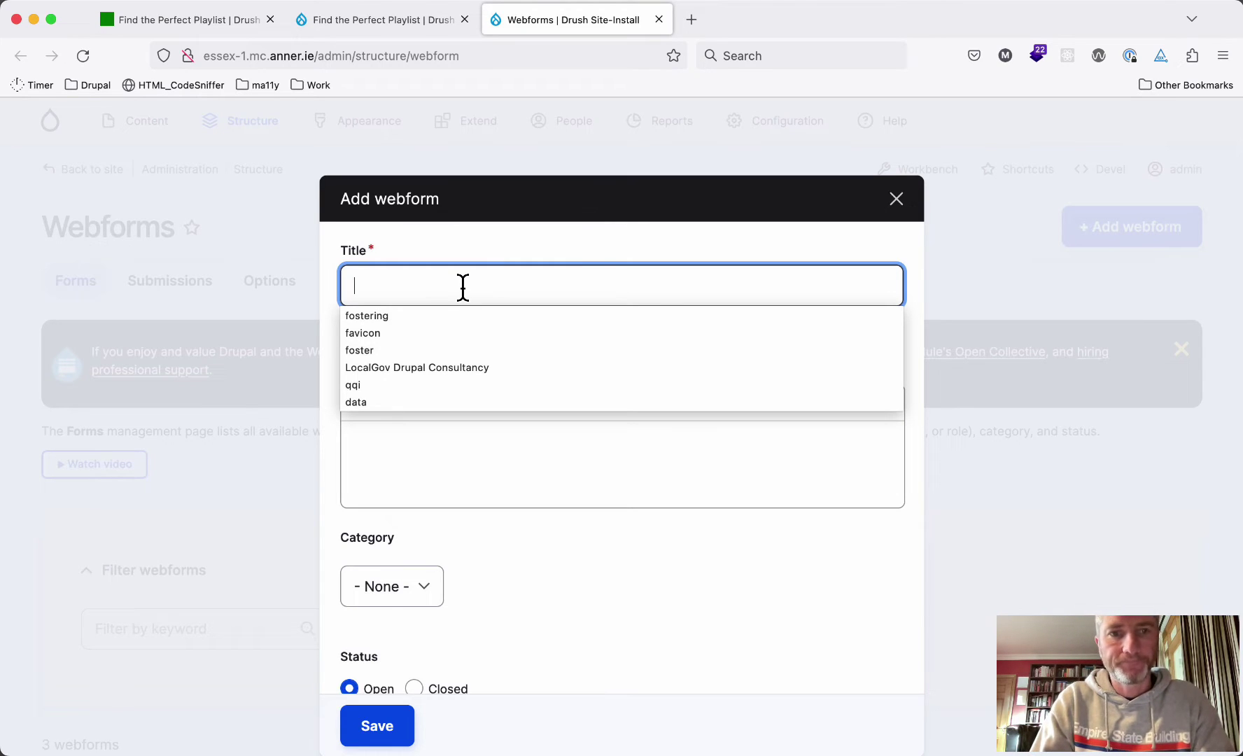
text(Fin)
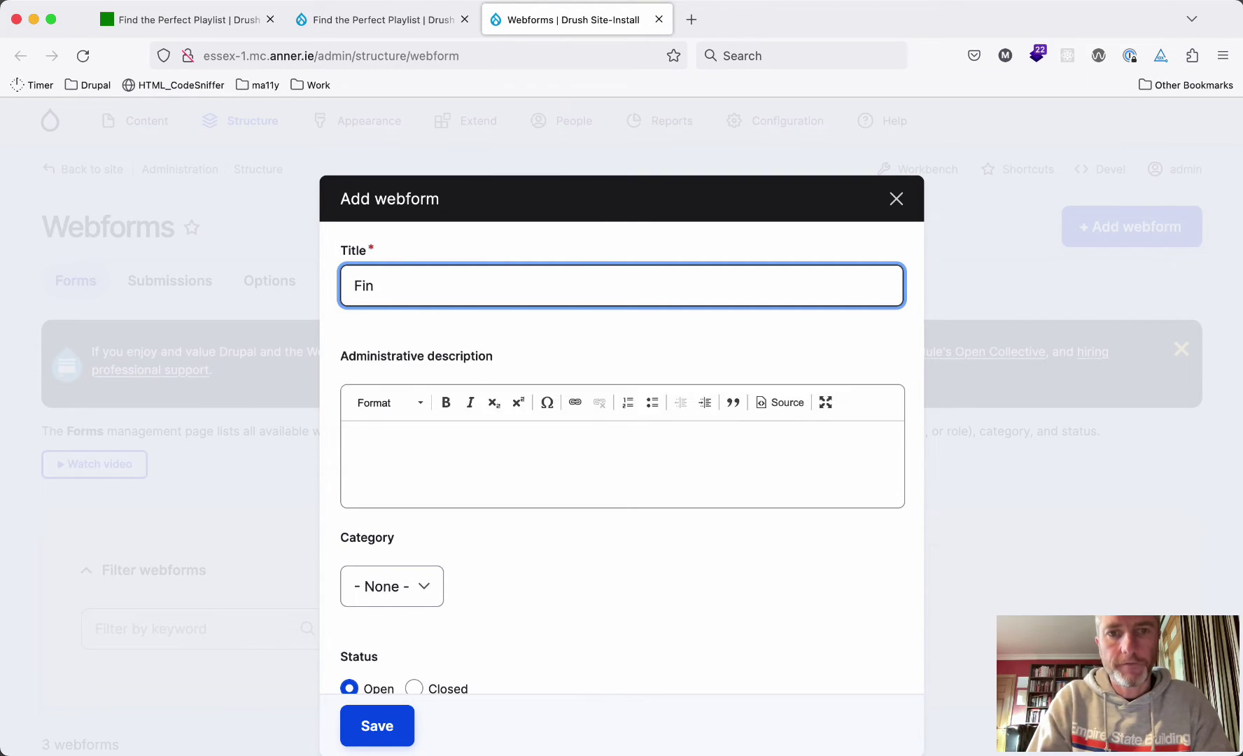
text(d the right film for you)
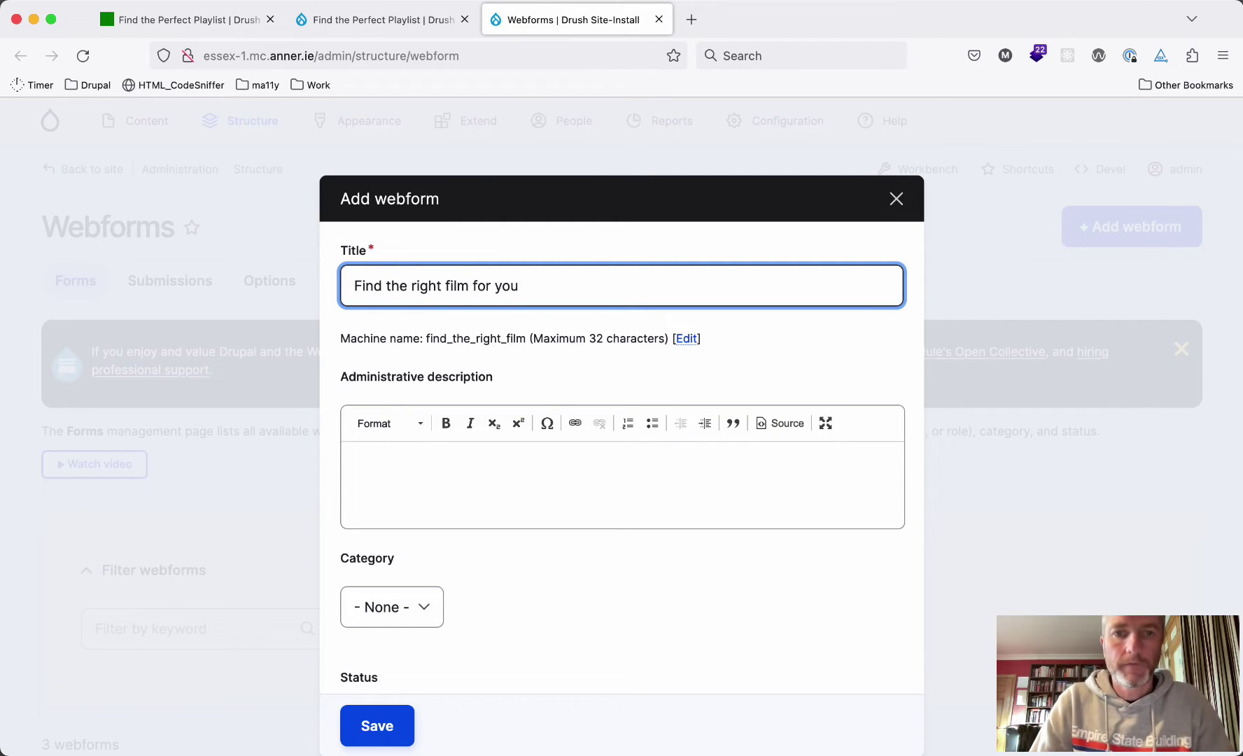
scroll(470, 420, down, 2)
click(370, 731)
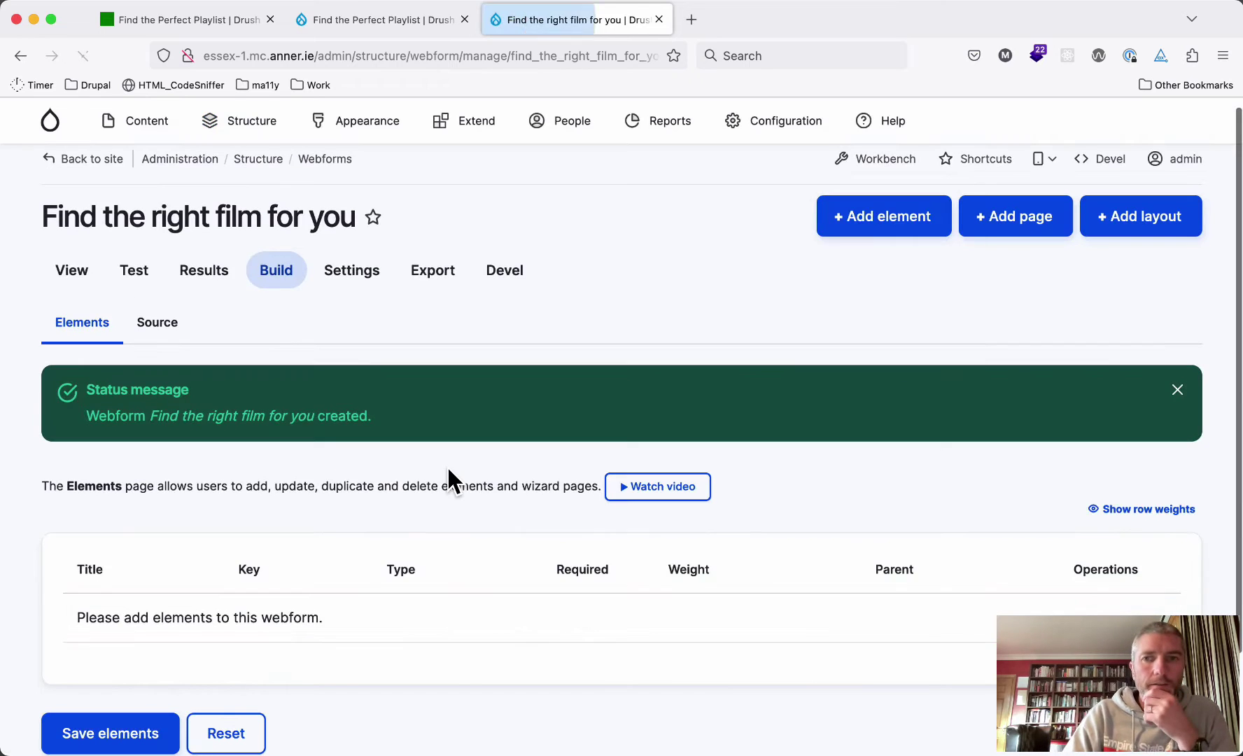
- Add a Radios element titled 'What type of film do you like?'
click(901, 234)
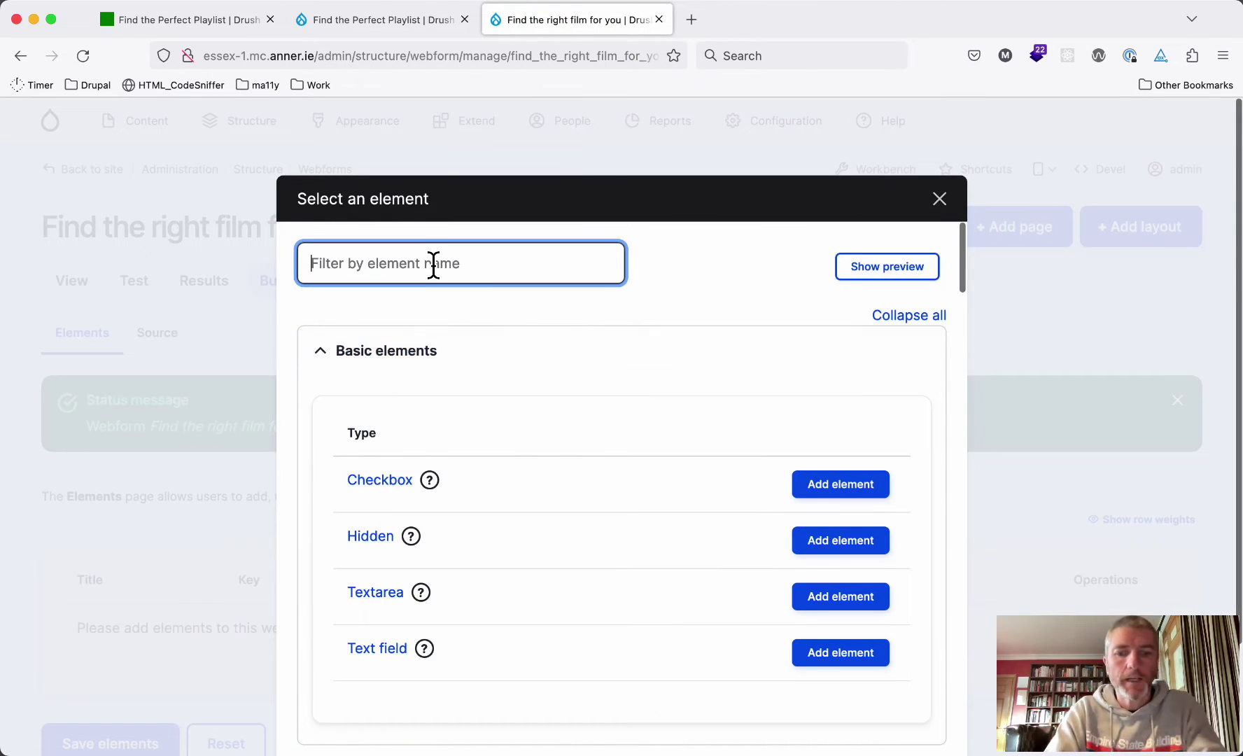
text(radio)
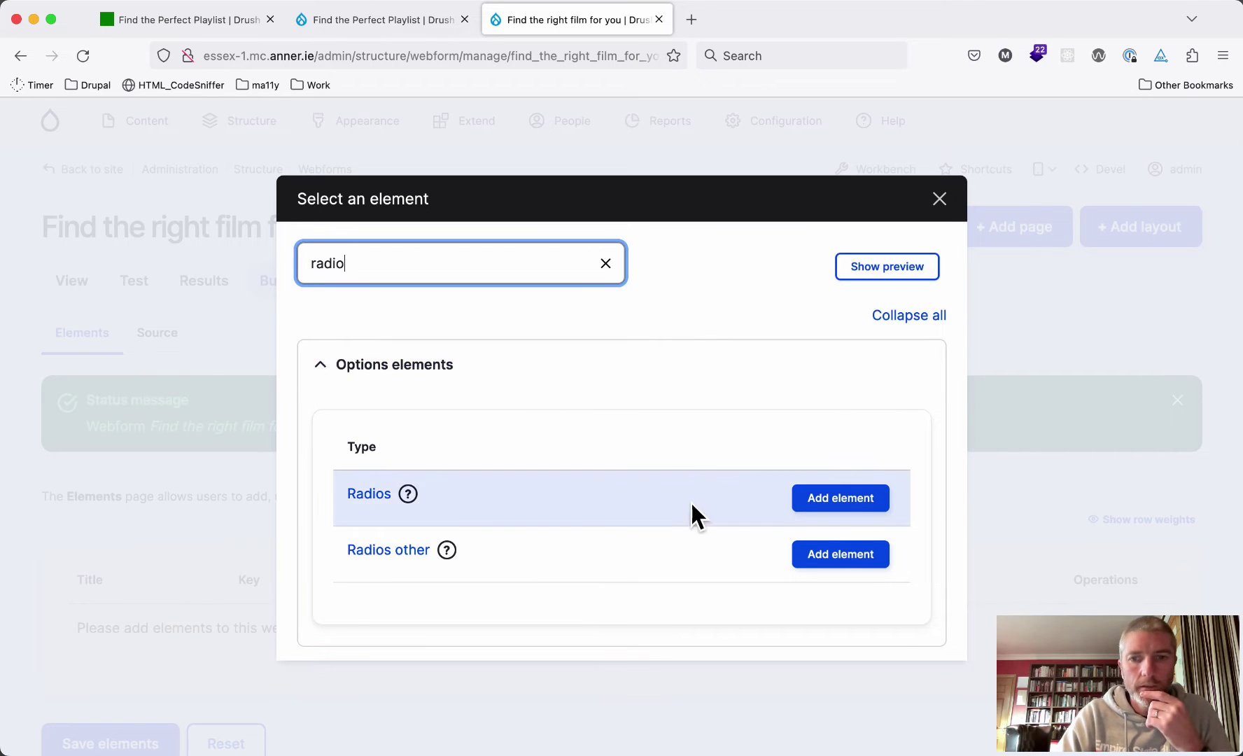
click(817, 498)
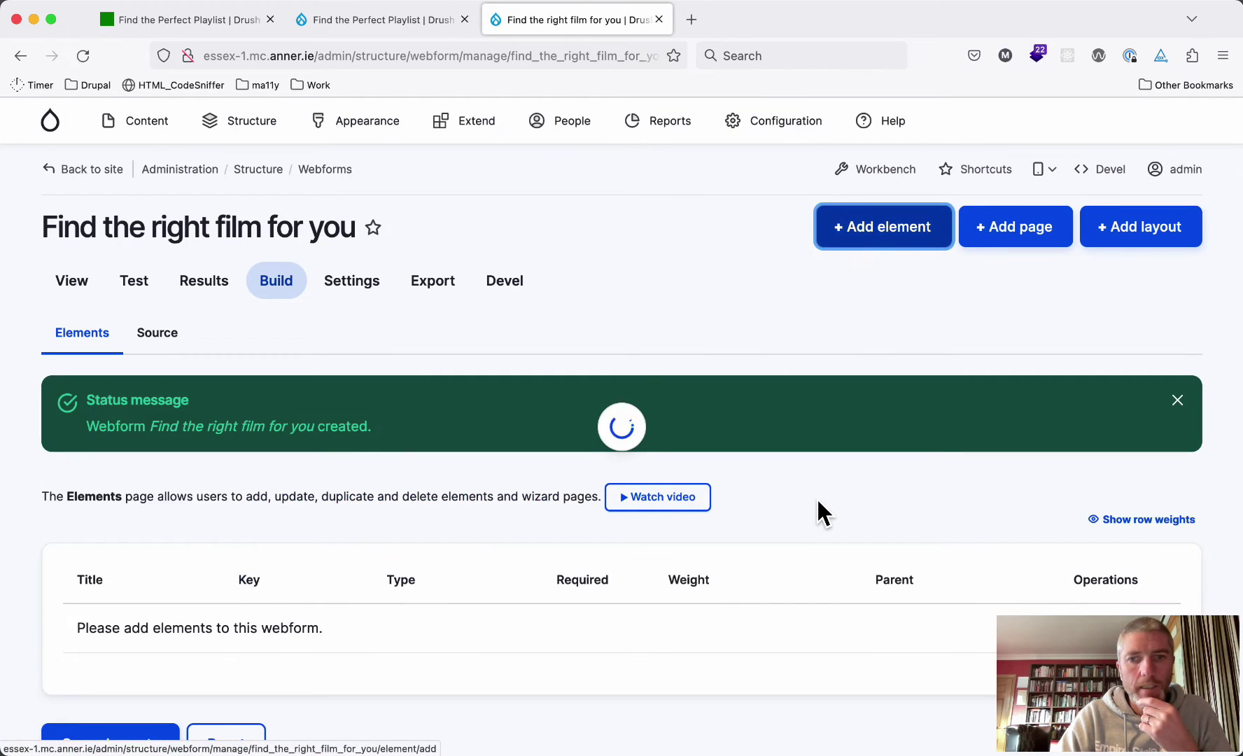
click(858, 410)
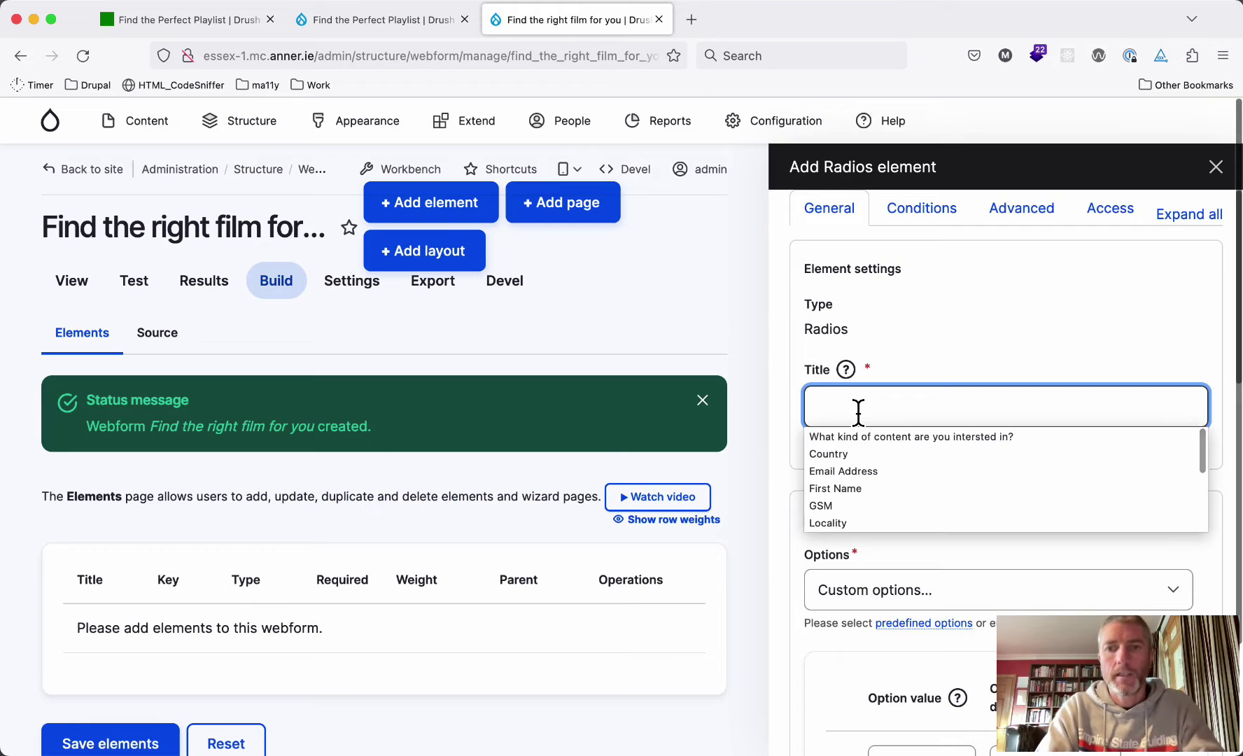
text(What)
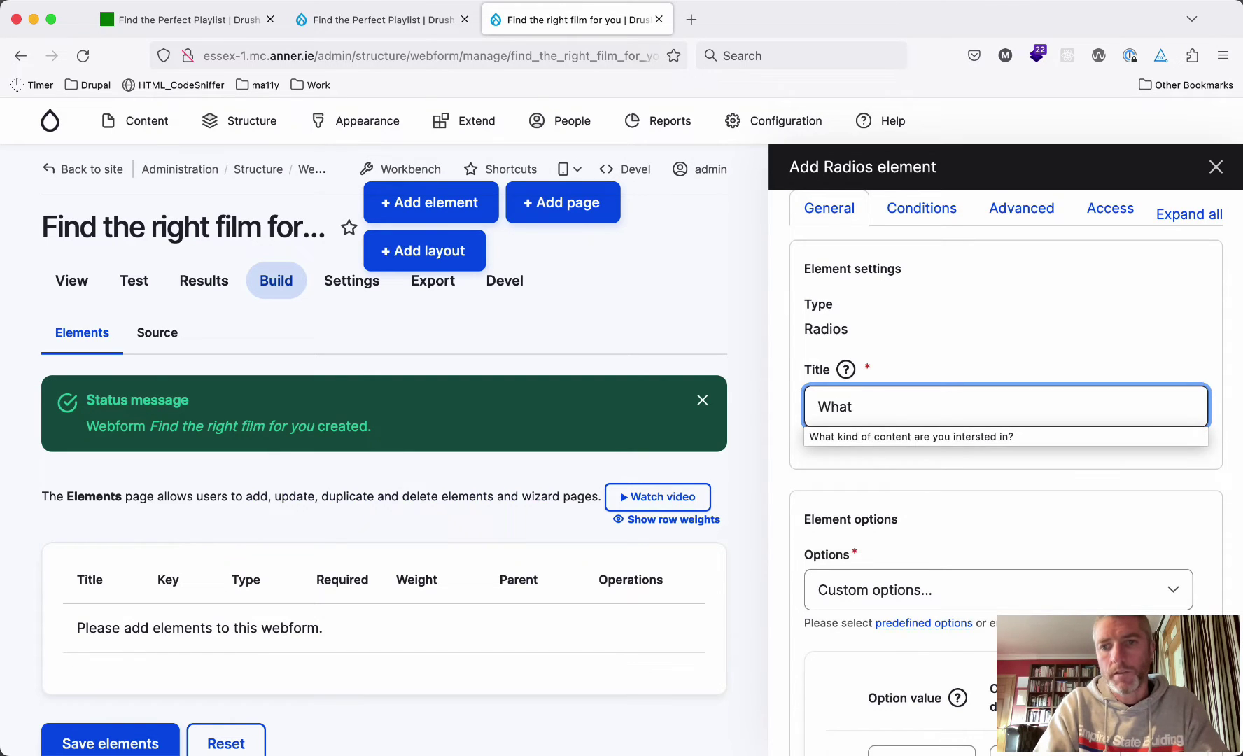
text(ype of film do you like?)
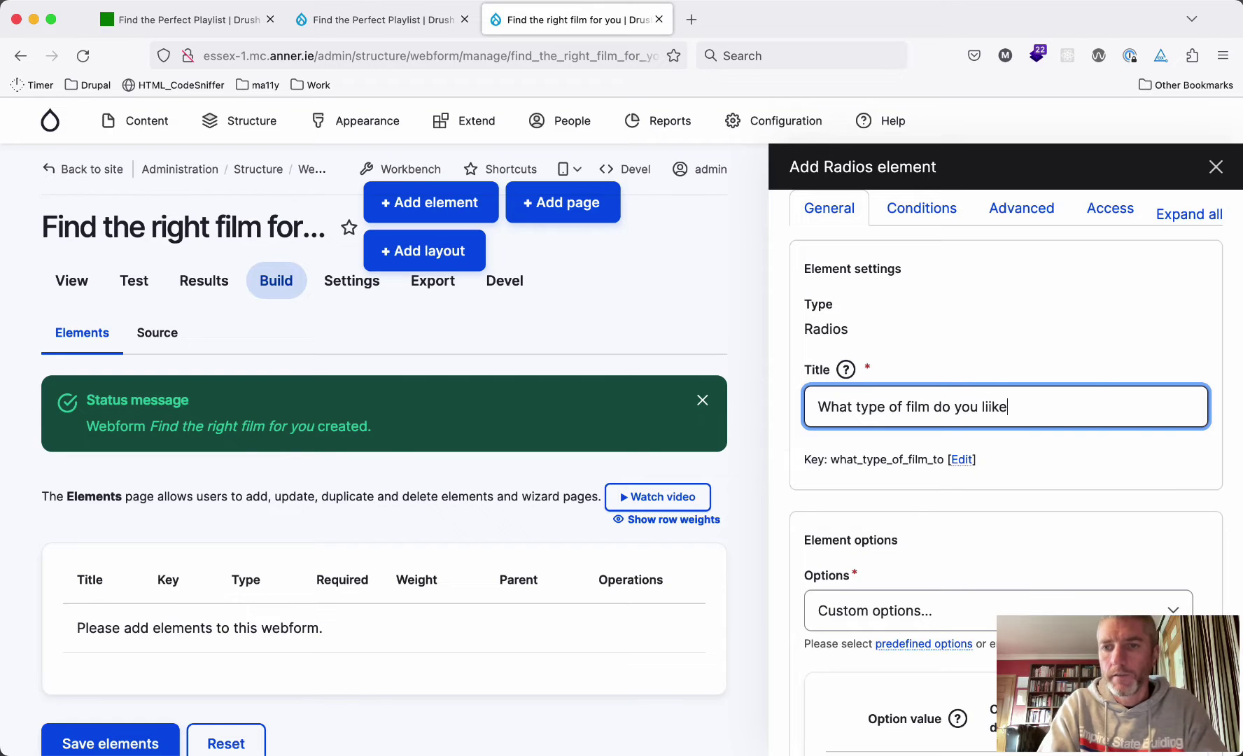
- Give it the options Horror and Romantic Comedy and save it with Save + Add element
scroll(863, 423, down, 5)
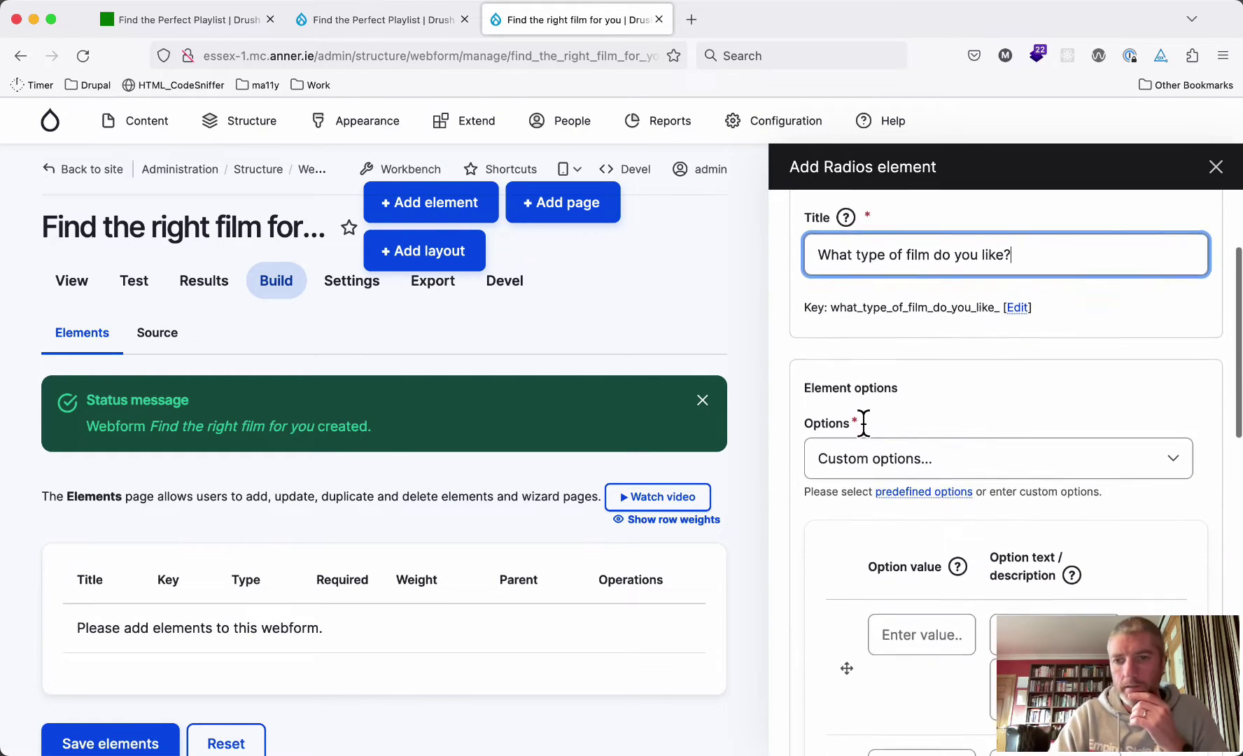
click(901, 546)
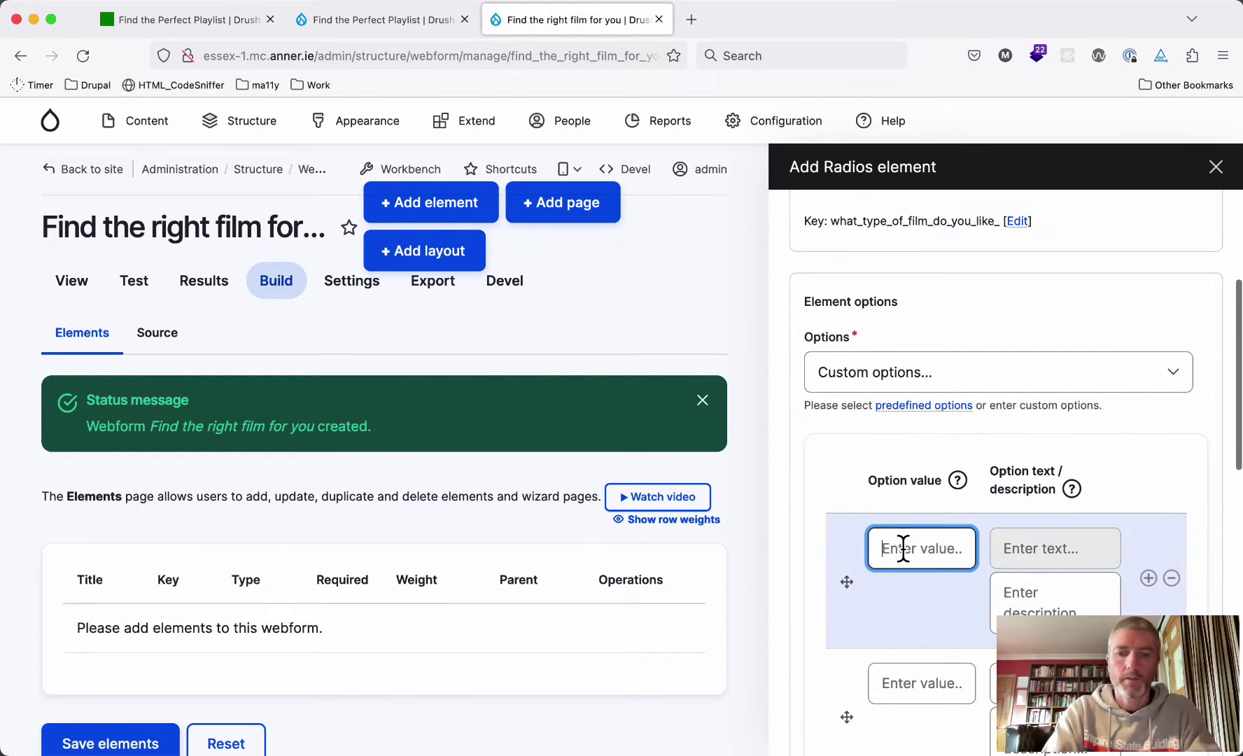
text(Horror)
key(Return)
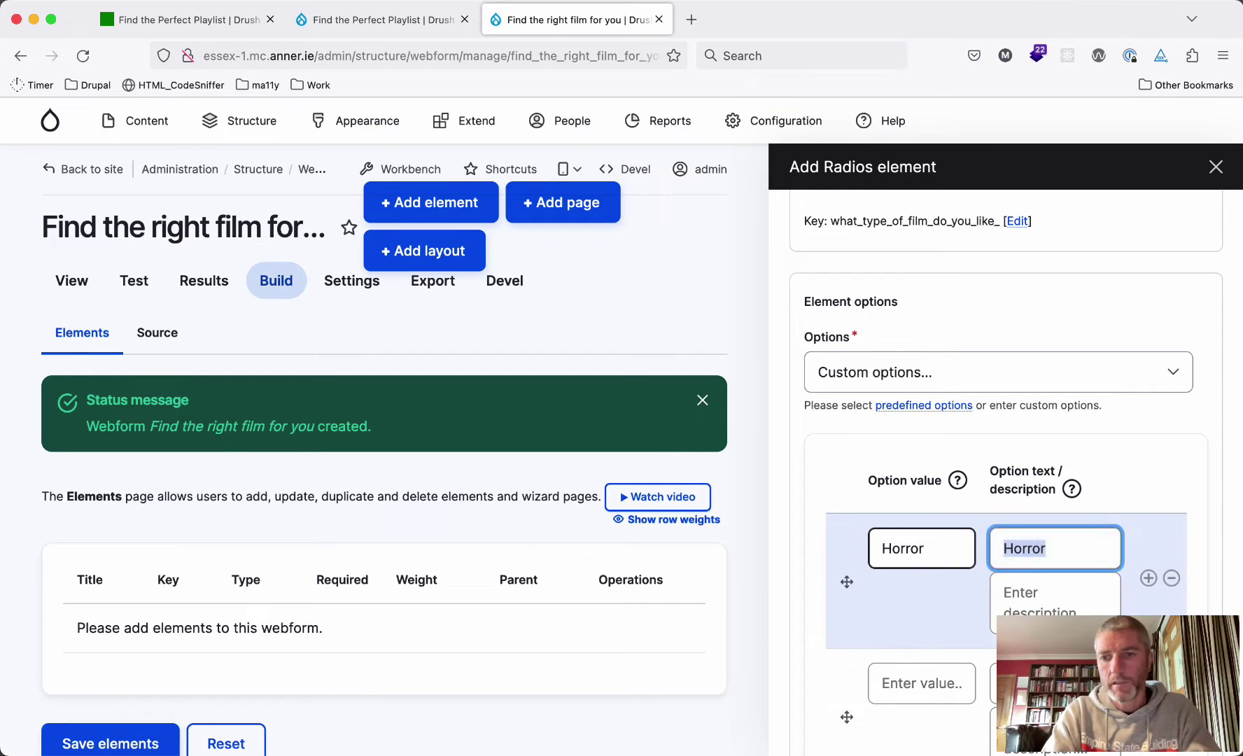
text(R)
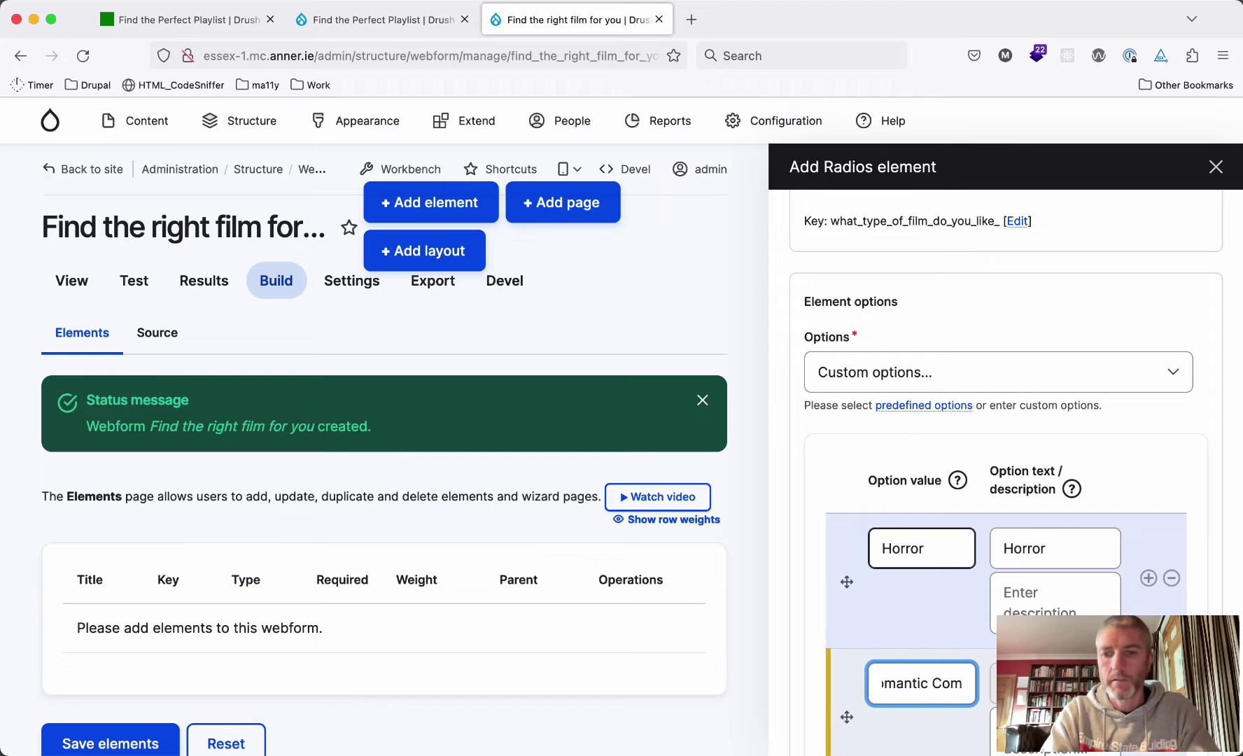
scroll(902, 570, down, 3)
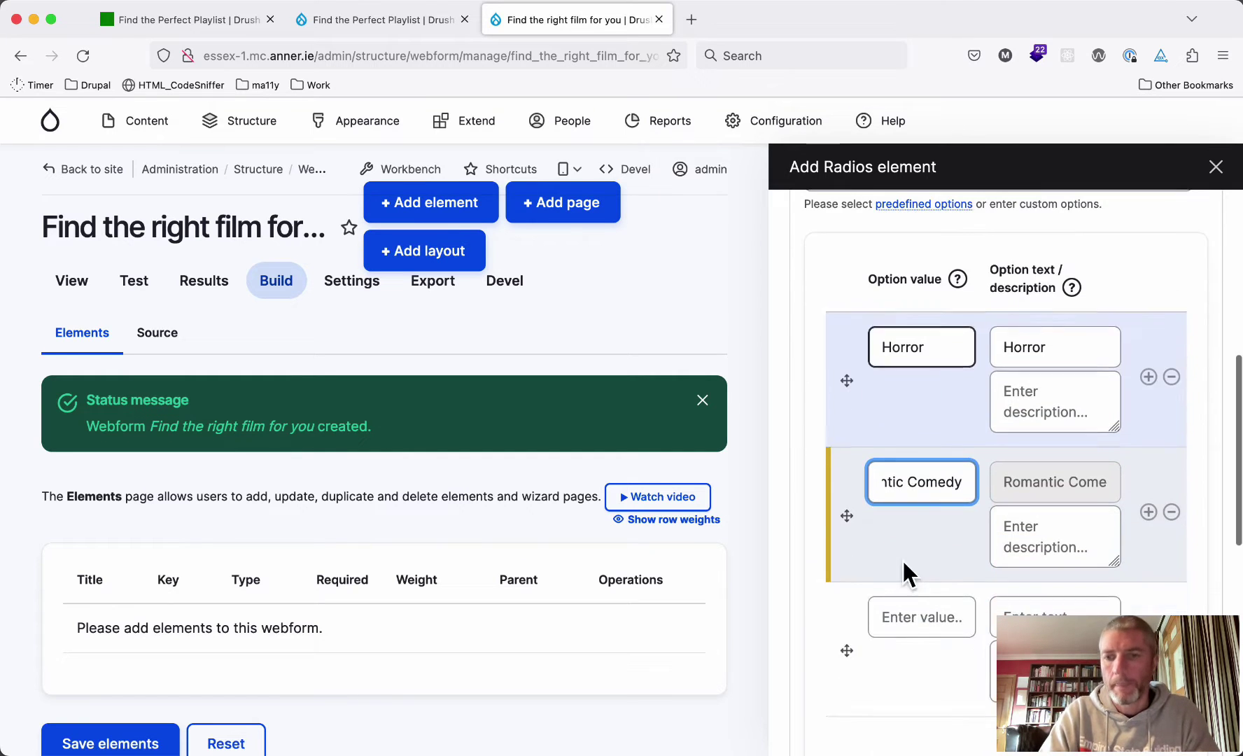
click(918, 620)
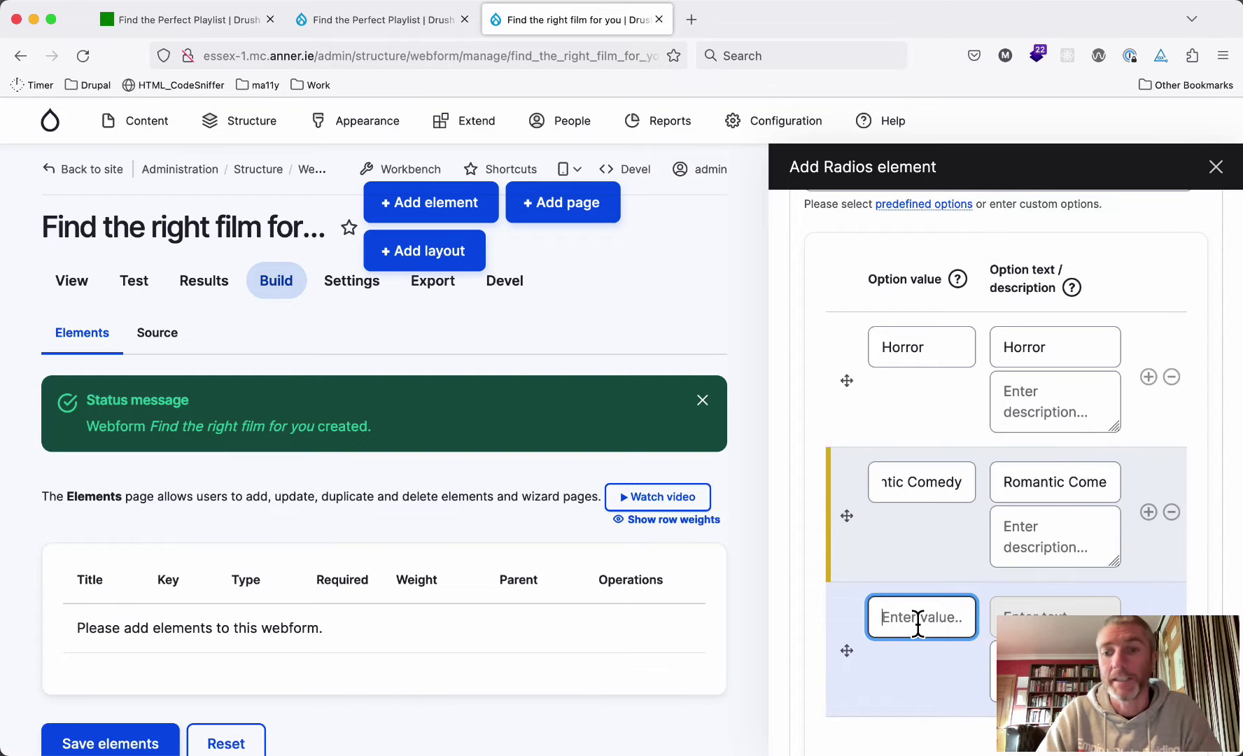
scroll(915, 625, down, 5)
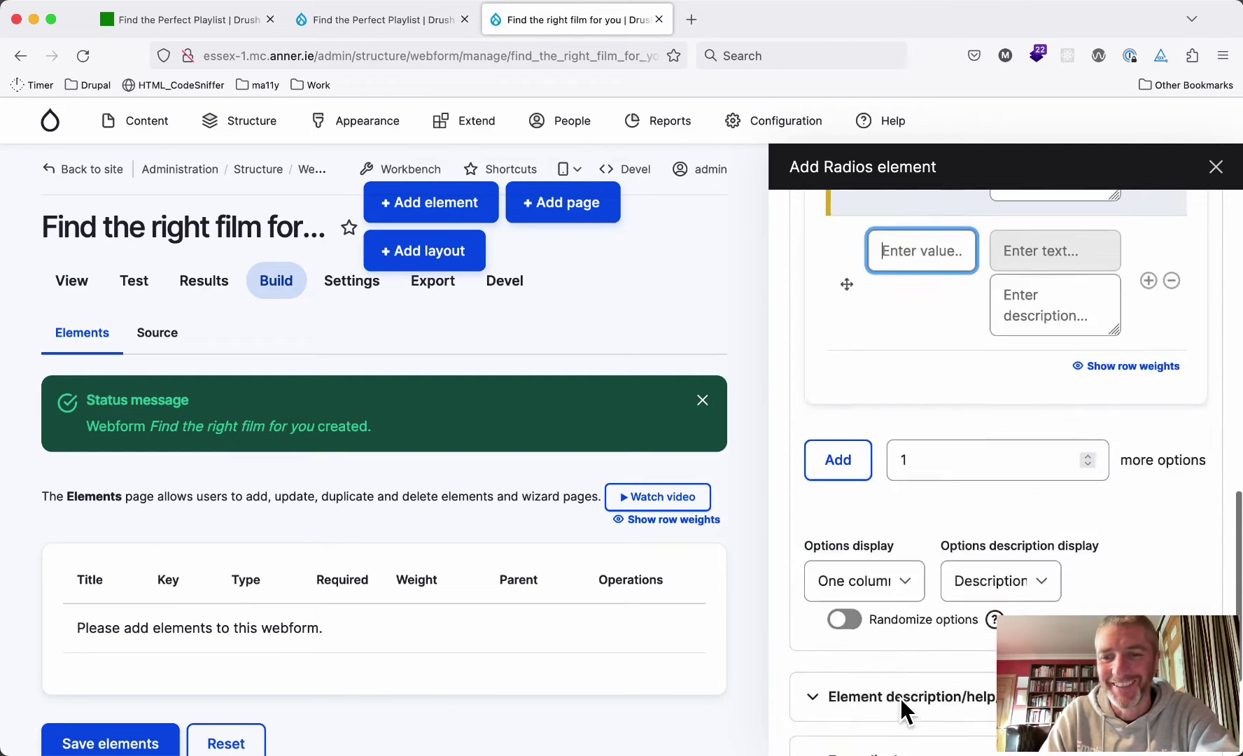
scroll(900, 699, down, 3)
click(919, 703)
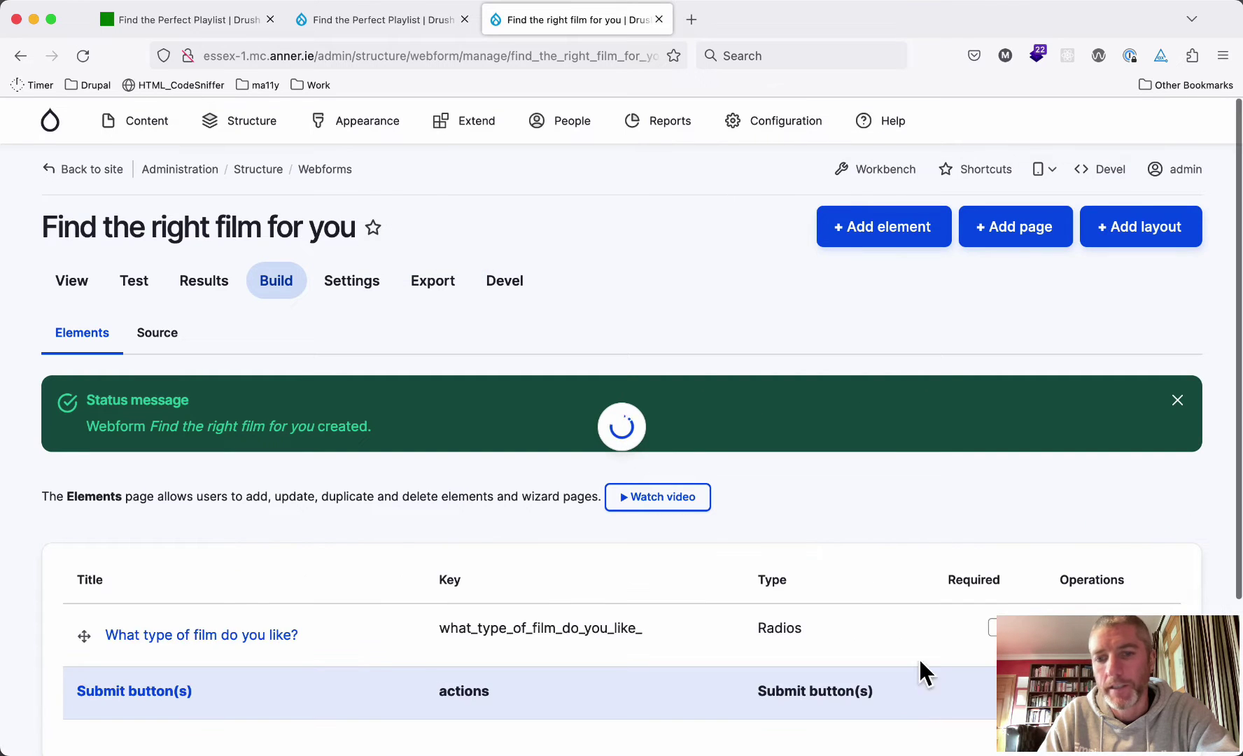
- Add another Radios element titled 'Do you like male or female leads?'
text(radi)
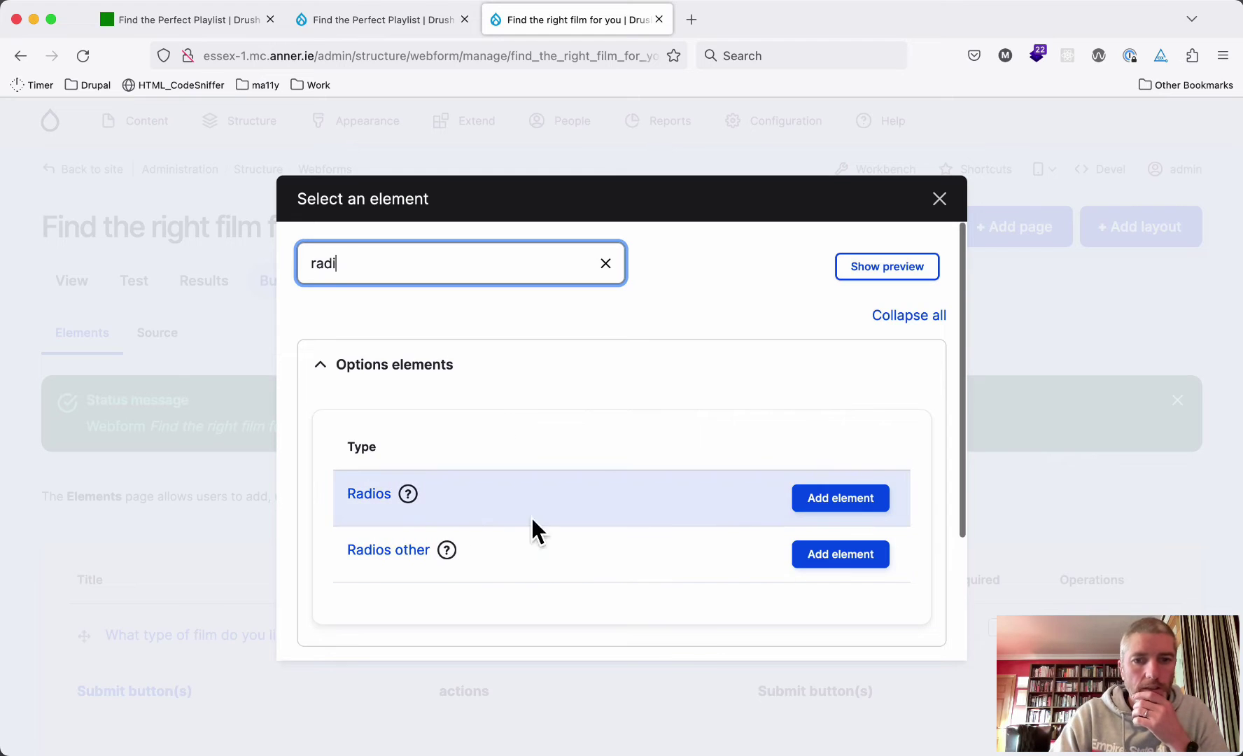
click(847, 502)
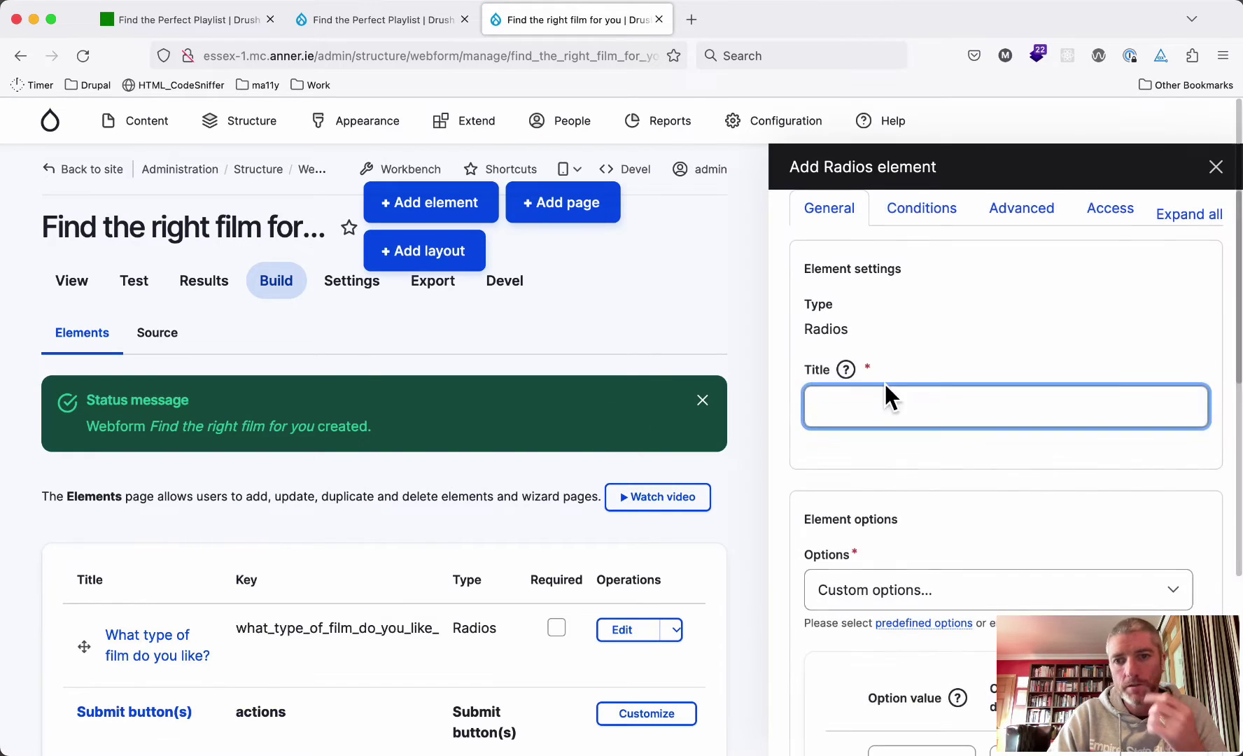
click(861, 406)
text(Do you like)
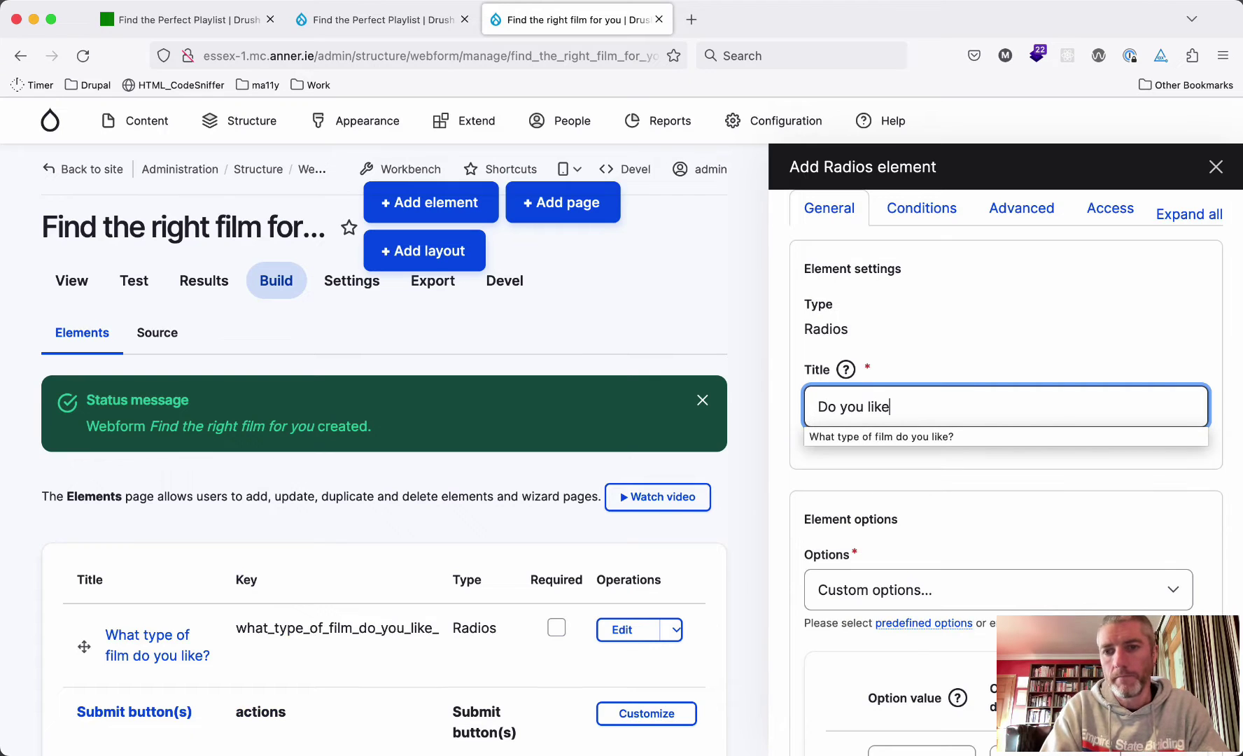
text( male or female)
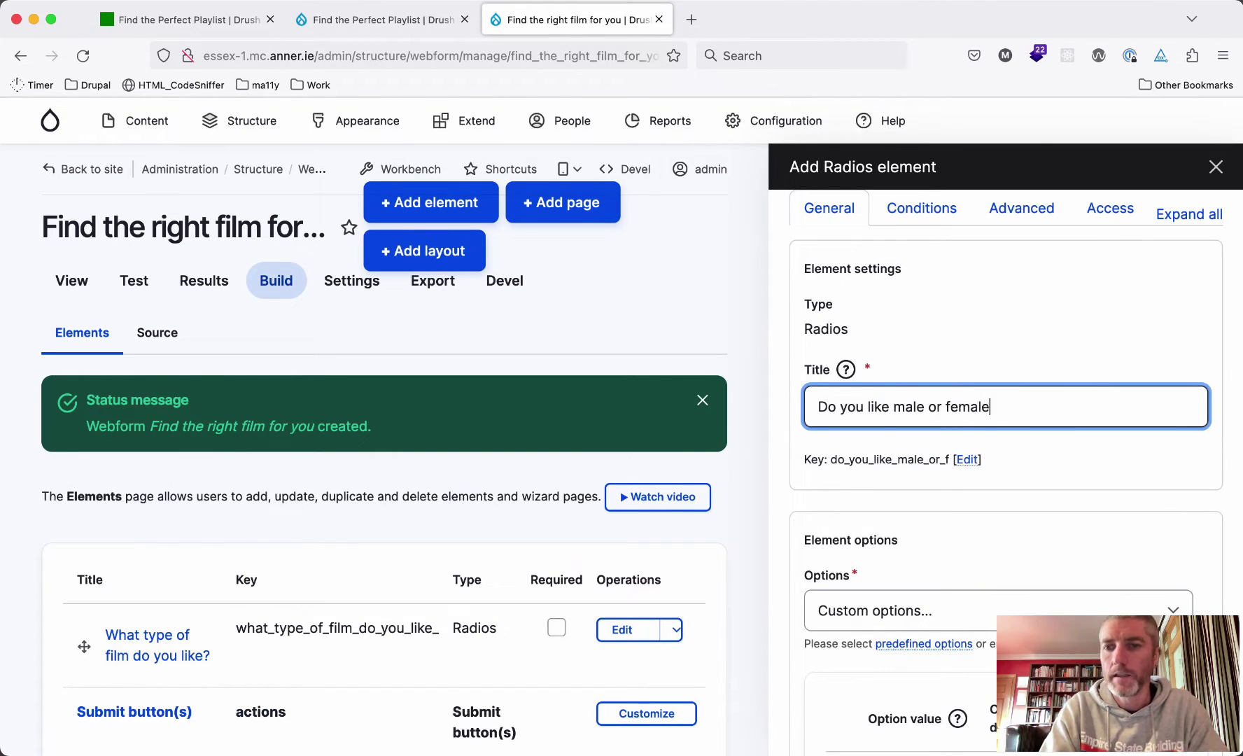
- Give it the options male and Female and save it with Save + Add element
scroll(866, 470, down, 3)
scroll(894, 619, down, 4)
click(908, 560)
text(male)
key(Tab)
key(Tab)
key(Tab)
key(Tab)
key(Tab)
key(Tab)
text(Fe)
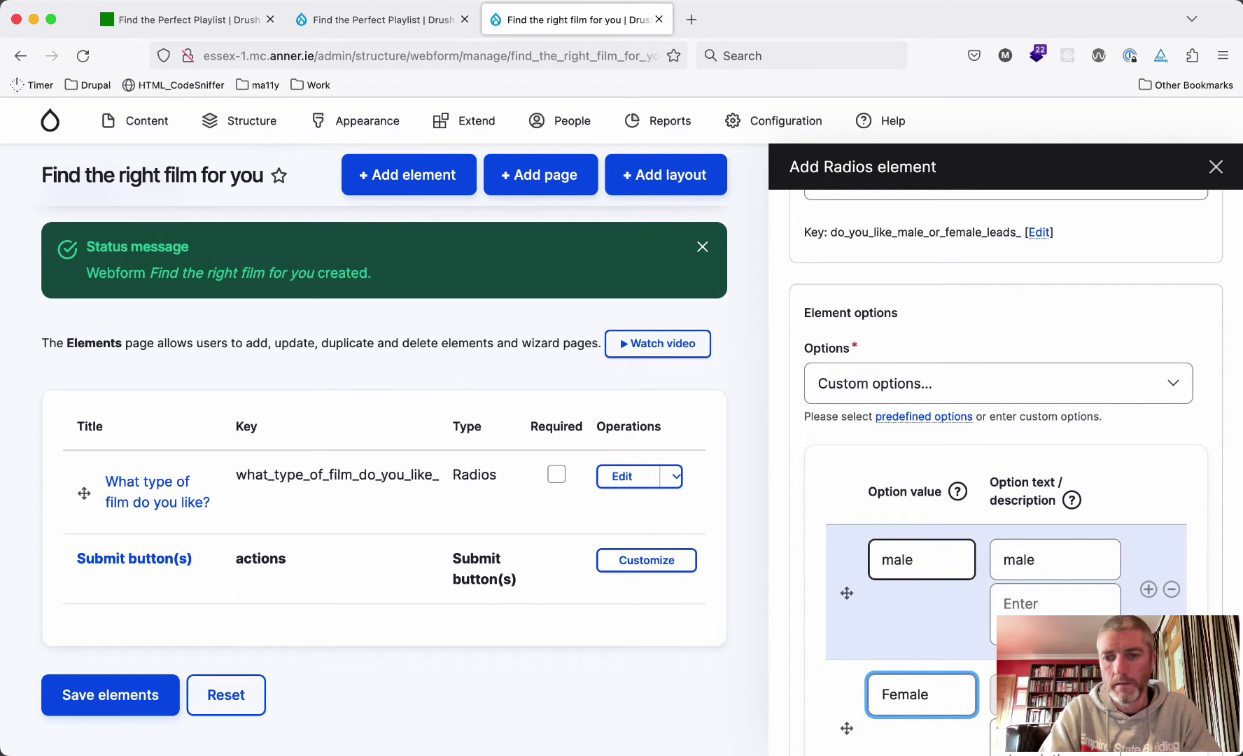
scroll(892, 616, down, 10)
click(903, 708)
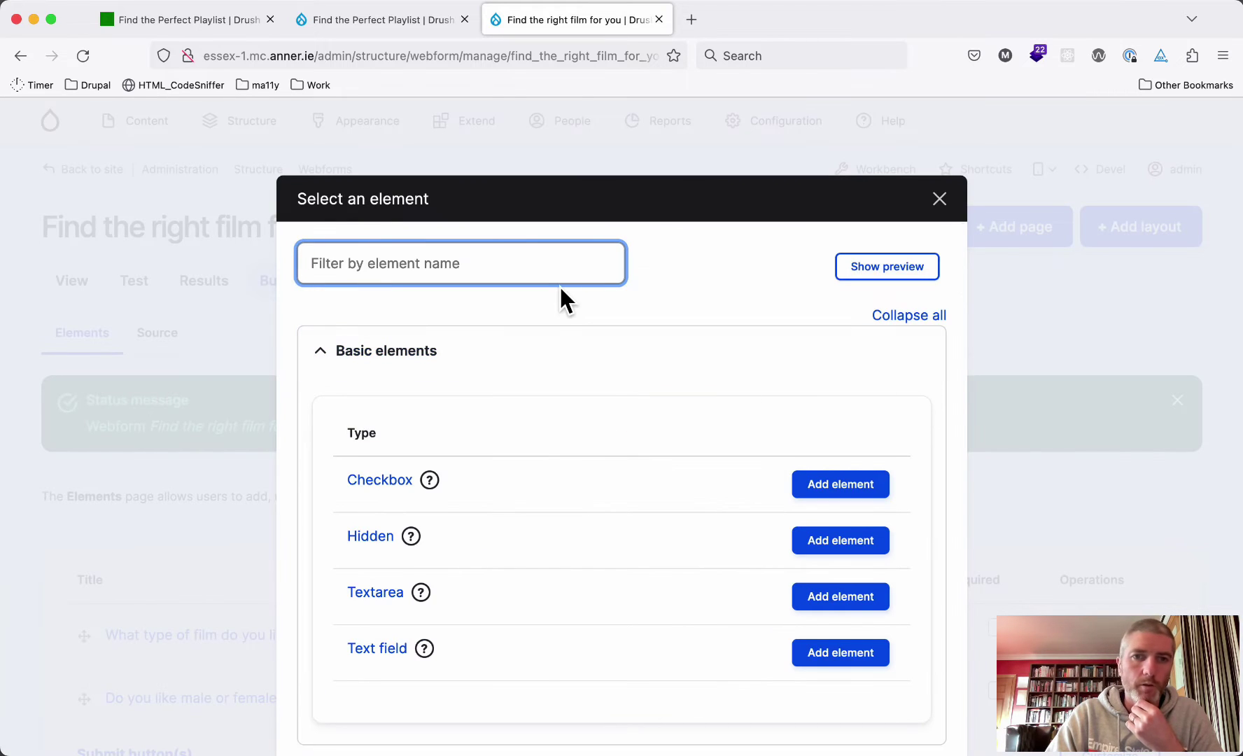
- Add a third Radios element titled 'Do you like films from the 80s or 90s?'
key(BackSpace)
text(d)
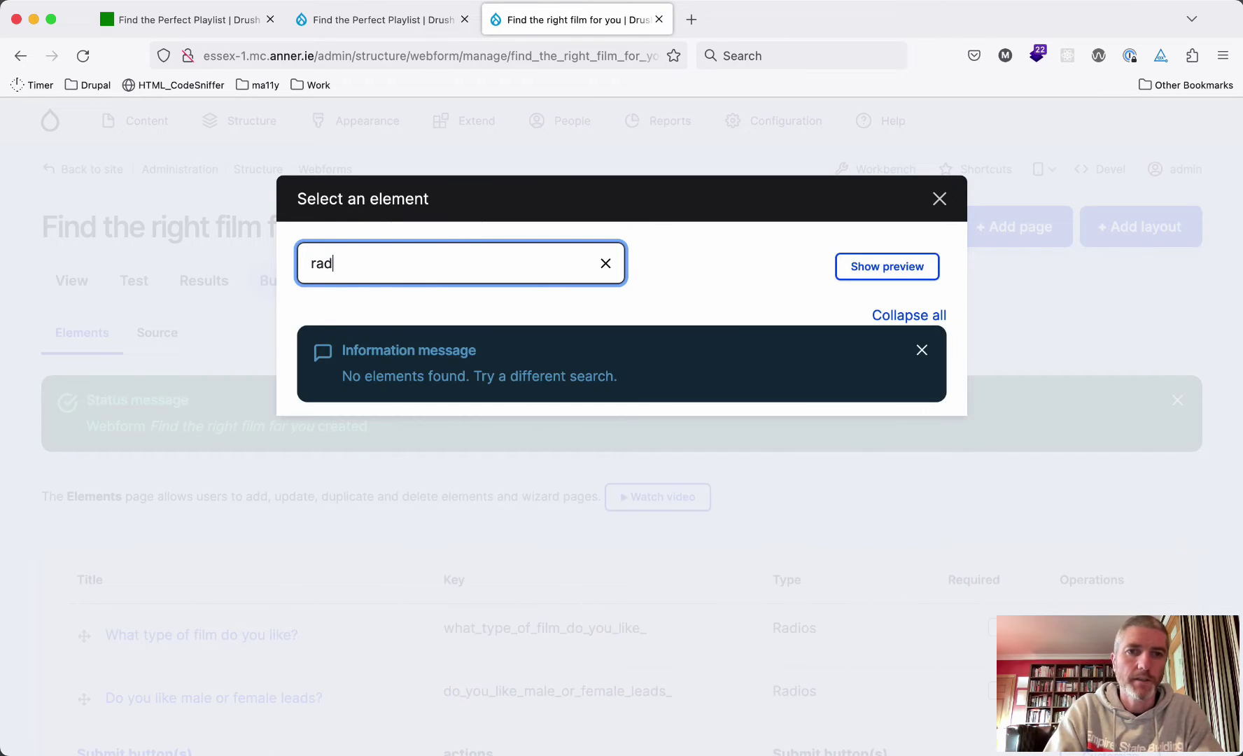
click(839, 498)
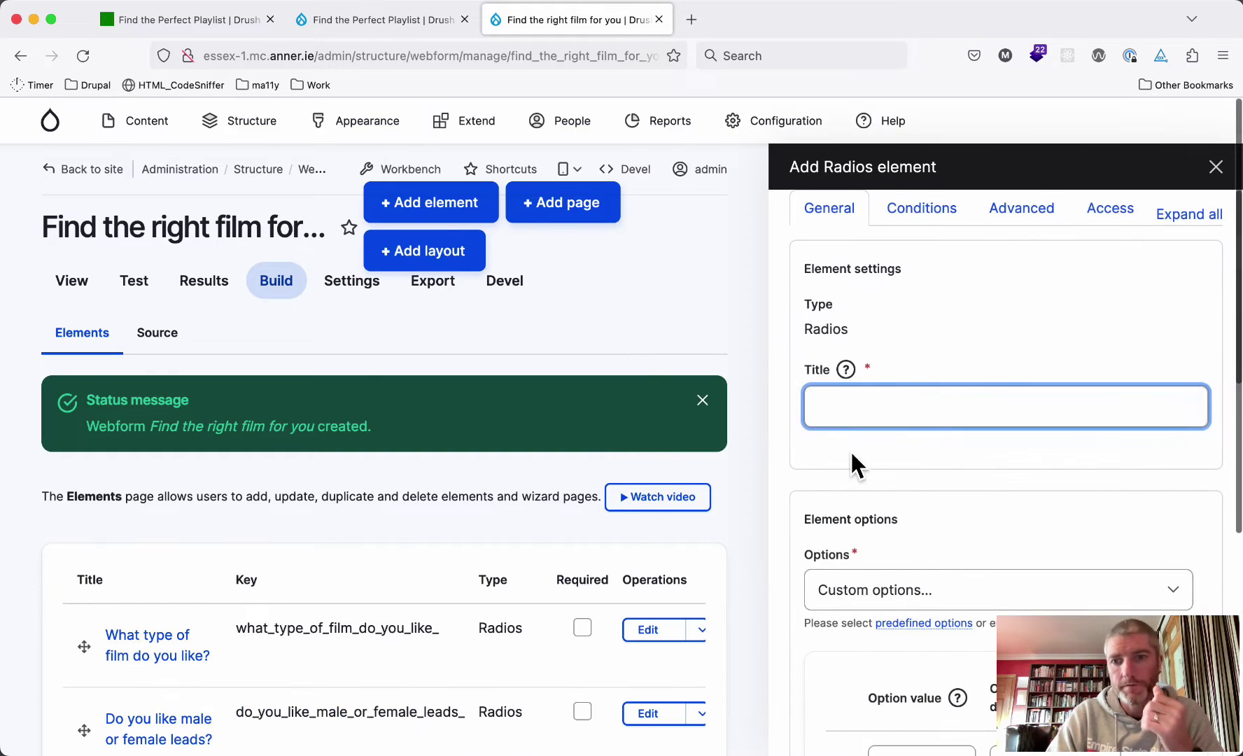
click(852, 407)
text(Do y)
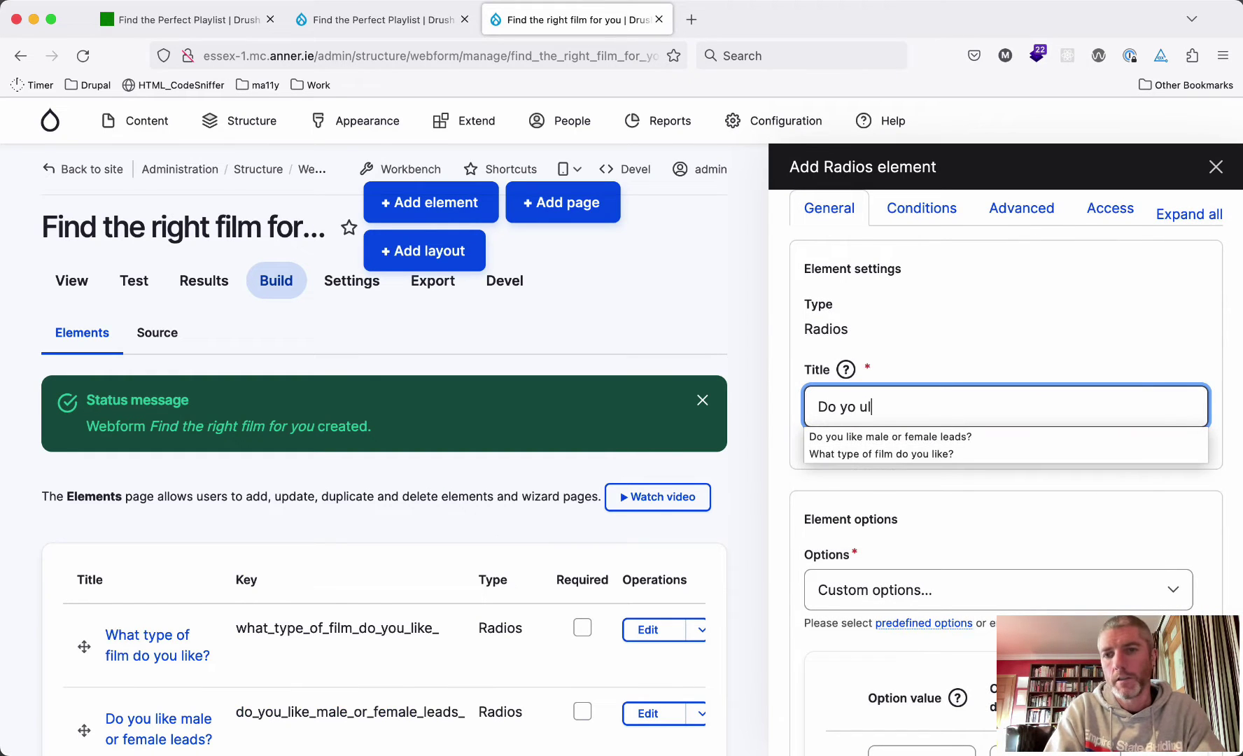
text(o ul)
key(BackSpace)
key(BackSpace)
key(BackSpace)
text(u like fl)
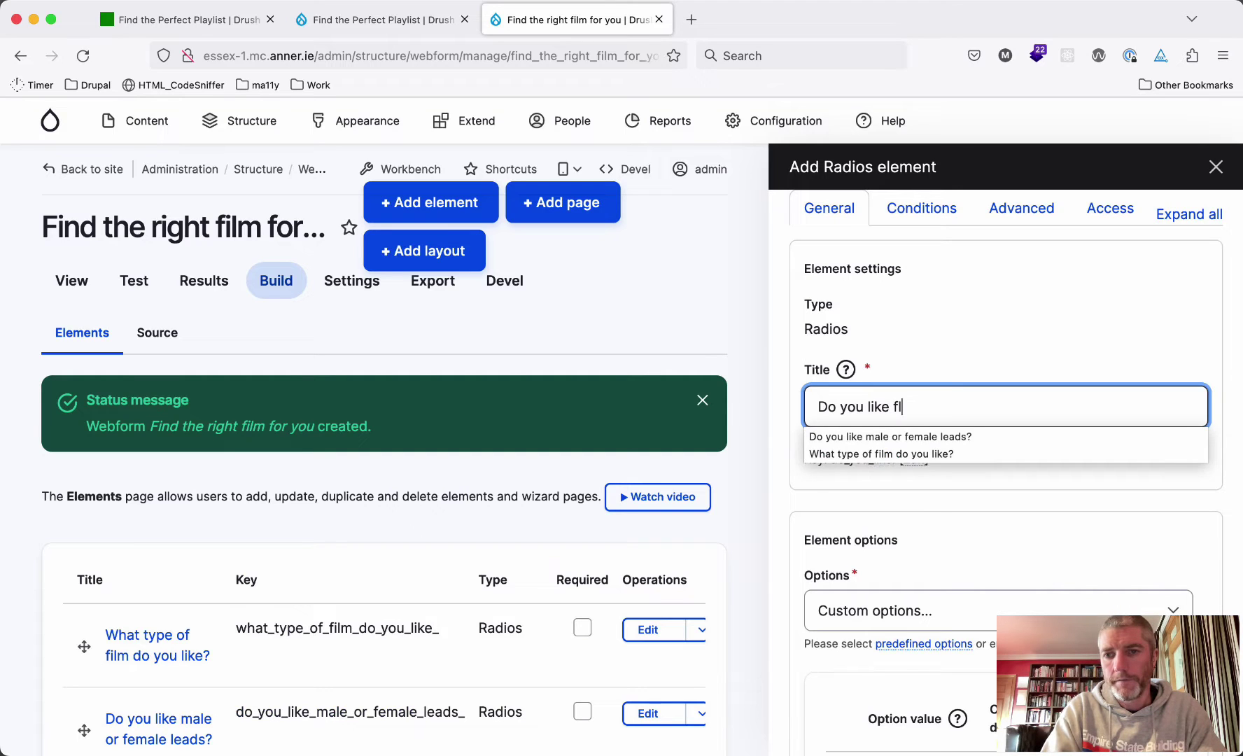
key(BackSpace)
text(ilms )
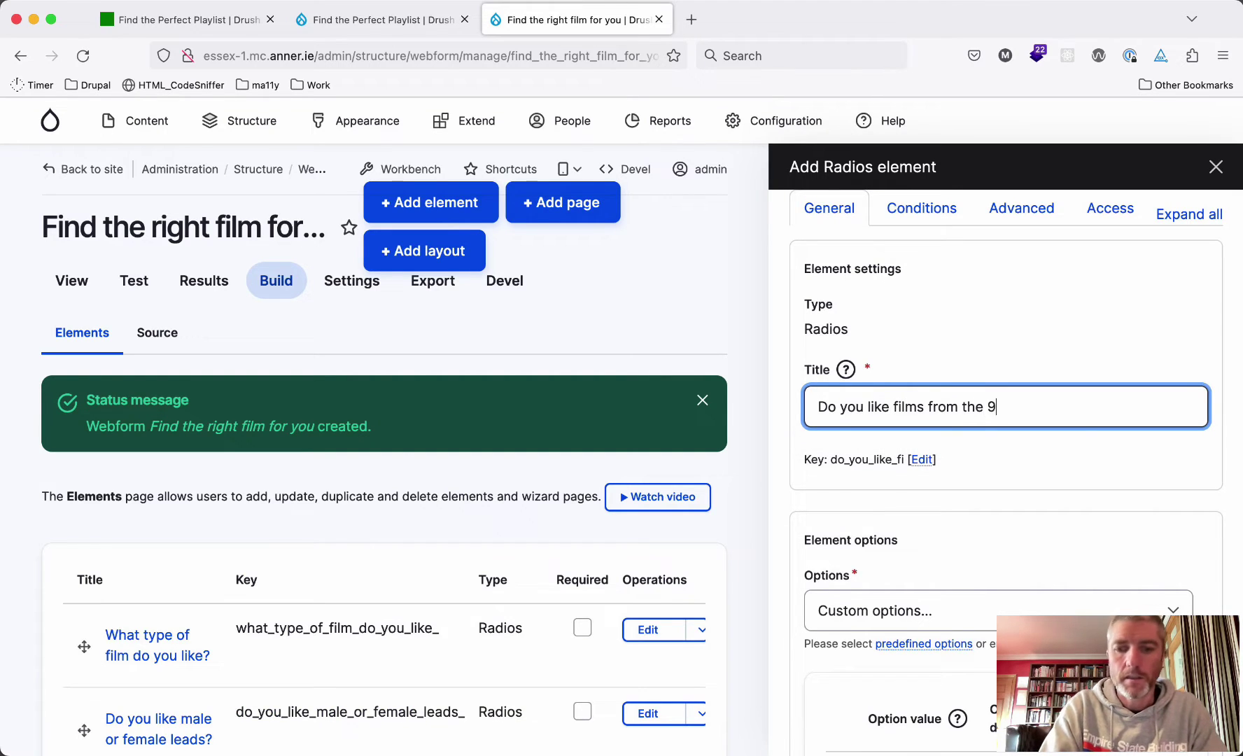
text(from the 80s or 90s?)
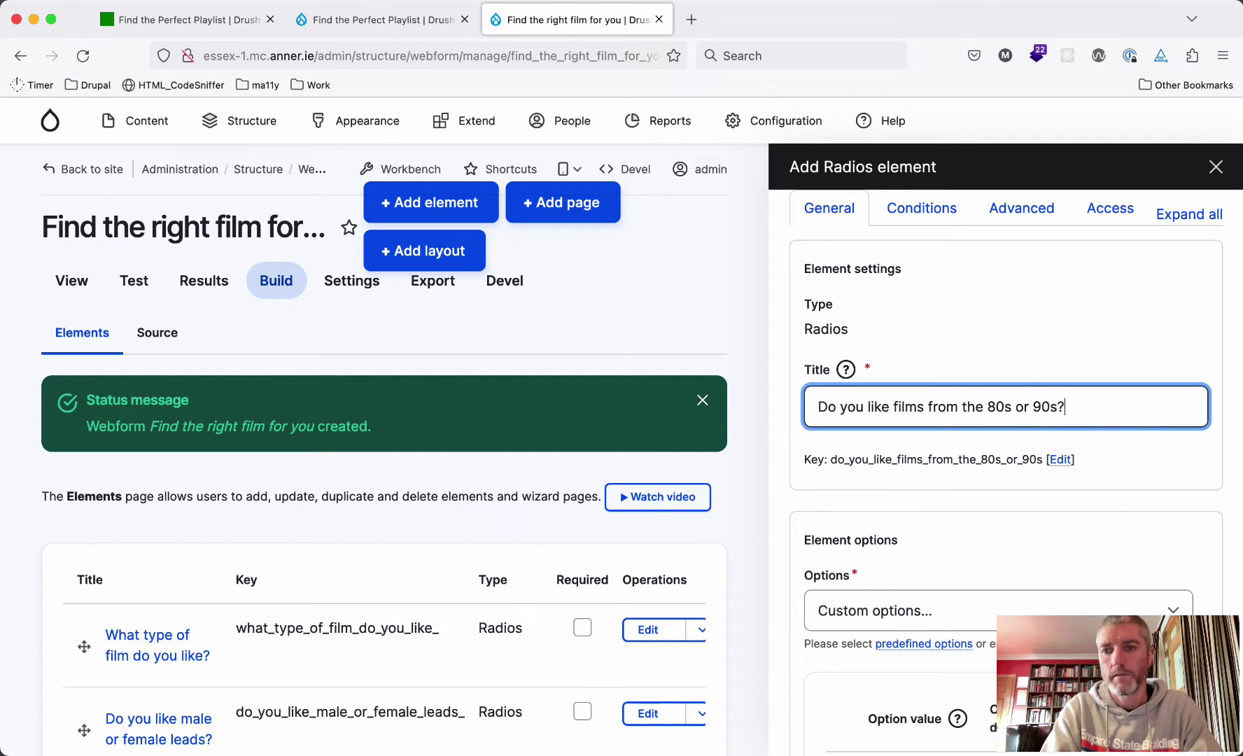
- Give it the options 80s and 90s and save the question
scroll(866, 550, down, 5)
click(898, 546)
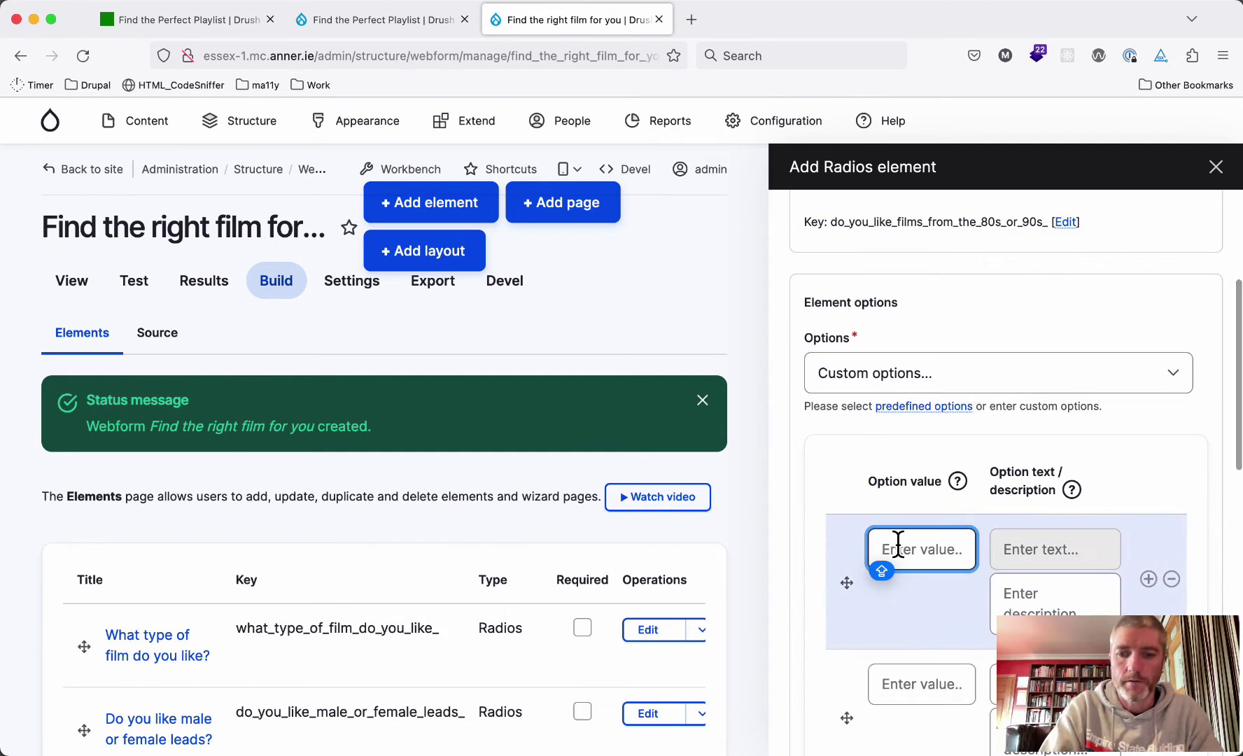
text(80S)
key(Tab)
key(Tab)
key(shift+Tab)
key(BackSpace)
key(shift+Tab)
key(Tab)
key(Tab)
key(Tab)
key(Tab)
key(Tab)
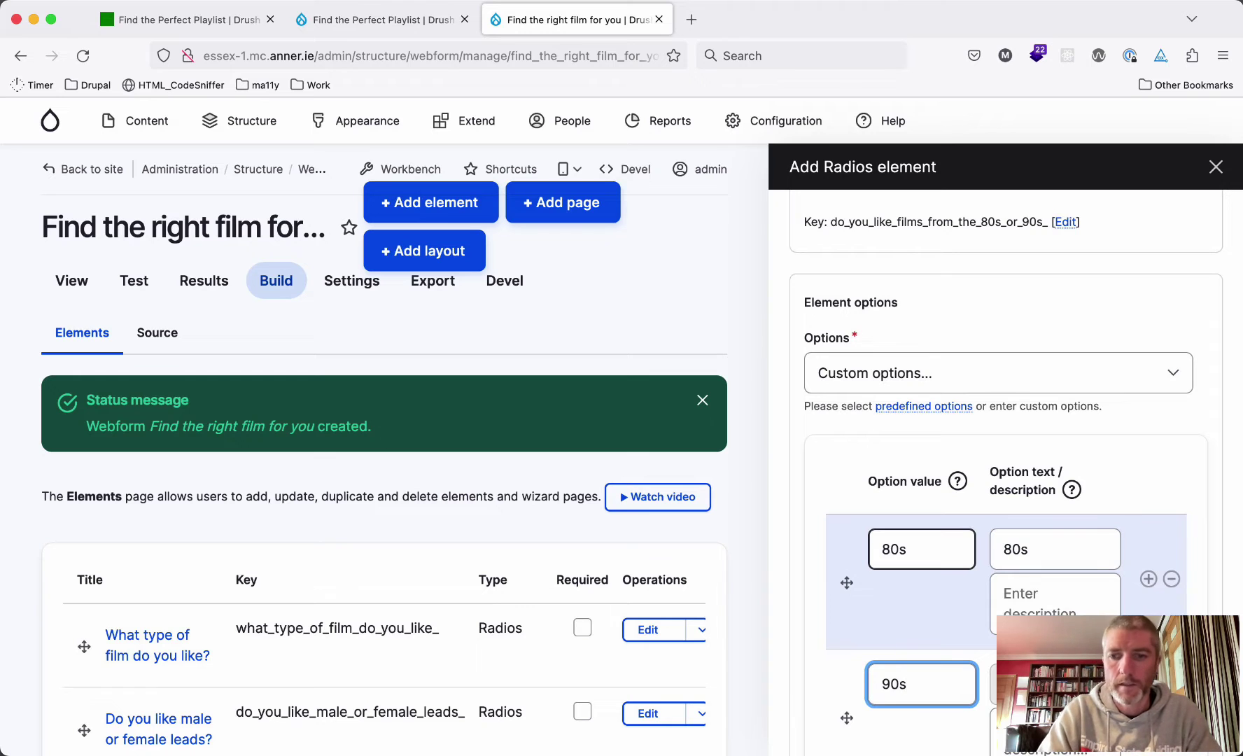
scroll(907, 644, down, 10)
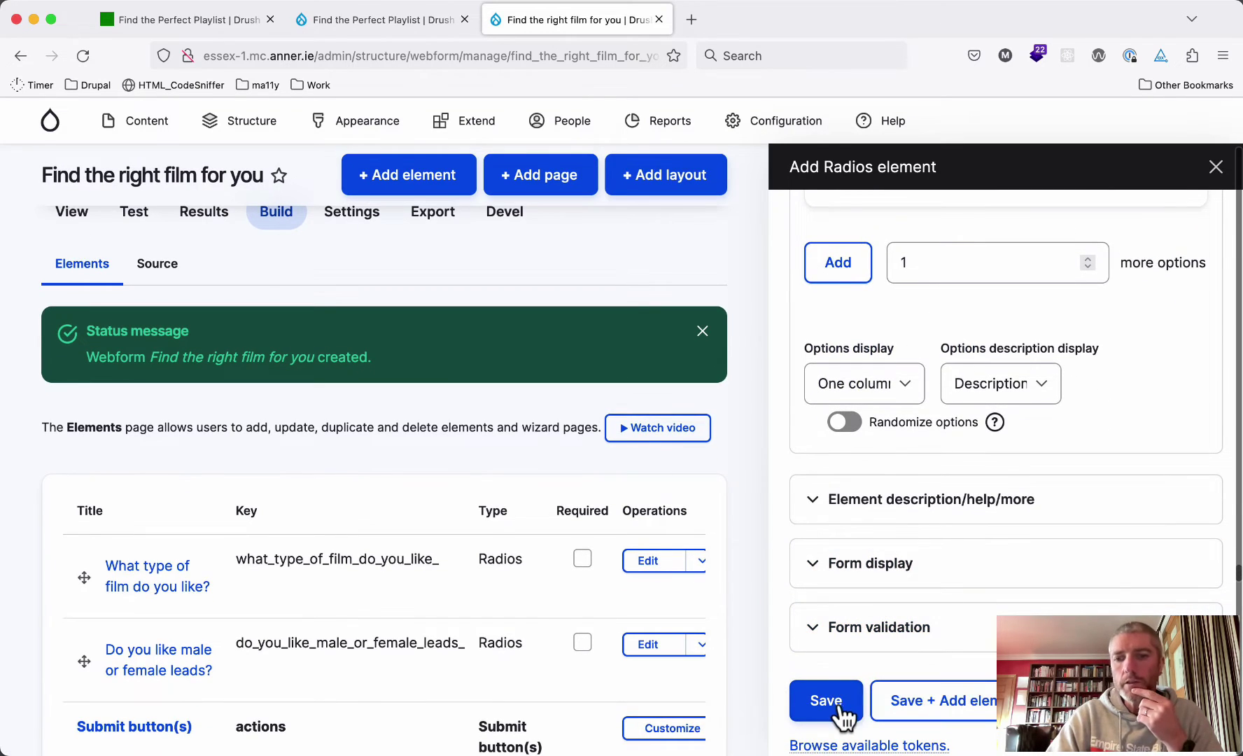
click(826, 700)
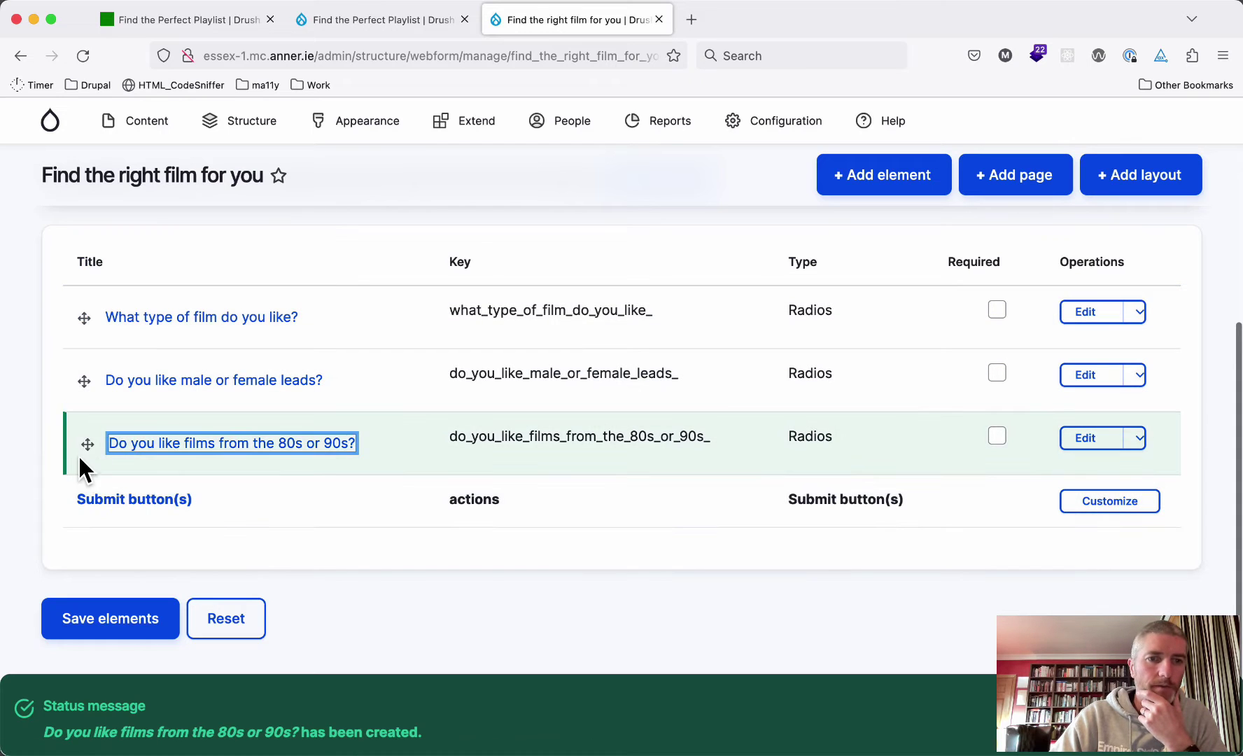
- Drag the 80s-or-90s question above the film-type and leads questions and save the elements
drag(86, 438, 94, 343)
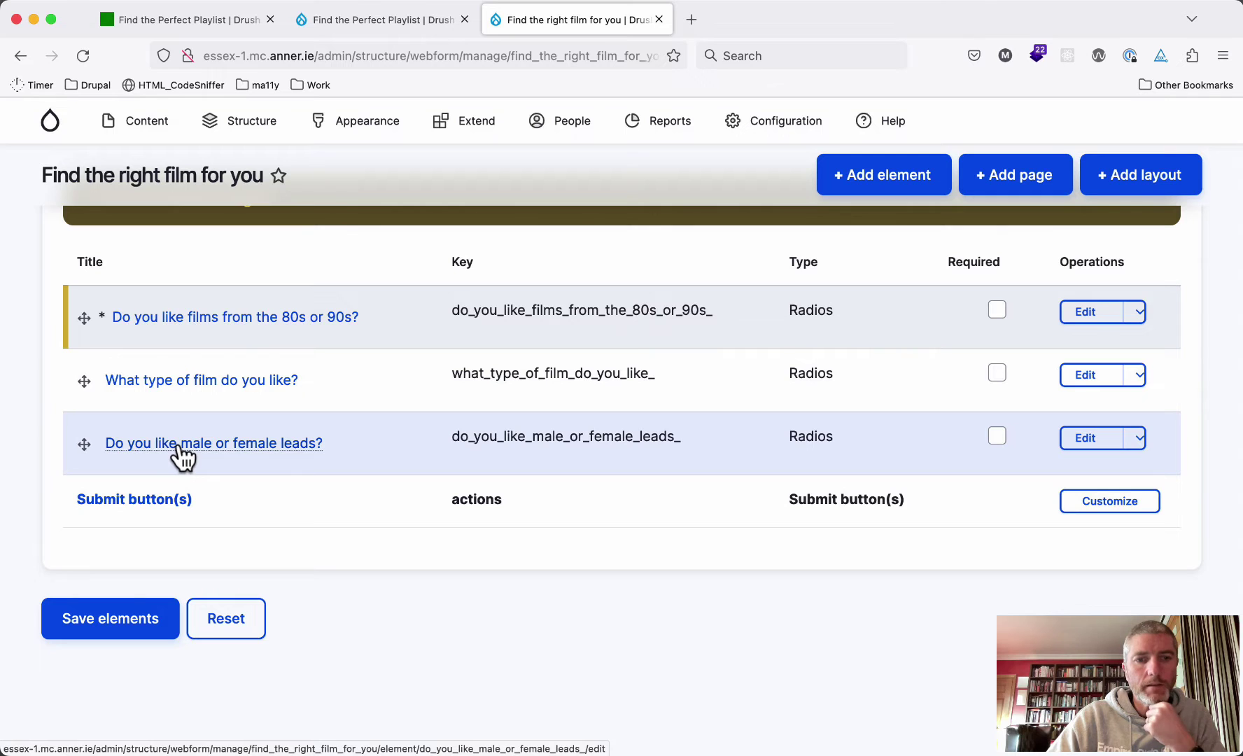
click(123, 623)
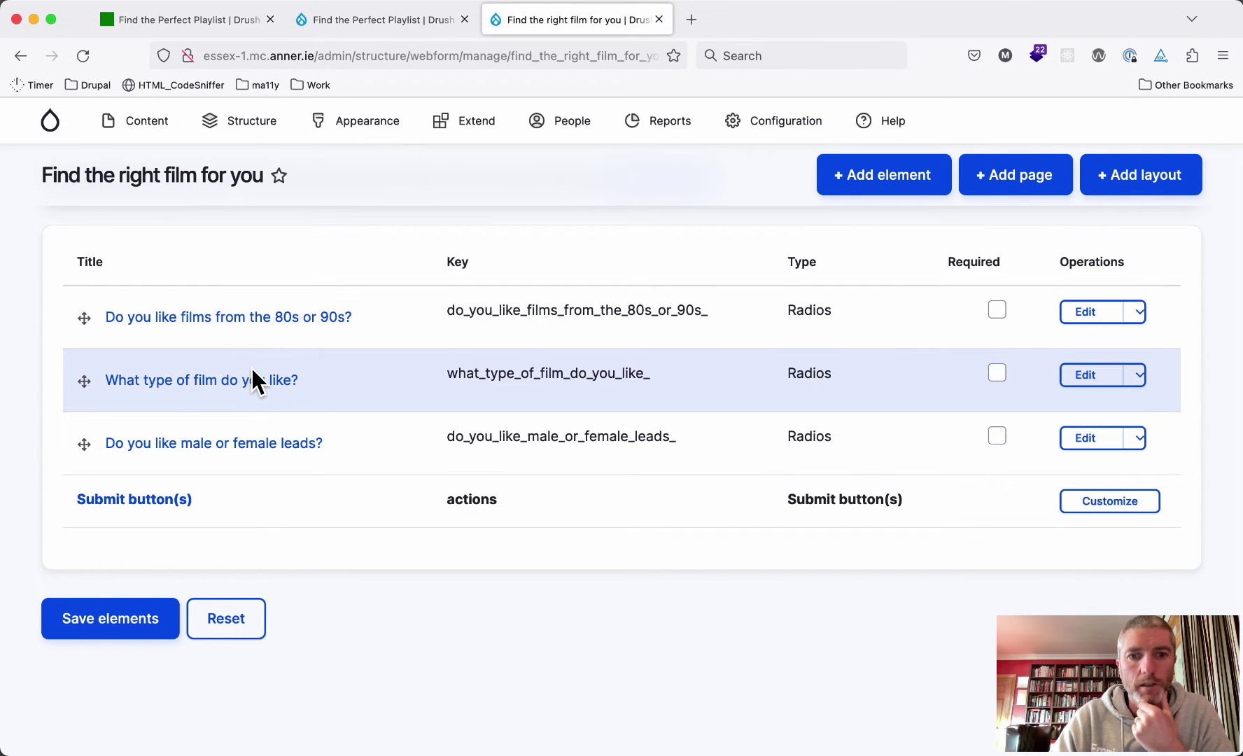
- Preview the live film form in a new tab, scroll its questions, then return to Elements
scroll(251, 366, up, 5)
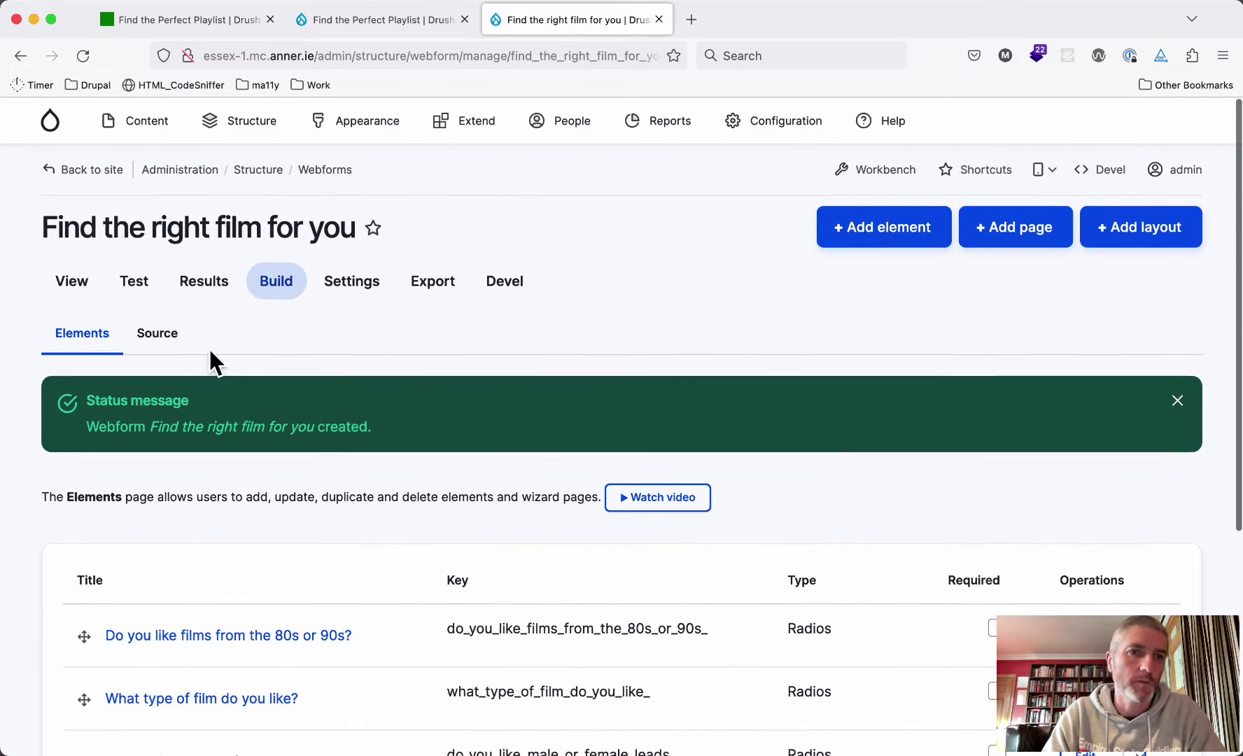
super+click(76, 283)
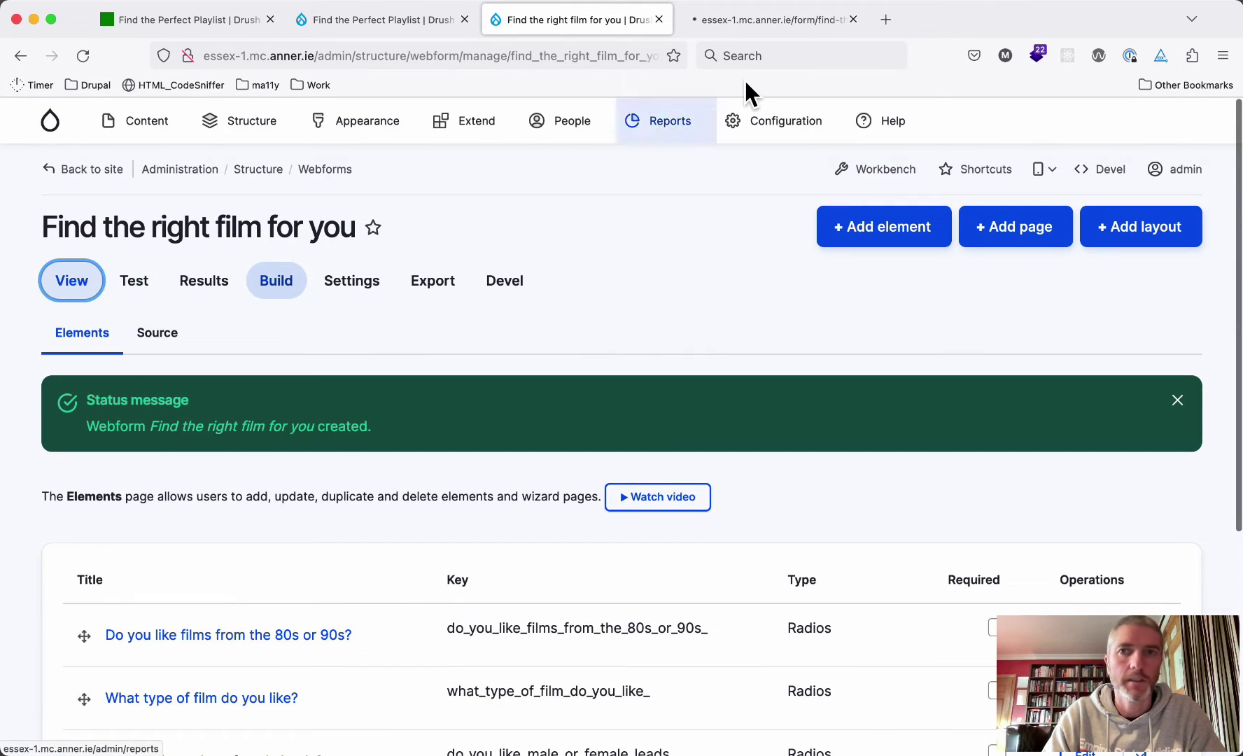
click(796, 19)
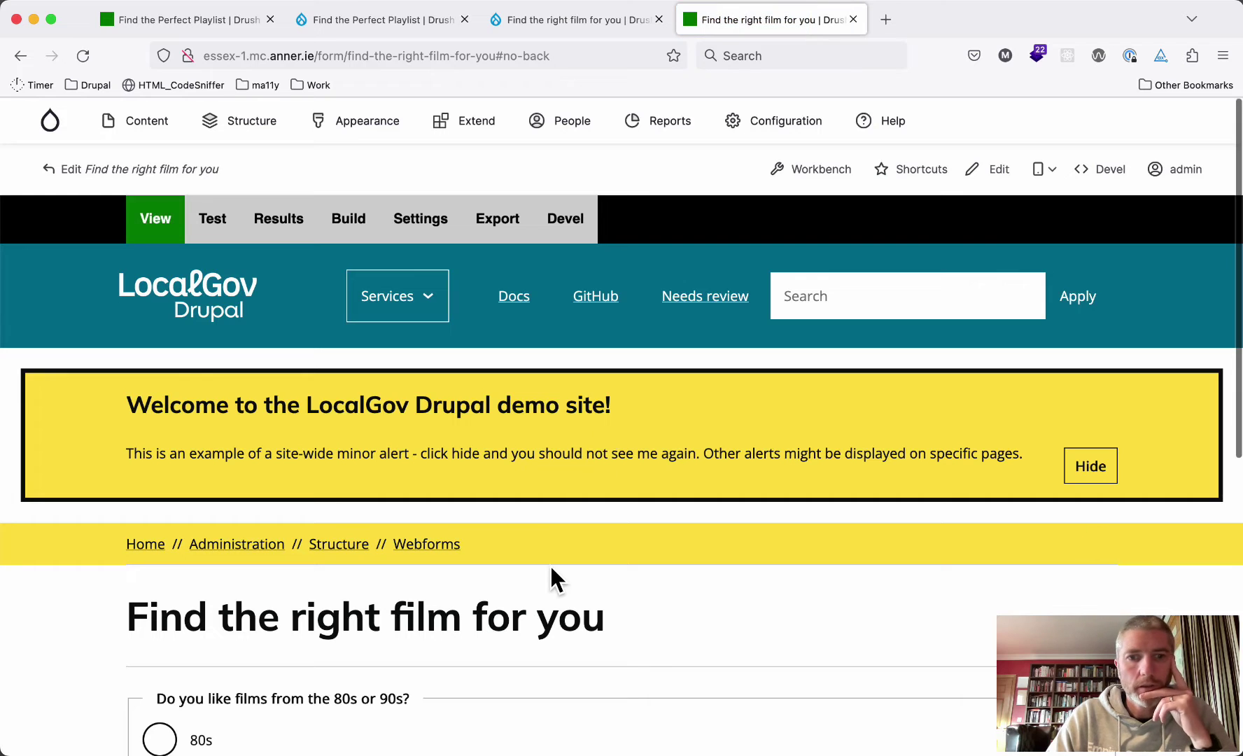
scroll(551, 569, down, 2)
scroll(551, 568, down, 3)
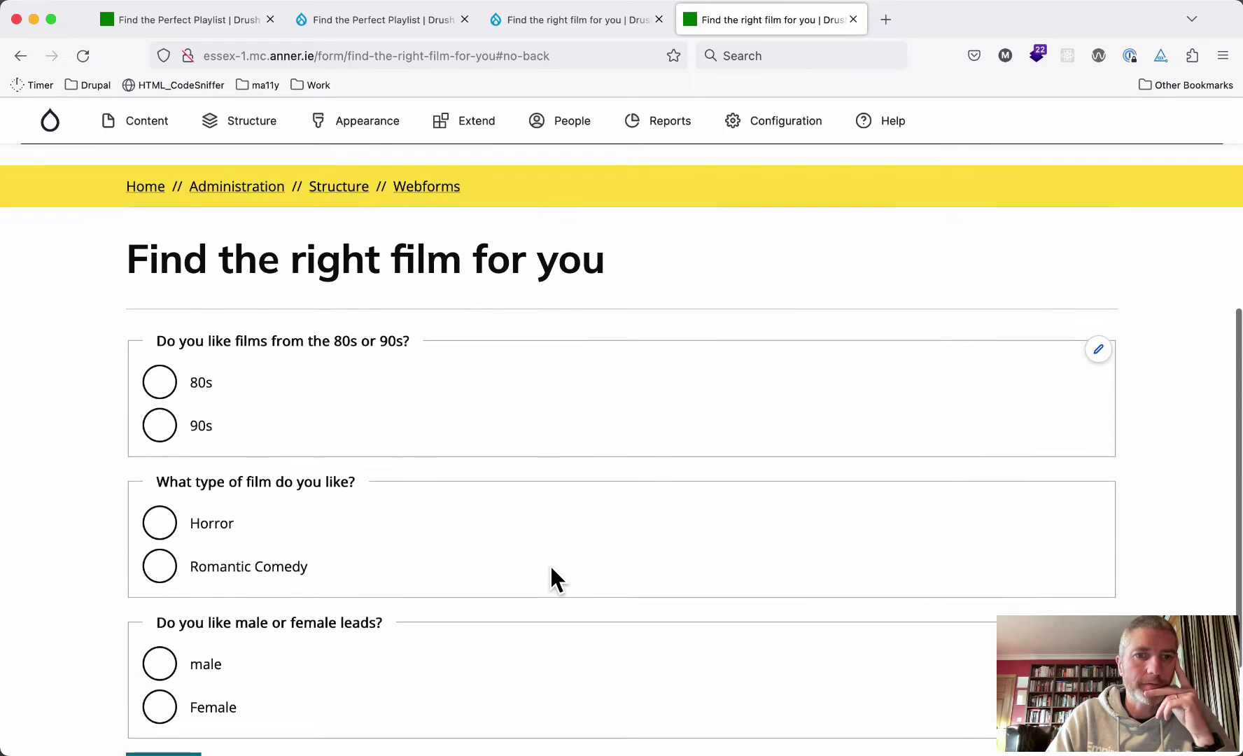
scroll(219, 379, down, 2)
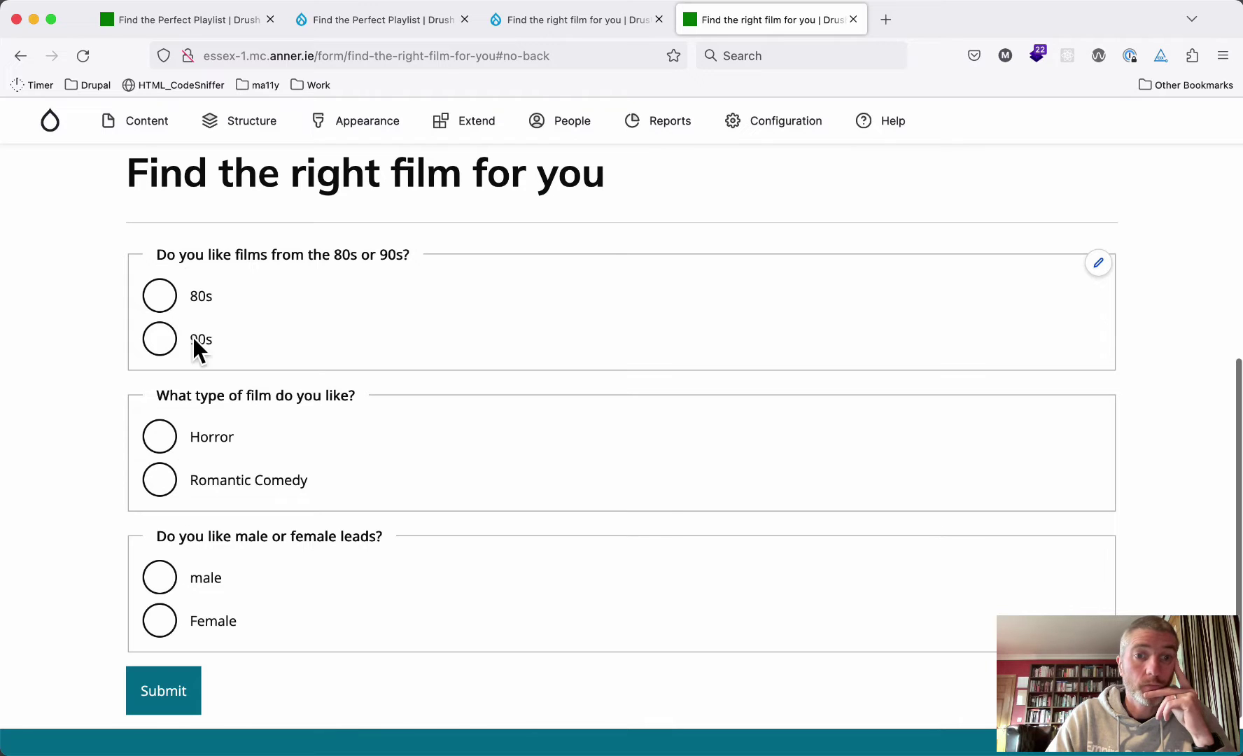
click(569, 26)
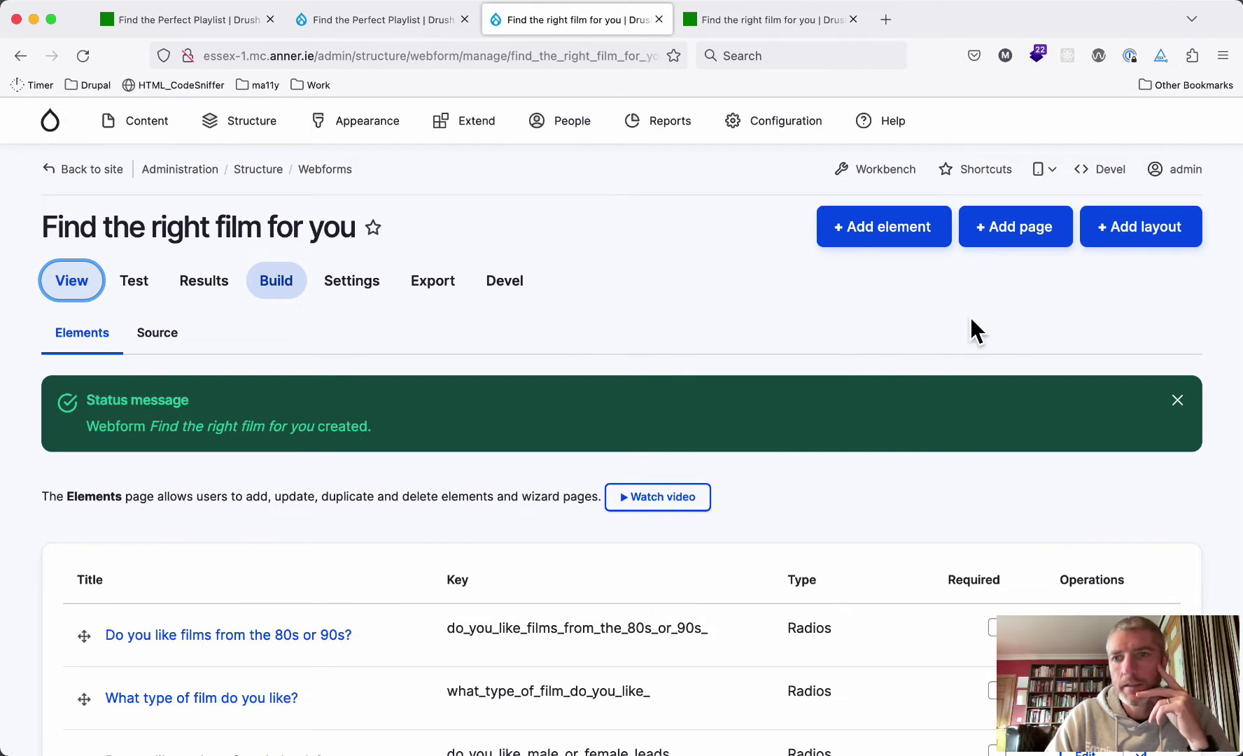
- Give 'What type of film do you like?' a Visible condition requiring All conditions
scroll(970, 321, down, 3)
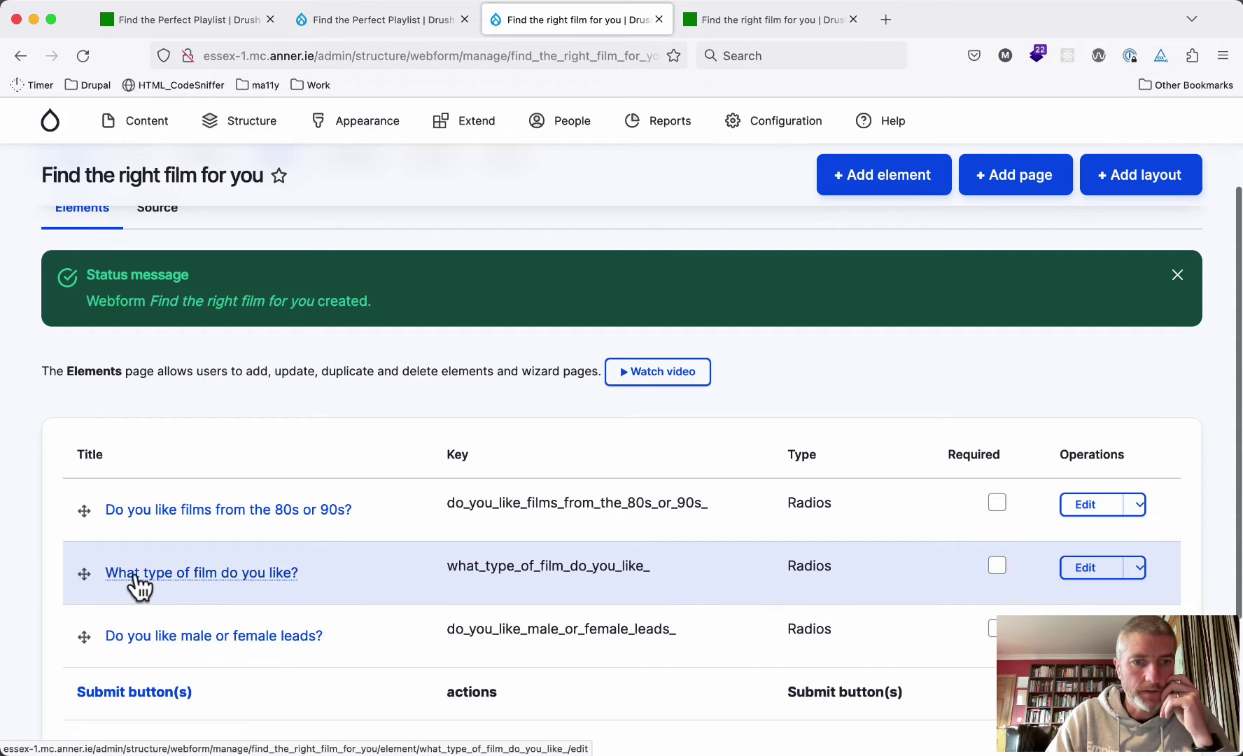
click(1094, 572)
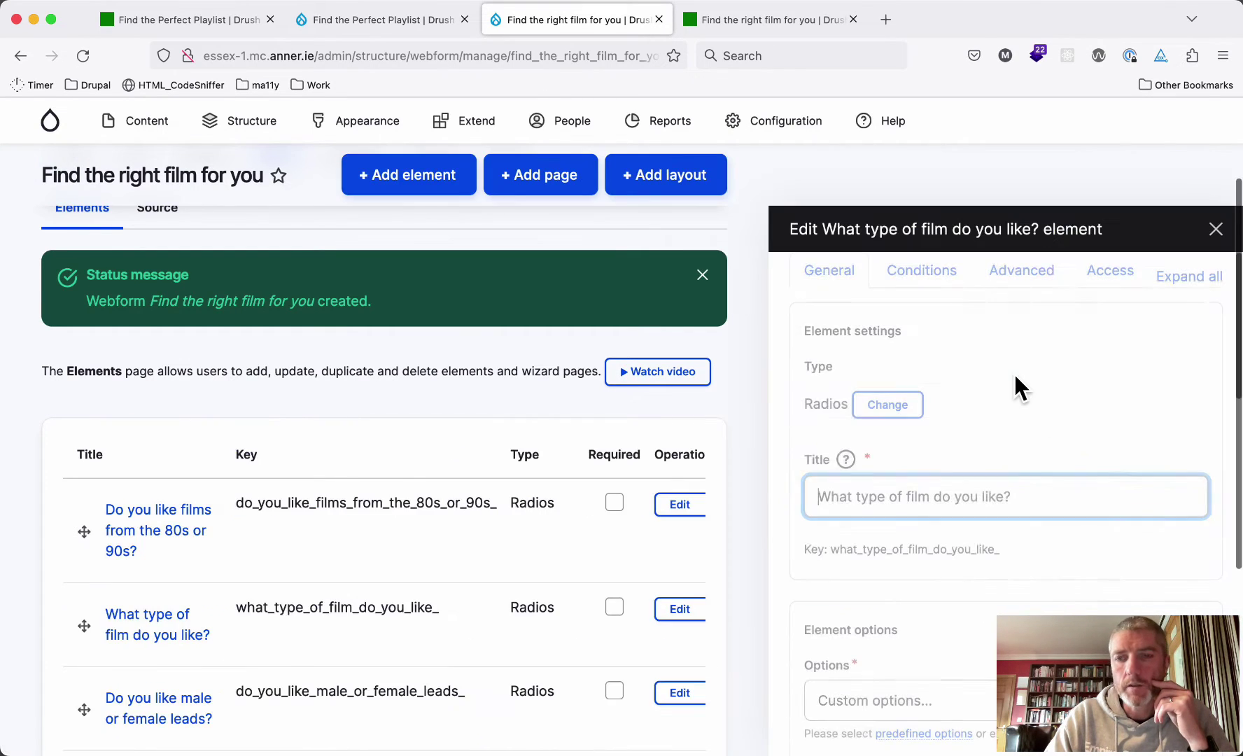
click(923, 280)
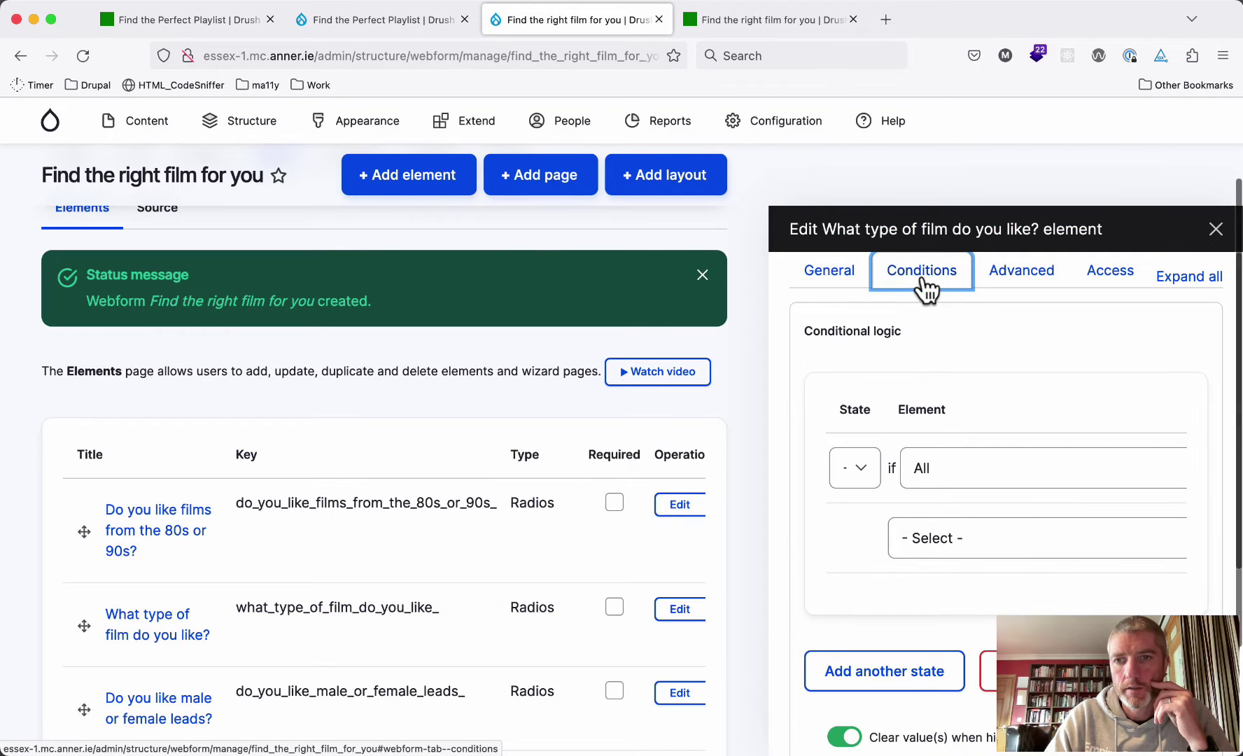
click(865, 482)
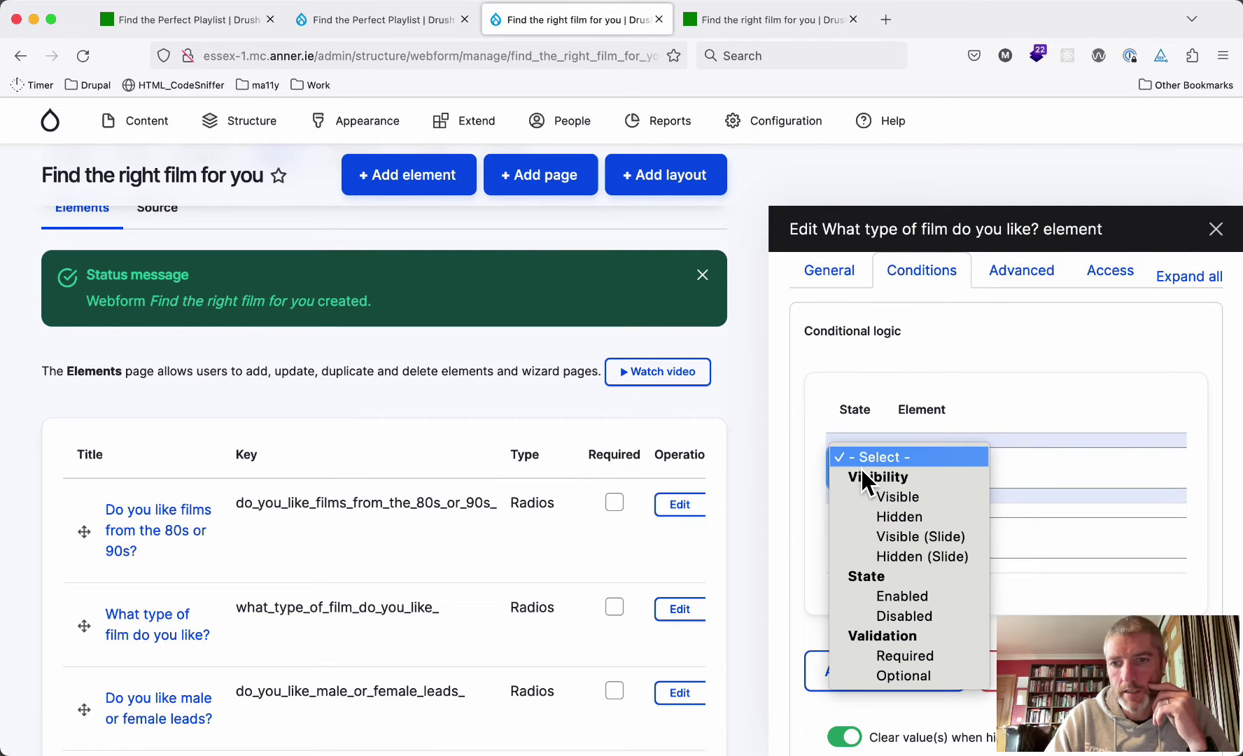
click(886, 497)
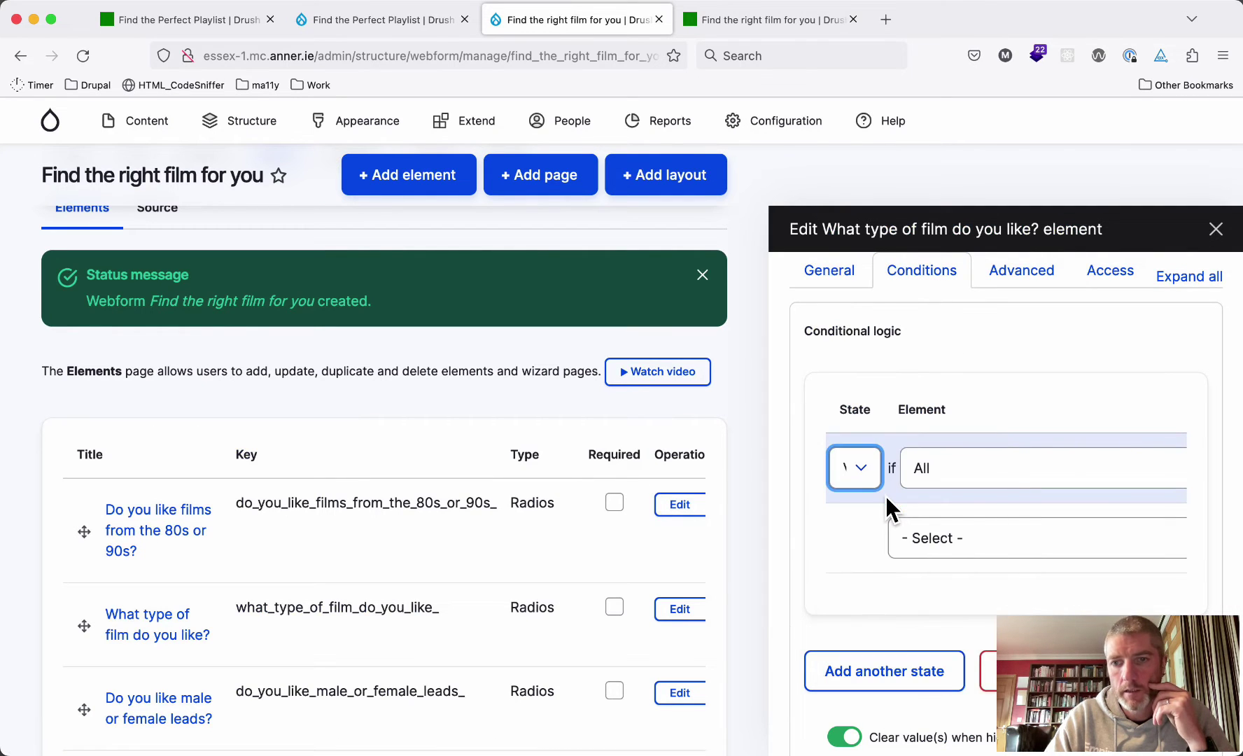
click(935, 476)
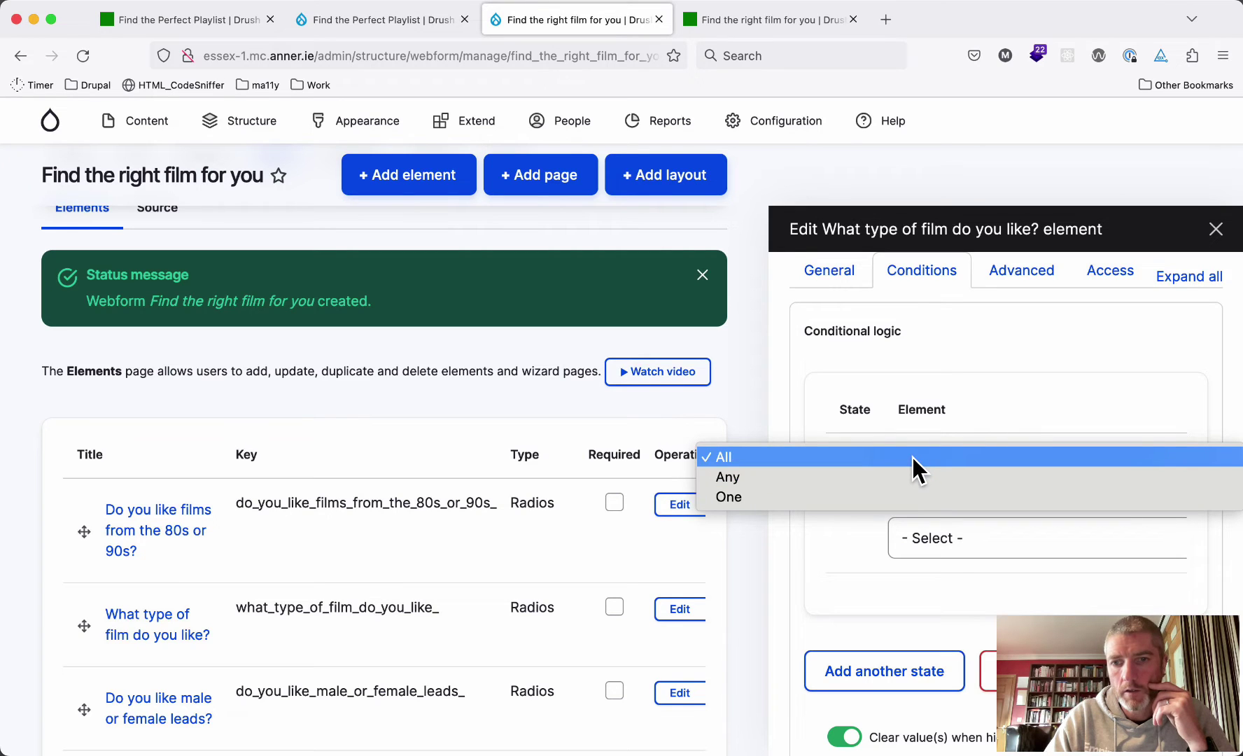
click(912, 455)
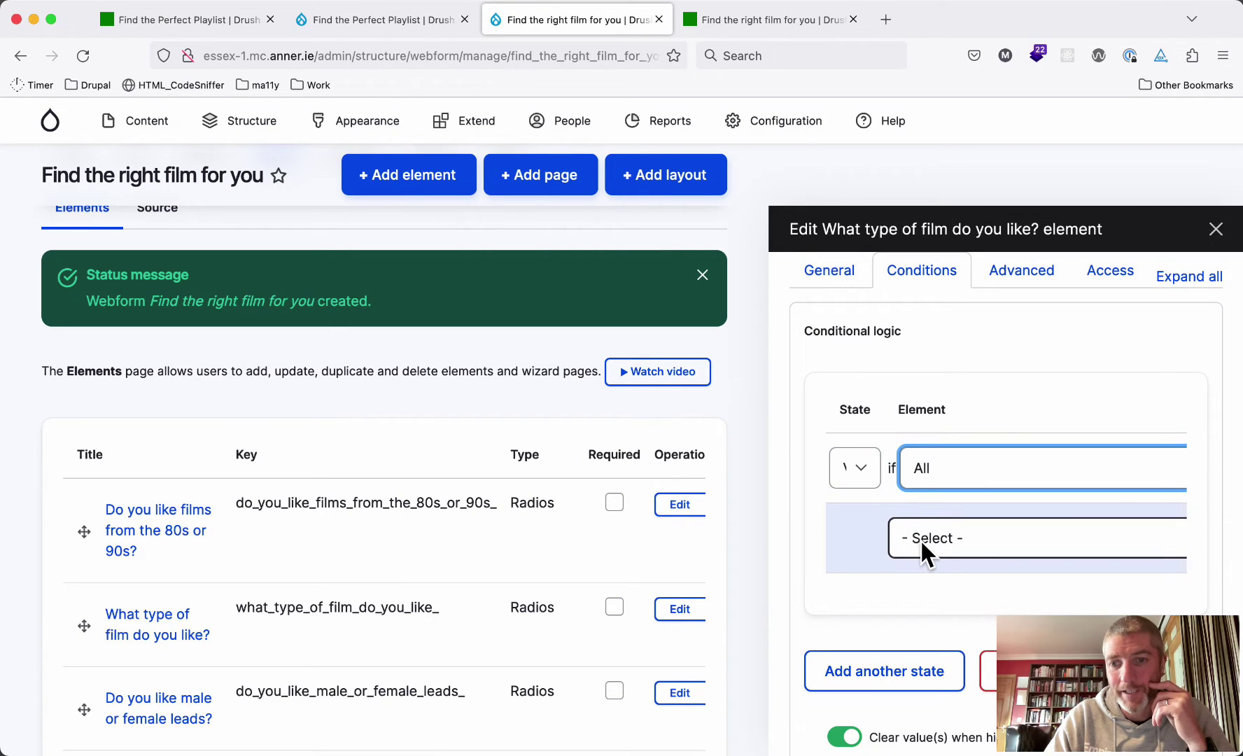
click(932, 476)
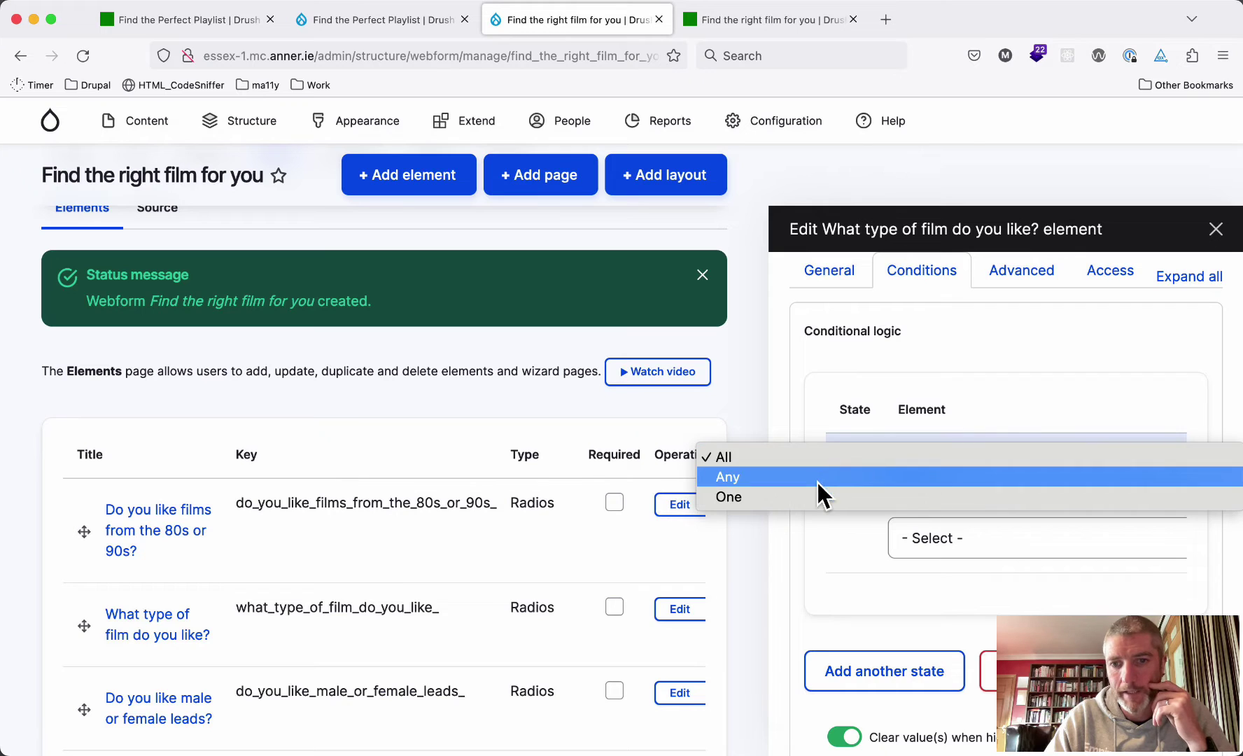
click(824, 456)
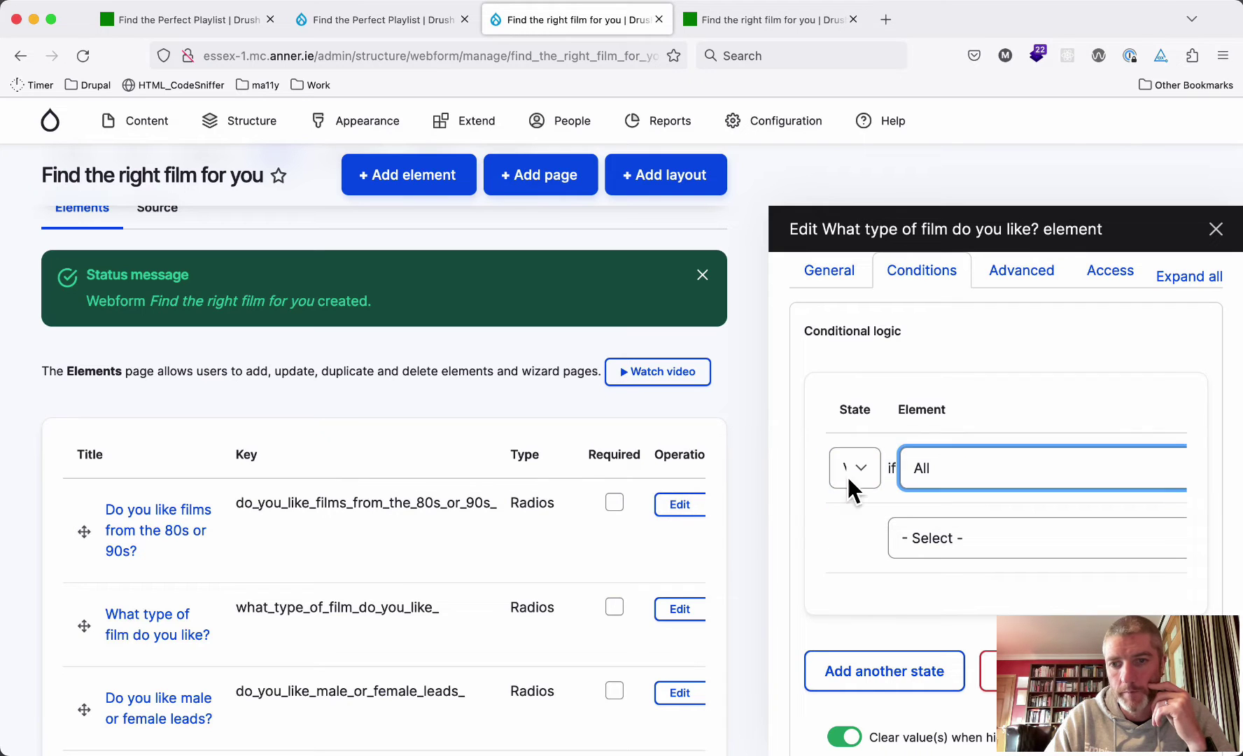
- Trigger it when the 80s or 90s question is Filled, and save the element
click(914, 539)
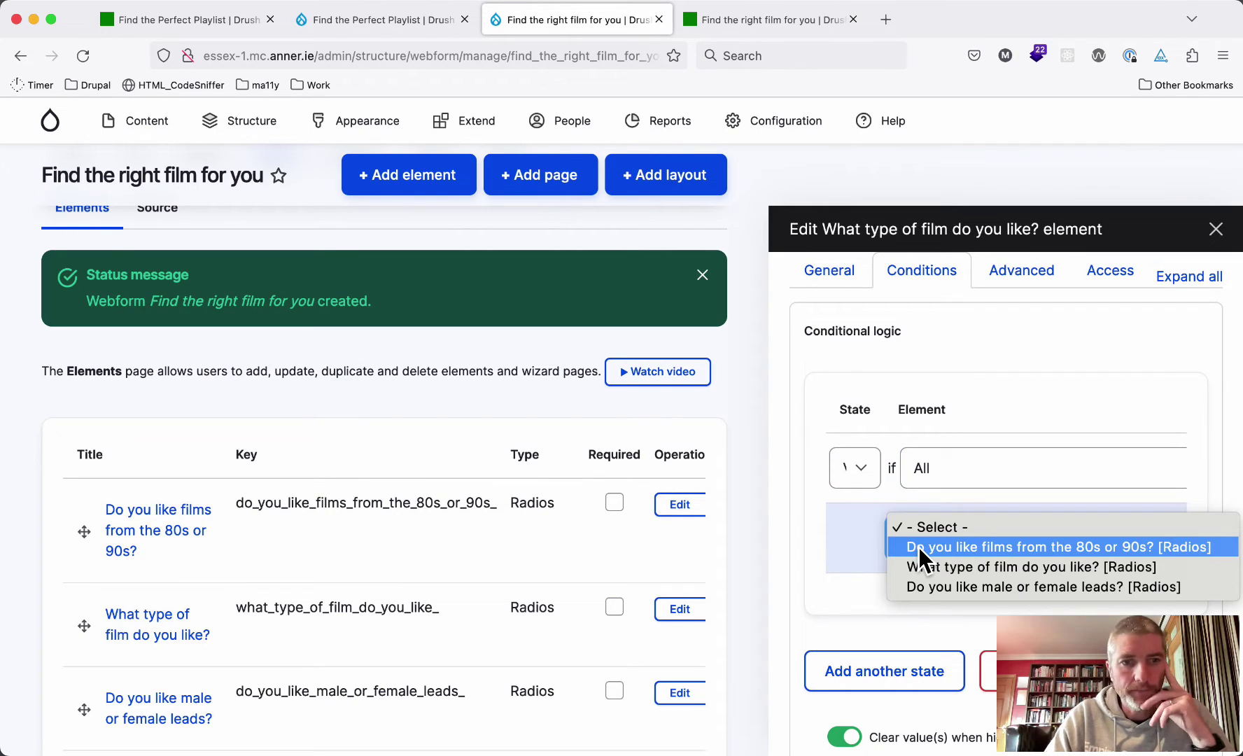
click(919, 548)
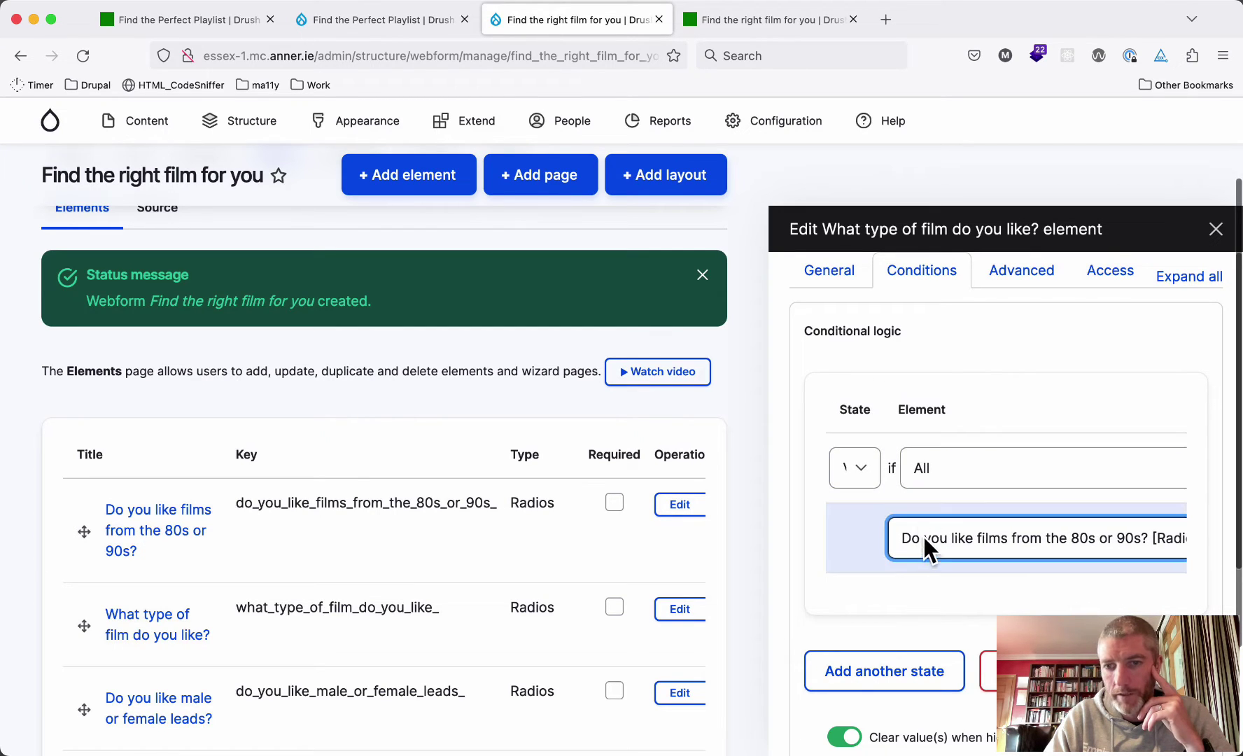
scroll(938, 541, right, 5)
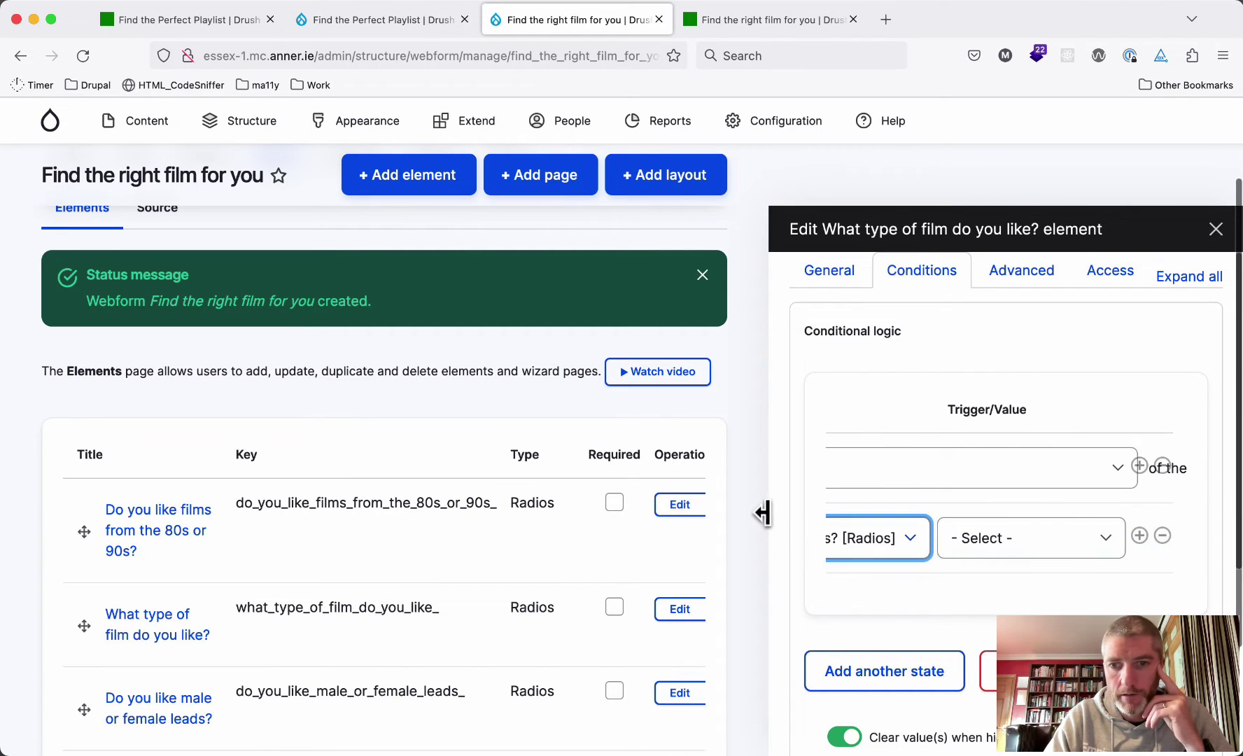
drag(763, 511, 208, 483)
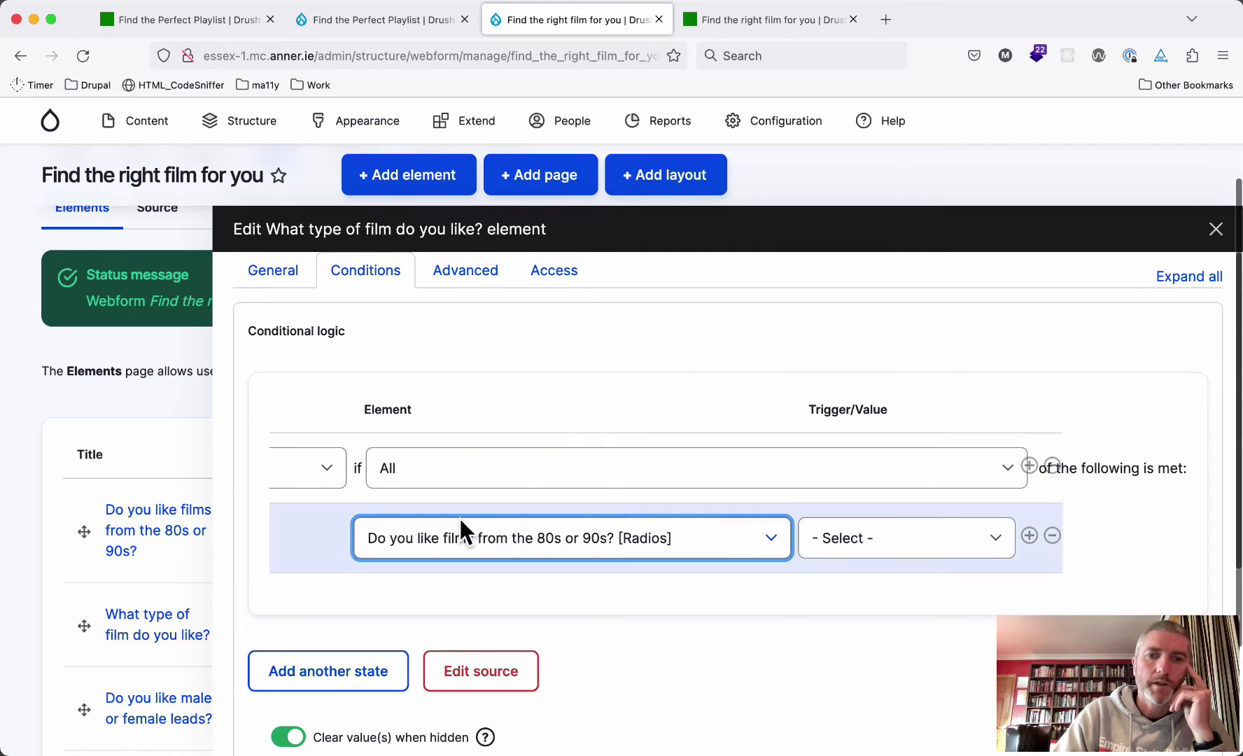
scroll(528, 517, left, 5)
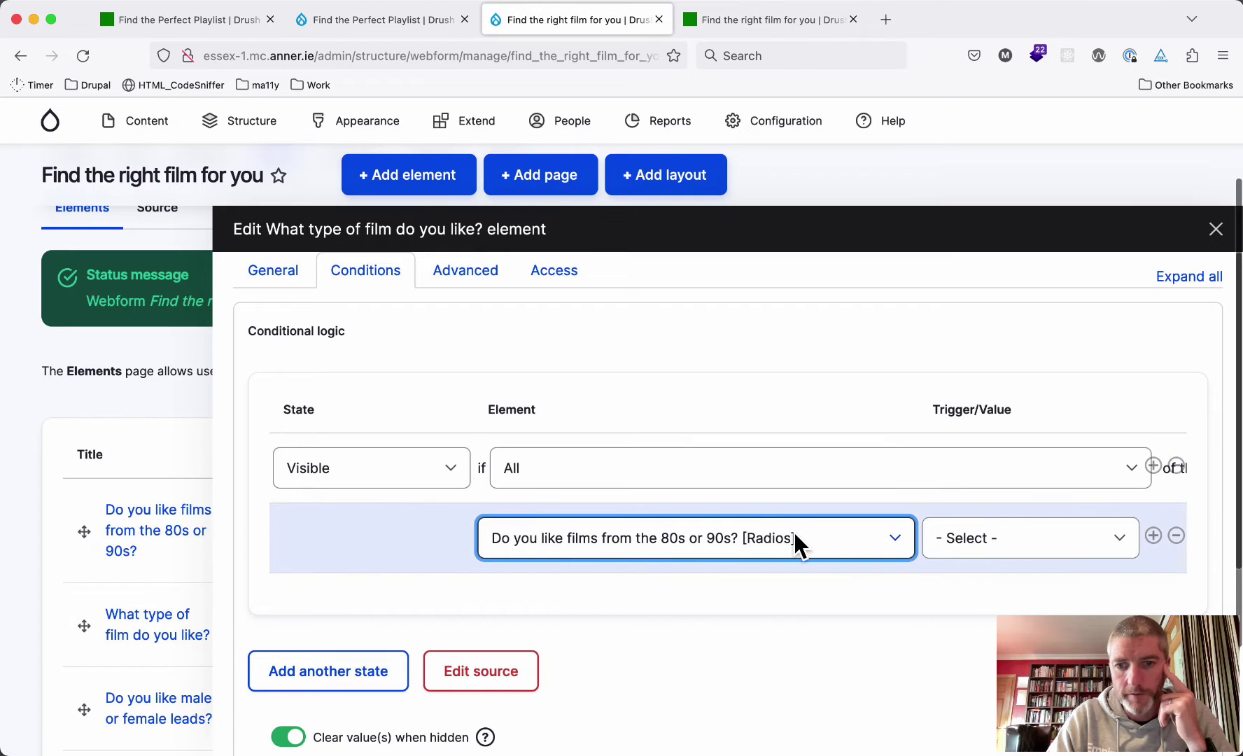
click(980, 543)
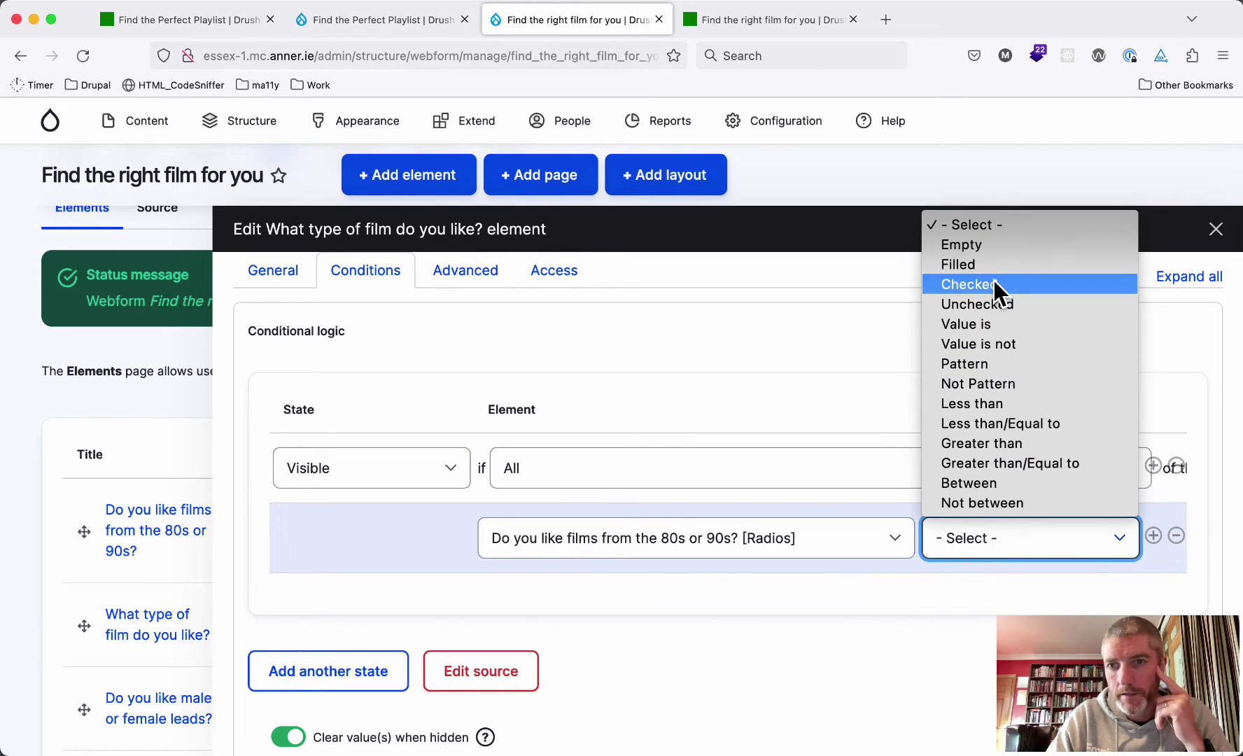
click(982, 264)
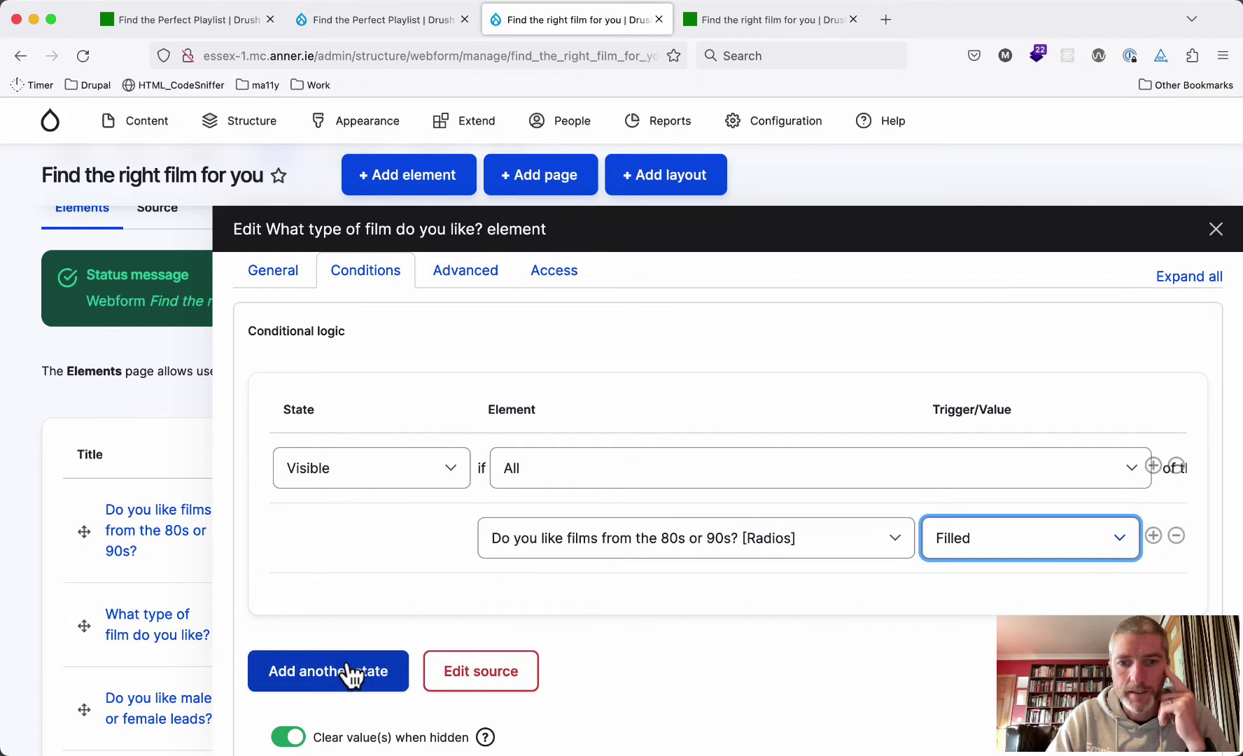
scroll(591, 658, down, 3)
click(299, 702)
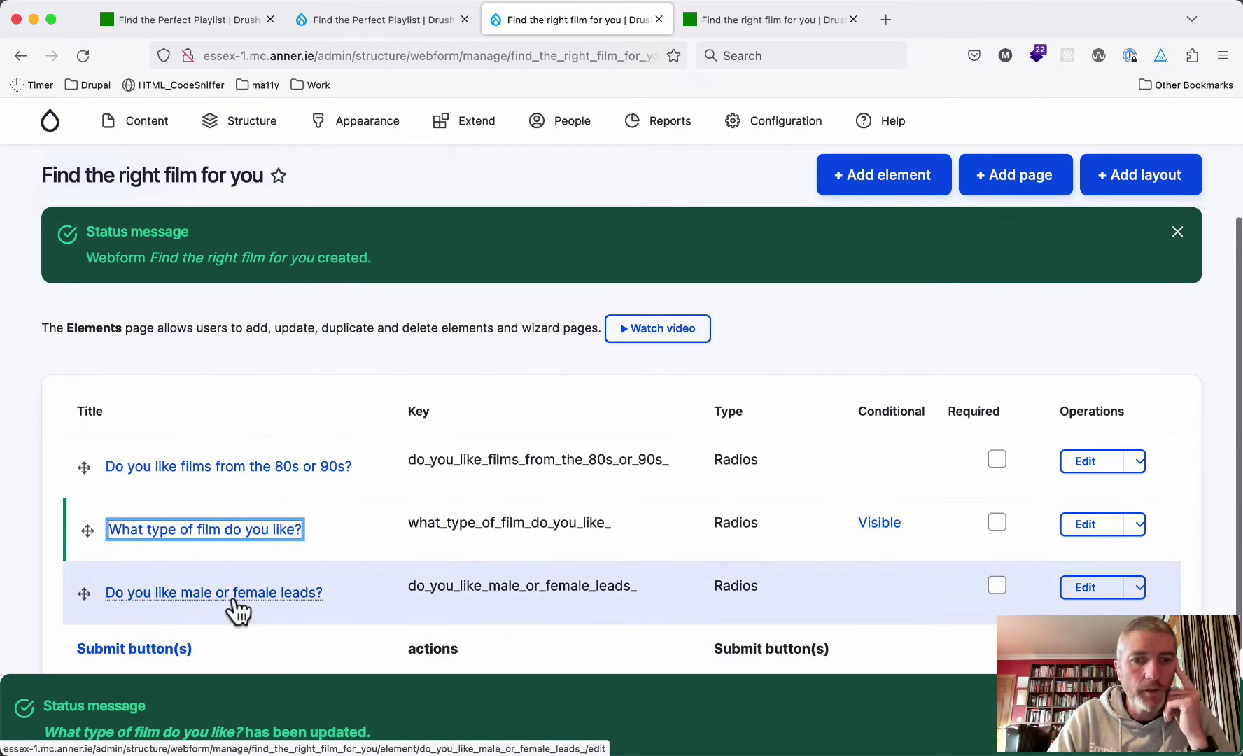
- Make 'Do you like male or female leads?' Visible only when the film-type question is Filled, and save
click(1089, 590)
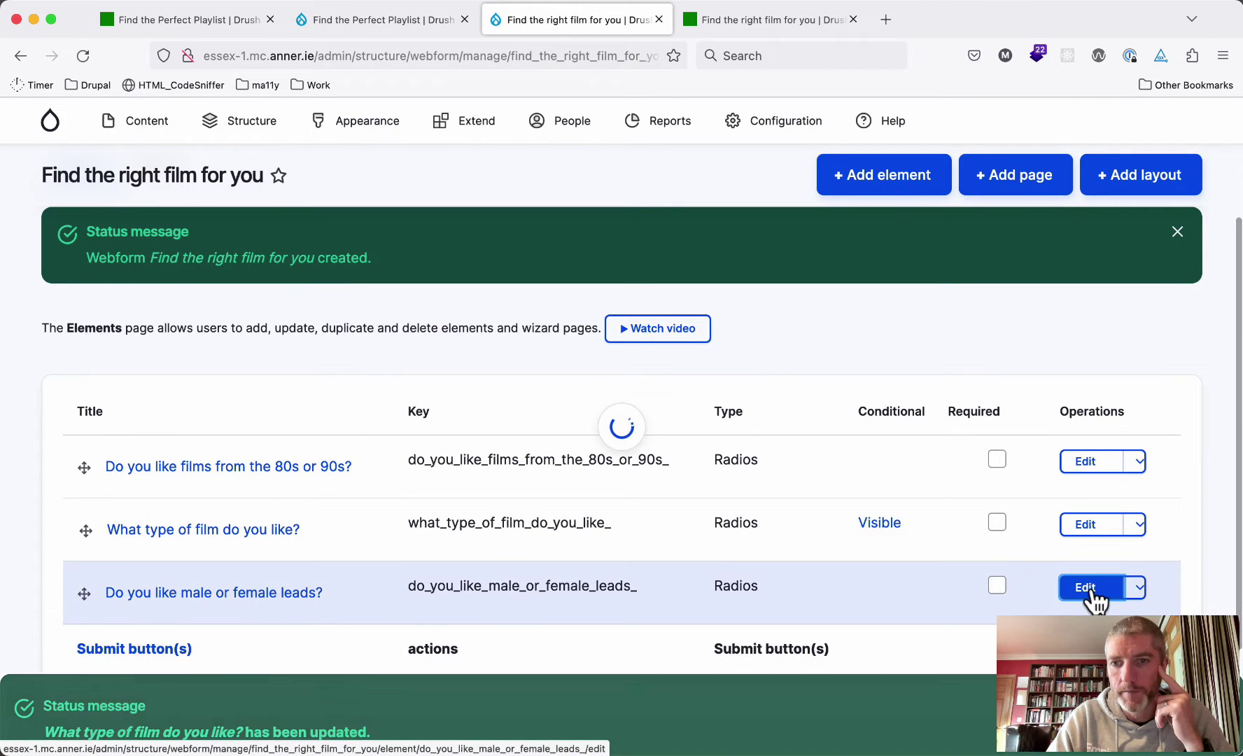
click(923, 270)
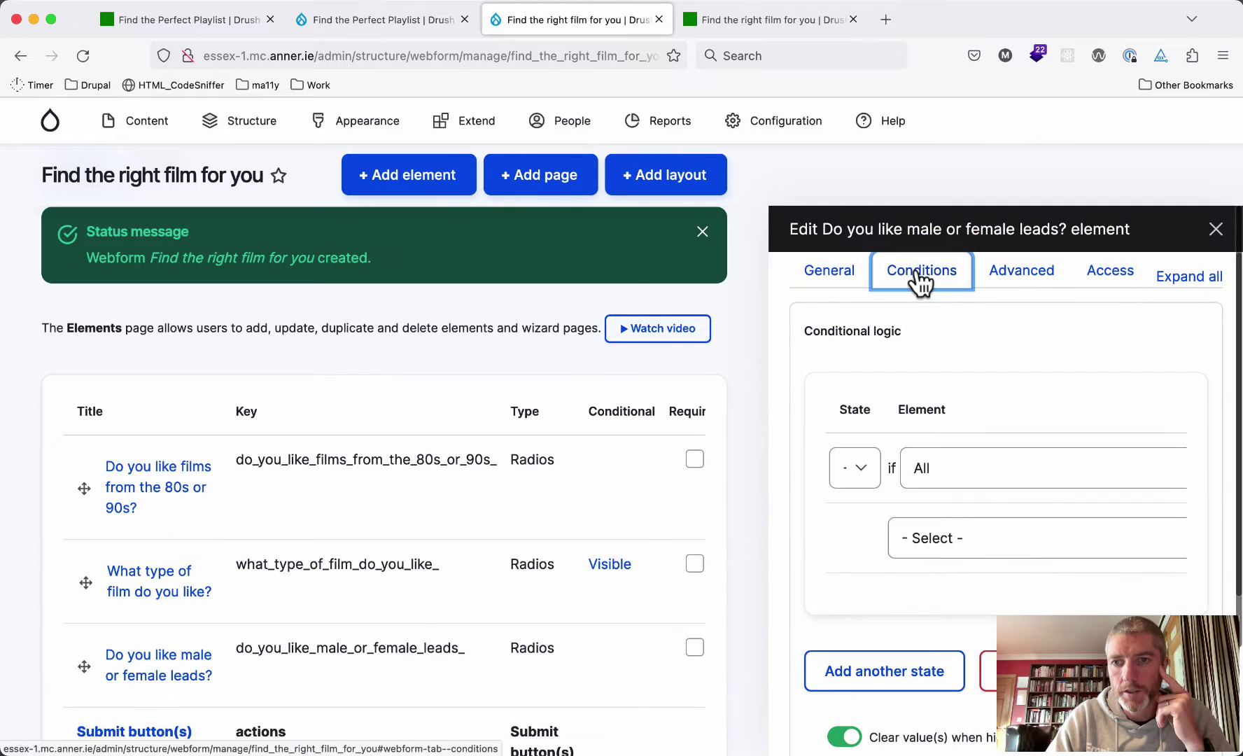
click(865, 468)
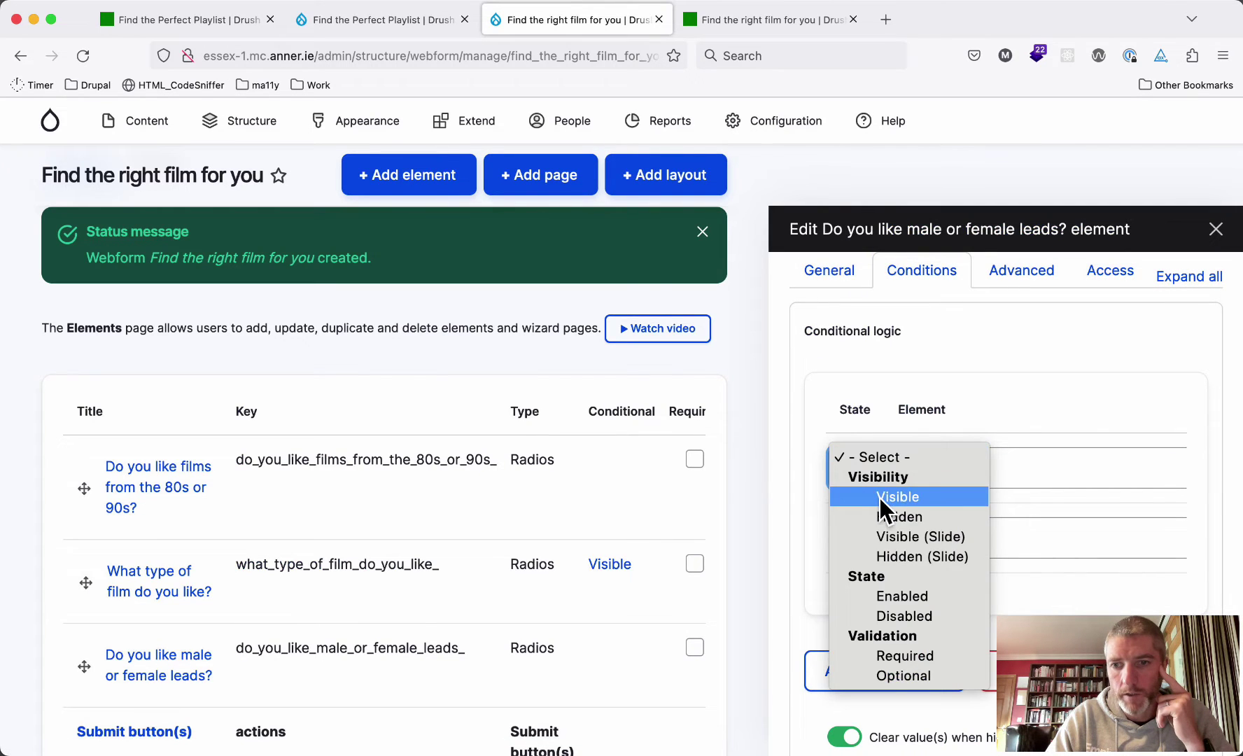
click(880, 497)
click(929, 536)
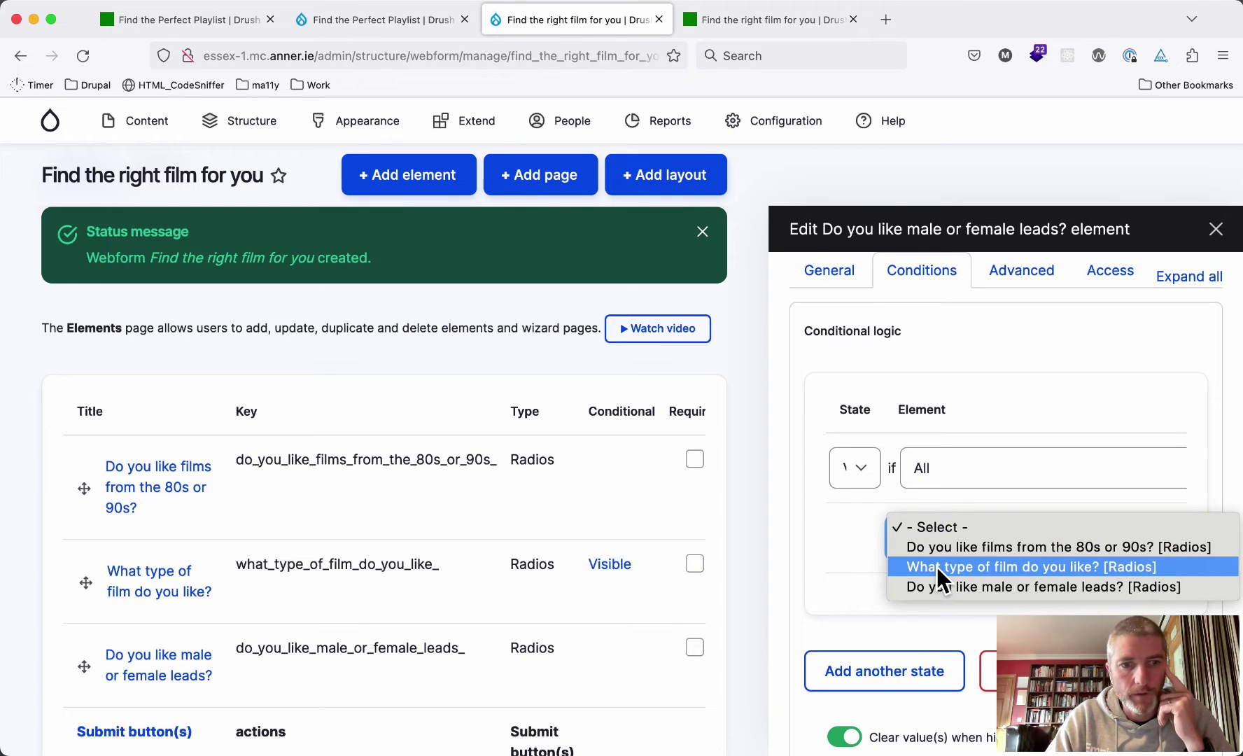
click(936, 567)
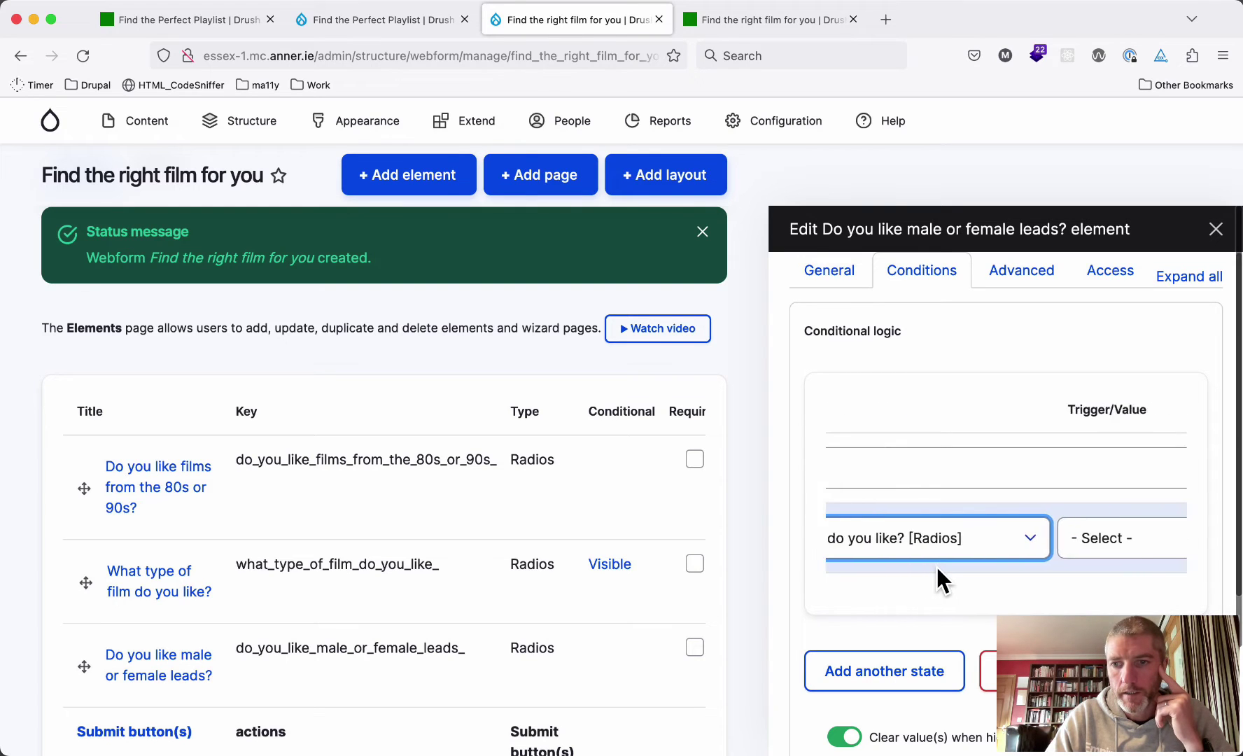
click(1038, 540)
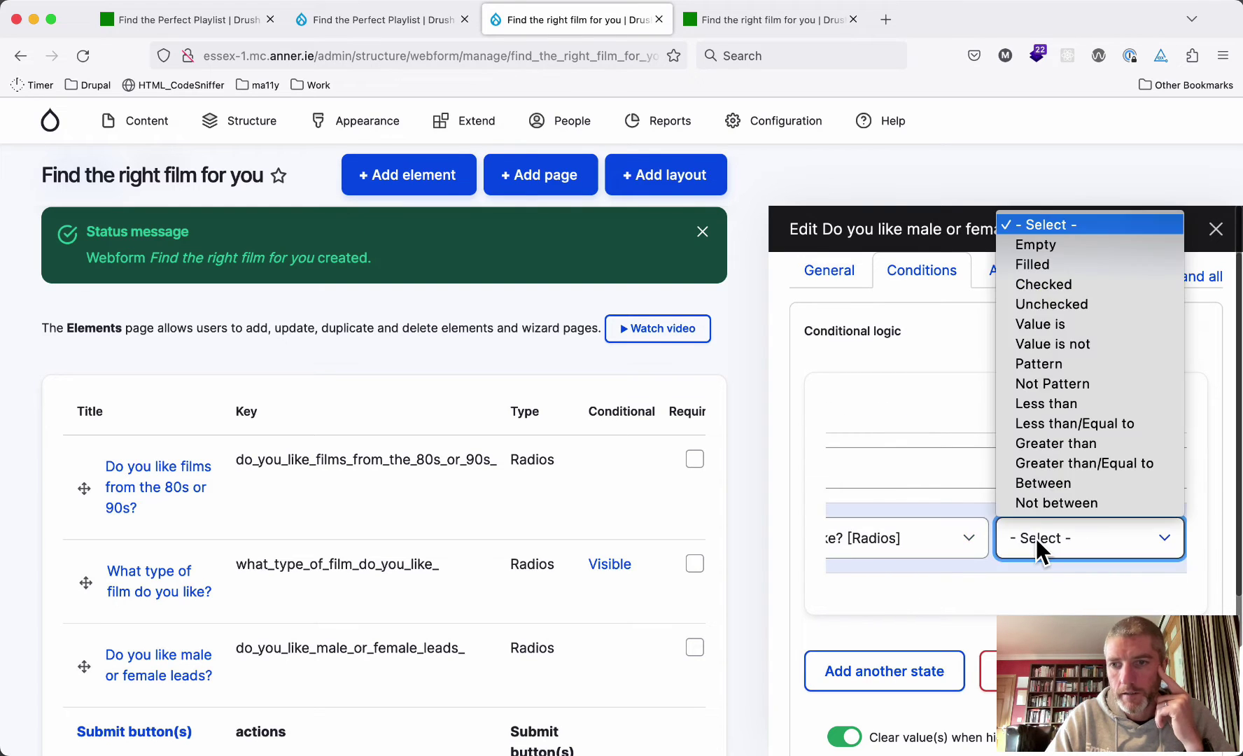
click(1050, 266)
scroll(924, 619, down, 3)
click(831, 707)
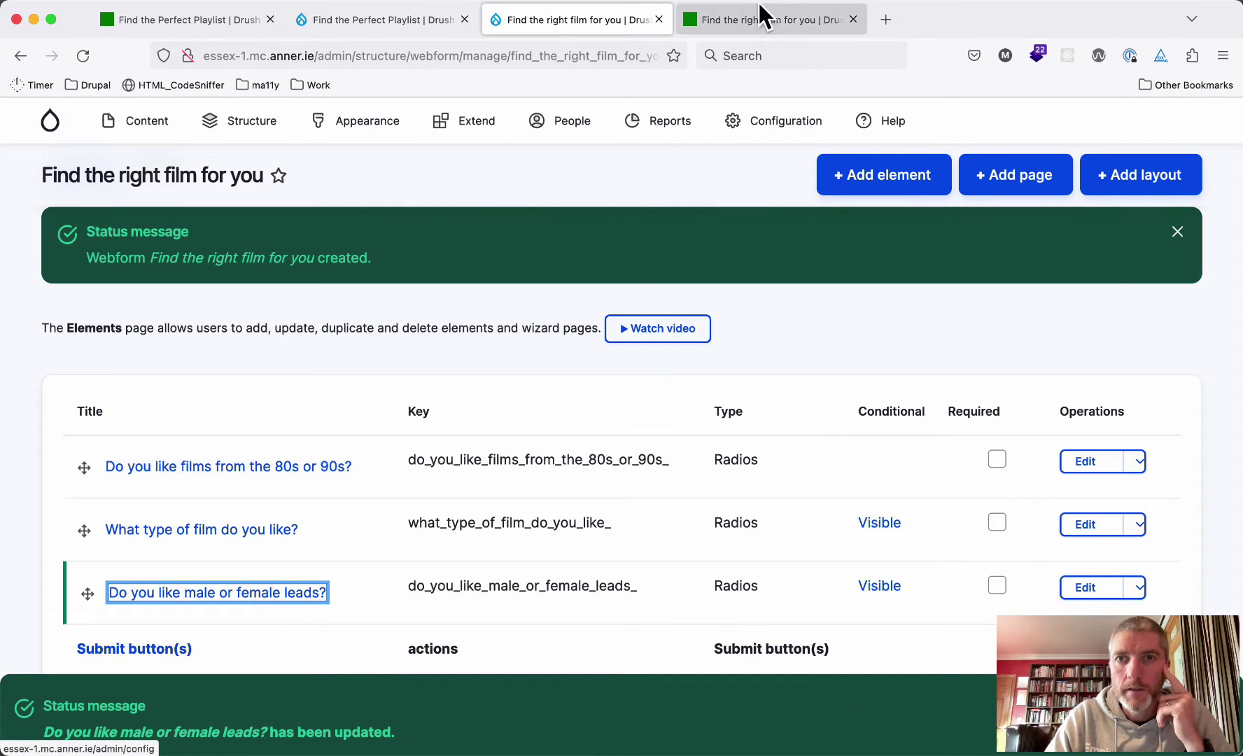
click(756, 2)
click(763, 83)
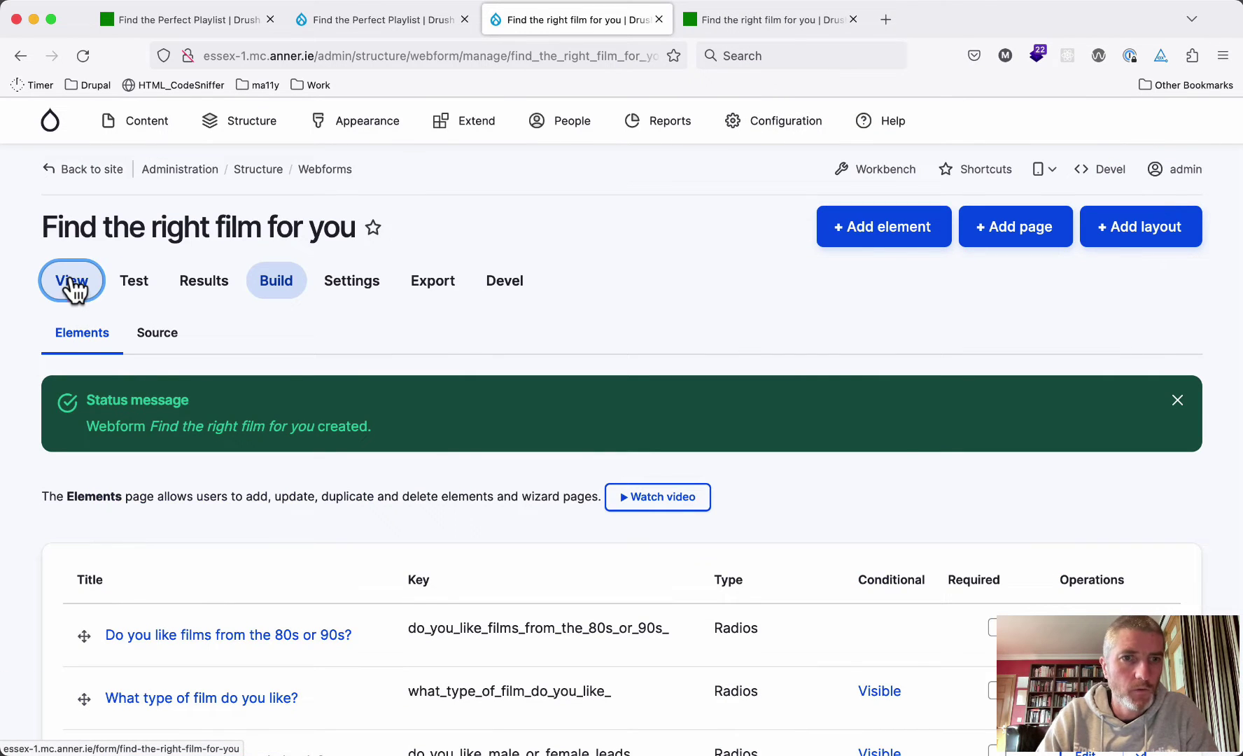
- Open the public film form in a new tab and scroll through it
super+click(73, 282)
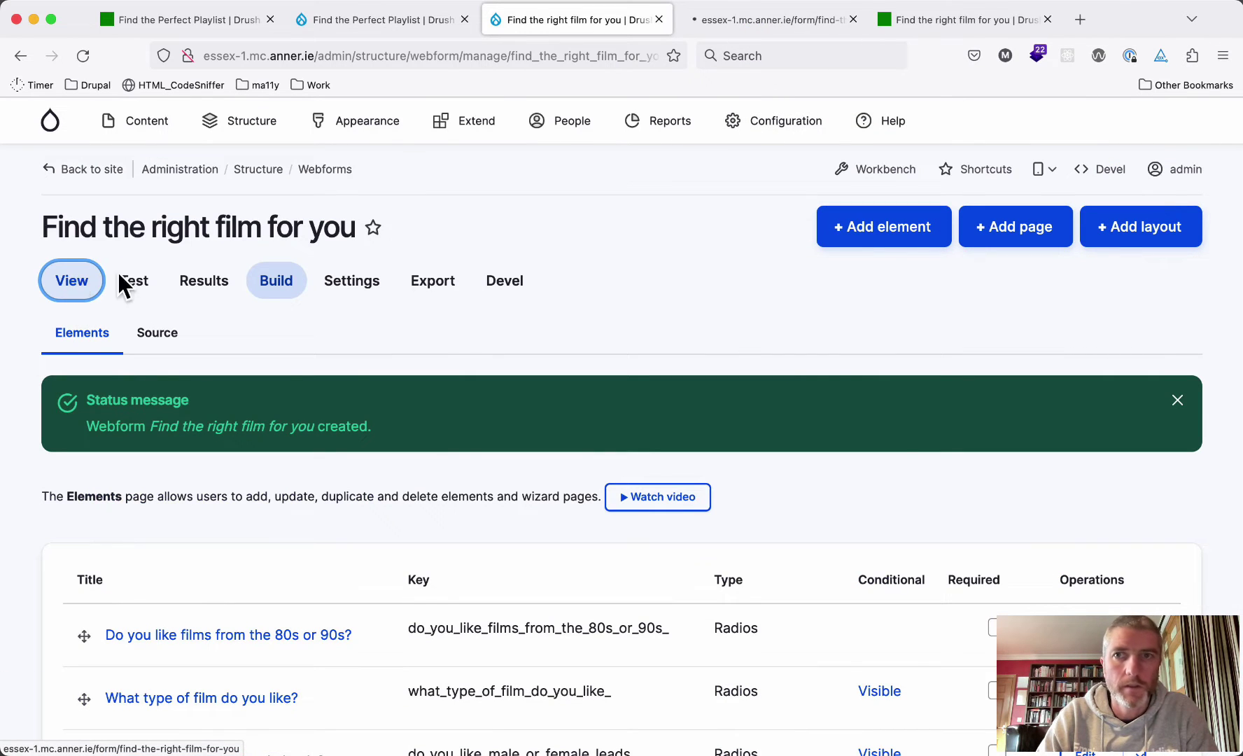
click(759, 25)
scroll(497, 496, down, 5)
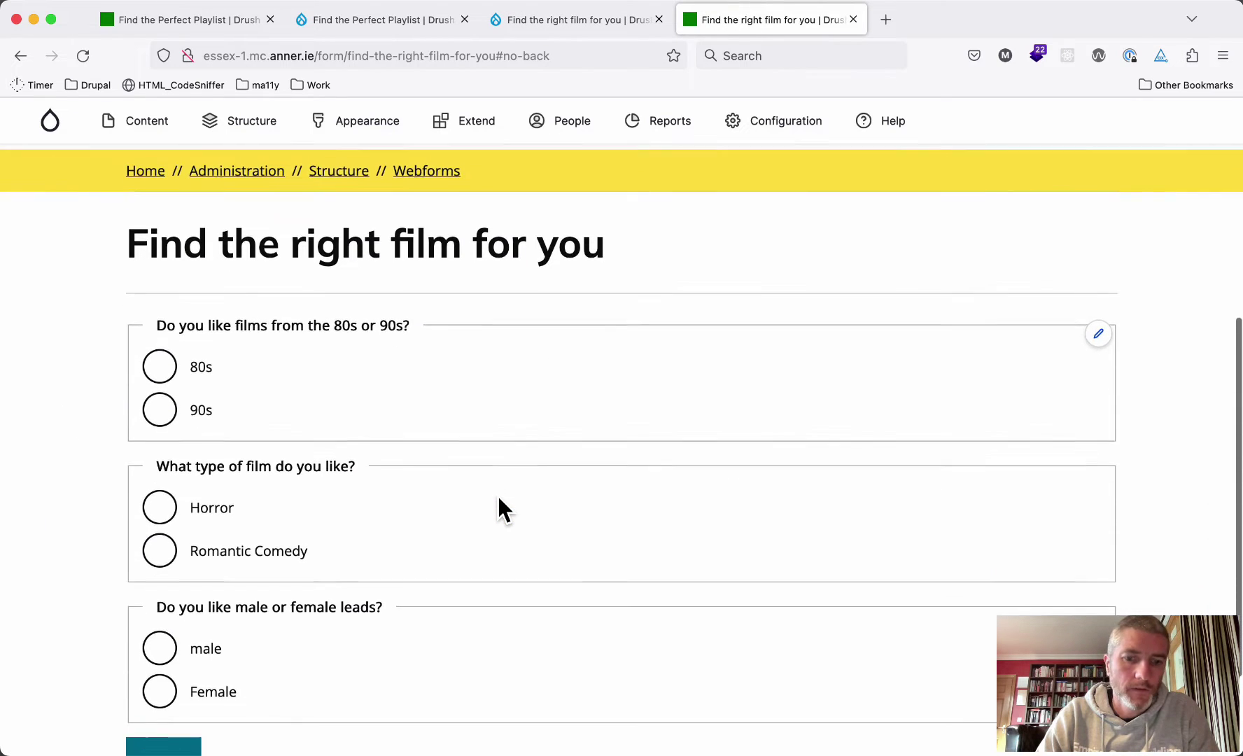
- Save the elements and recheck the public form, where all three questions still appear
click(549, 25)
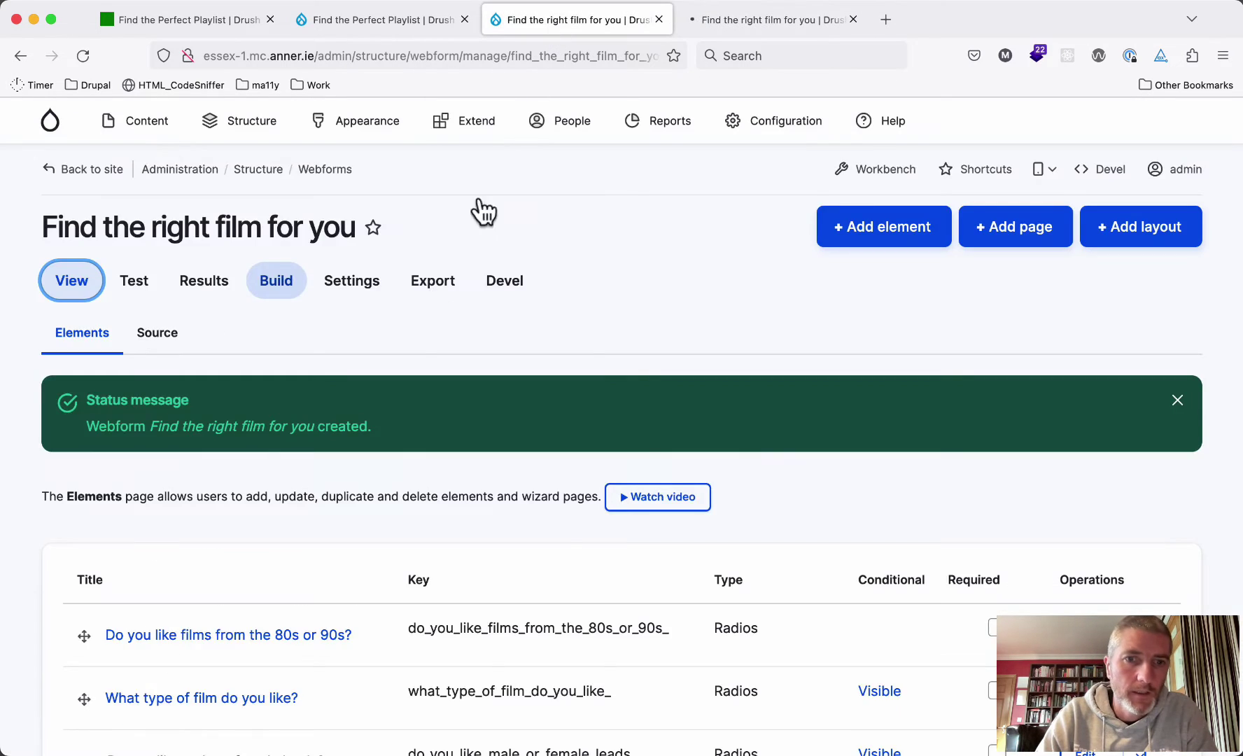
scroll(420, 308, down, 10)
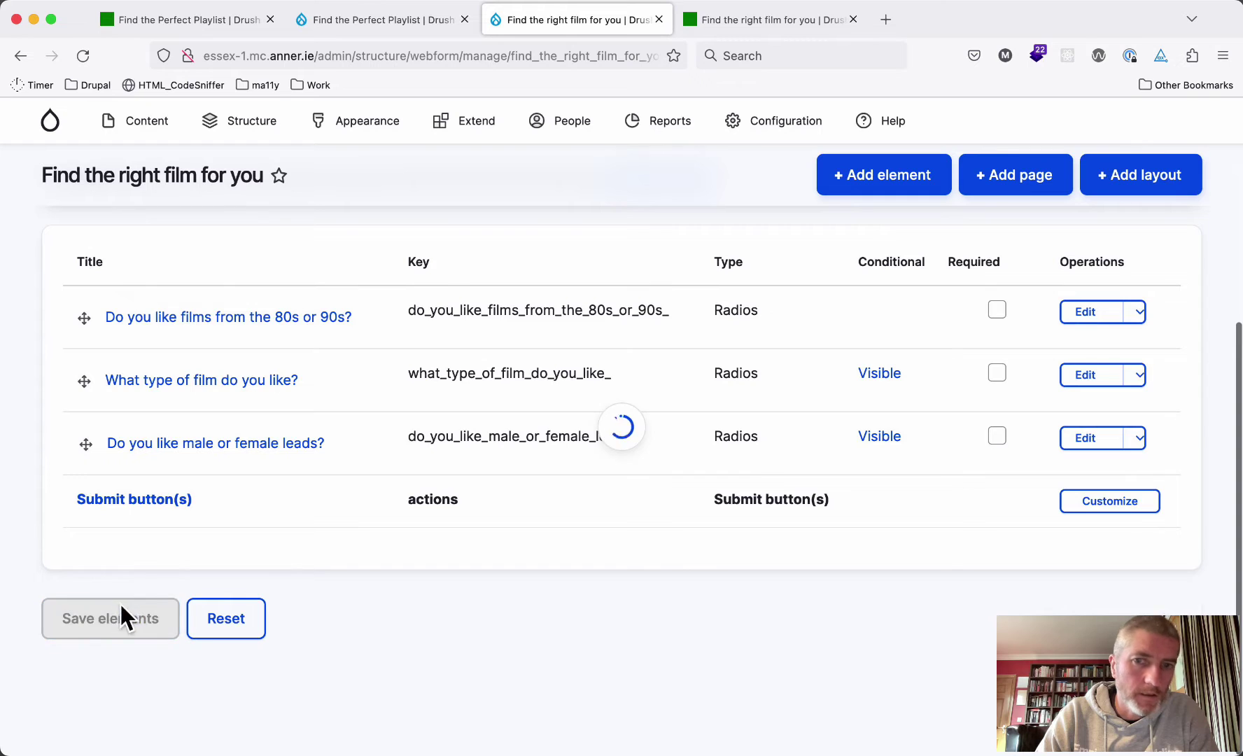
click(122, 615)
click(753, 26)
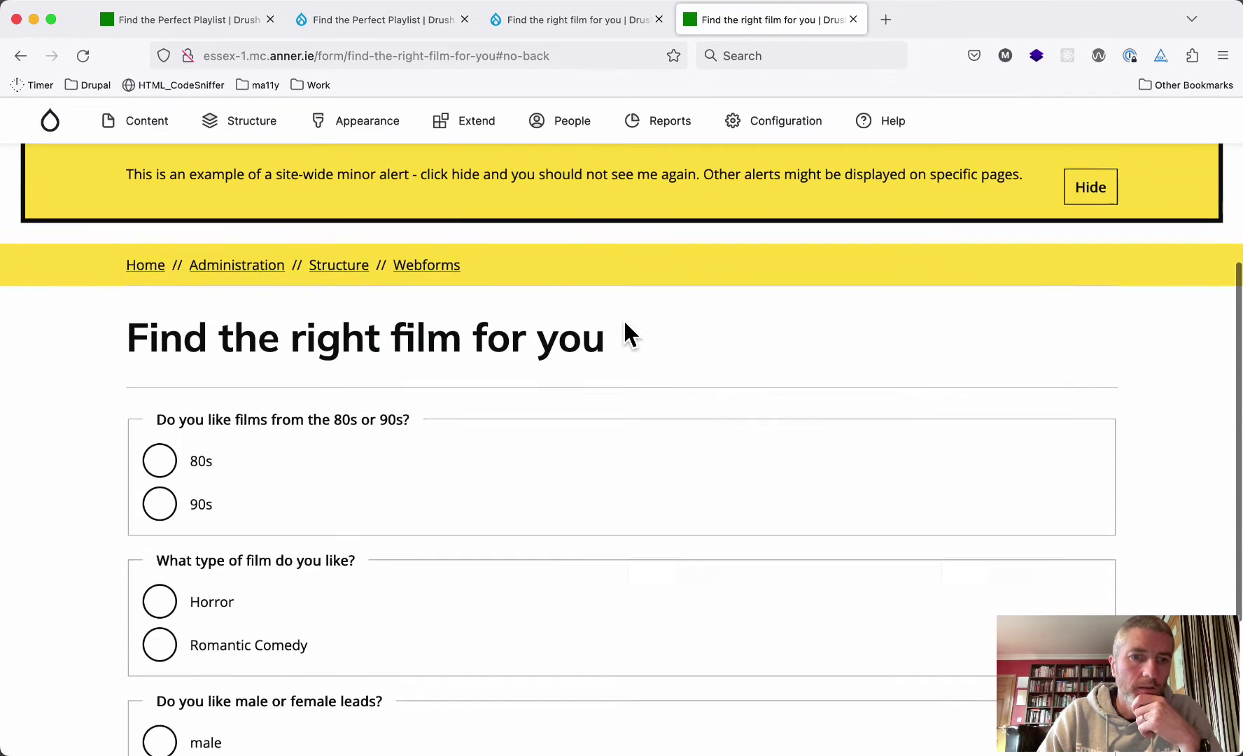
scroll(622, 317, down, 3)
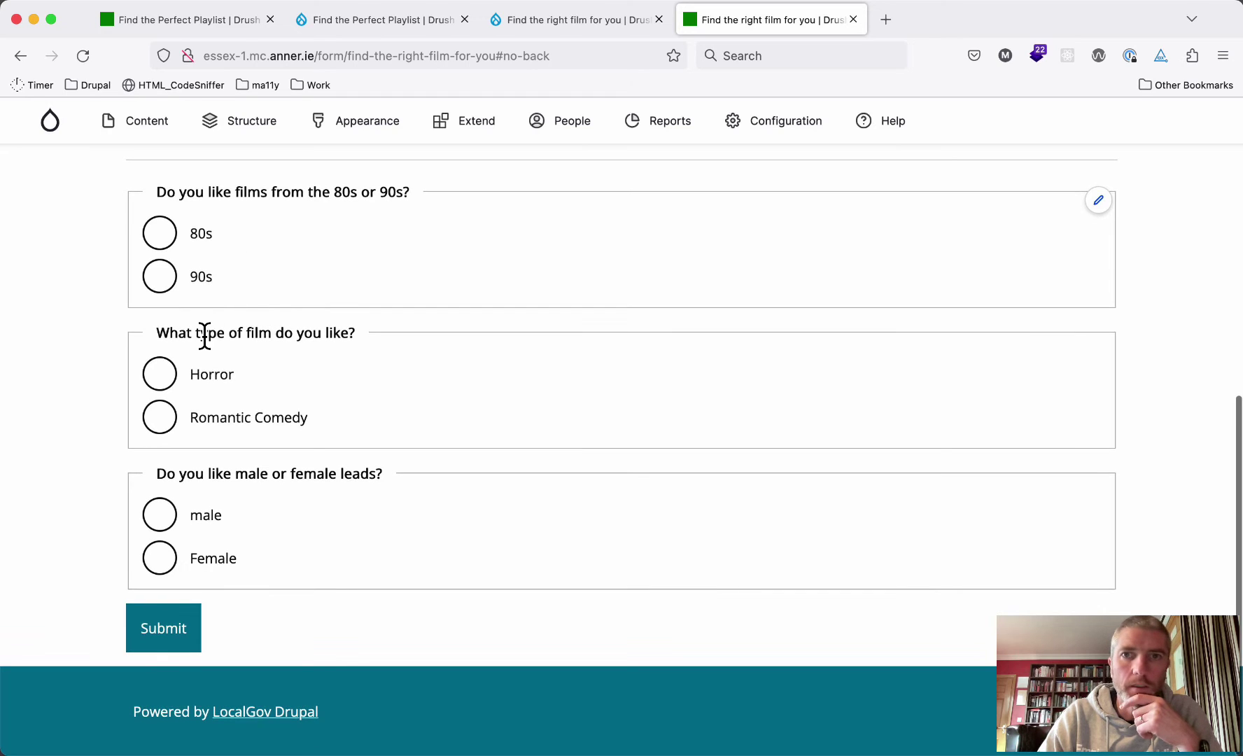
click(611, 22)
- Change the film-type question's condition trigger from Filled to Checked and save it
scroll(582, 411, down, 3)
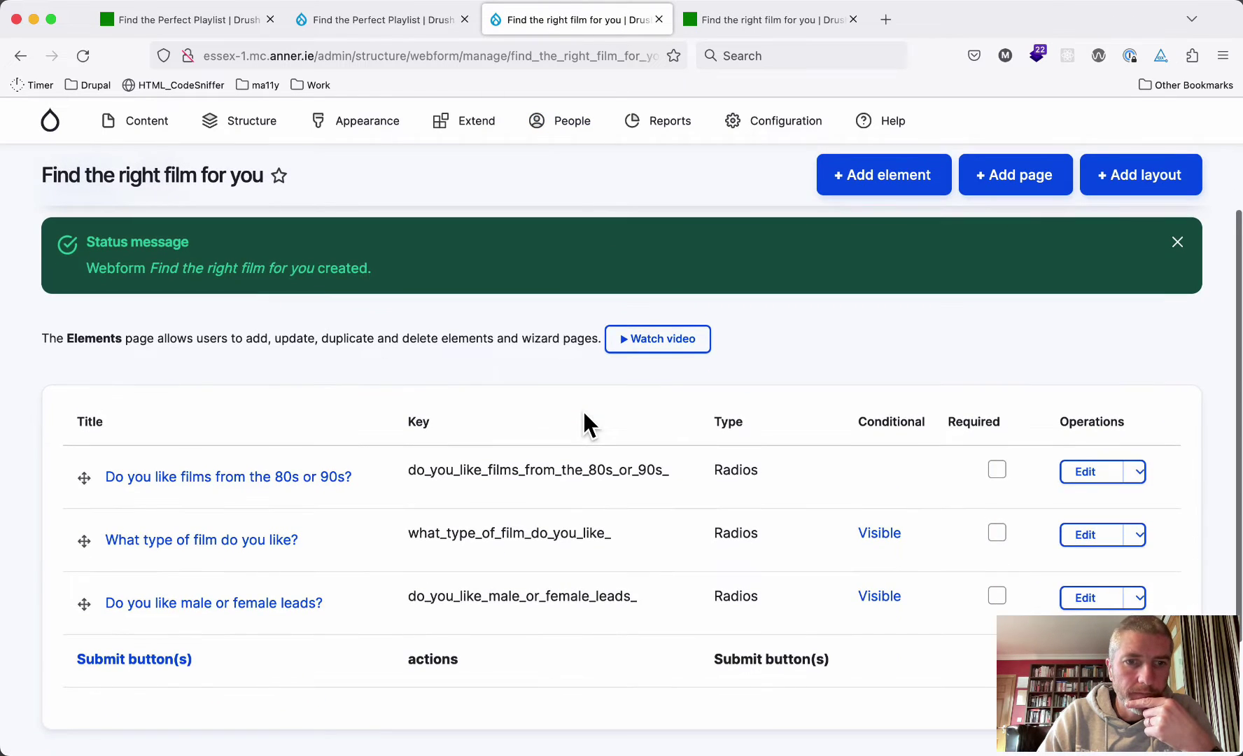
scroll(582, 409, down, 2)
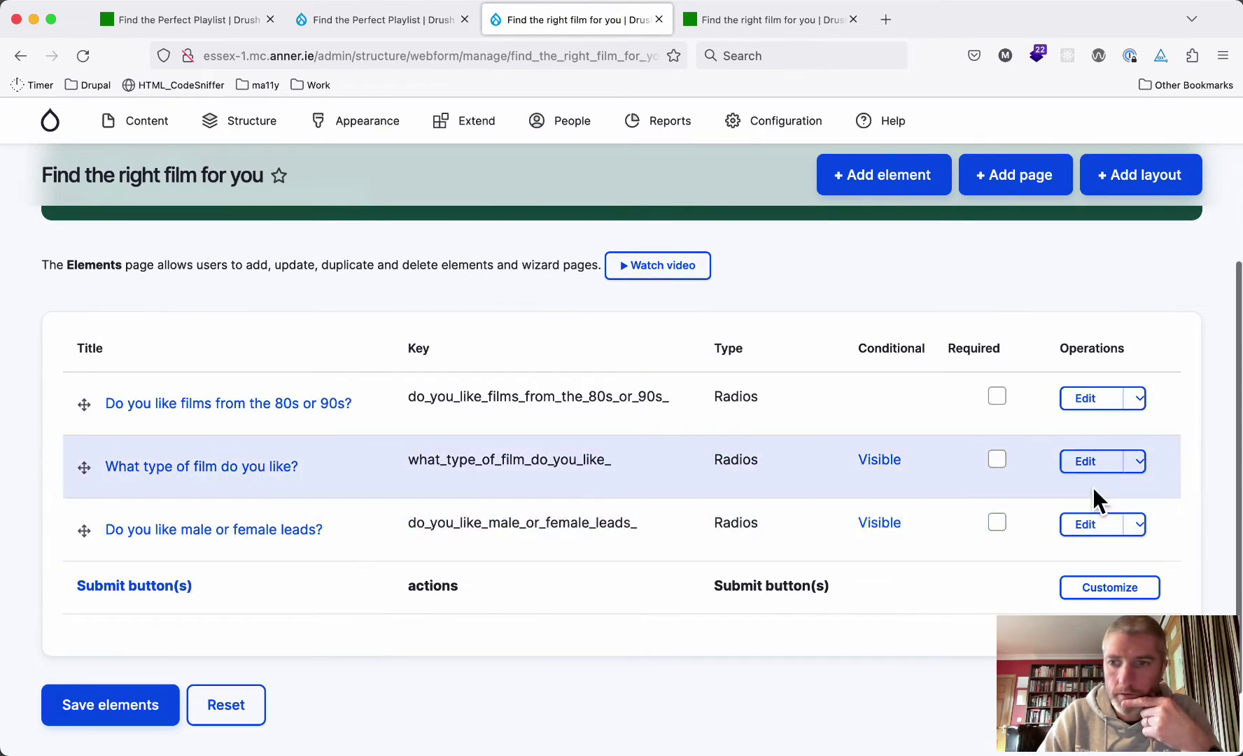
click(1098, 468)
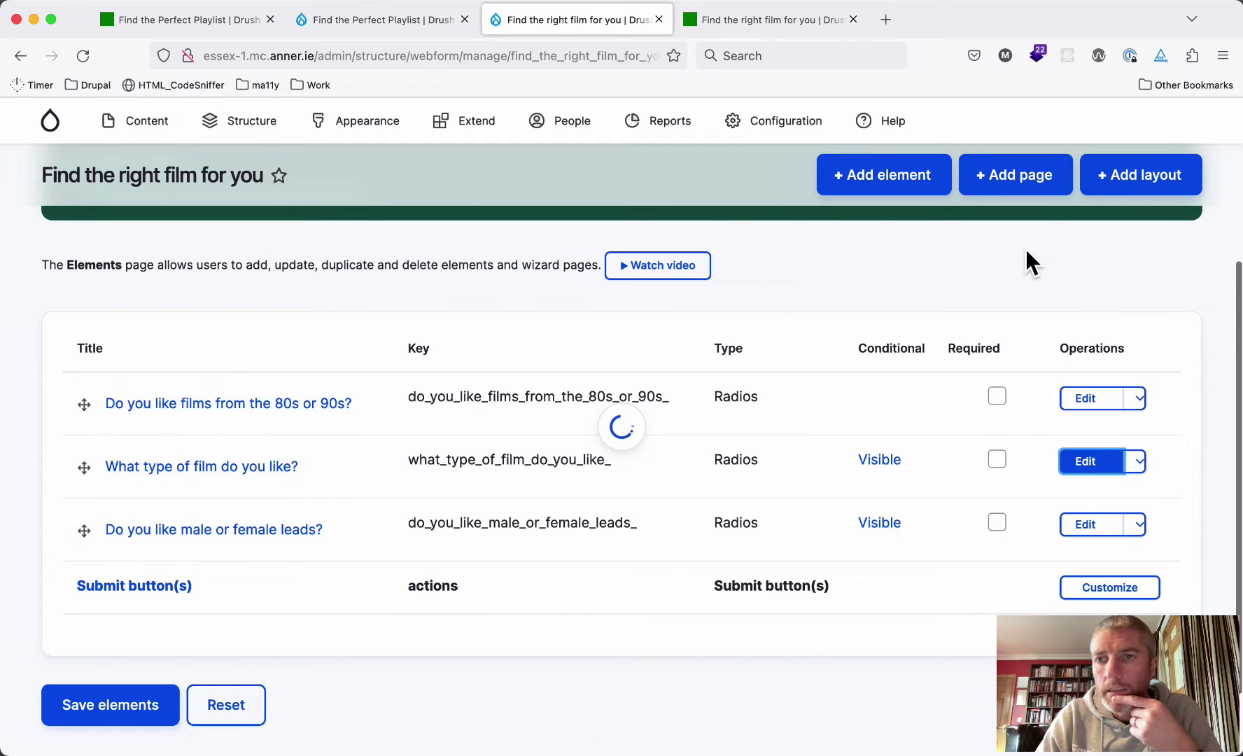
click(936, 274)
scroll(937, 409, down, 3)
scroll(937, 416, right, 3)
scroll(937, 417, right, 2)
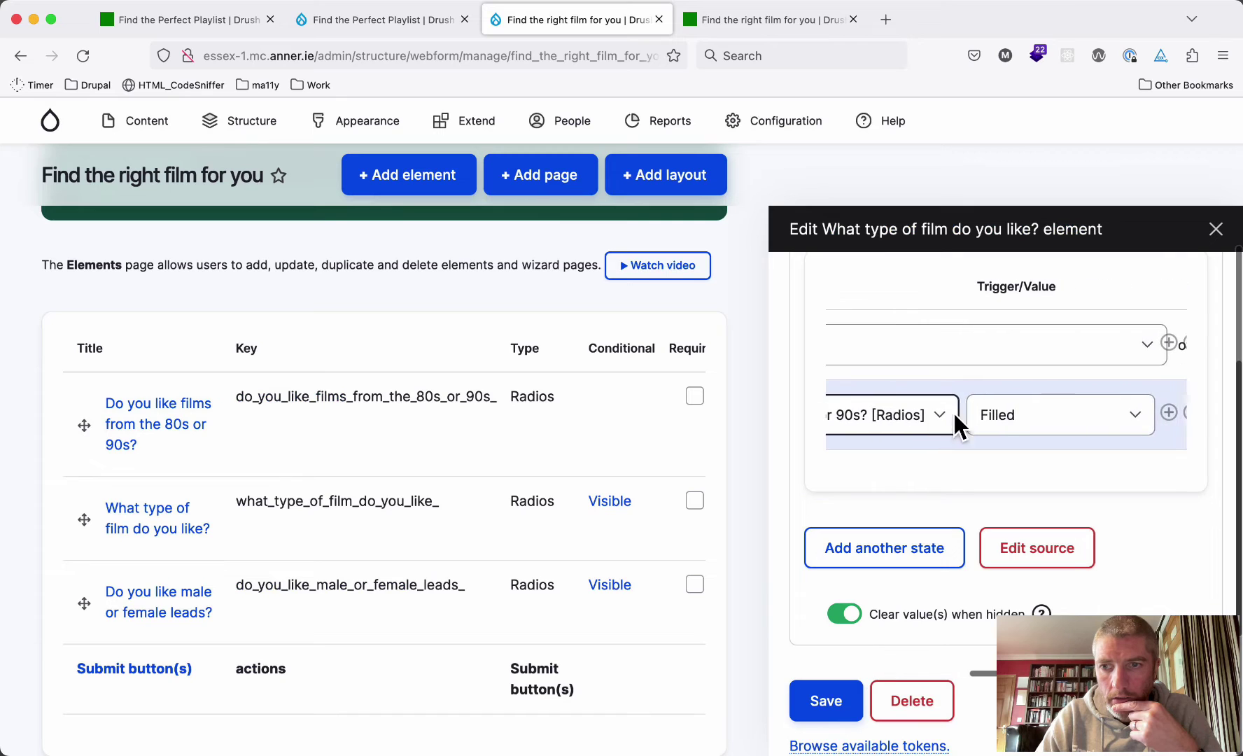
click(1008, 411)
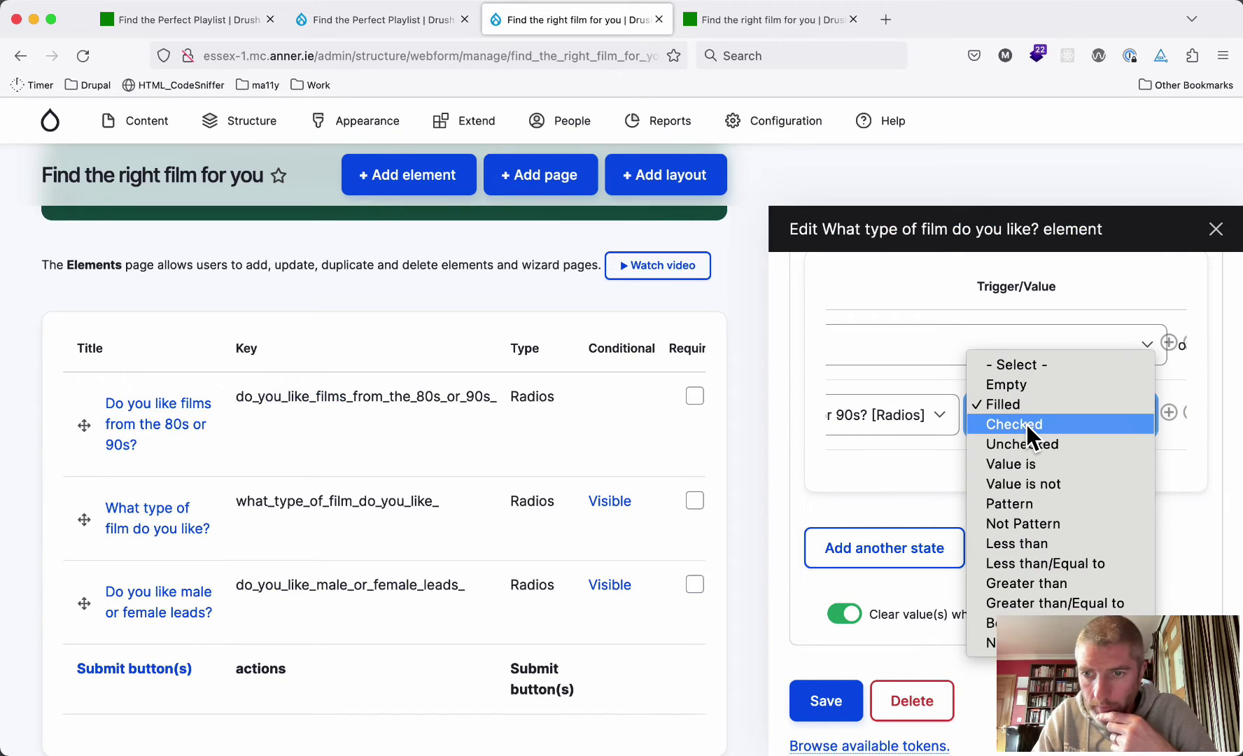
click(1027, 424)
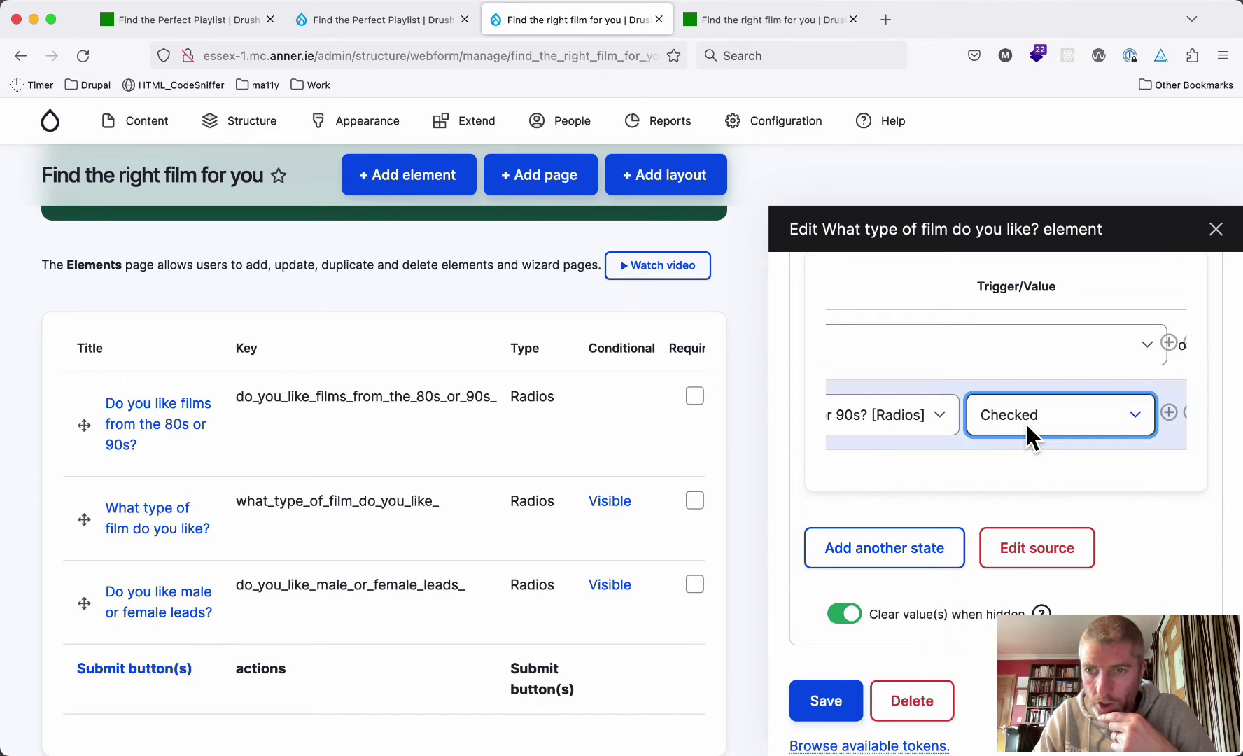
click(833, 717)
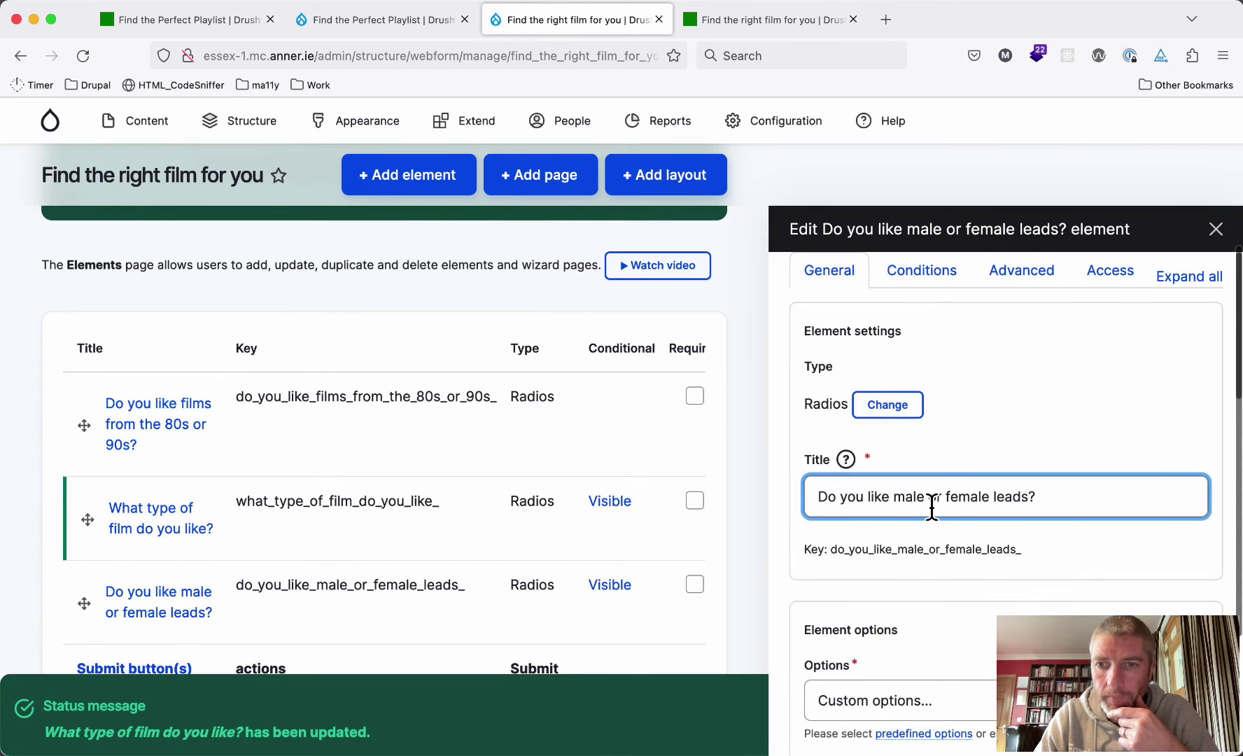
- Switch the leads condition to Checked, save all elements, and reload the public form
click(938, 275)
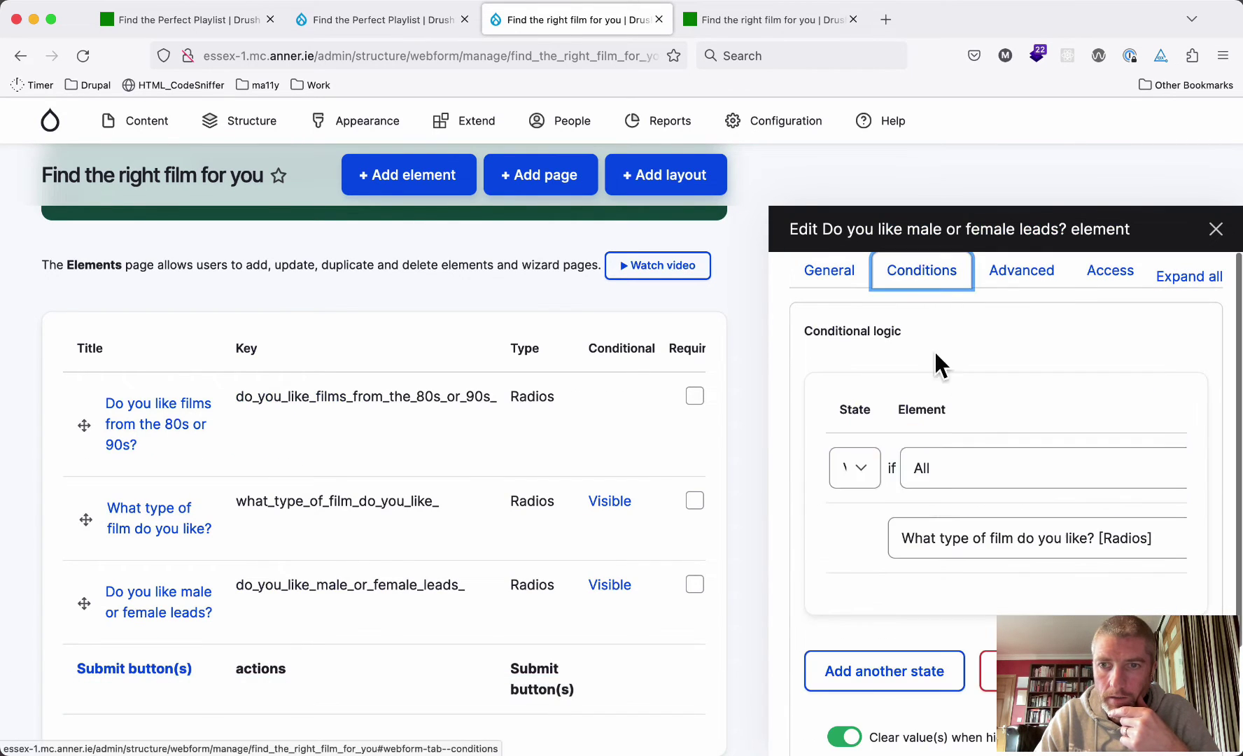
scroll(935, 490, down, 2)
scroll(935, 490, right, 5)
click(938, 466)
click(920, 475)
scroll(886, 658, down, 2)
click(828, 706)
click(154, 617)
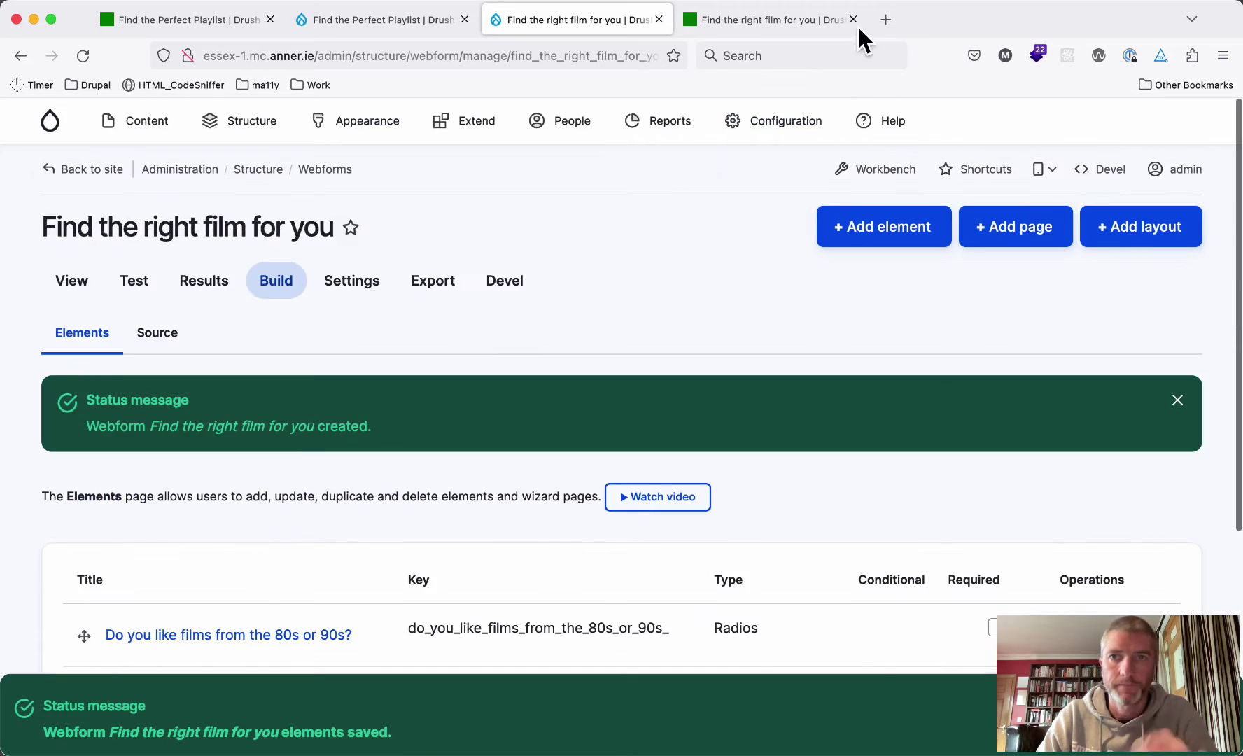
click(806, 20)
key(super+r)
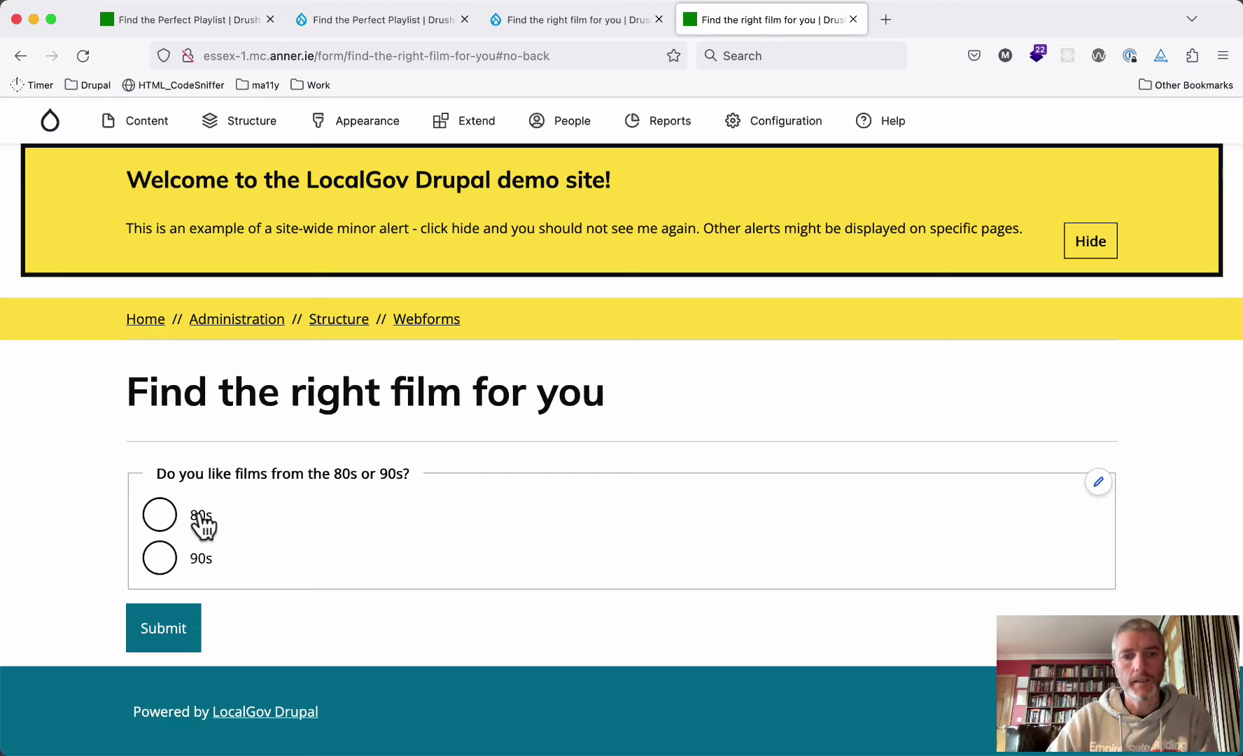
- Submit a test response of 80s, Horror and male leads
click(161, 521)
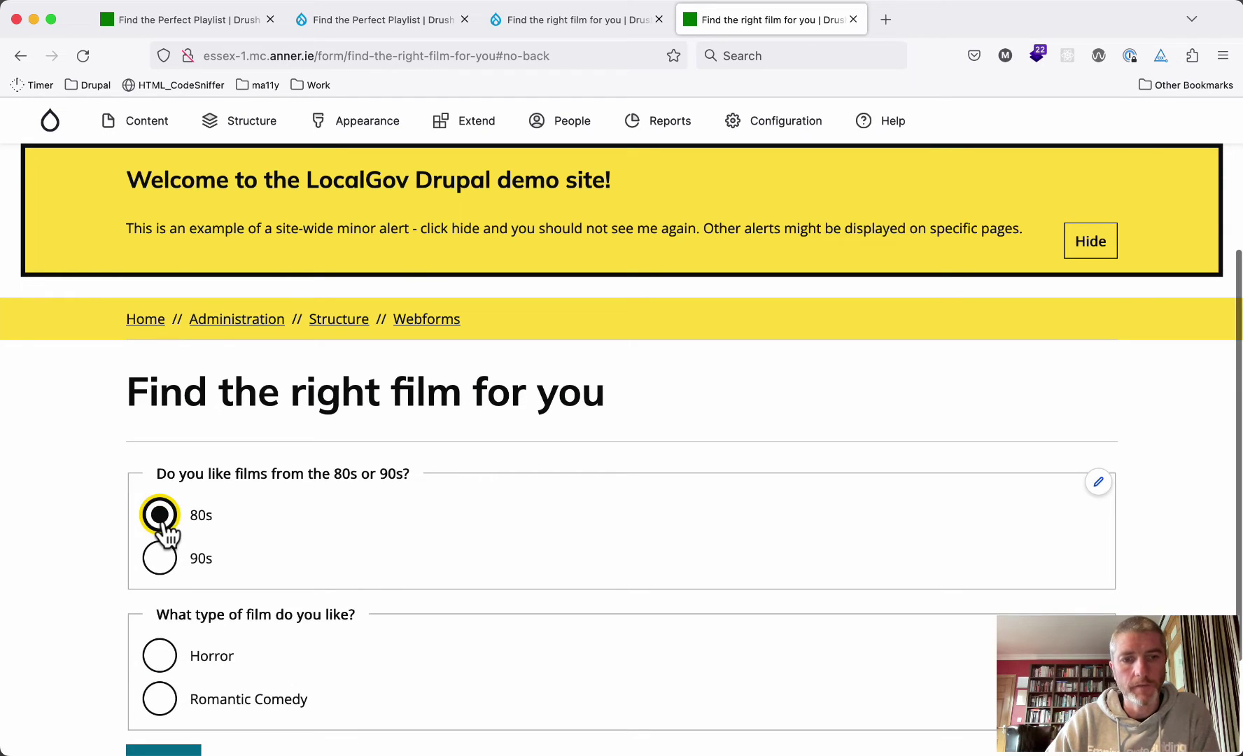
scroll(163, 532, down, 3)
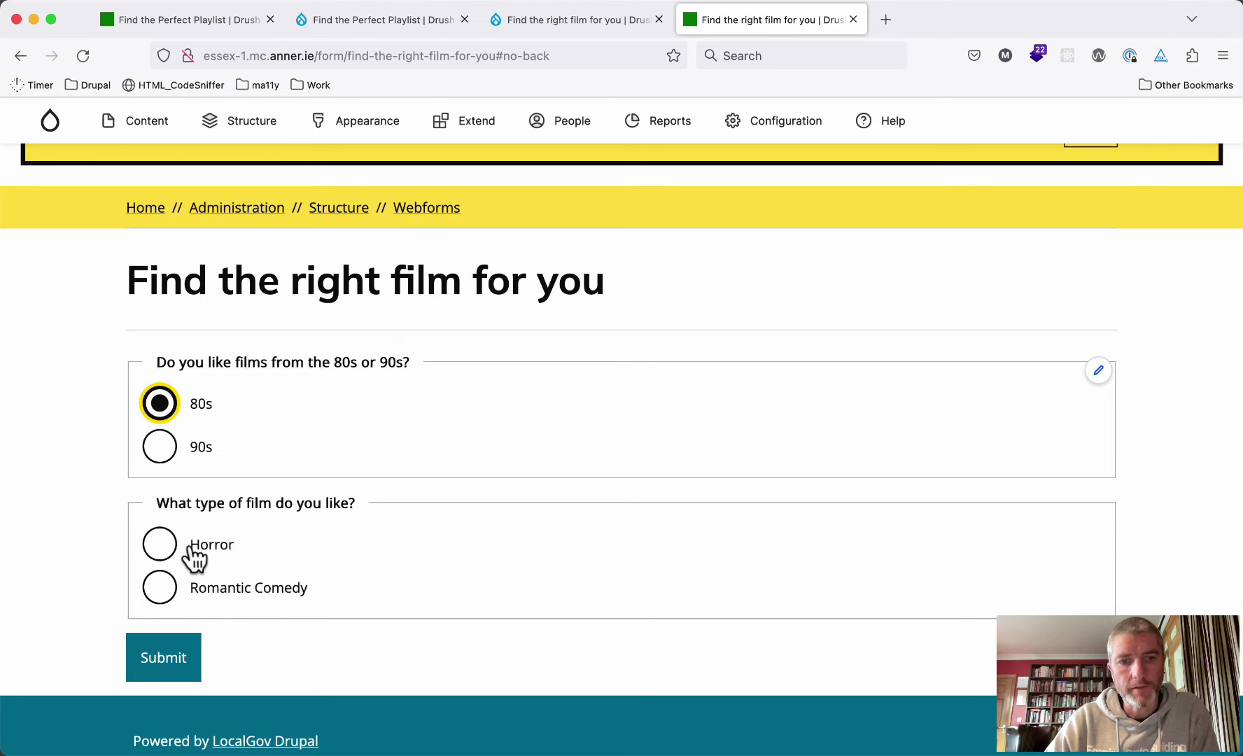
click(167, 551)
scroll(172, 557, down, 4)
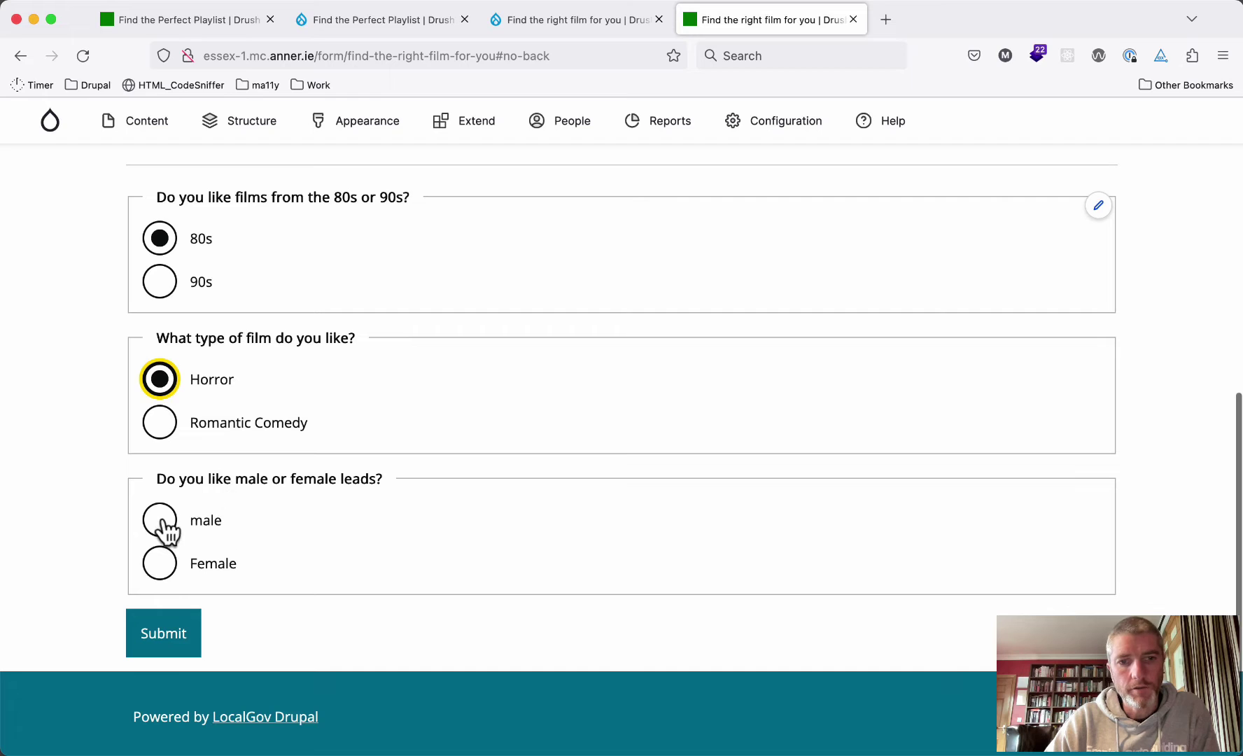
click(161, 532)
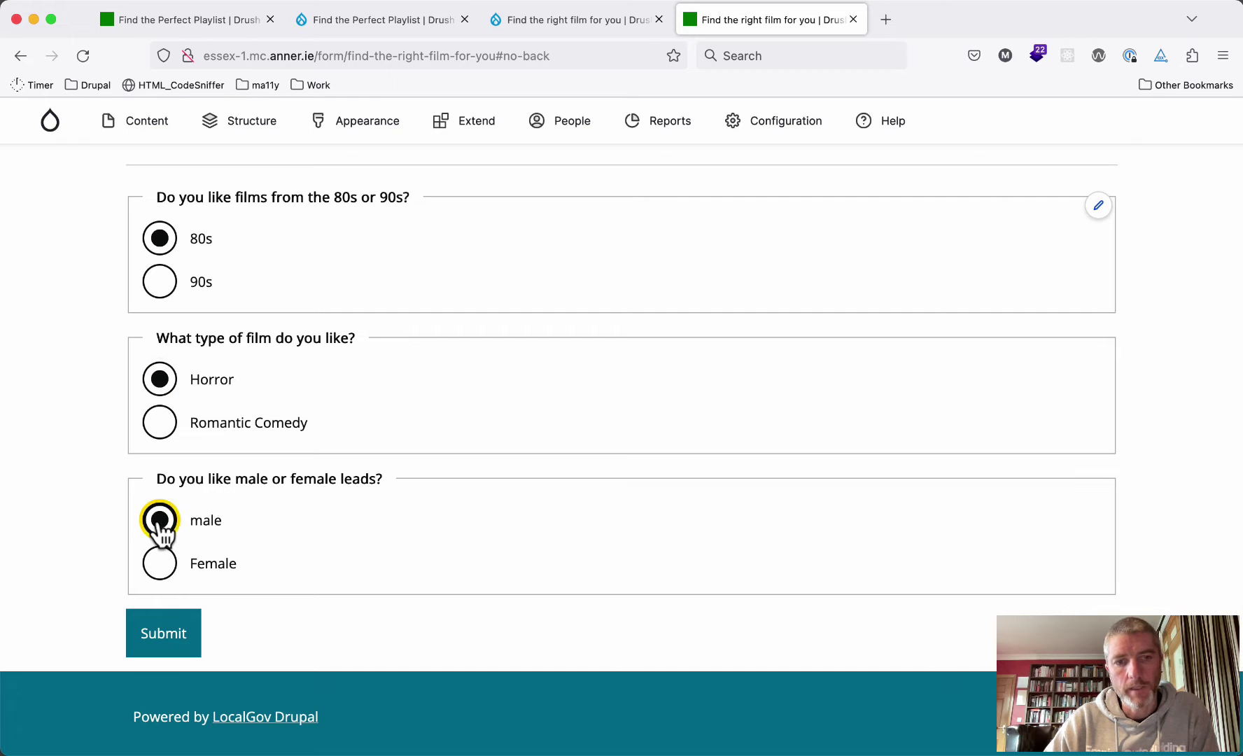
click(170, 637)
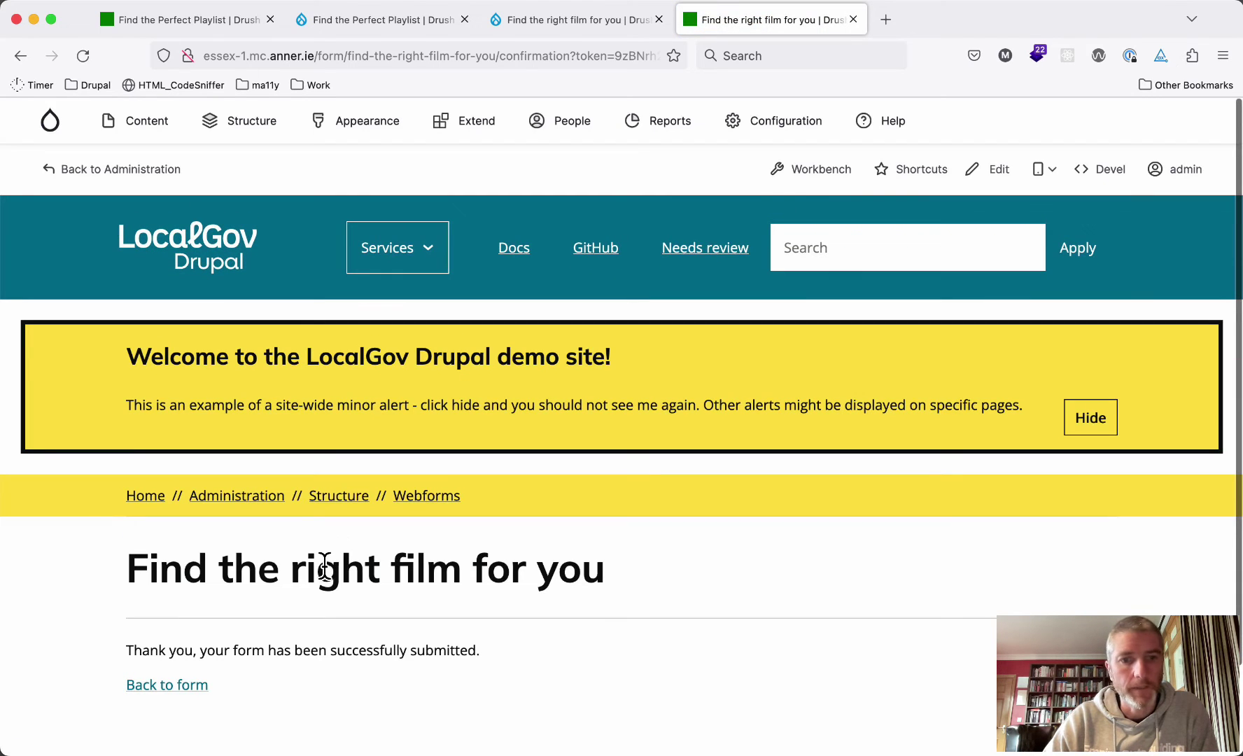
- Select the submission confirmation text, then go back to the form
drag(148, 651, 432, 666)
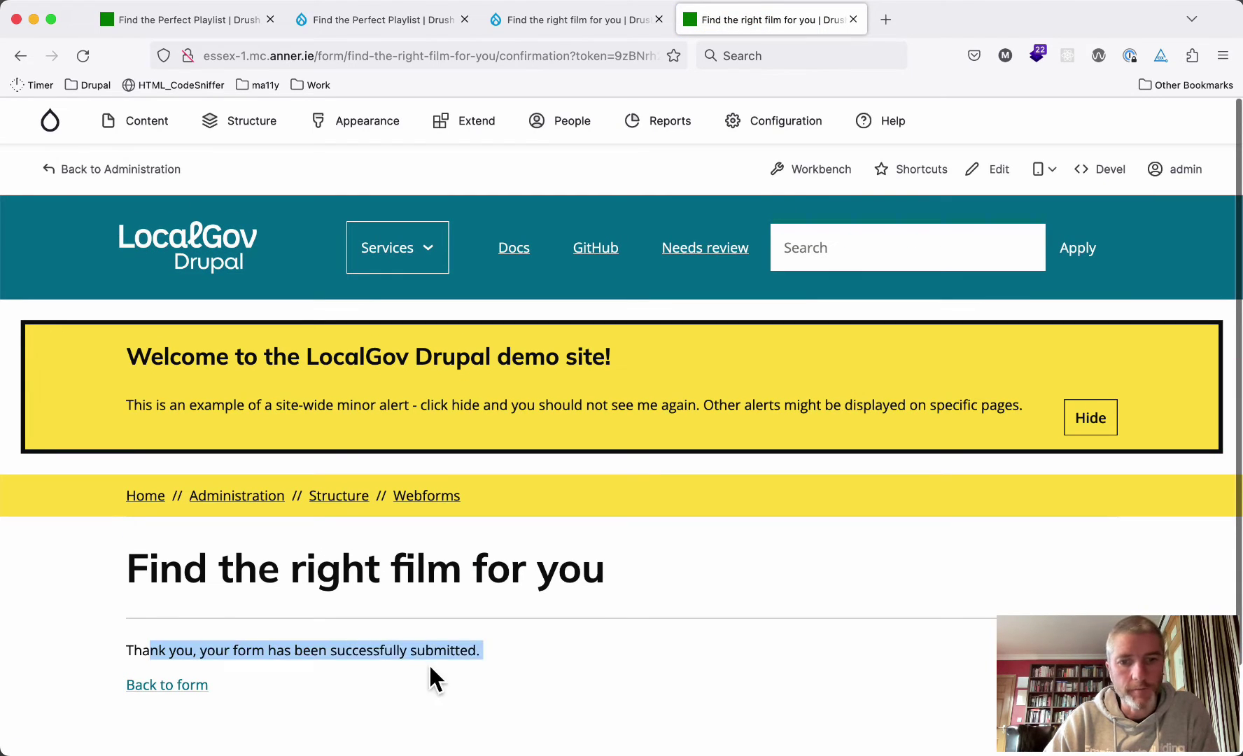
double_click(451, 655)
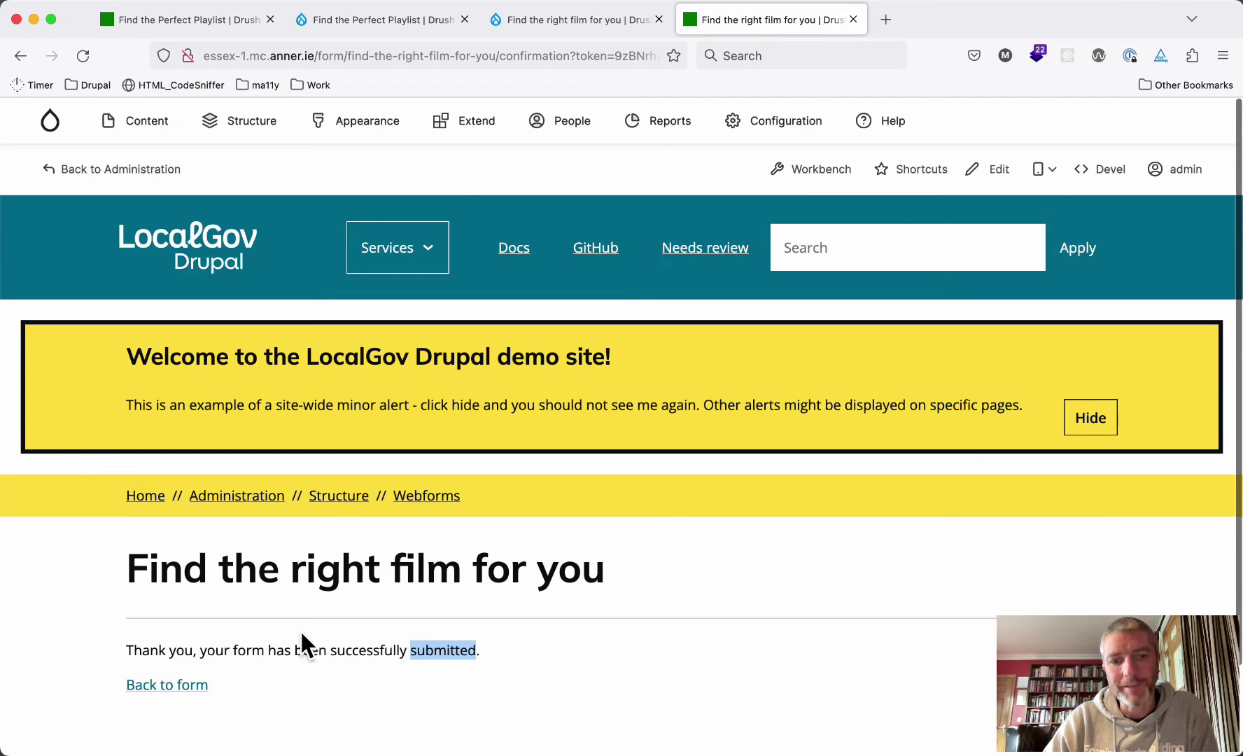
click(322, 652)
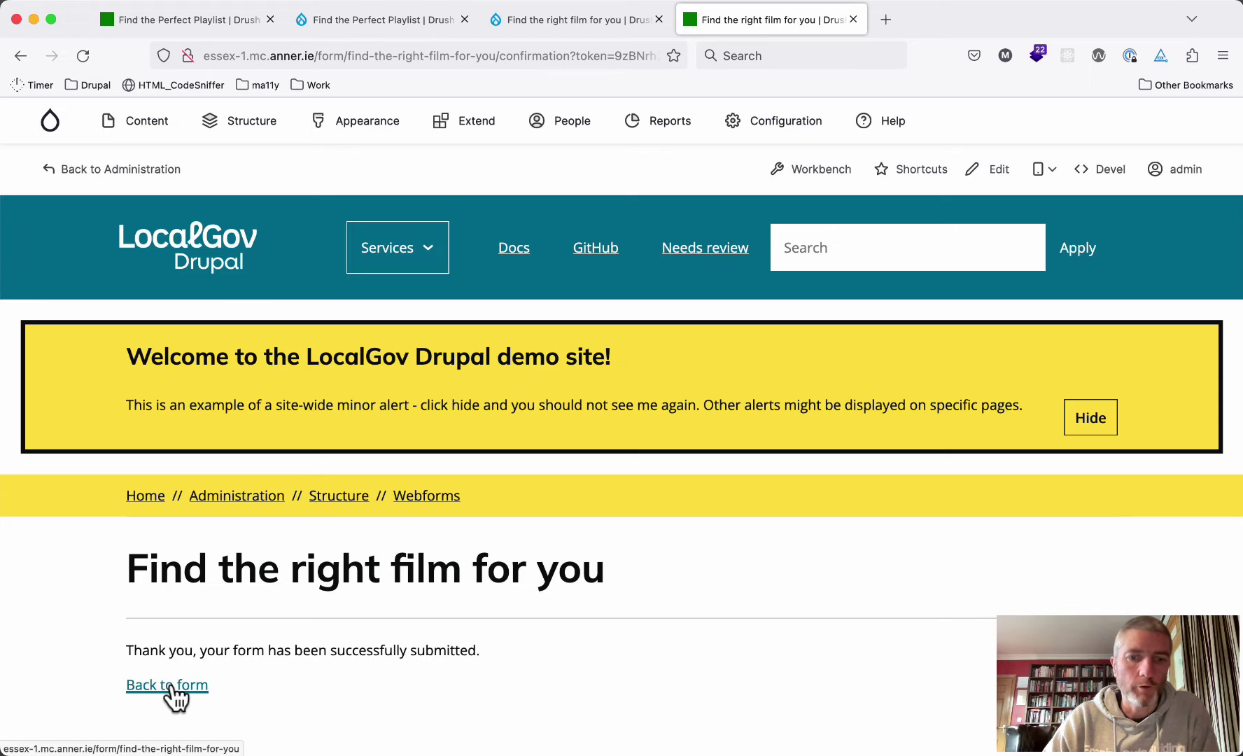
triple_click(280, 649)
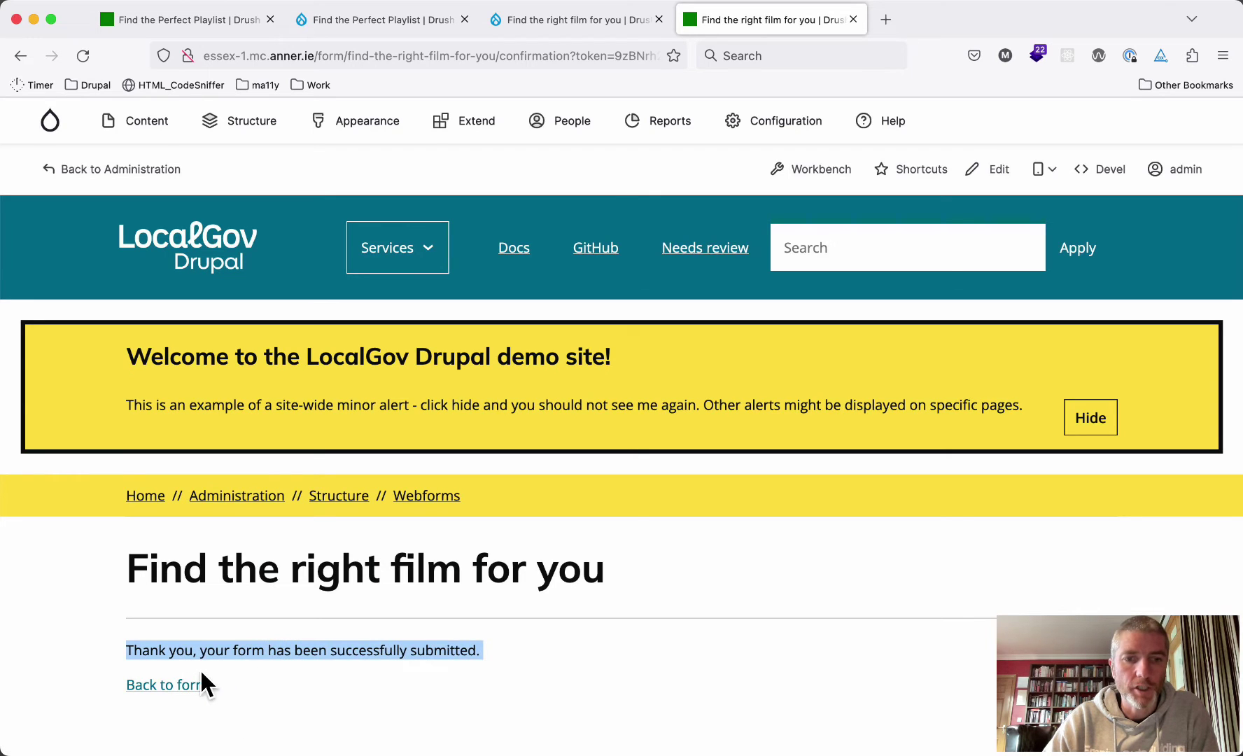
click(176, 685)
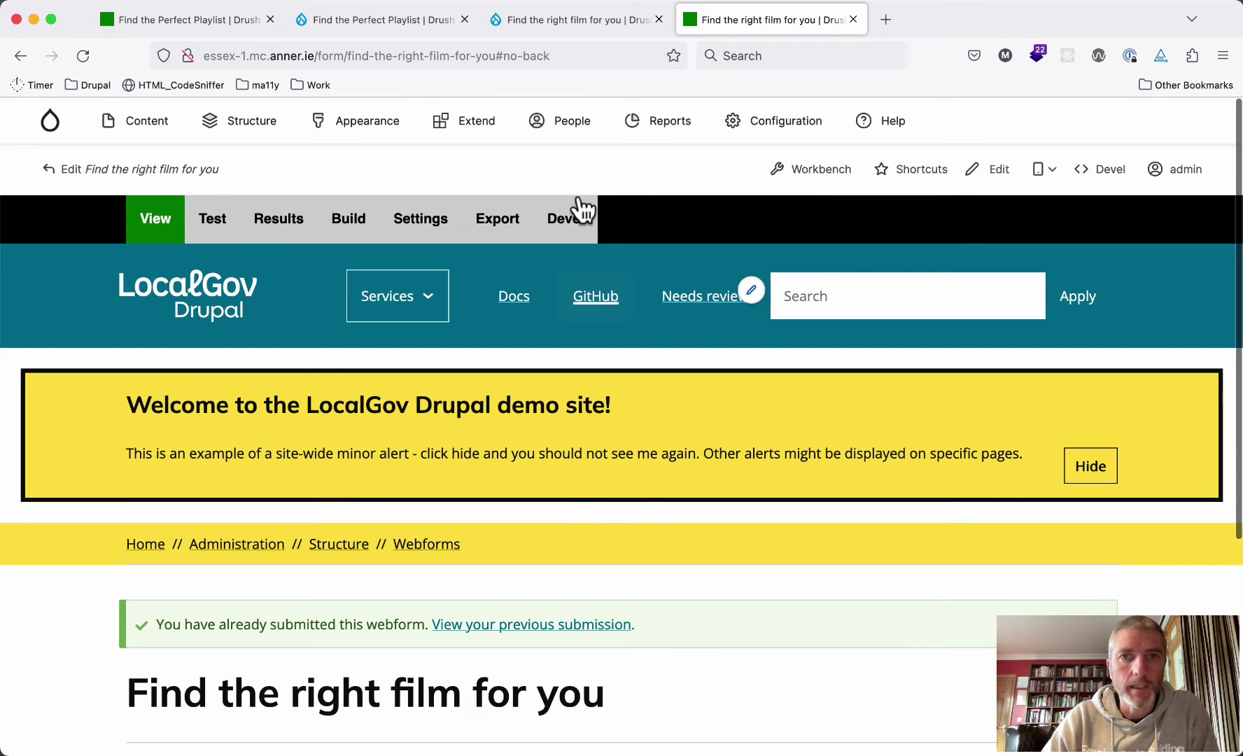
- Go to the film form's Settings and its Emails / Handlers page
click(586, 21)
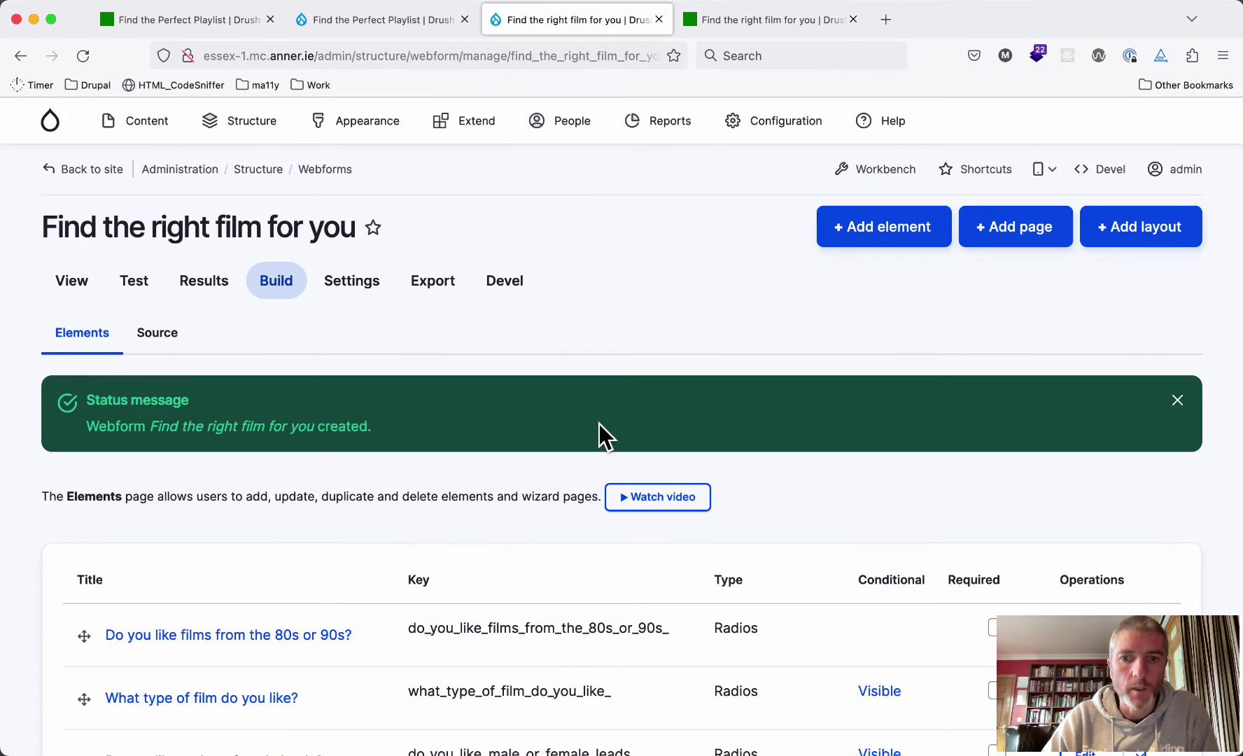
scroll(599, 451, down, 2)
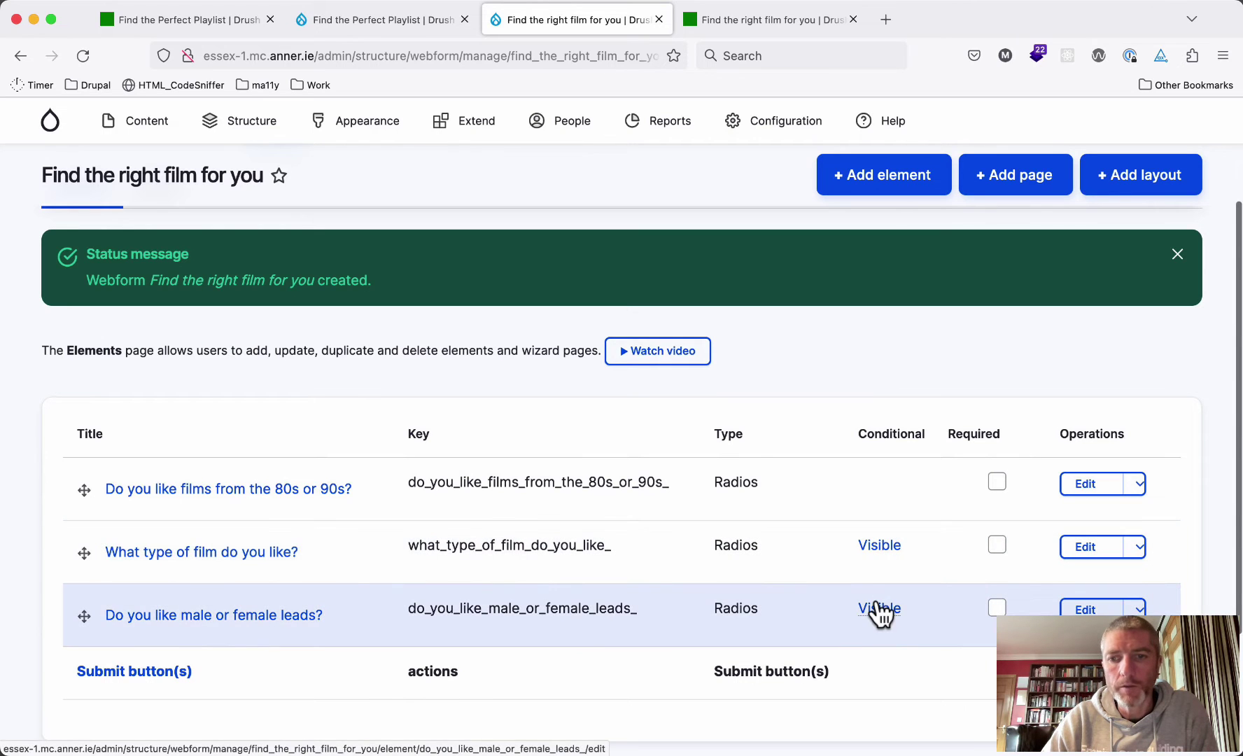
scroll(879, 525, up, 4)
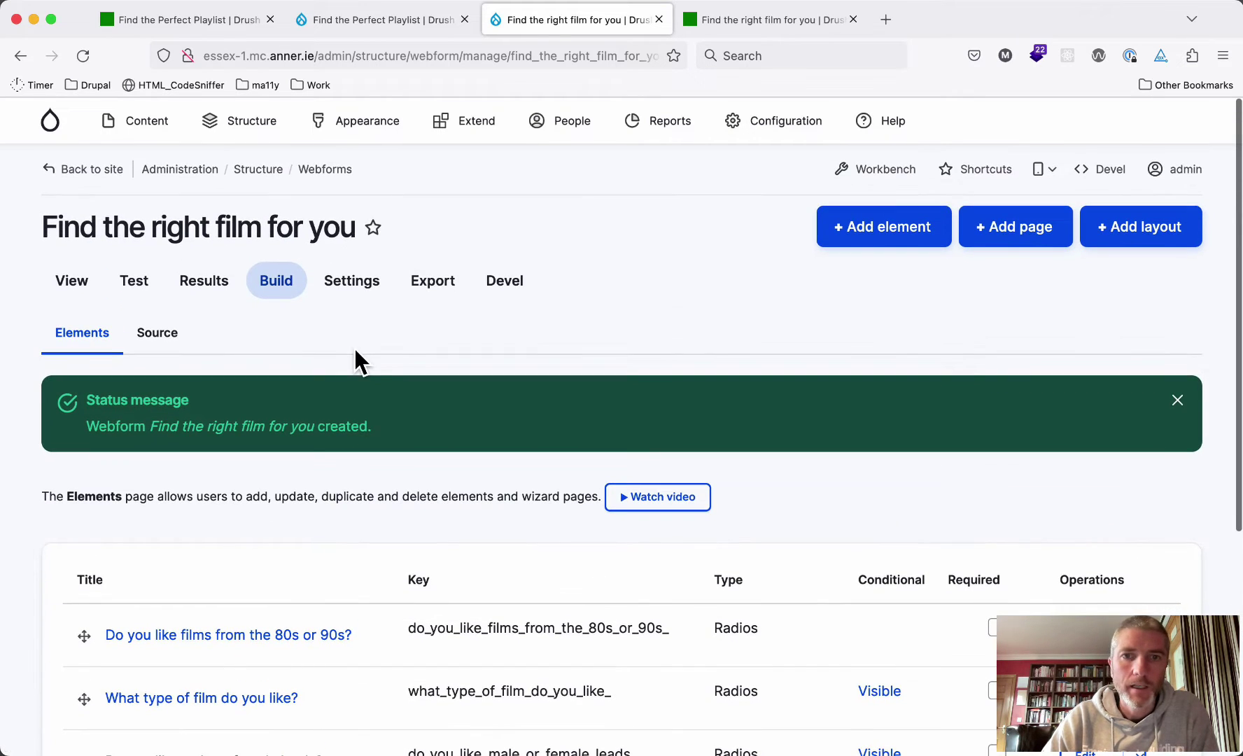
click(354, 287)
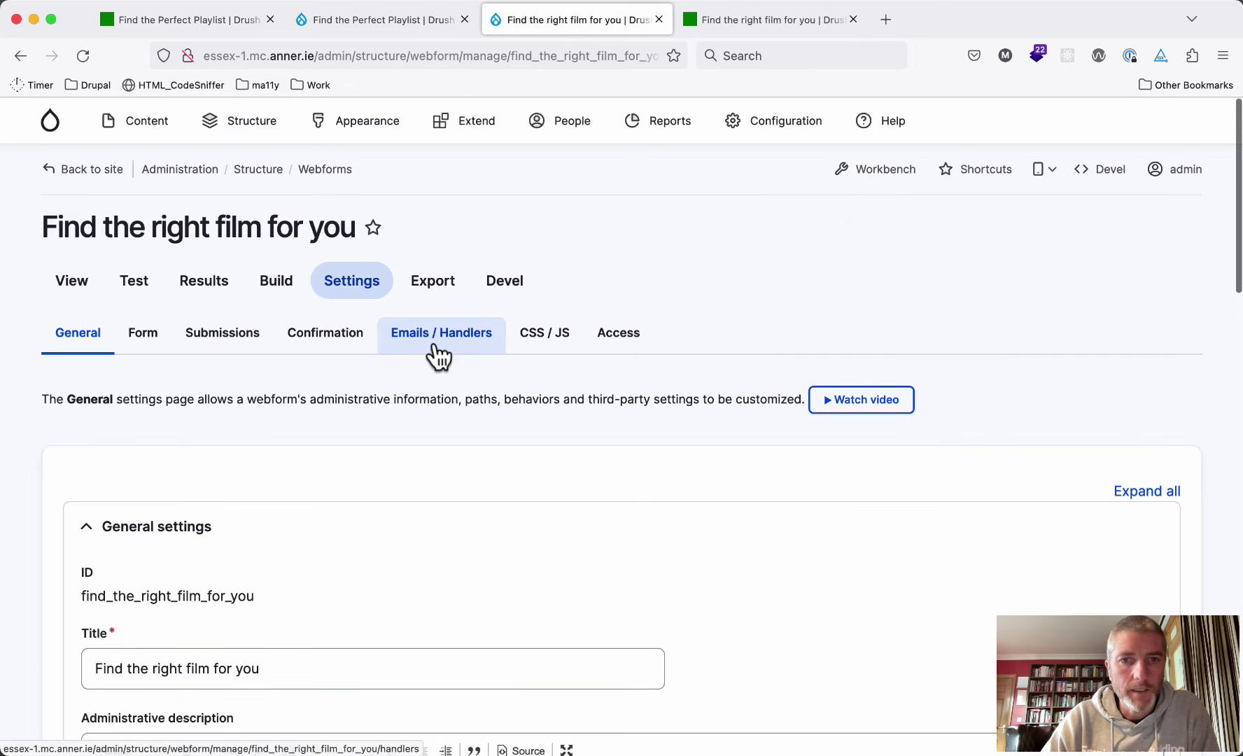
click(452, 348)
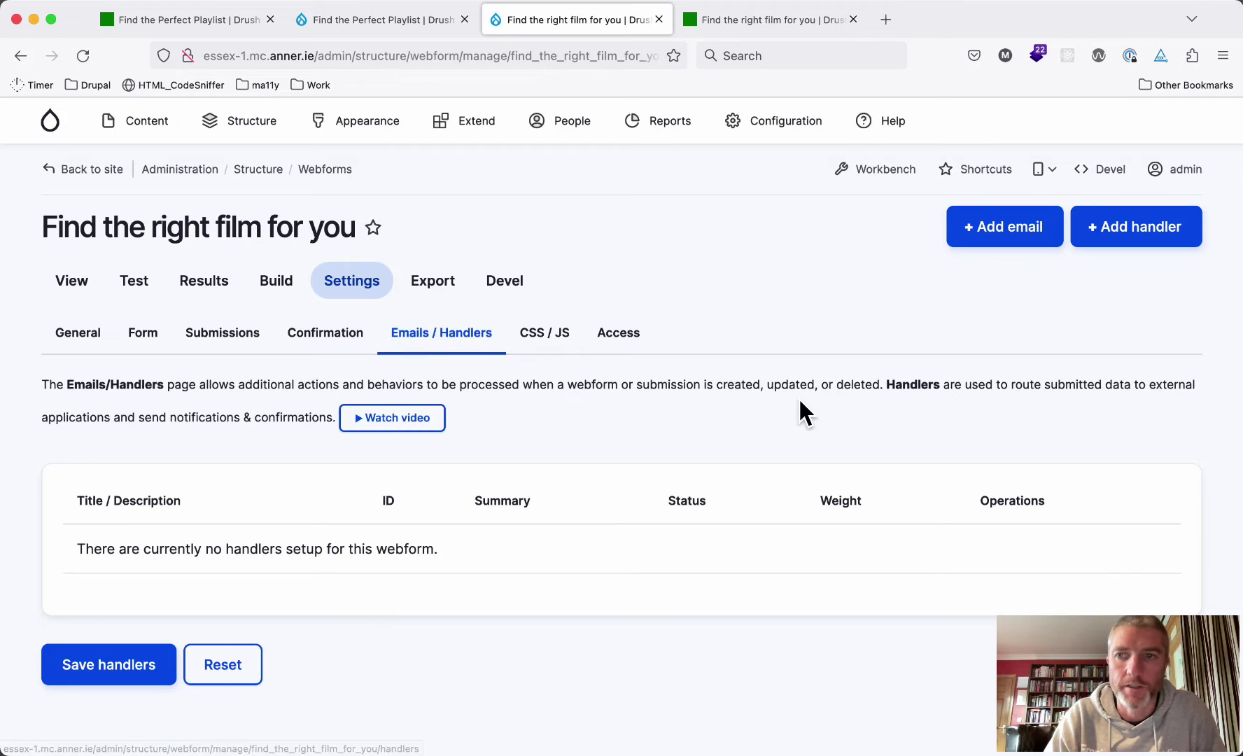
- Add a Settings handler and replace its default title with '80s Horror Male'
click(1142, 237)
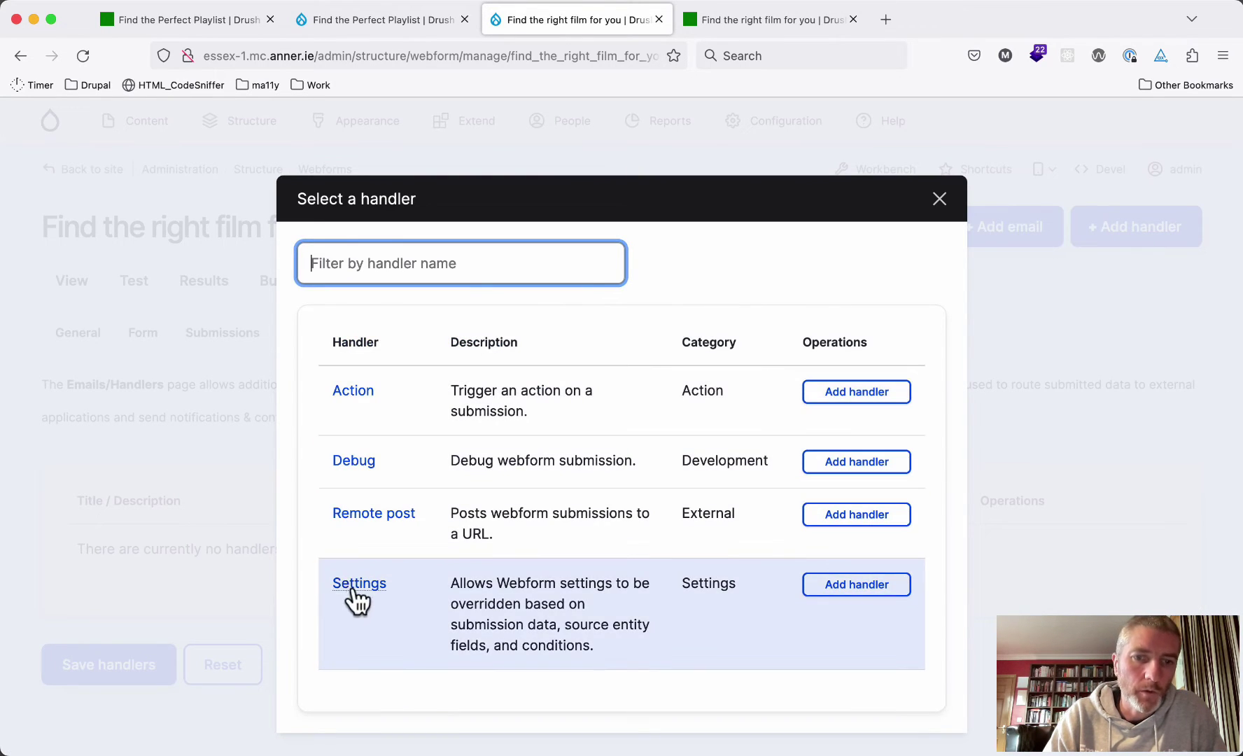
click(867, 585)
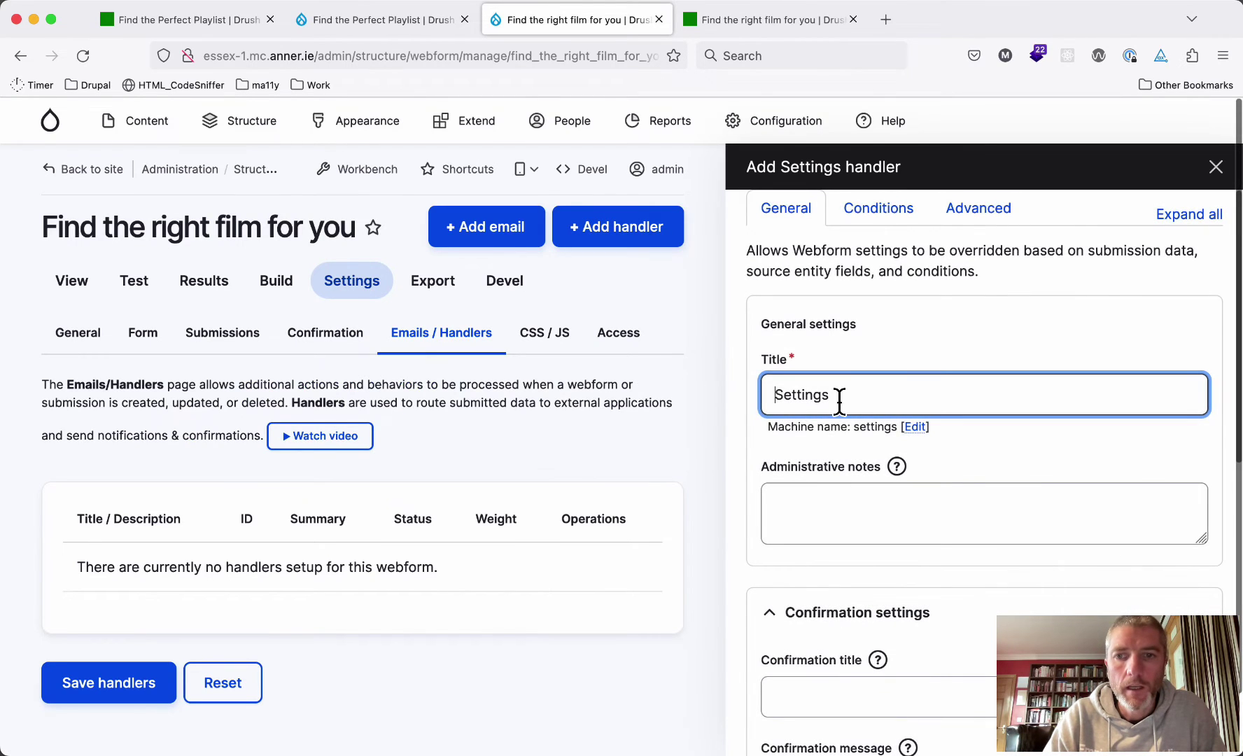
drag(835, 397, 754, 394)
key(BackSpace)
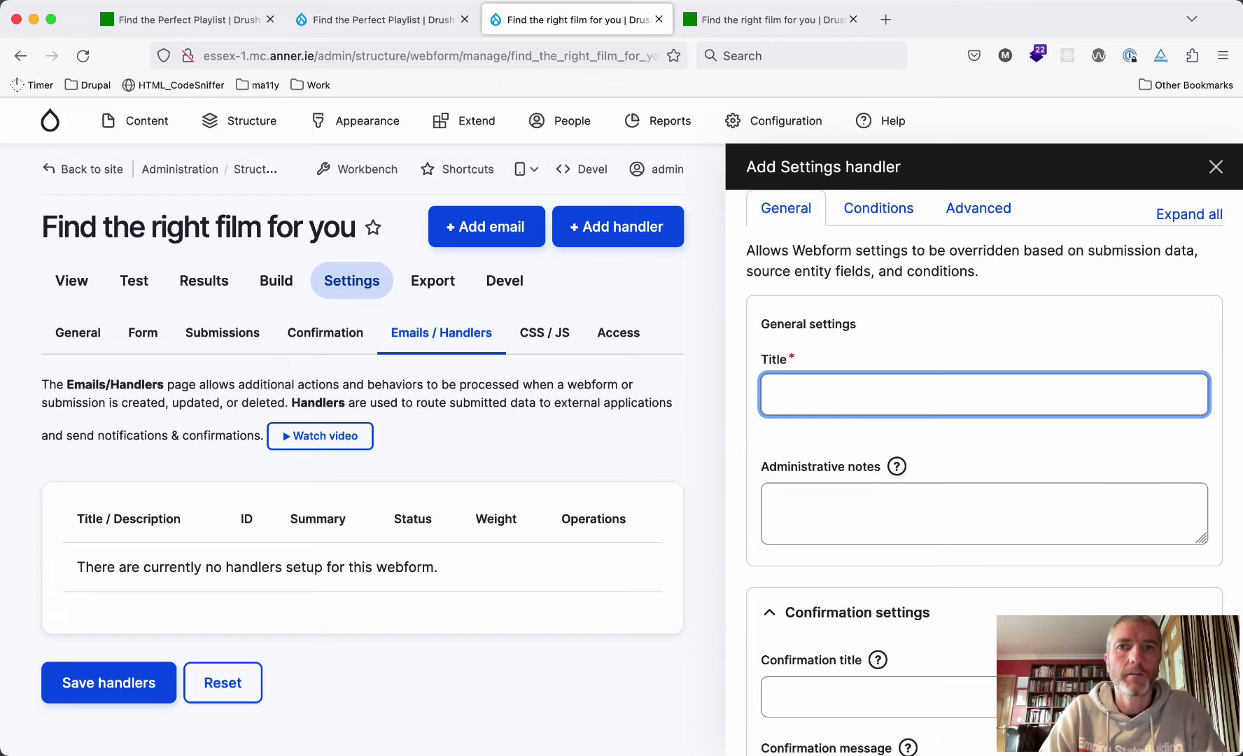
click(797, 399)
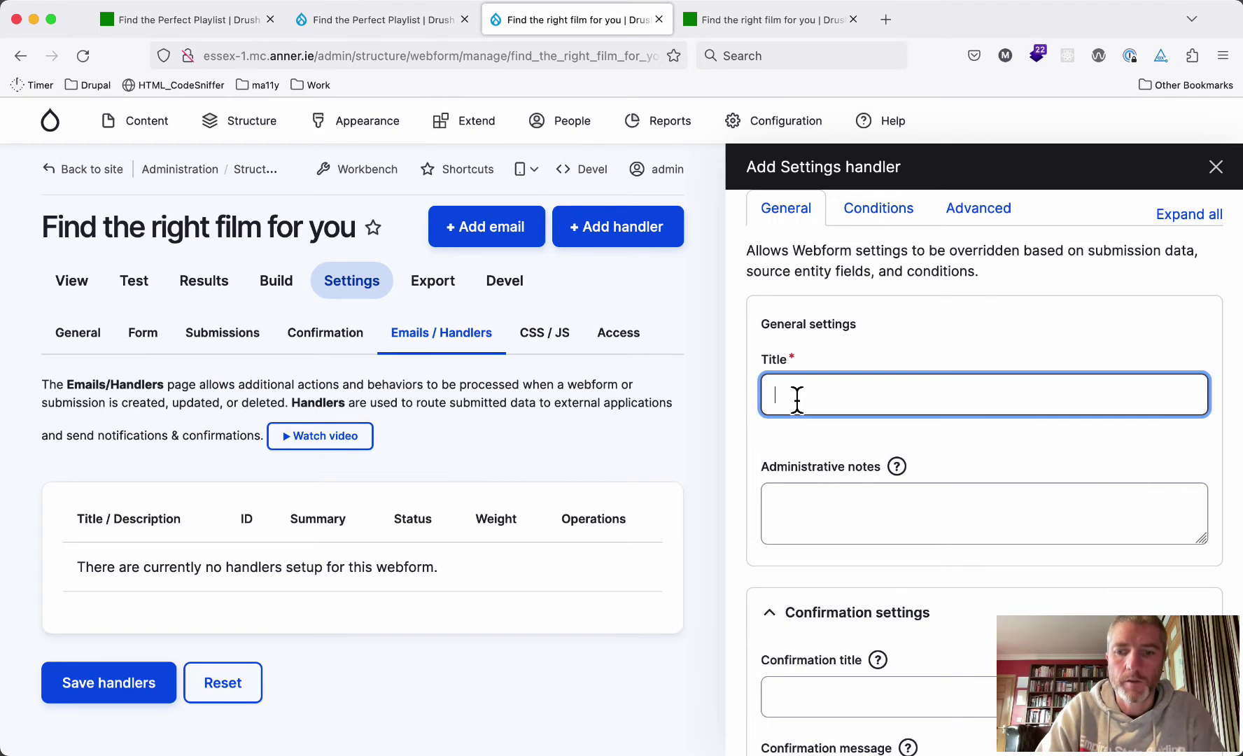
text(80s )
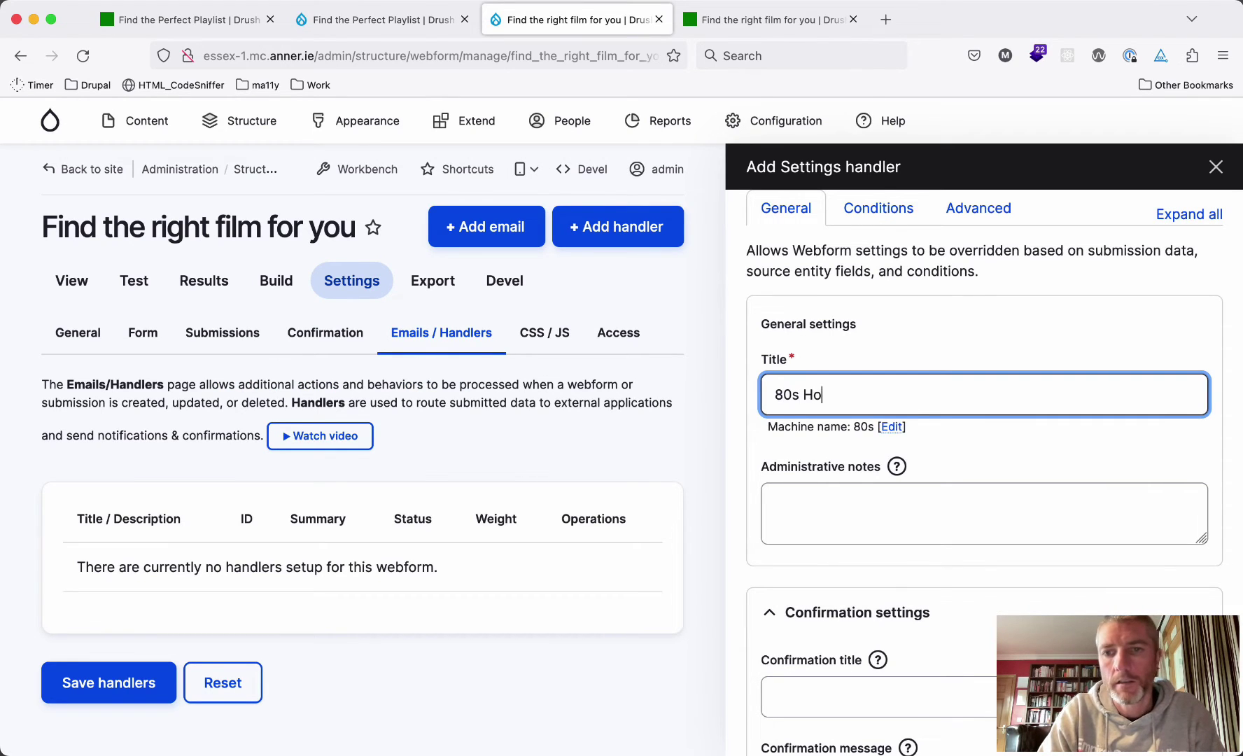
text(Horror Mail)
key(BackSpace)
key(BackSpace)
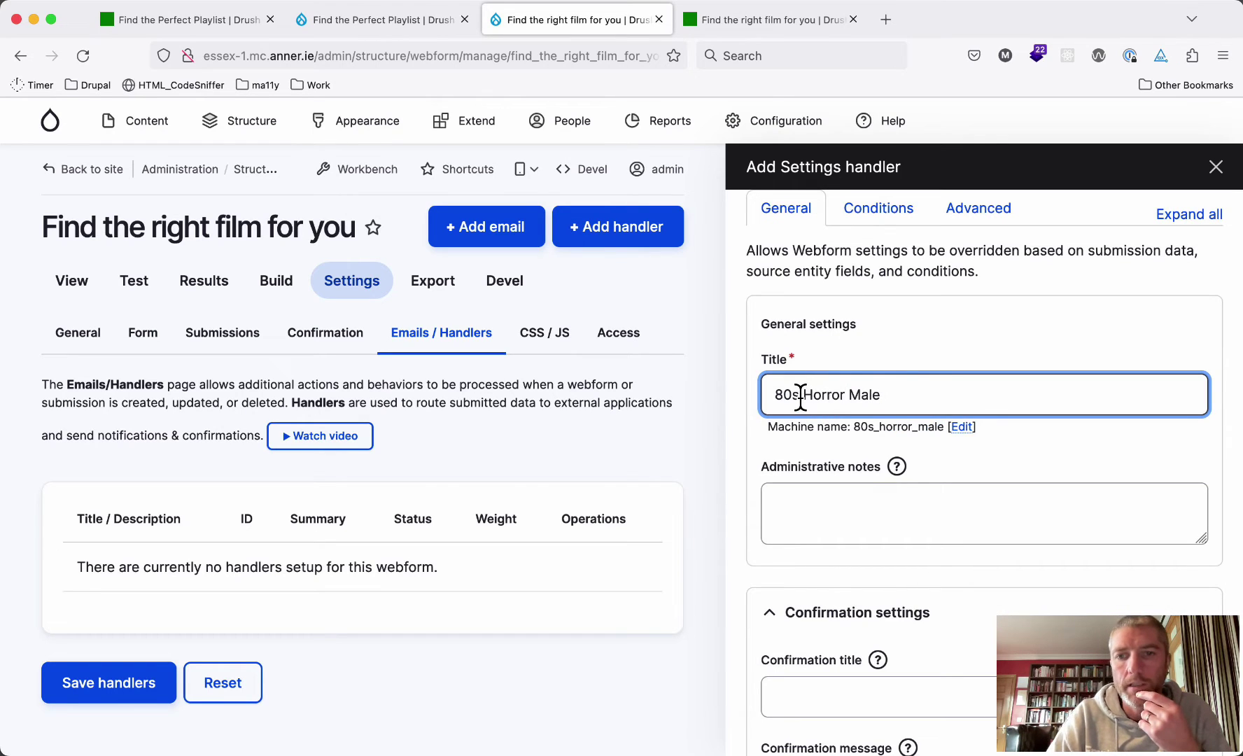
double_click(799, 396)
double_click(822, 396)
double_click(867, 396)
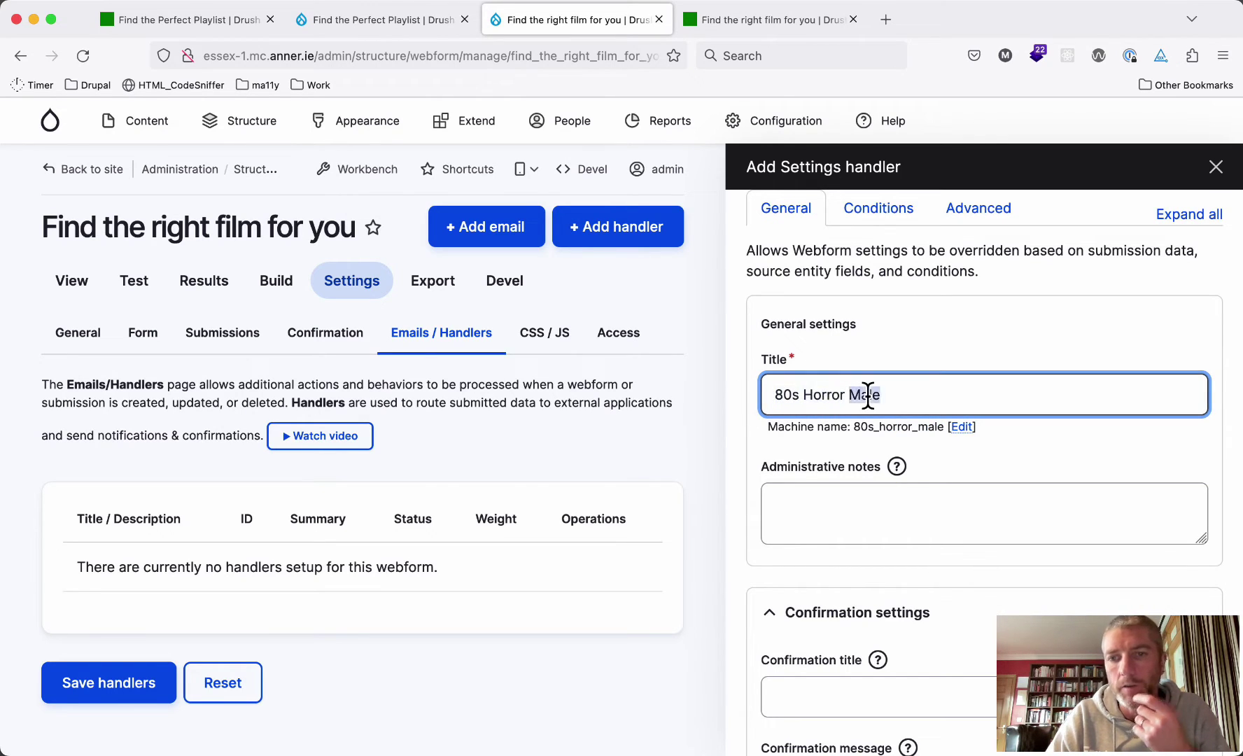
scroll(871, 397, down, 3)
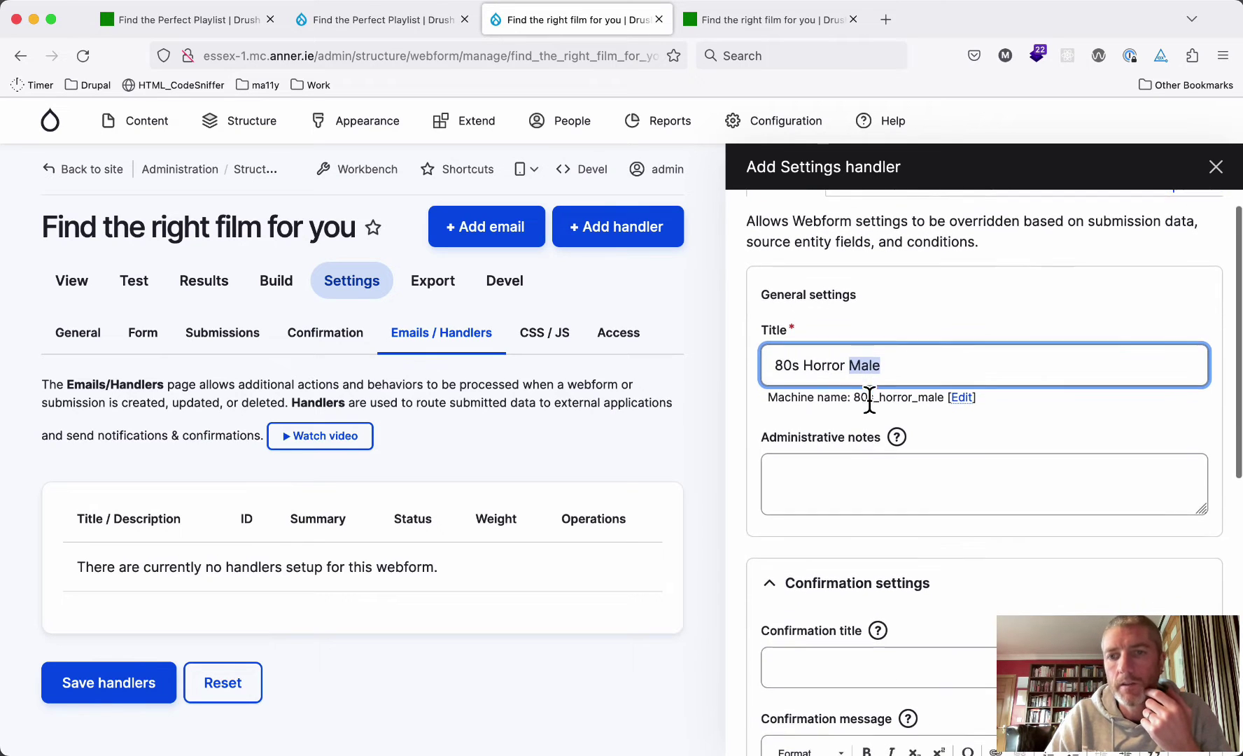
- Write the handler's confirmation message recommending Nightmare on Elm Street to 80s horror fans
scroll(875, 413, down, 10)
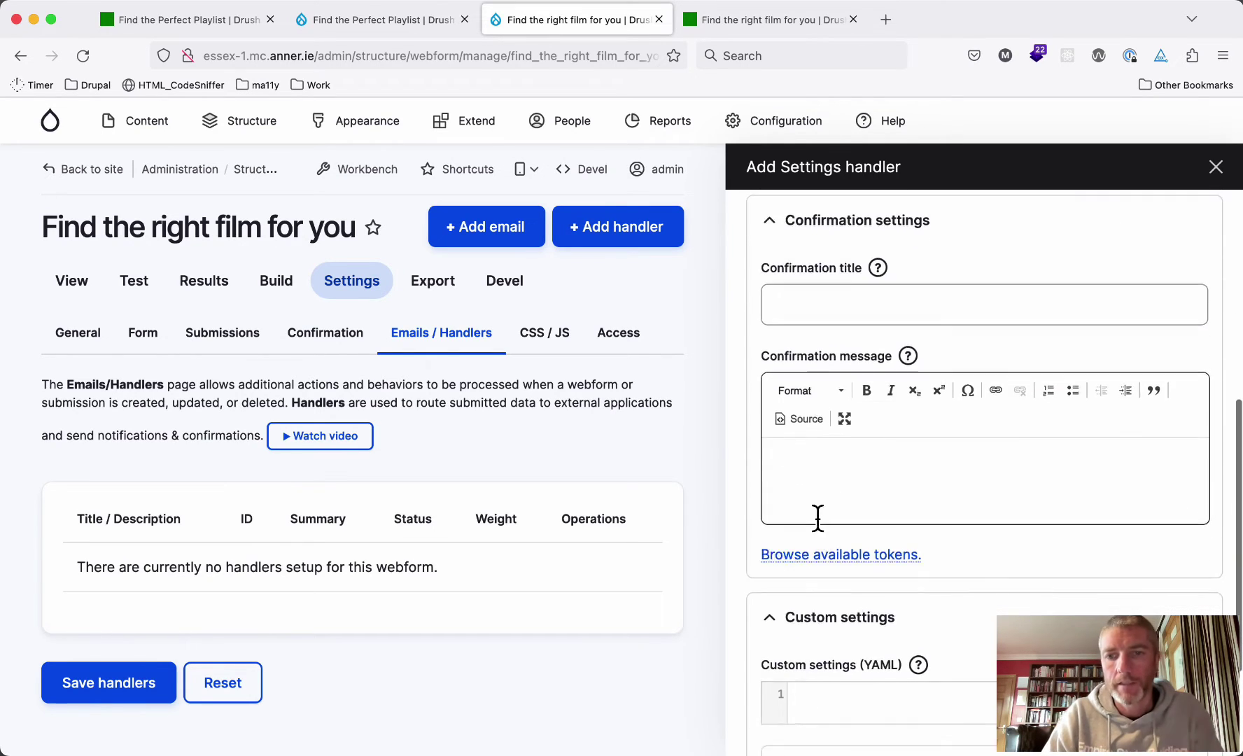
click(838, 458)
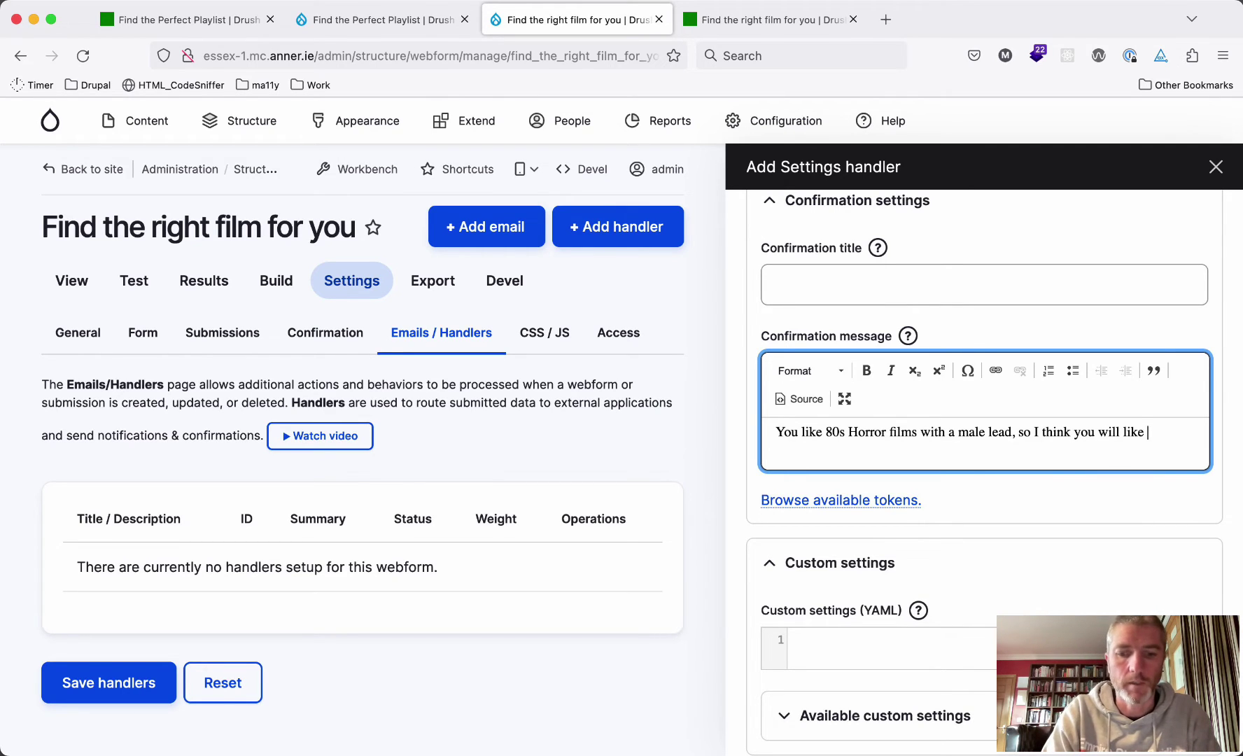
text(ar)
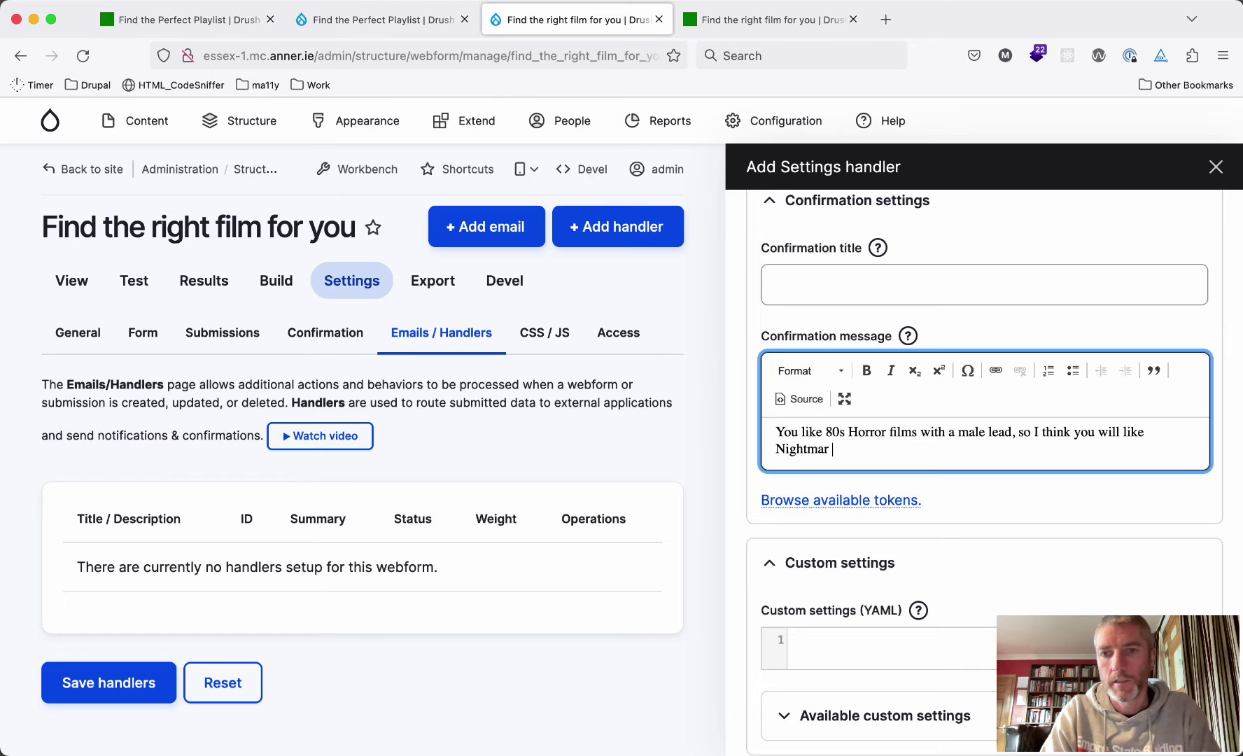
text(e of)
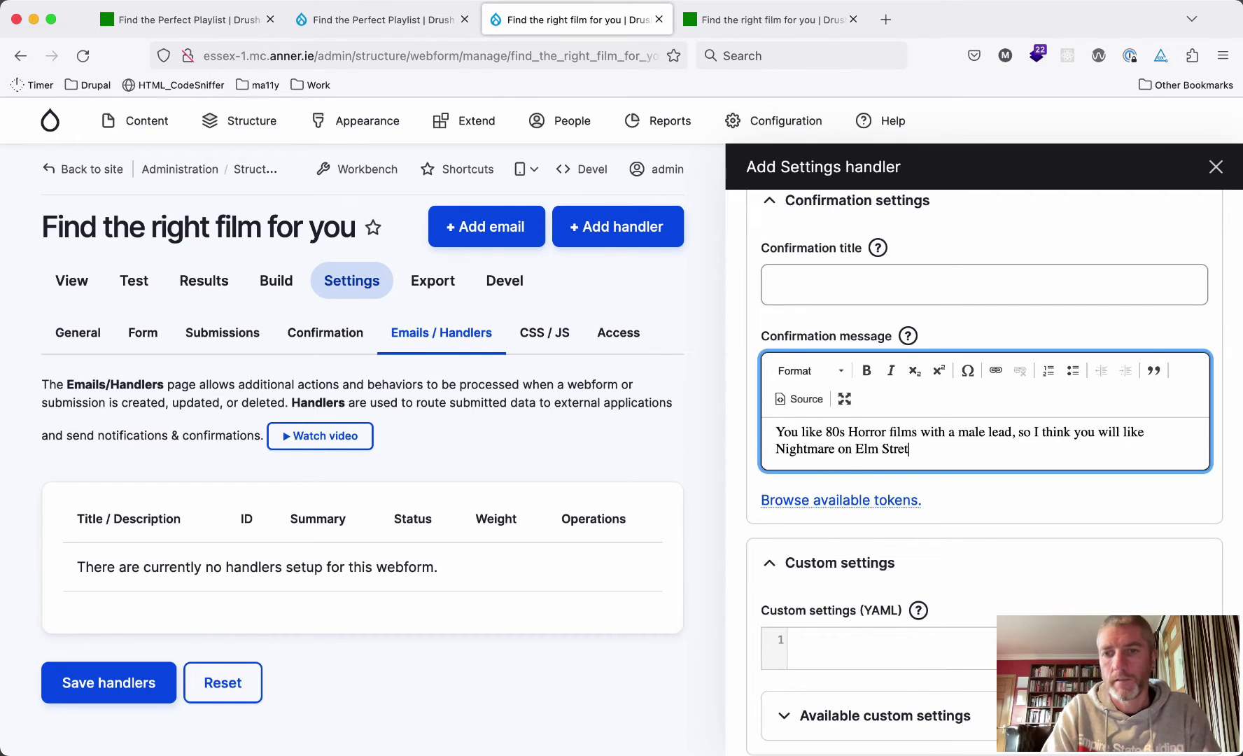
scroll(910, 560, down, 5)
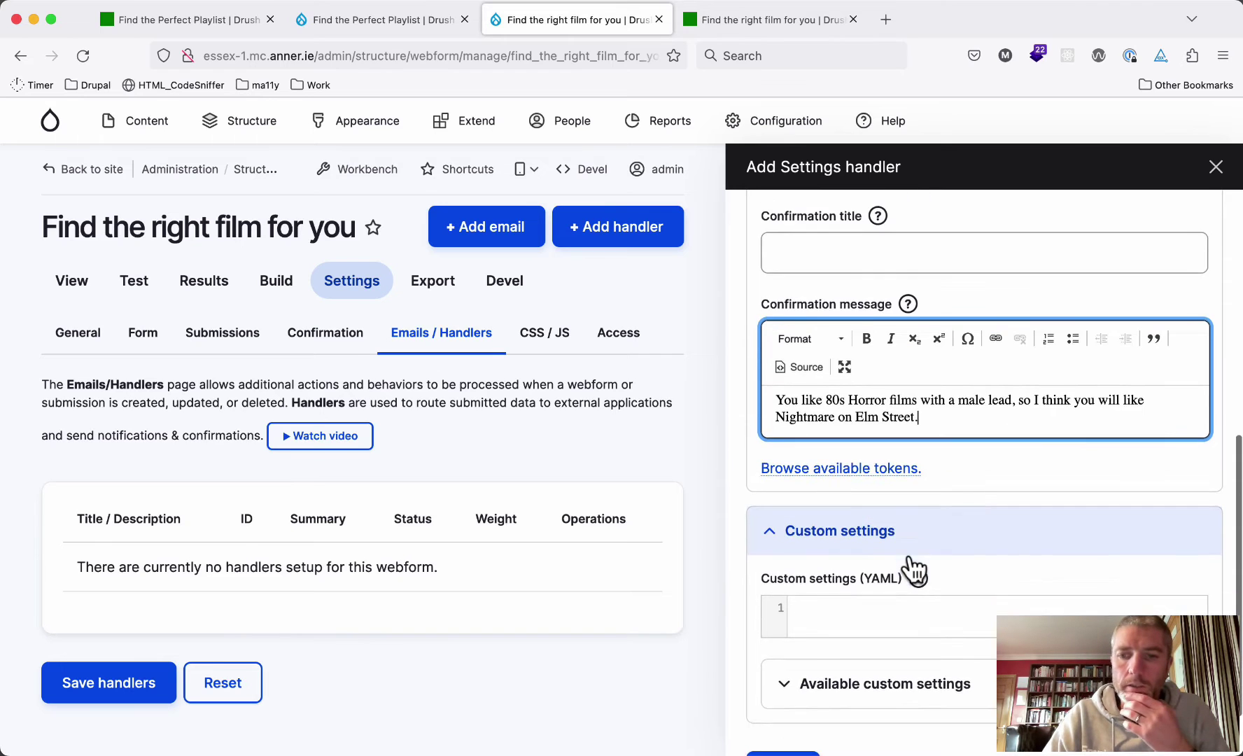
- Save the handler and handlers list, then submit 80s, Horror and male on the live form
click(772, 711)
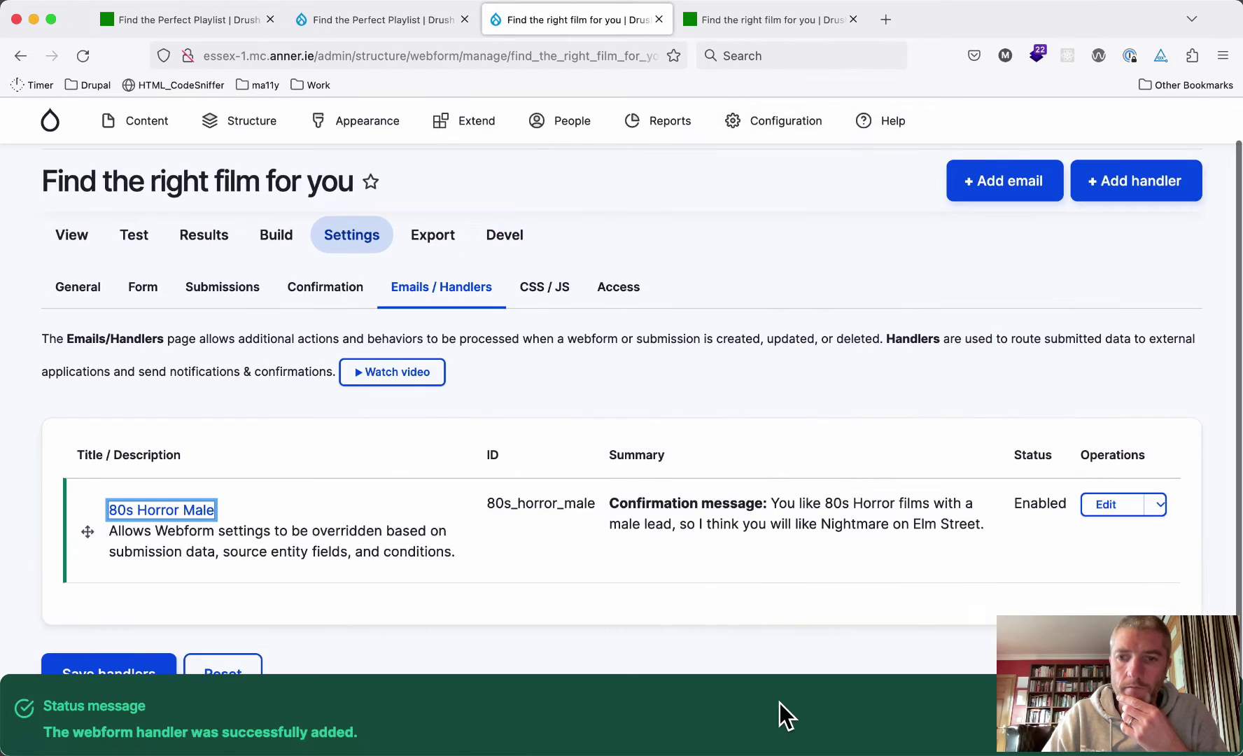
click(133, 620)
click(785, 23)
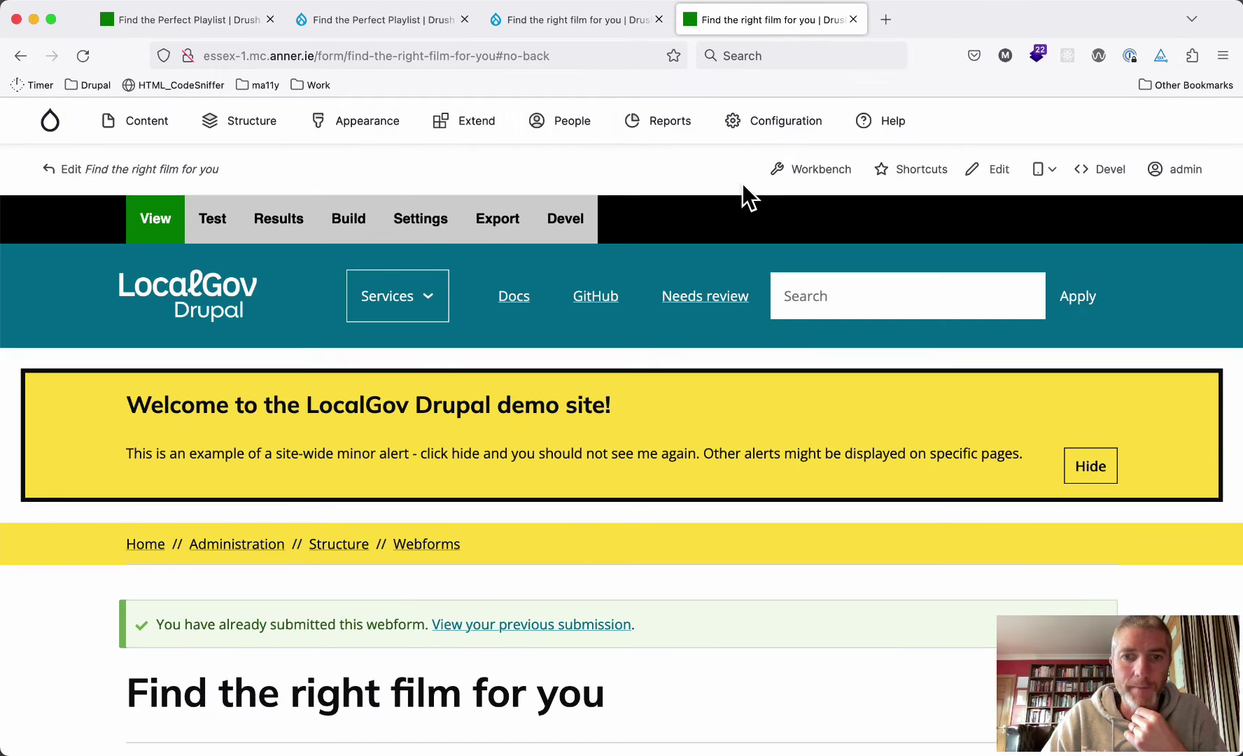
scroll(570, 539, down, 5)
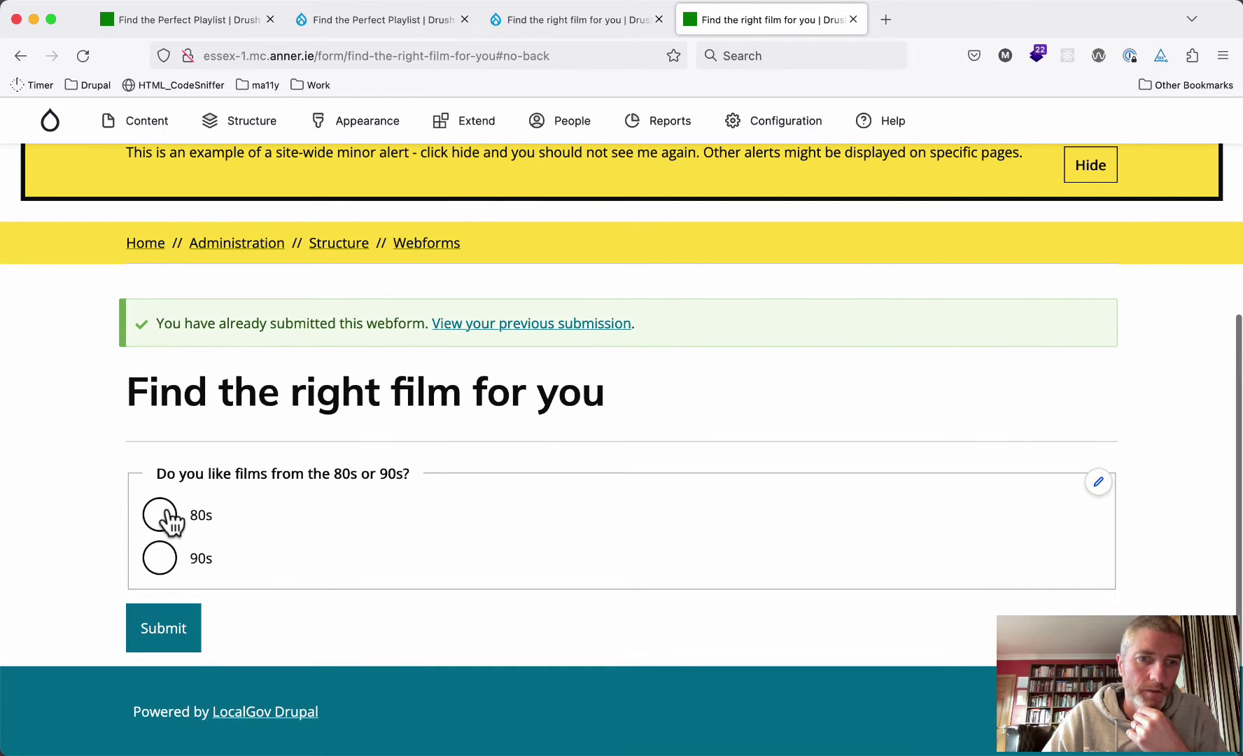
click(162, 517)
scroll(163, 517, down, 2)
click(161, 515)
scroll(168, 534, down, 1)
click(167, 522)
click(165, 629)
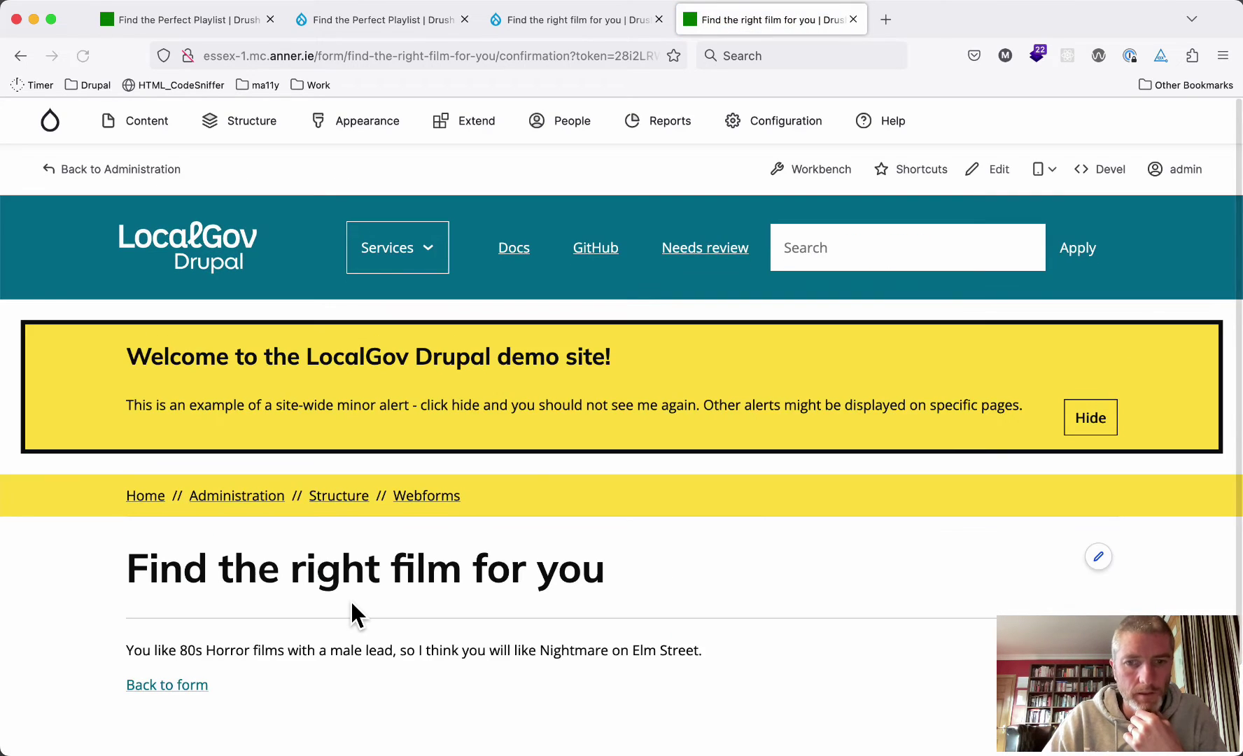
scroll(350, 602, down, 2)
triple_click(233, 558)
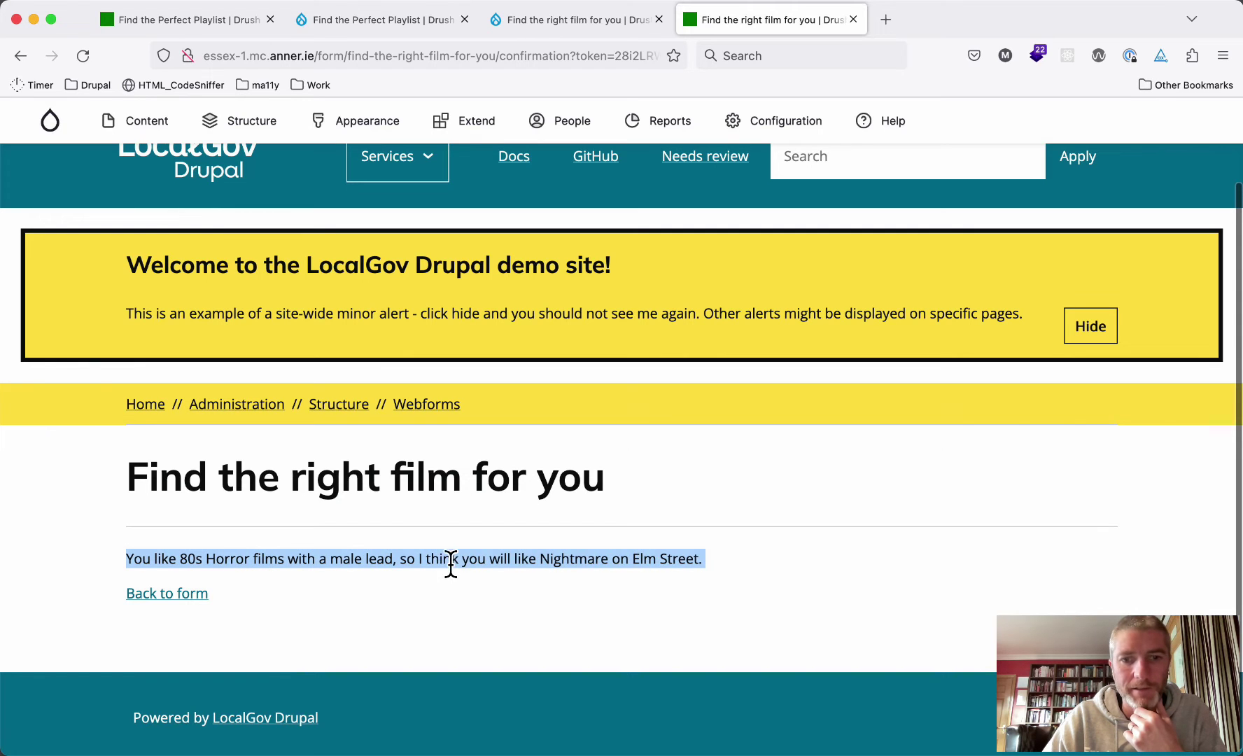
- Resubmit with 90s, Romantic Comedy and female, still getting the Nightmare on Elm Street recommendation
click(180, 595)
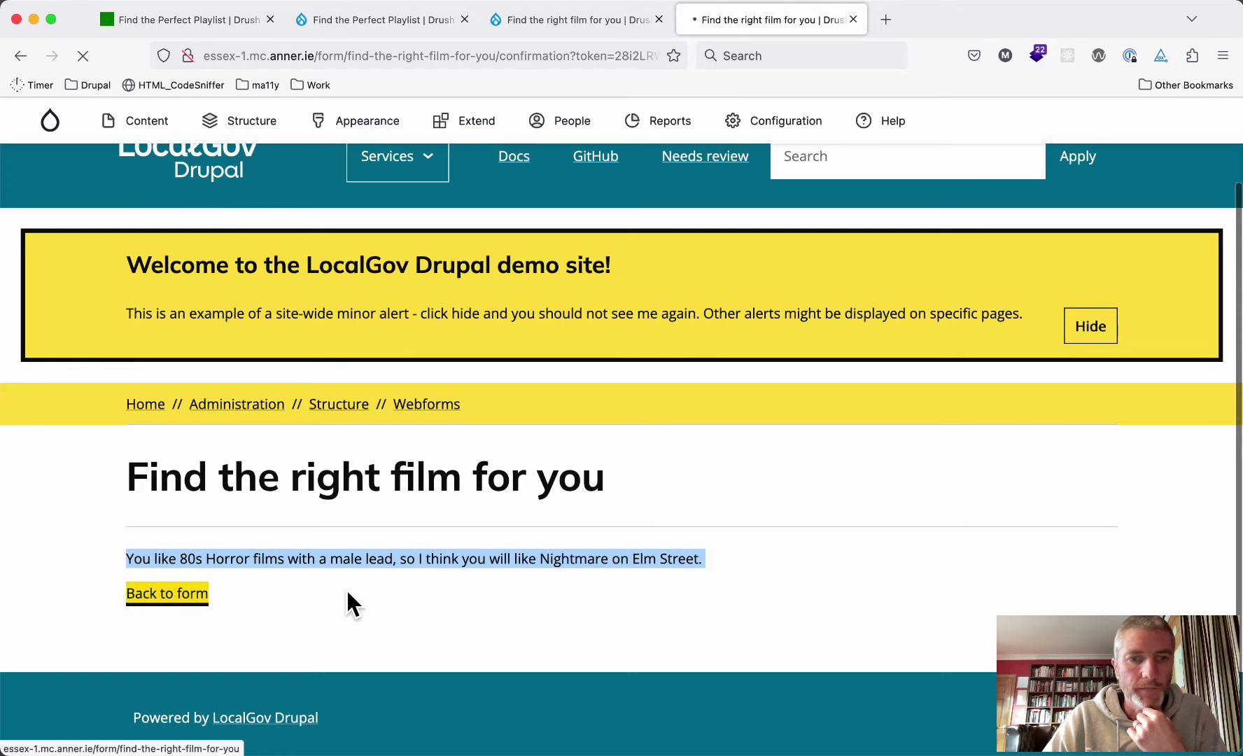
scroll(345, 587, down, 3)
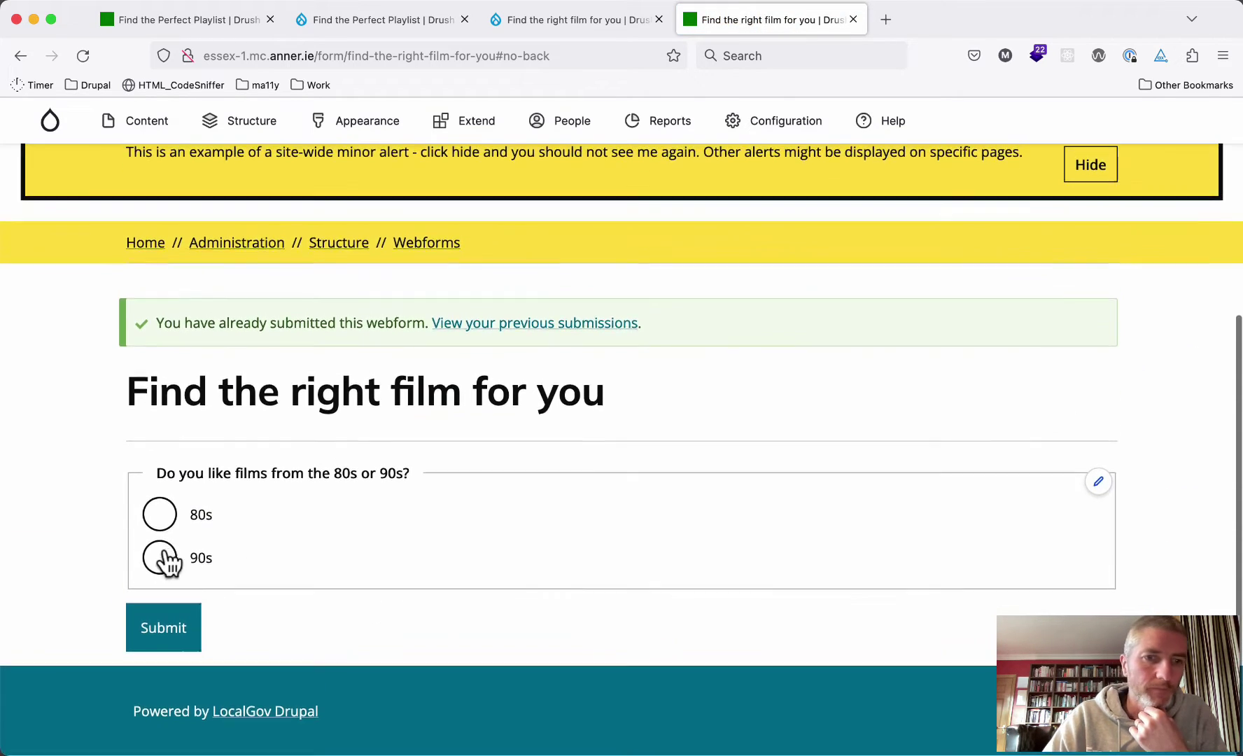
click(160, 554)
scroll(167, 564, down, 3)
click(162, 563)
scroll(163, 570, down, 3)
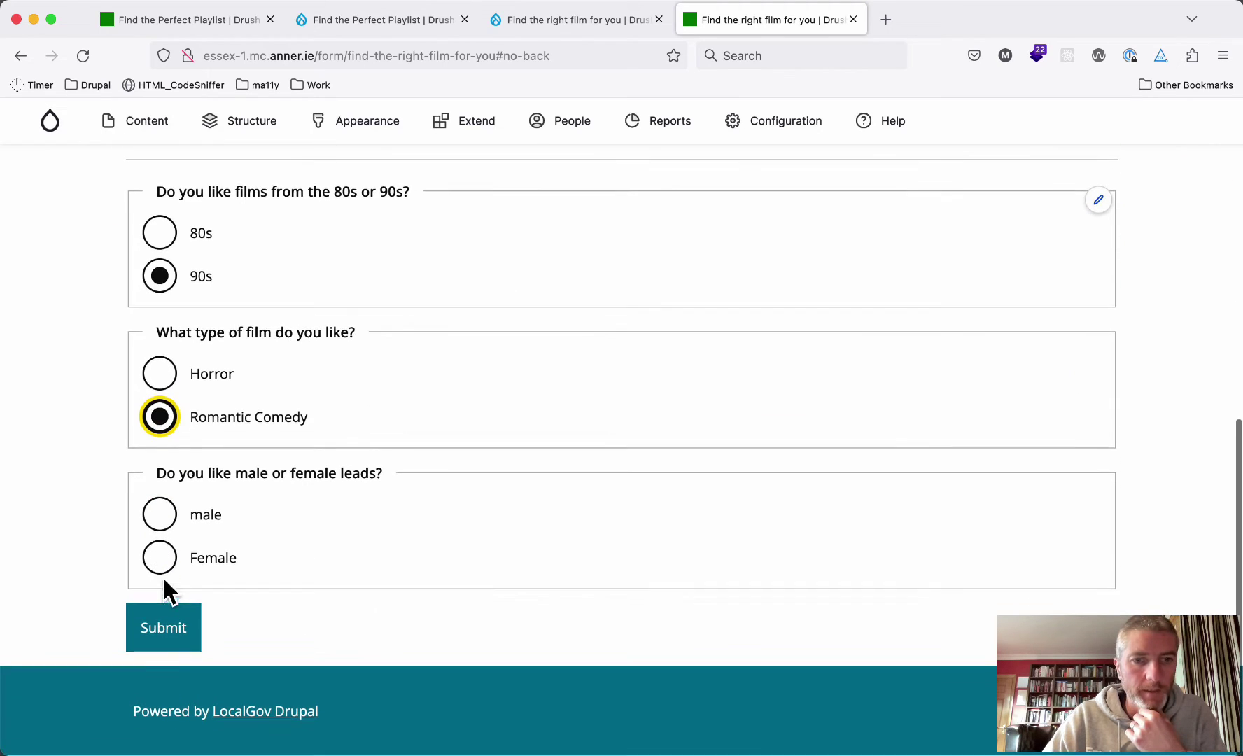
click(163, 567)
click(162, 632)
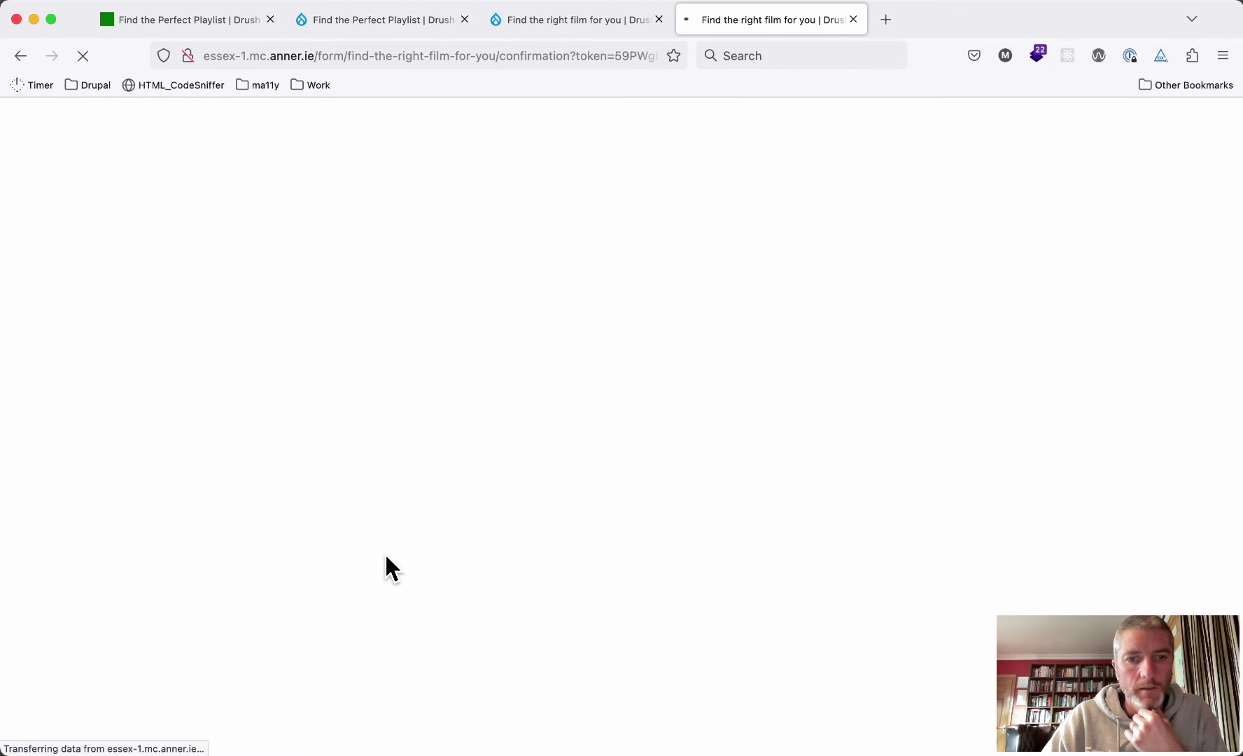
triple_click(396, 651)
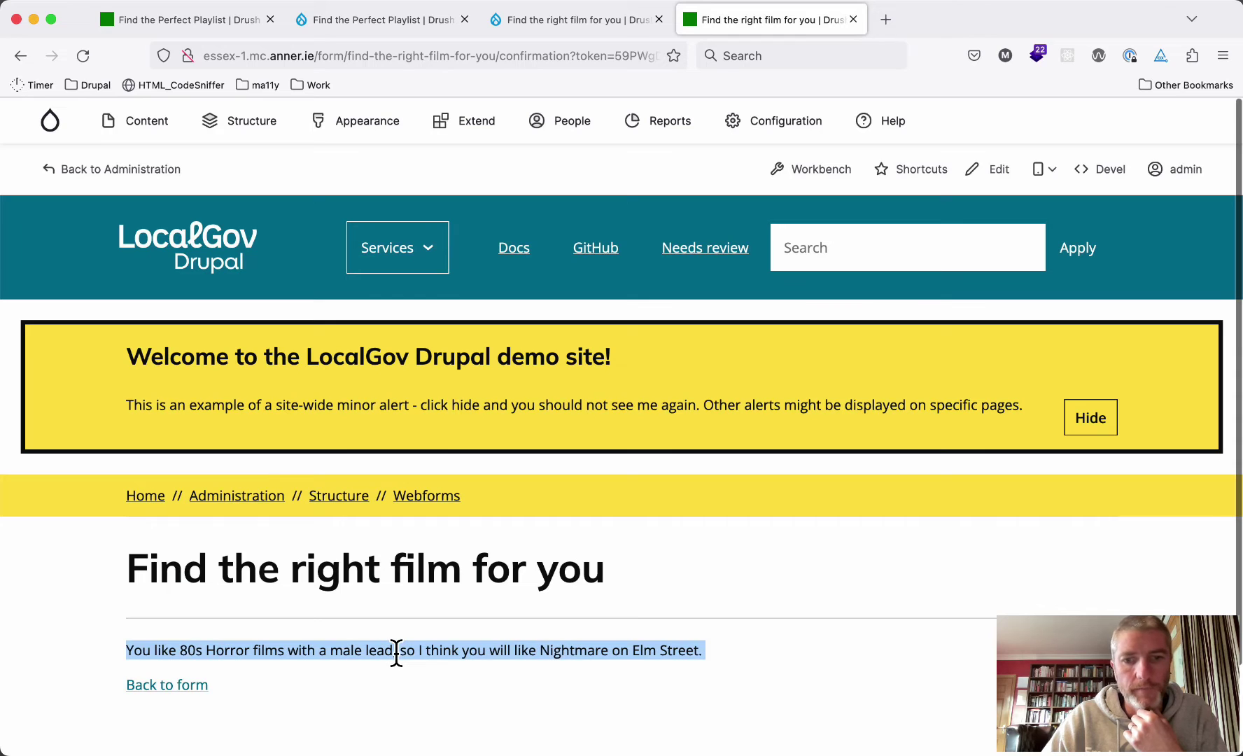
- Open the 80s Horror Male handler's Conditions tab and widen its settings dialog
click(558, 22)
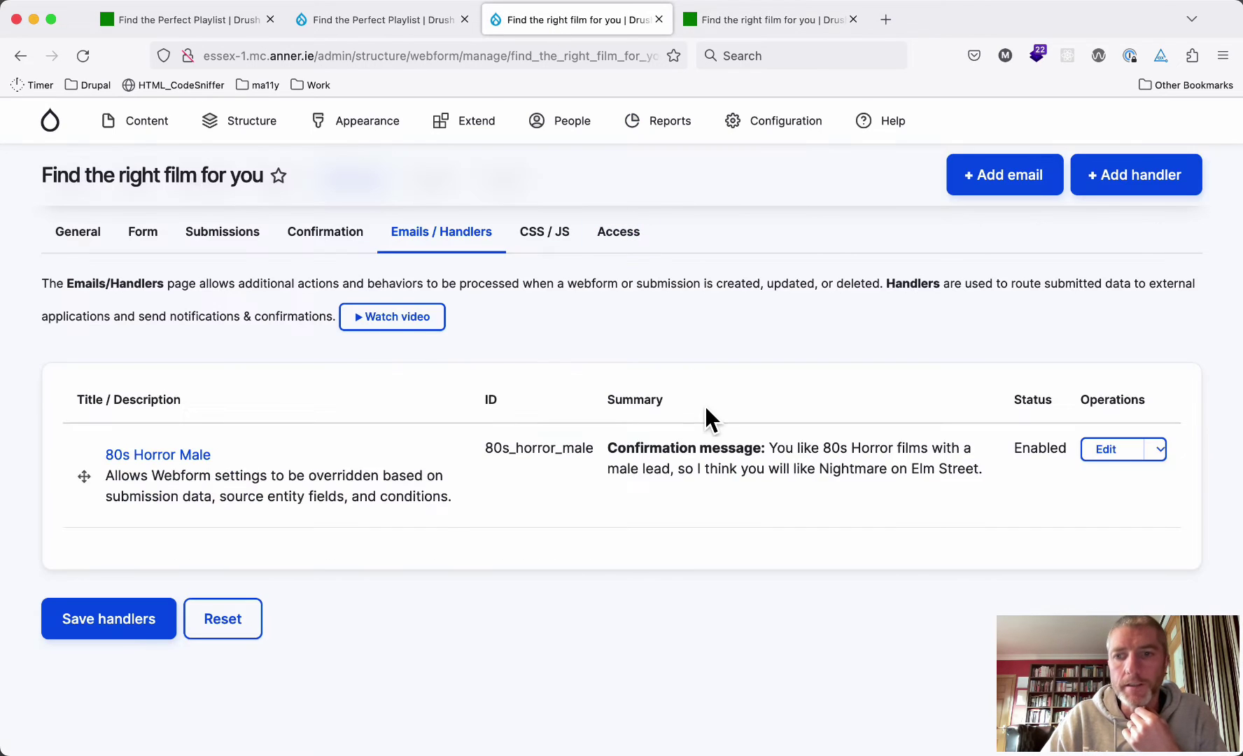
drag(626, 455, 831, 462)
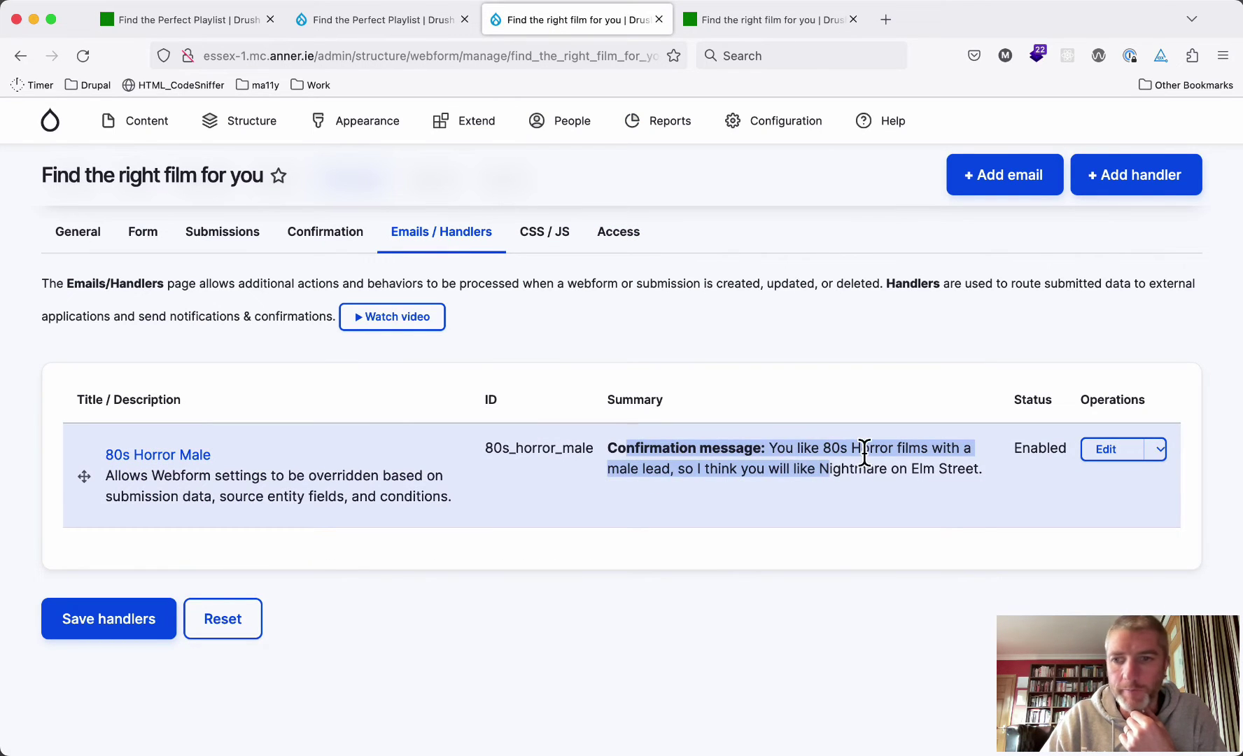
click(1103, 455)
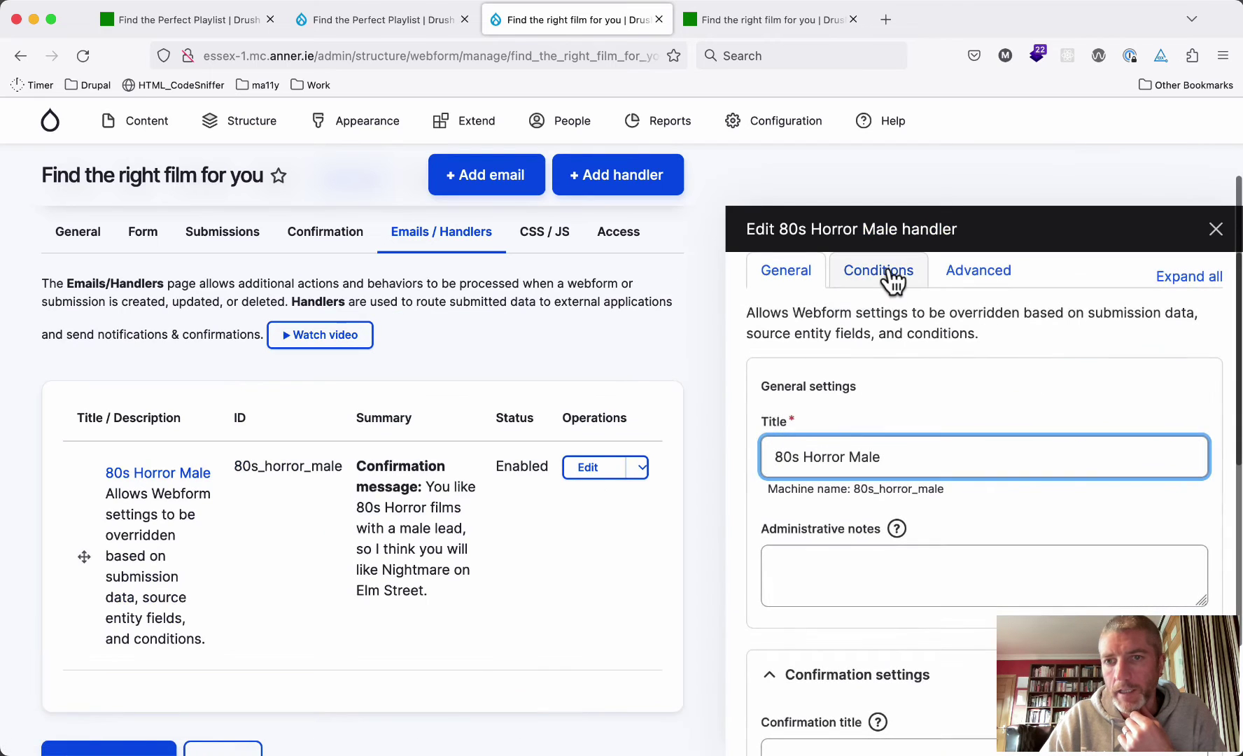
click(893, 278)
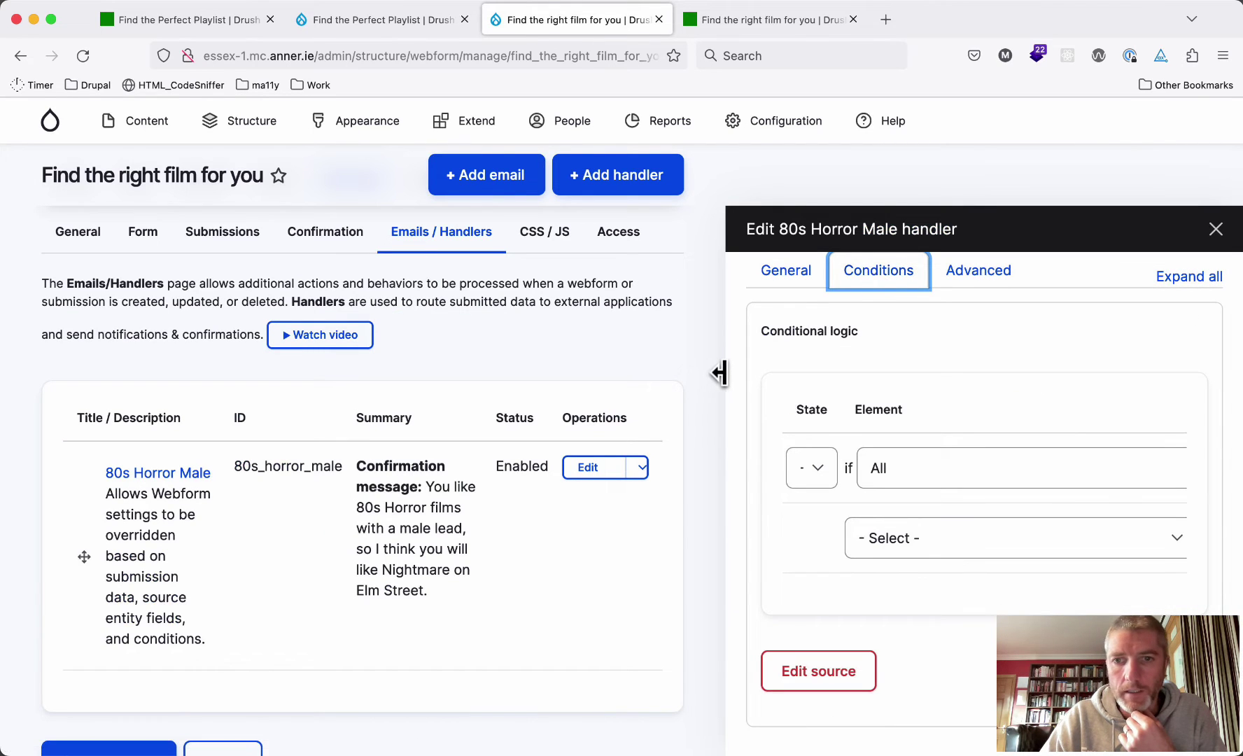
drag(721, 373, 180, 352)
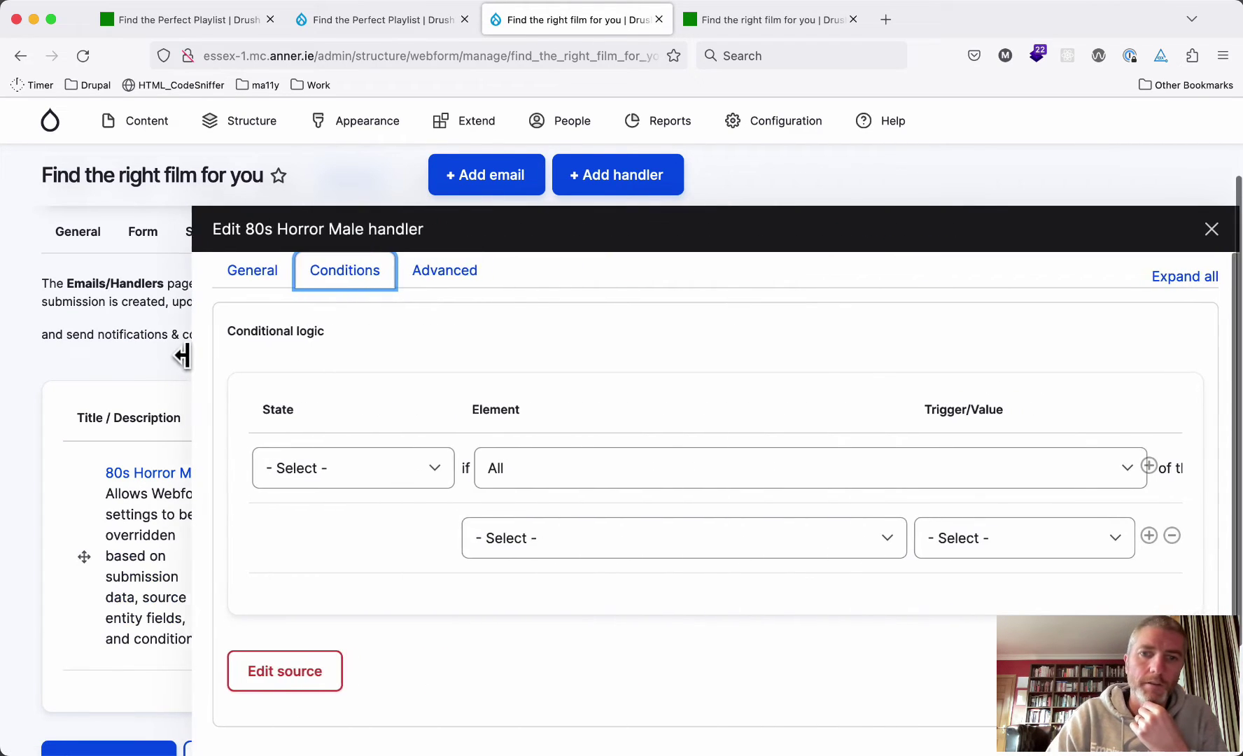
- Enable the handler conditionally with a first condition requiring the decade value 80s
click(430, 465)
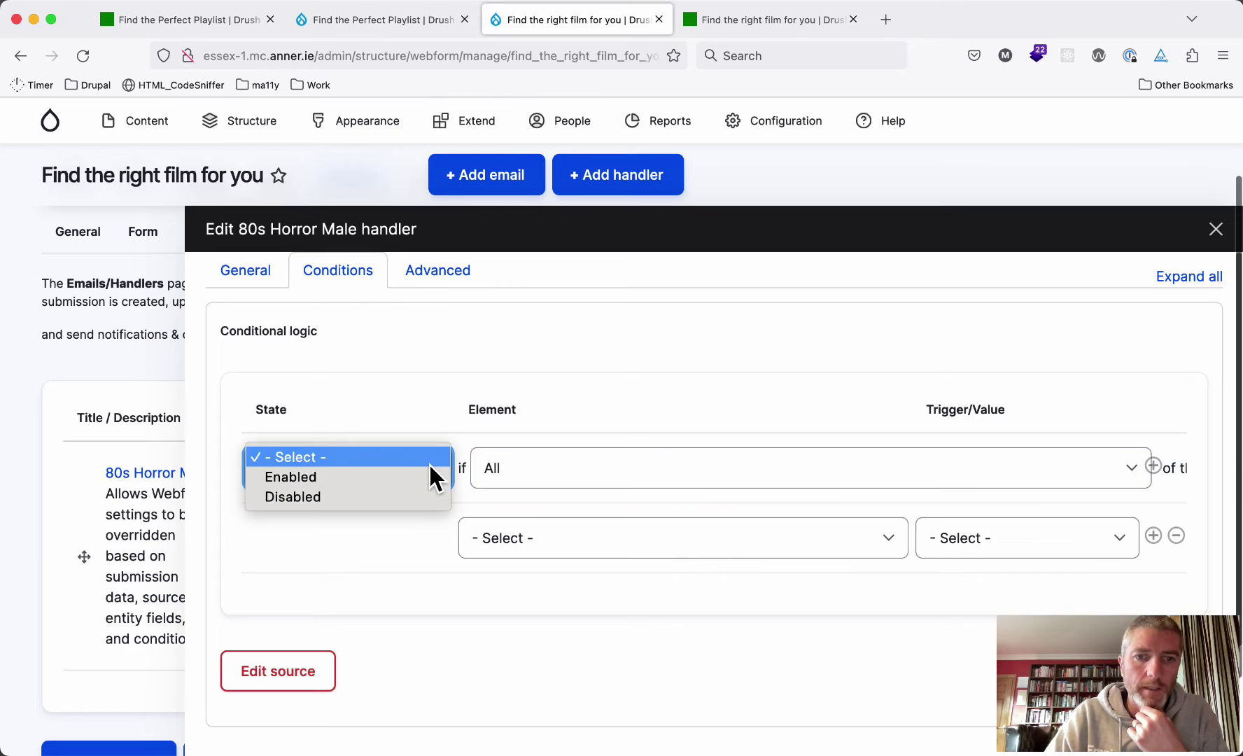
click(387, 479)
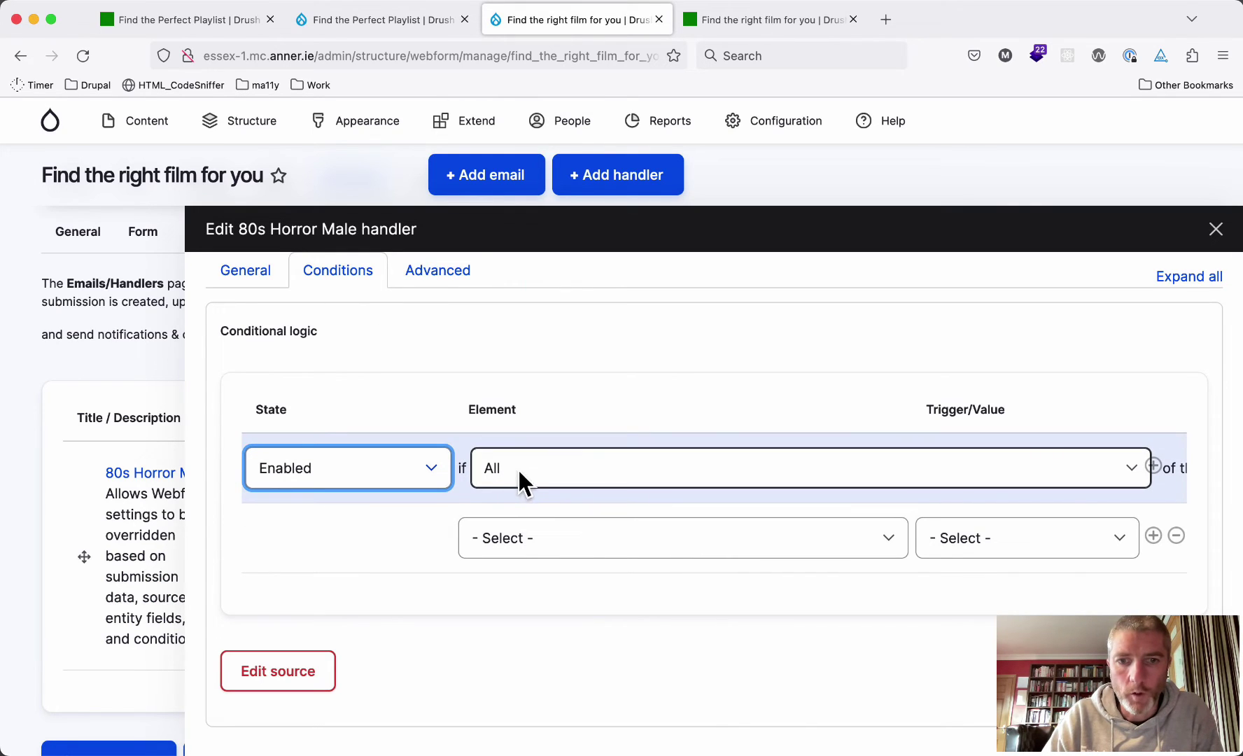
click(530, 539)
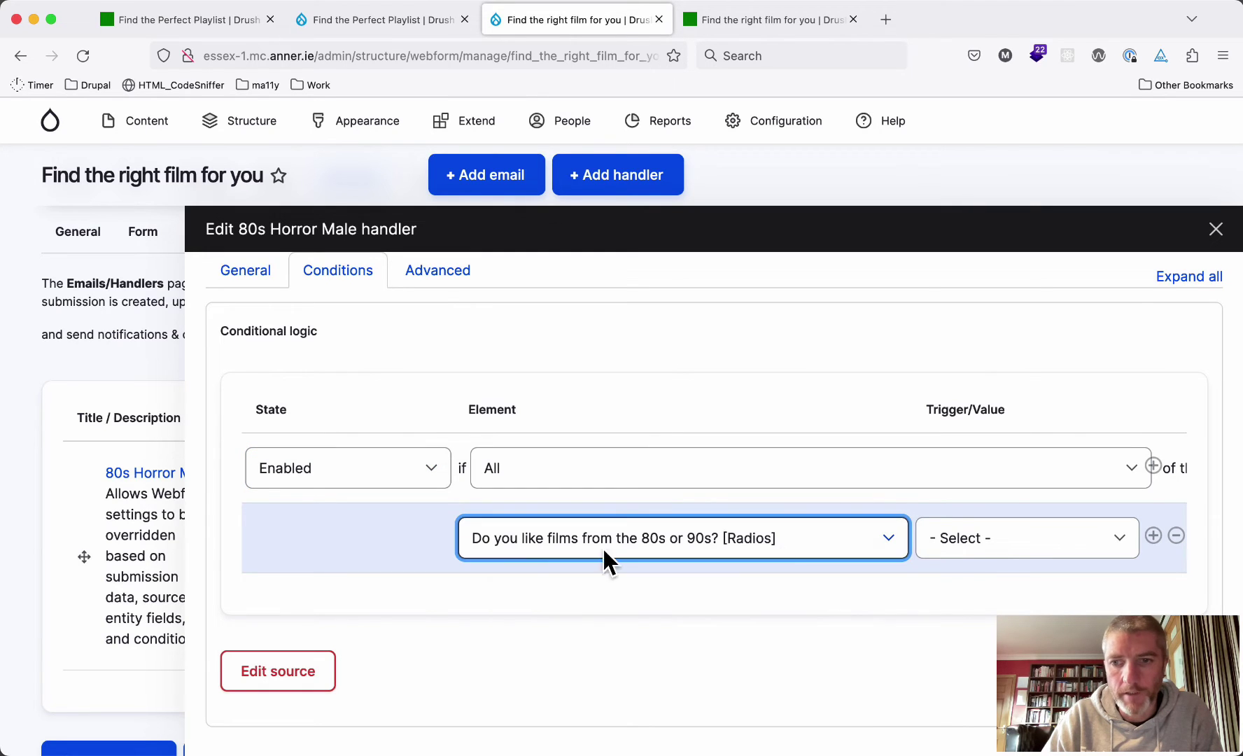
click(967, 544)
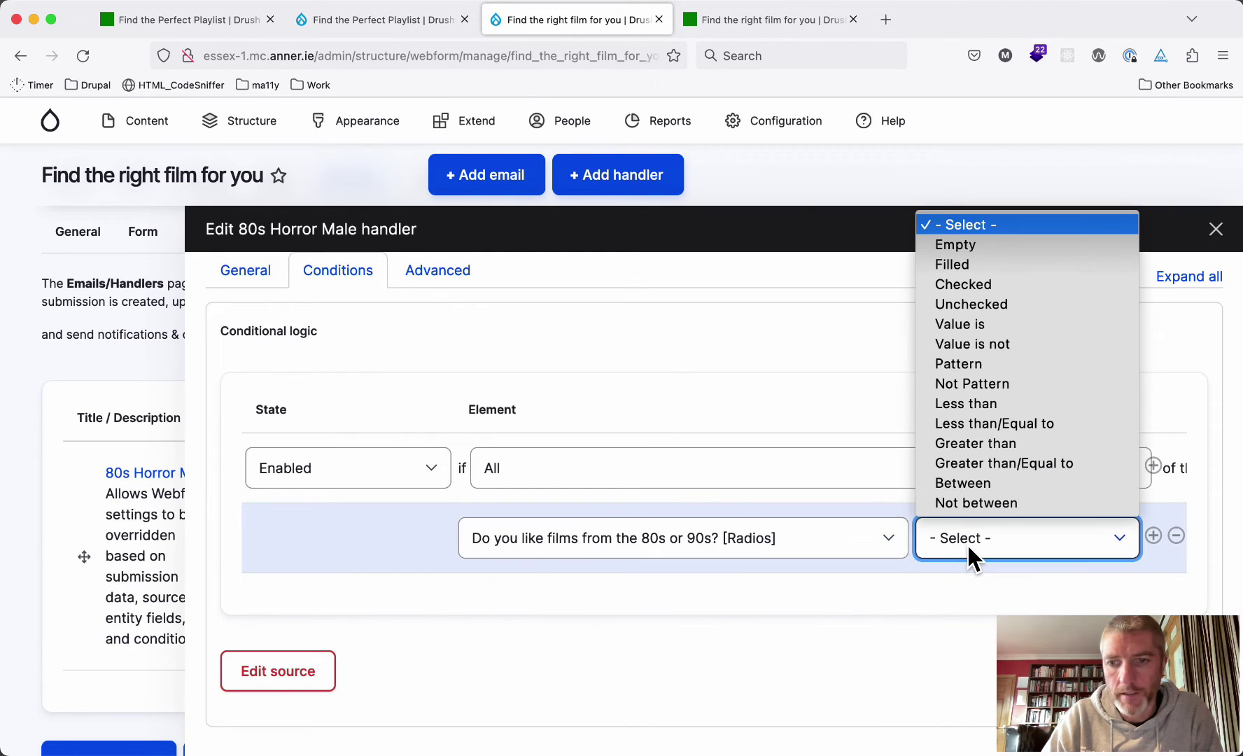
click(1000, 323)
click(983, 592)
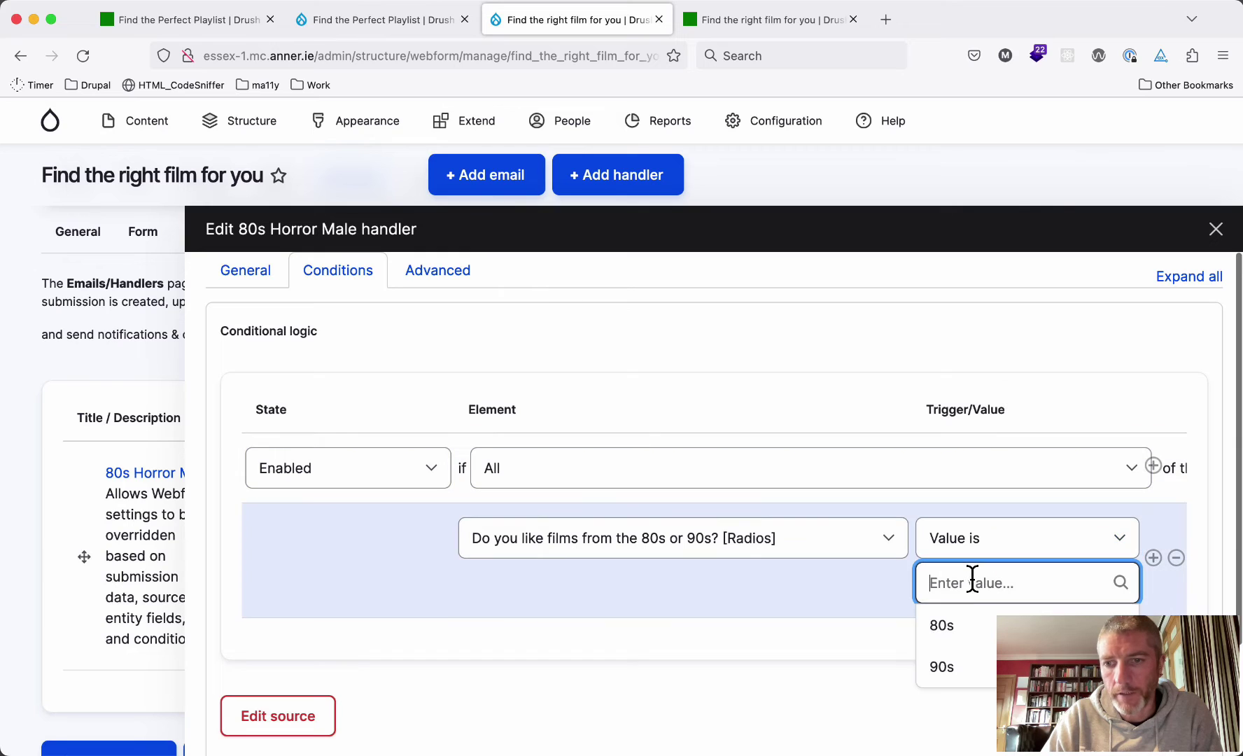
click(944, 625)
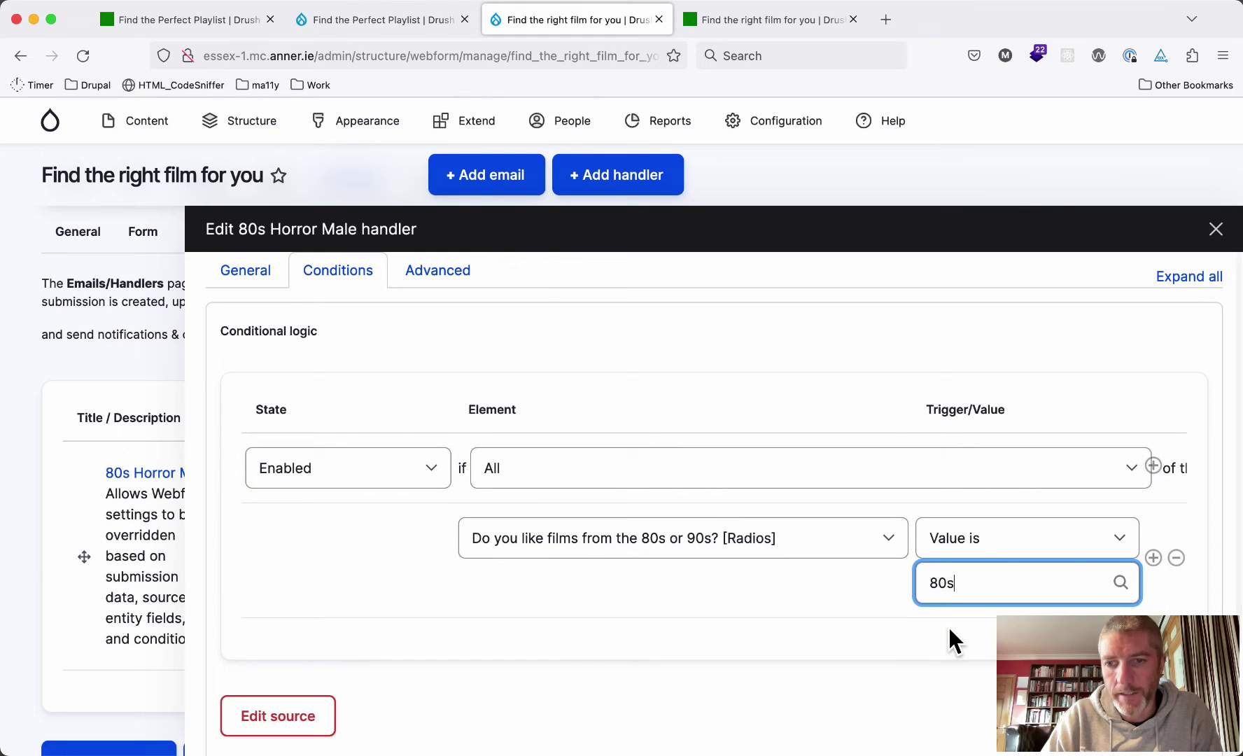
- Add a second condition requiring the film type value Horror
click(1153, 558)
click(552, 655)
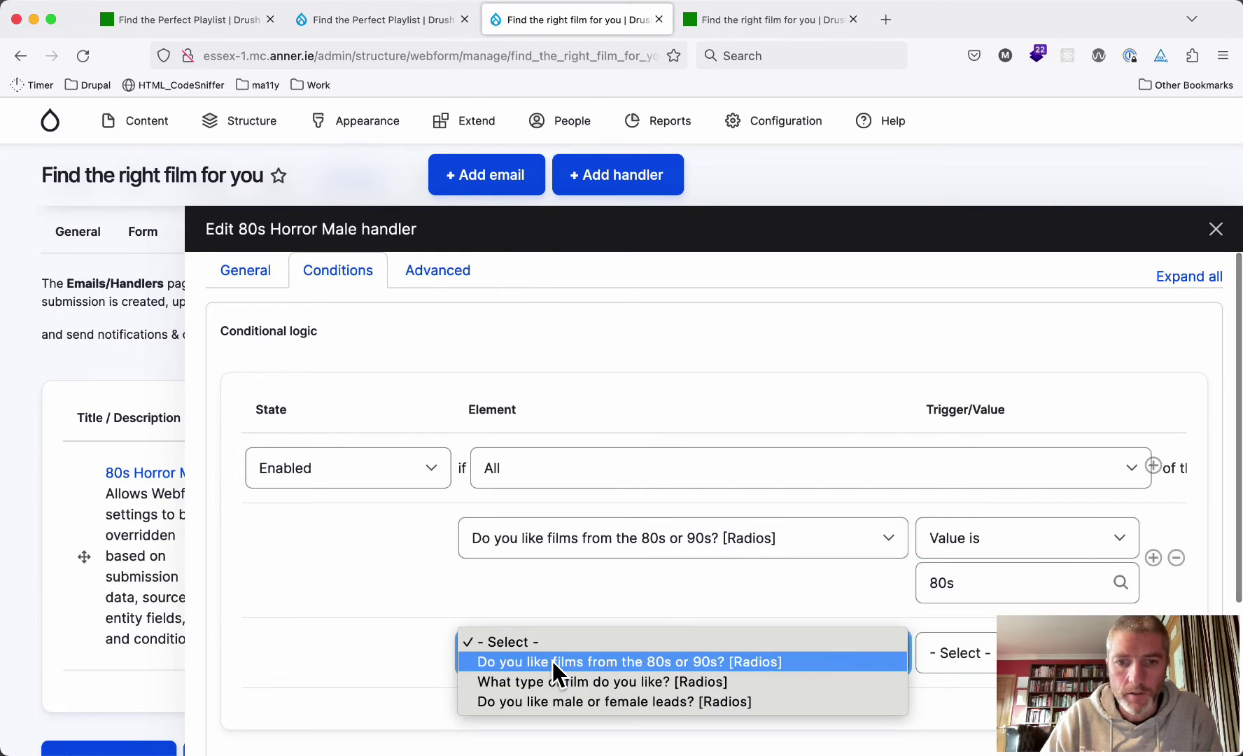
click(540, 677)
click(970, 651)
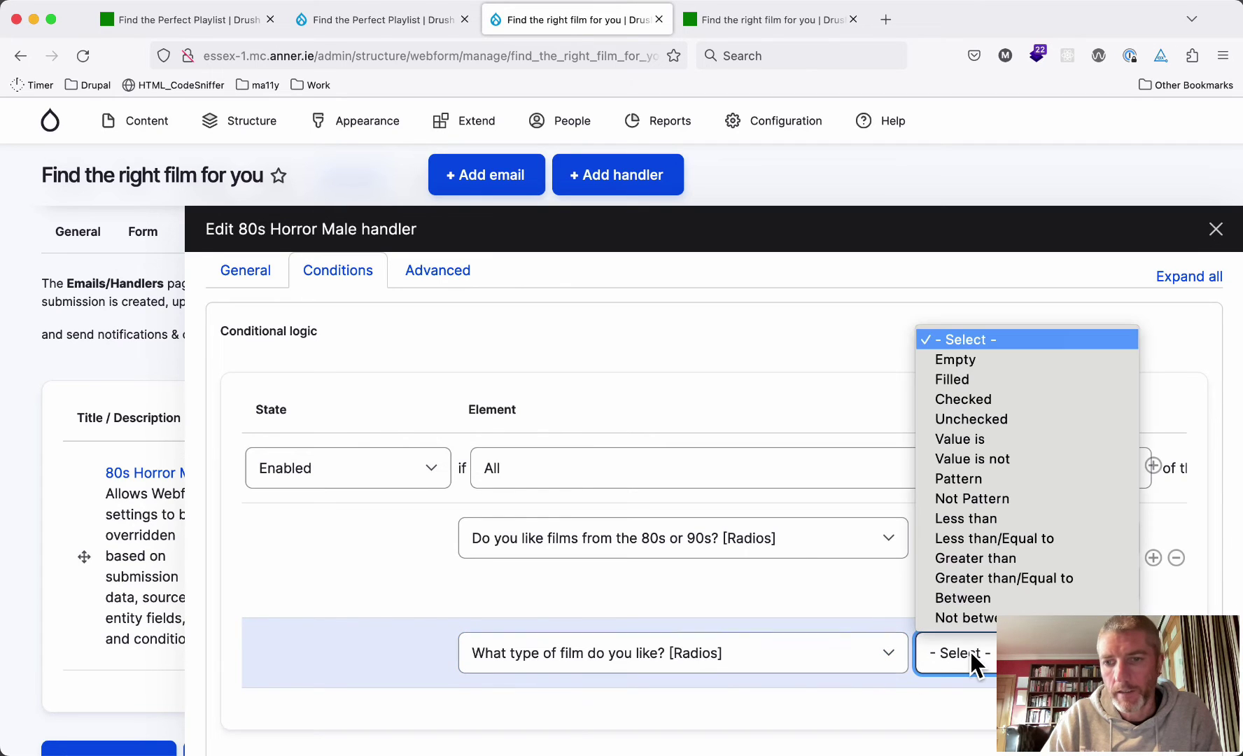
click(989, 441)
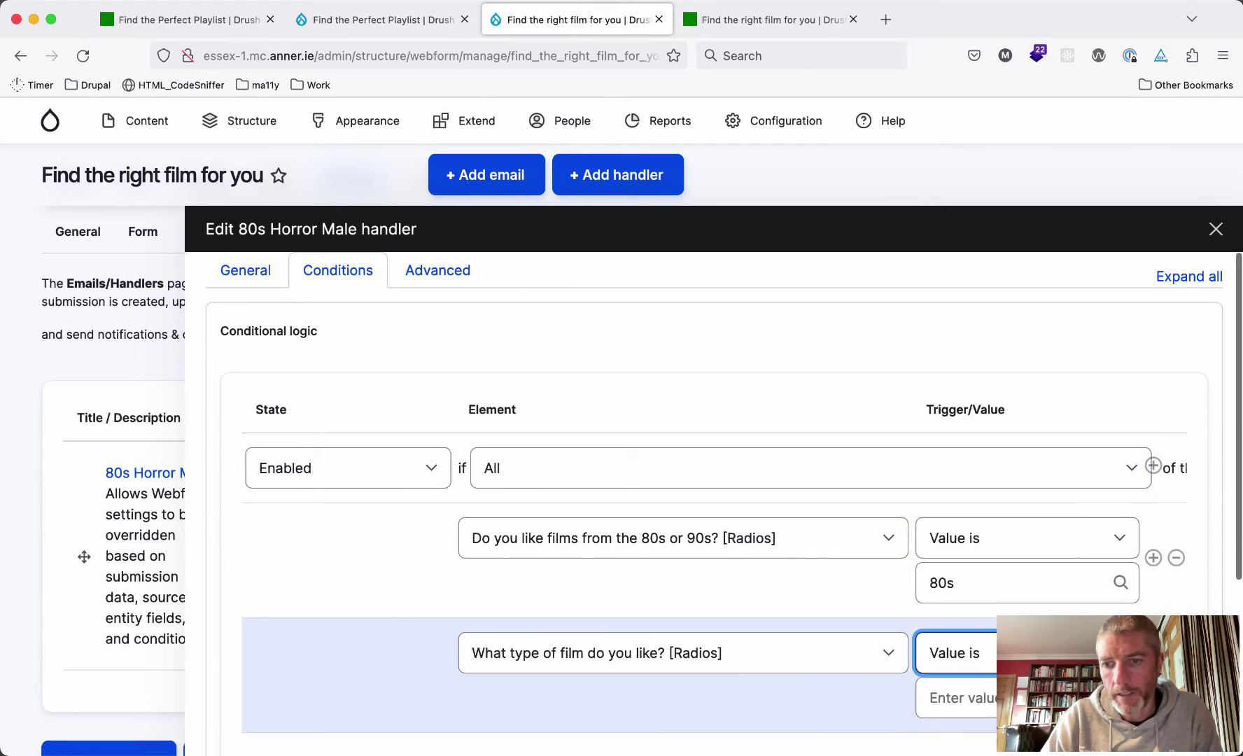
click(959, 698)
click(959, 742)
scroll(973, 747, down, 2)
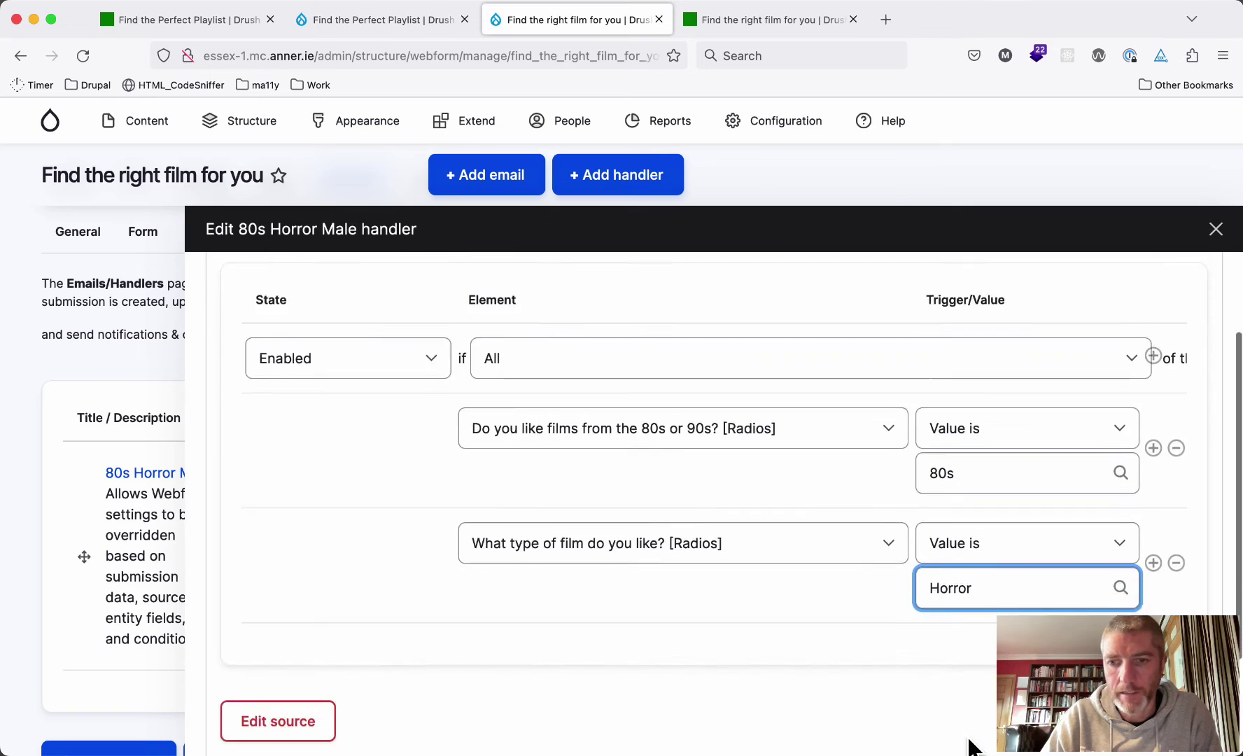
scroll(980, 735, down, 2)
- Add a third condition requiring the male or female leads value male
click(1154, 431)
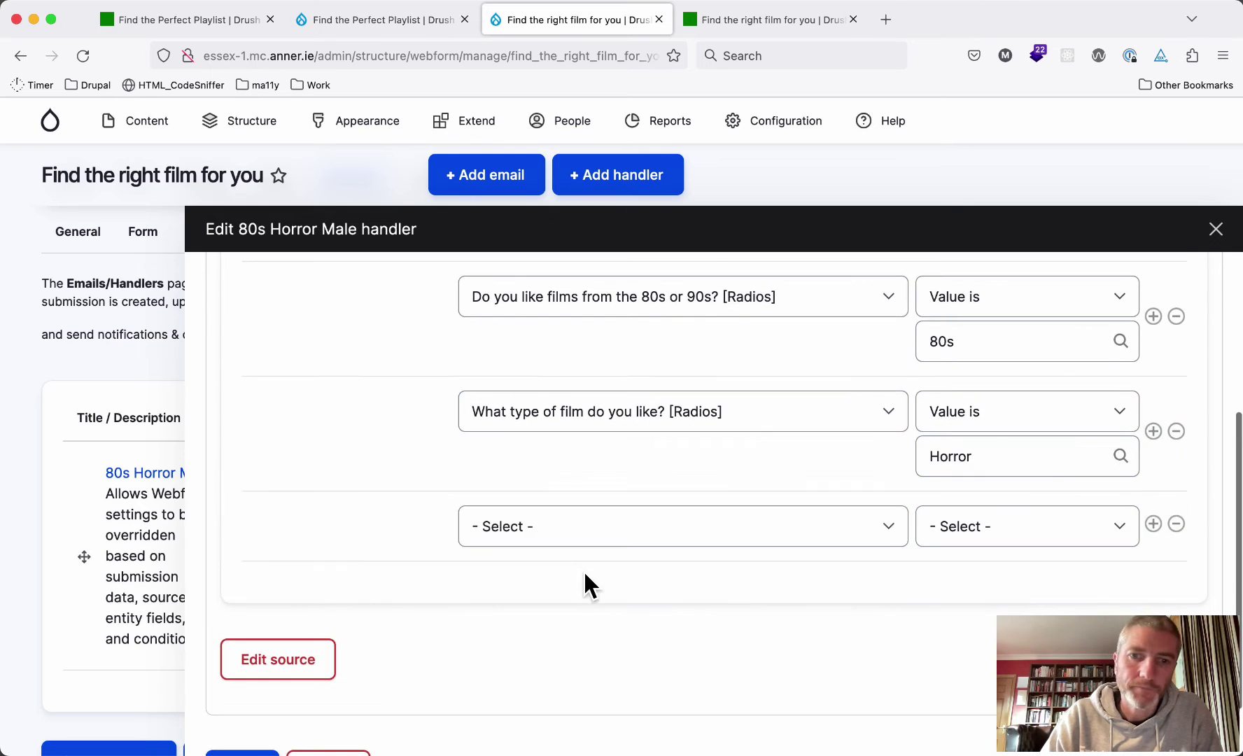
click(586, 527)
click(565, 576)
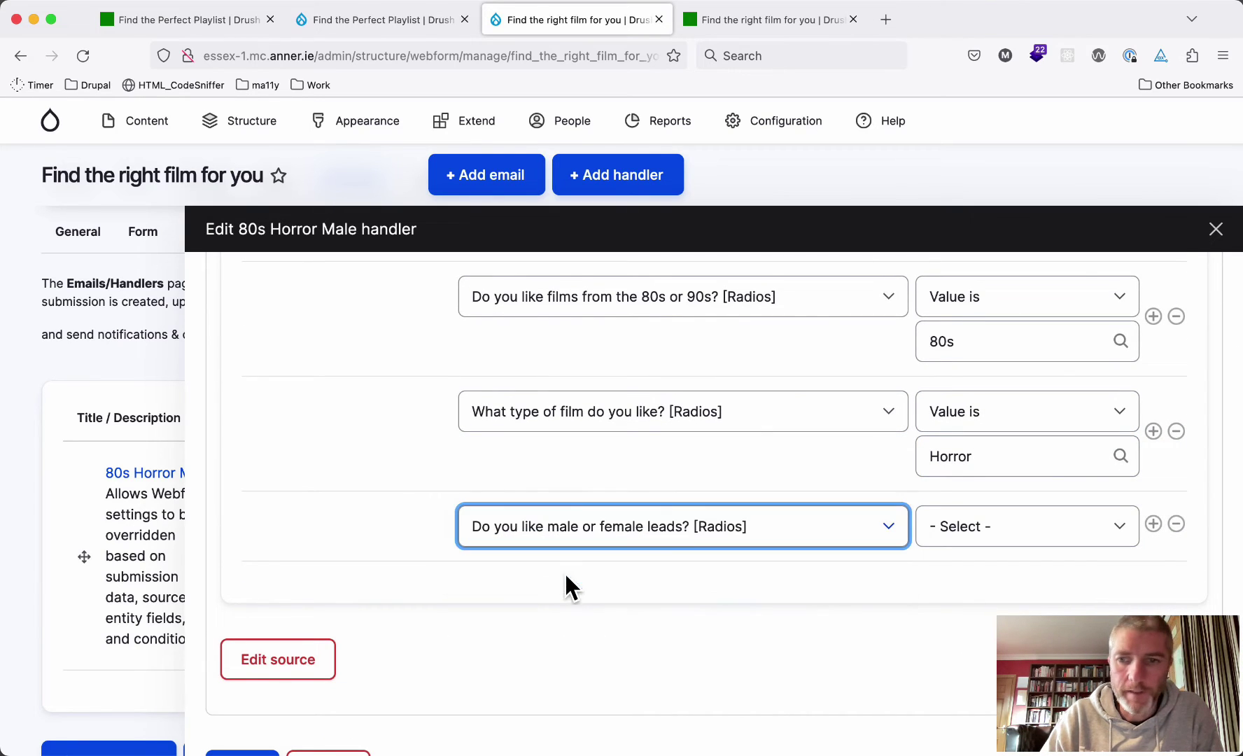
click(972, 526)
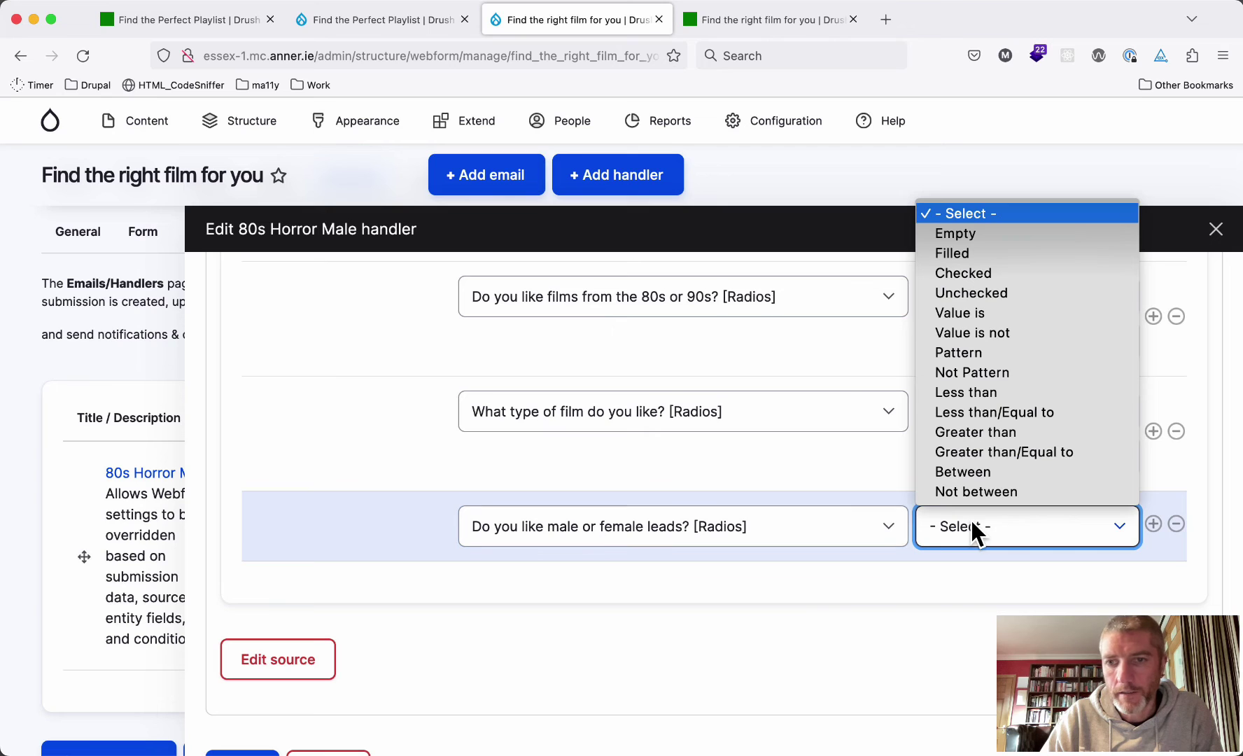
click(985, 315)
click(991, 572)
click(952, 627)
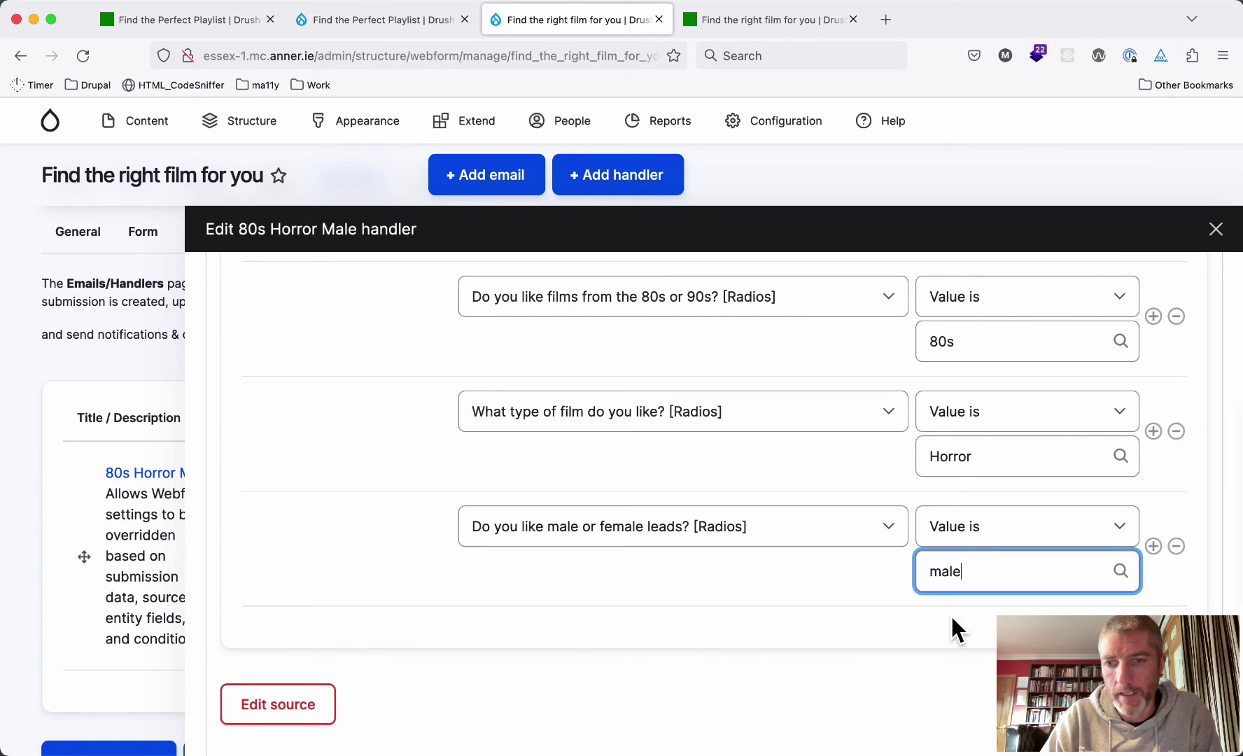
- Keep All conditions required and save the 80s Horror Male handler
scroll(604, 525, up, 5)
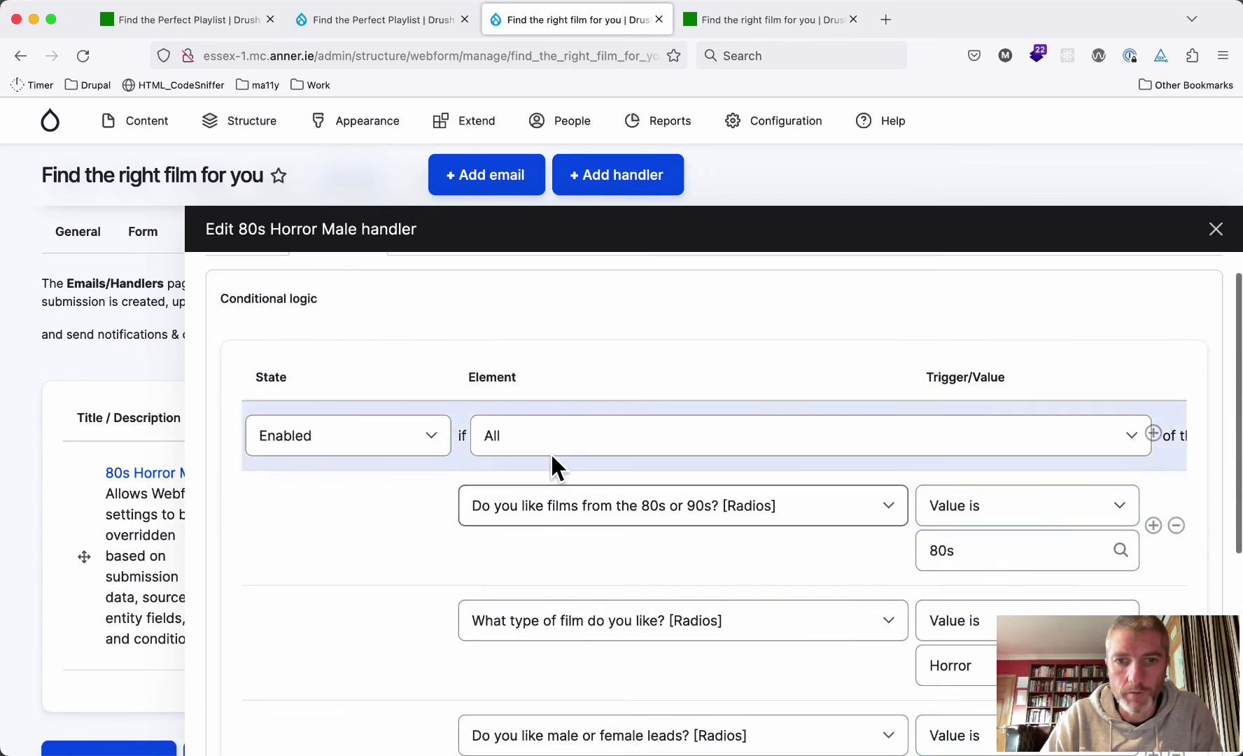
click(540, 451)
click(505, 426)
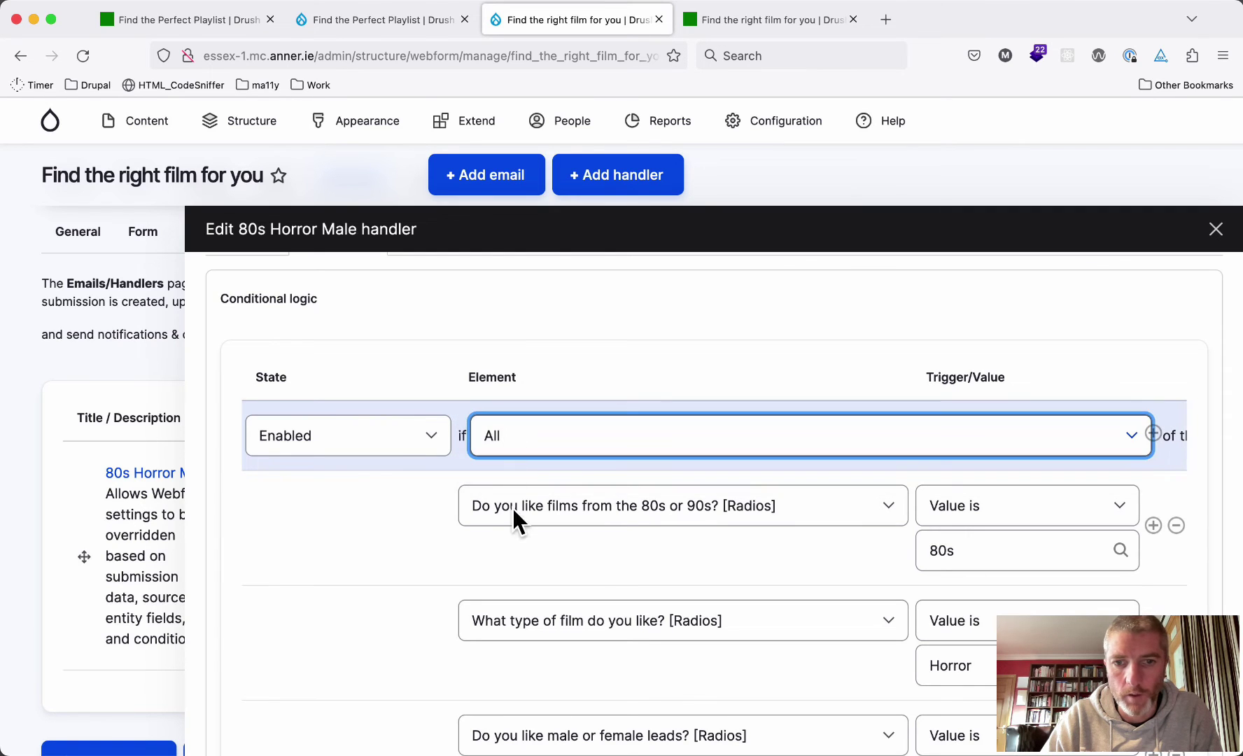
scroll(514, 539, down, 5)
click(256, 699)
- Save the handler list, then submit 90s, Romantic Comedy, Female and see the plain thank-you
click(138, 625)
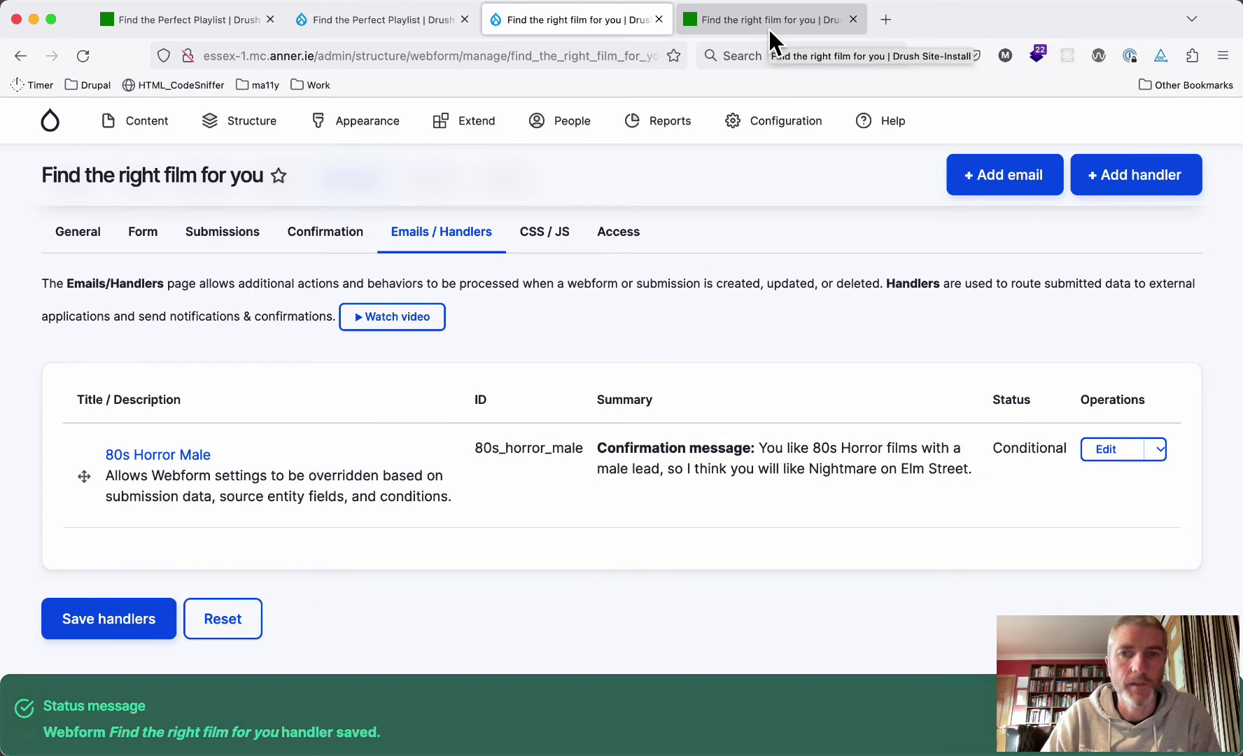
click(769, 28)
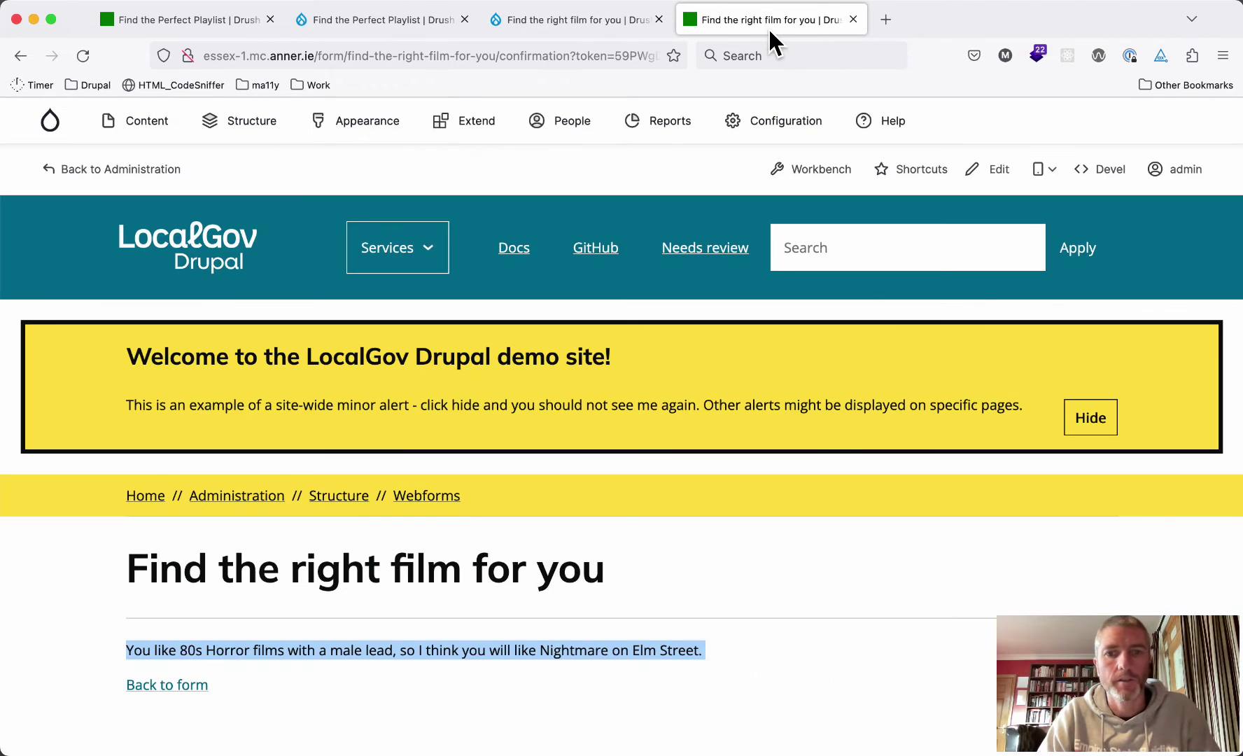
click(168, 686)
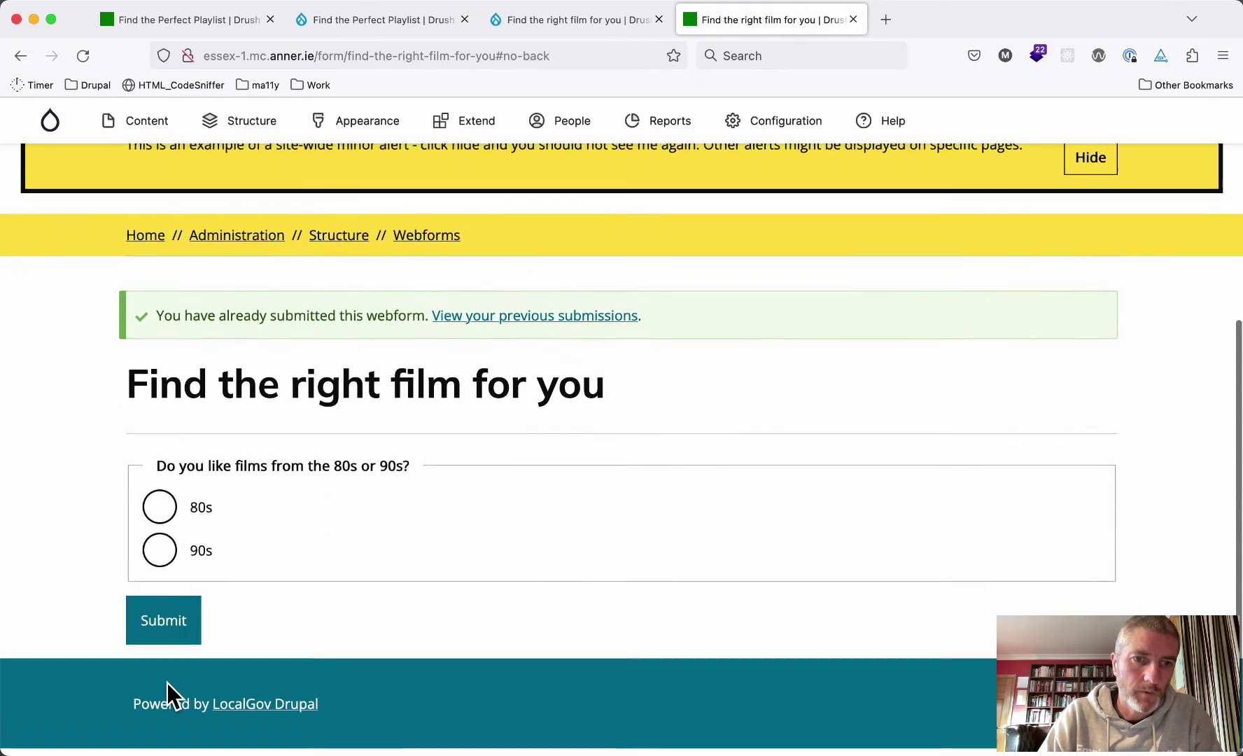
click(165, 553)
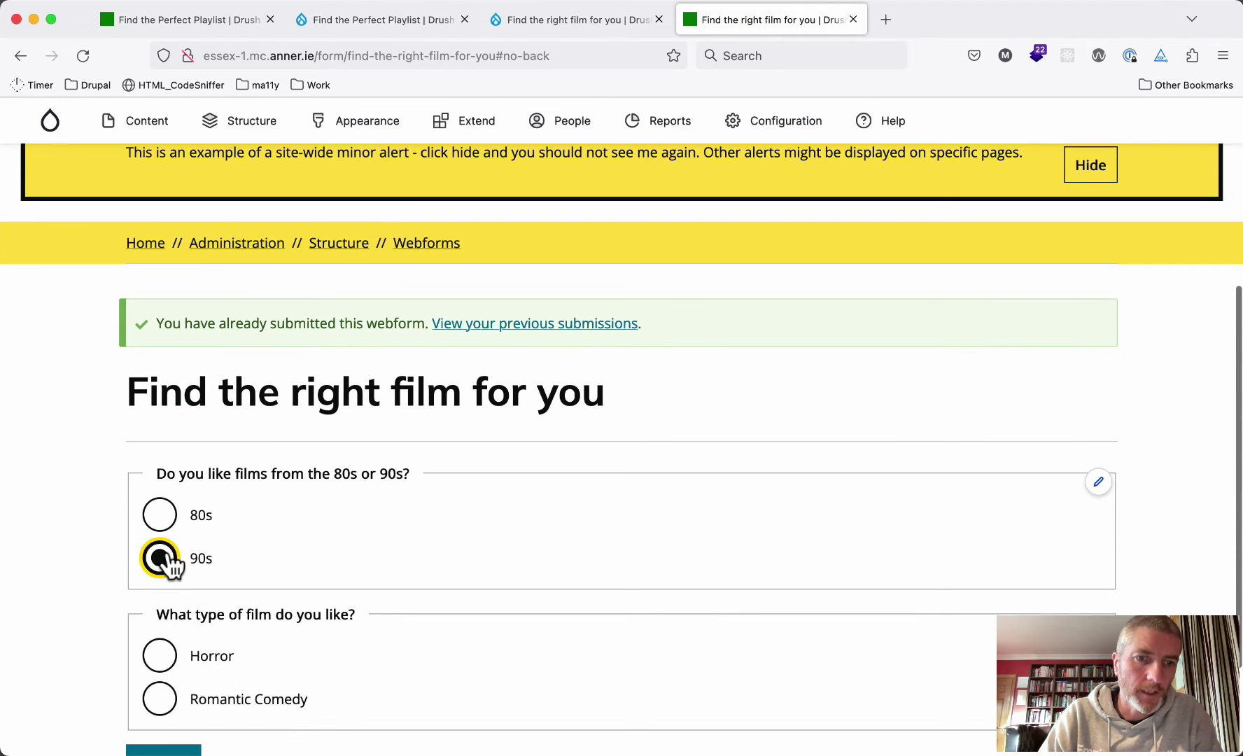
scroll(165, 567, down, 2)
click(161, 560)
scroll(161, 570, down, 2)
click(160, 558)
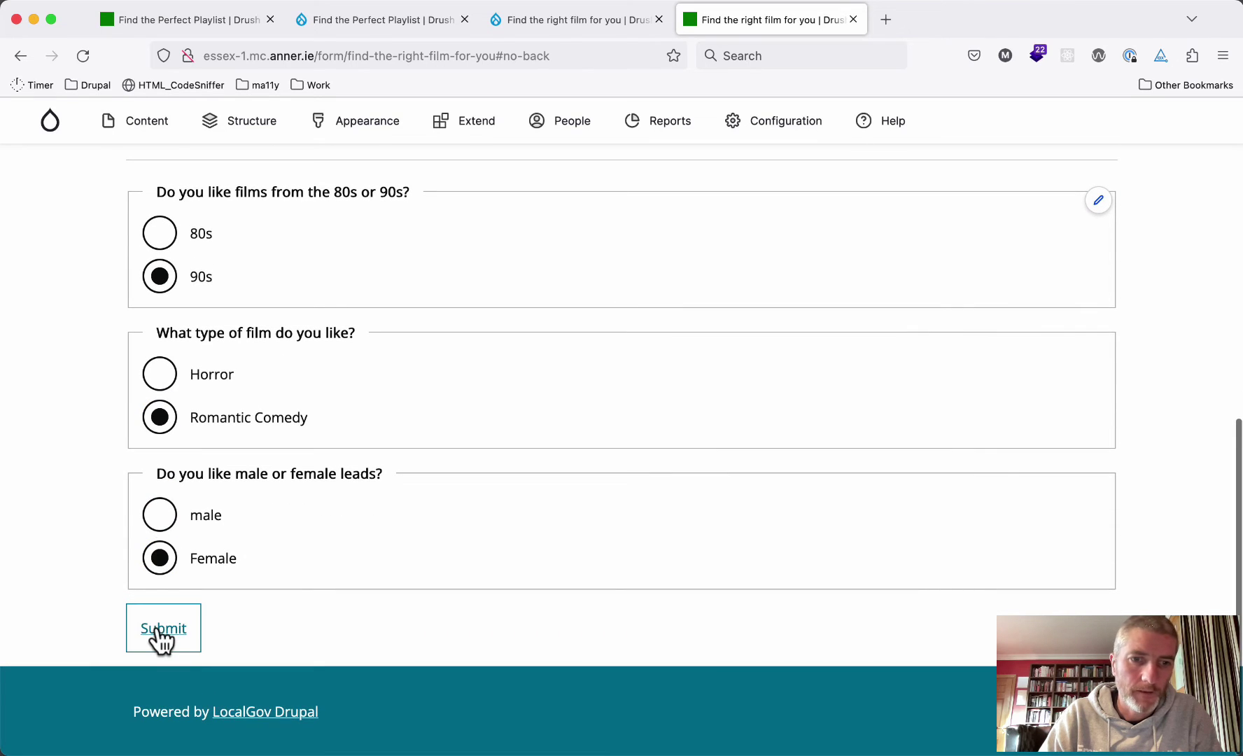
click(161, 638)
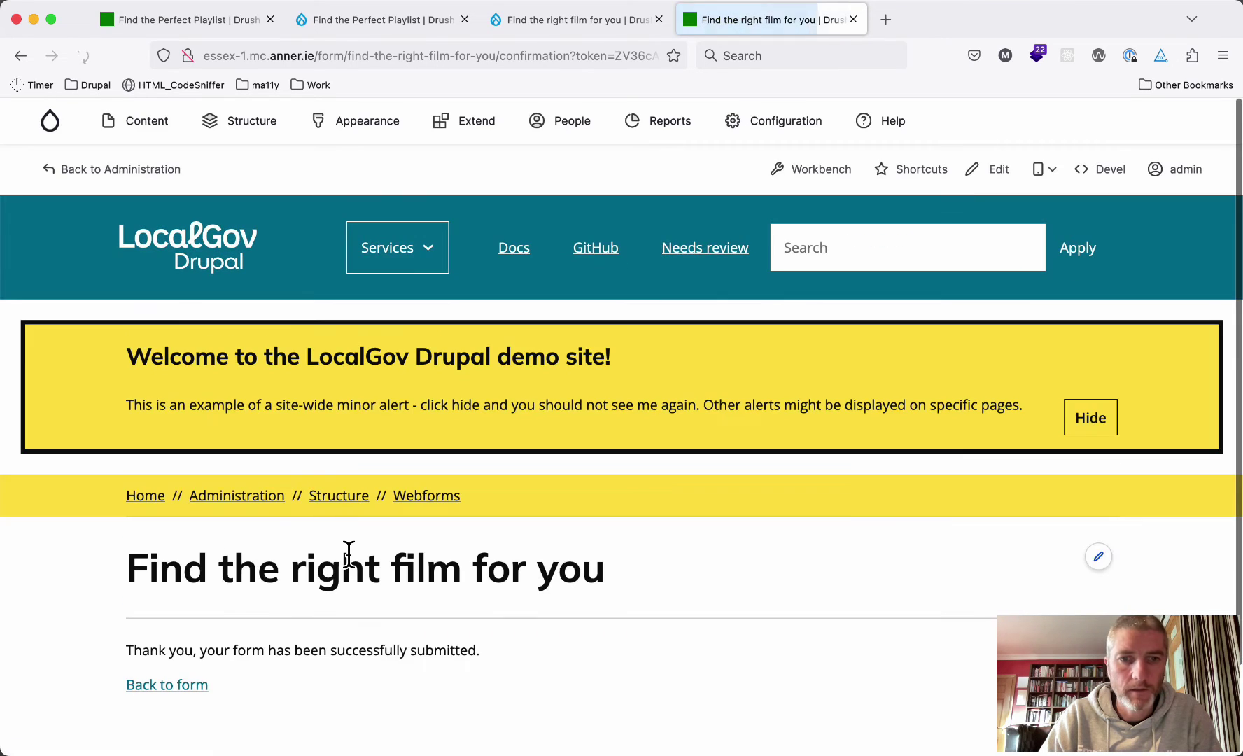
triple_click(240, 658)
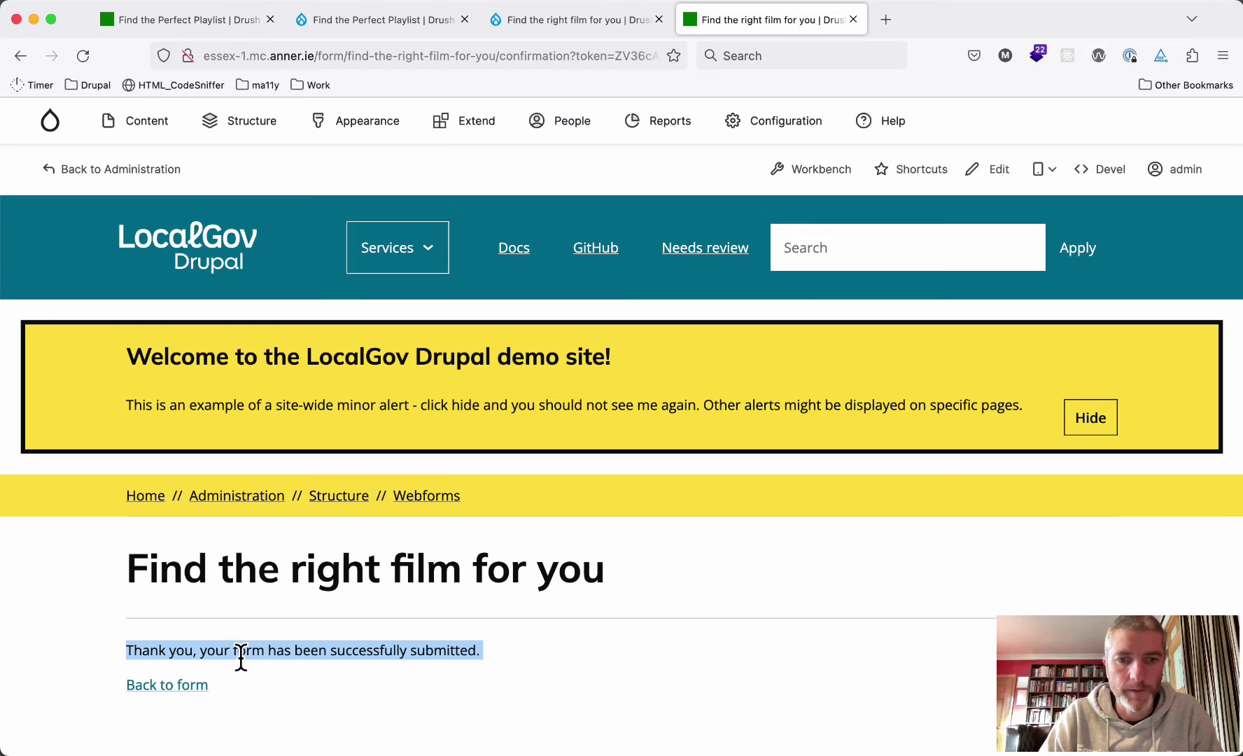
- Resubmit the form with 80s, Horror, male and highlight the Nightmare on Elm Street recommendation
click(183, 700)
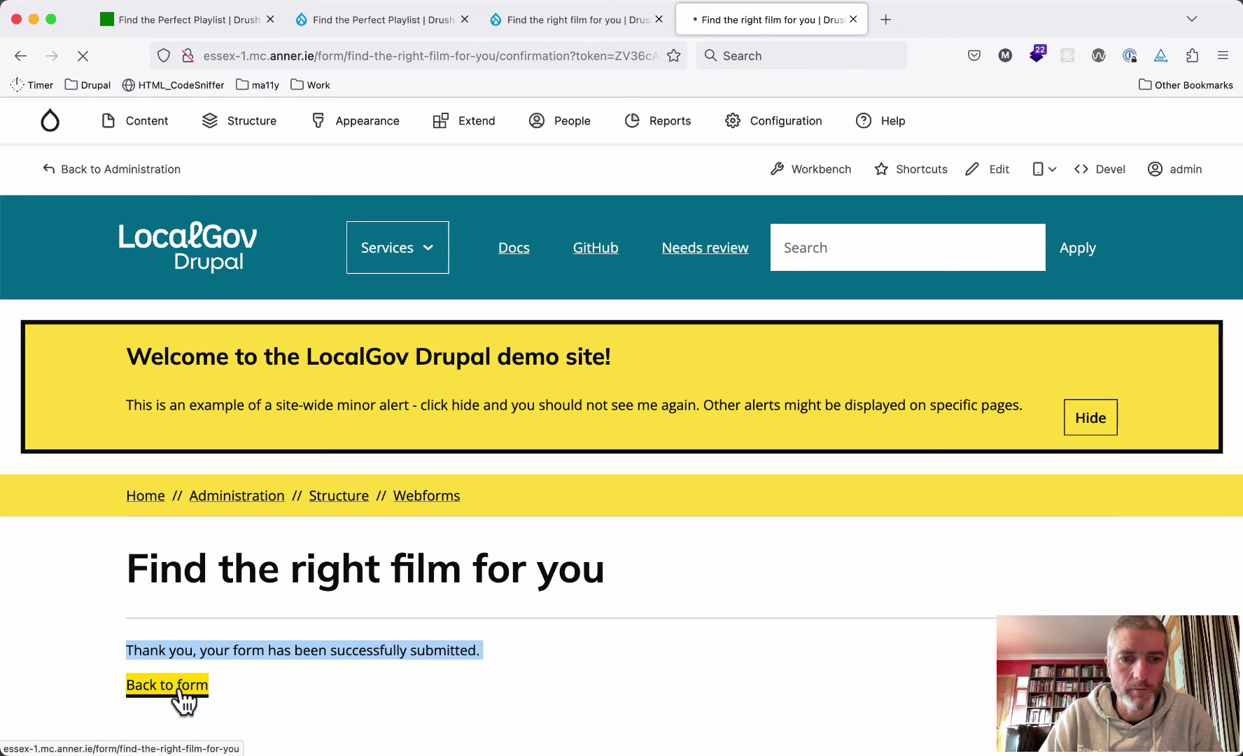
scroll(196, 567, down, 3)
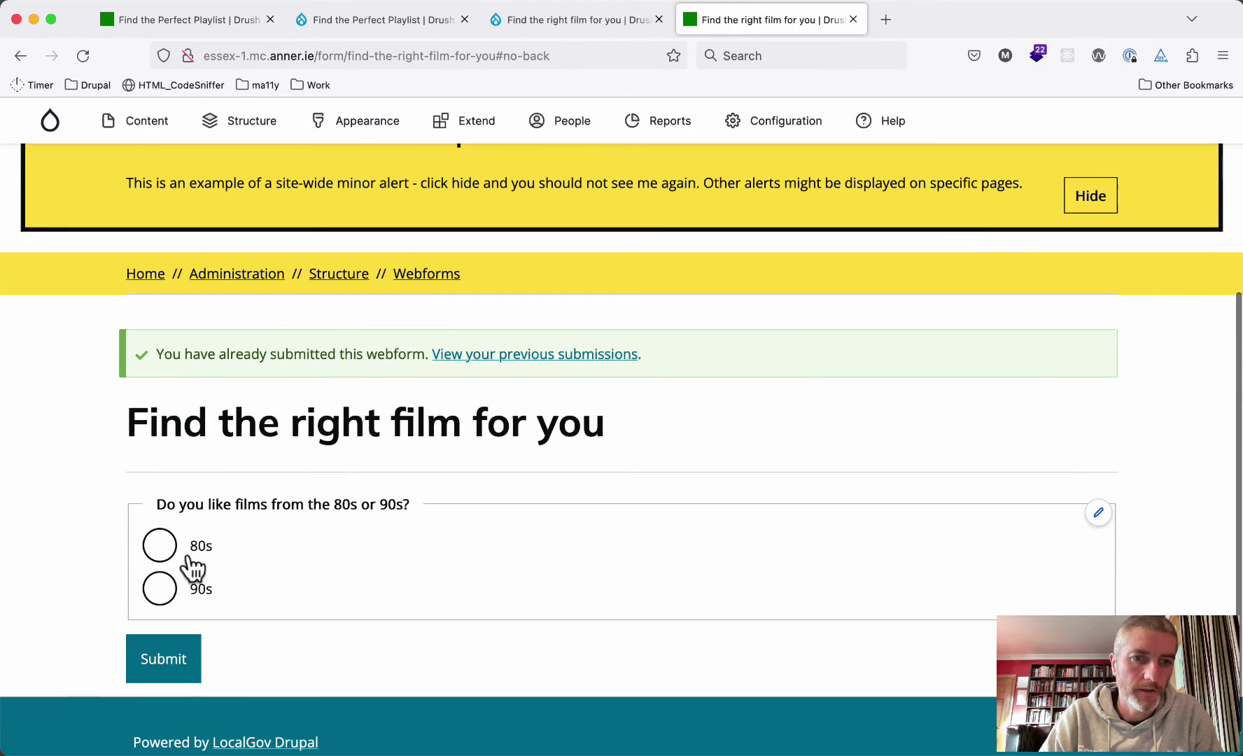
click(183, 555)
scroll(171, 555, down, 2)
click(161, 540)
scroll(165, 550, down, 2)
click(161, 519)
click(165, 630)
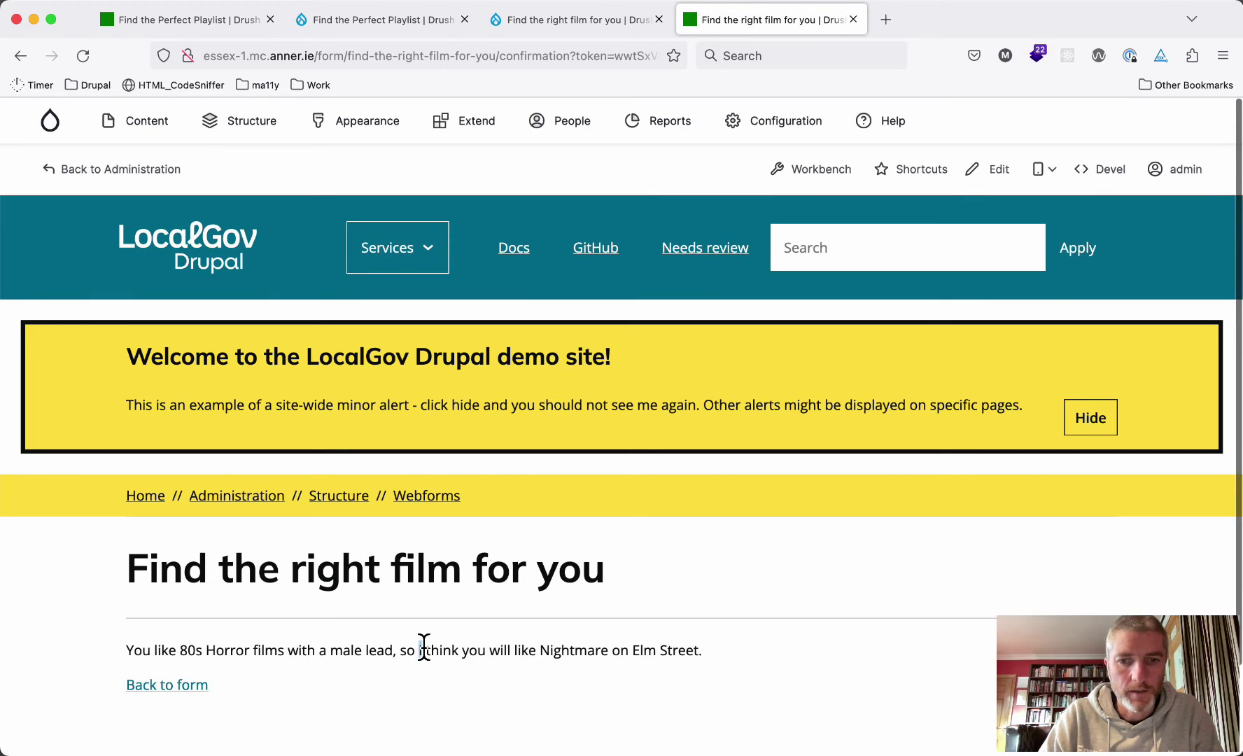
triple_click(424, 649)
click(555, 651)
drag(540, 650, 707, 665)
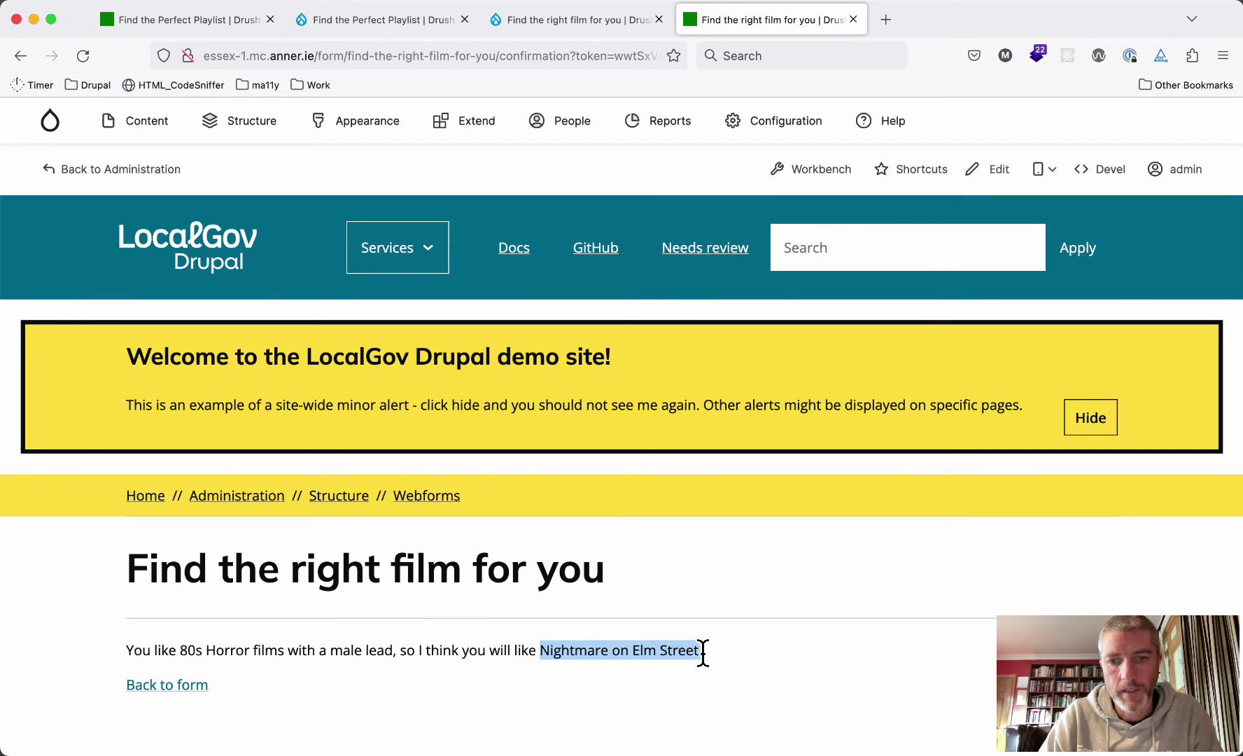
- Return to the browser tab with the webform's Emails / Handlers admin page
click(603, 25)
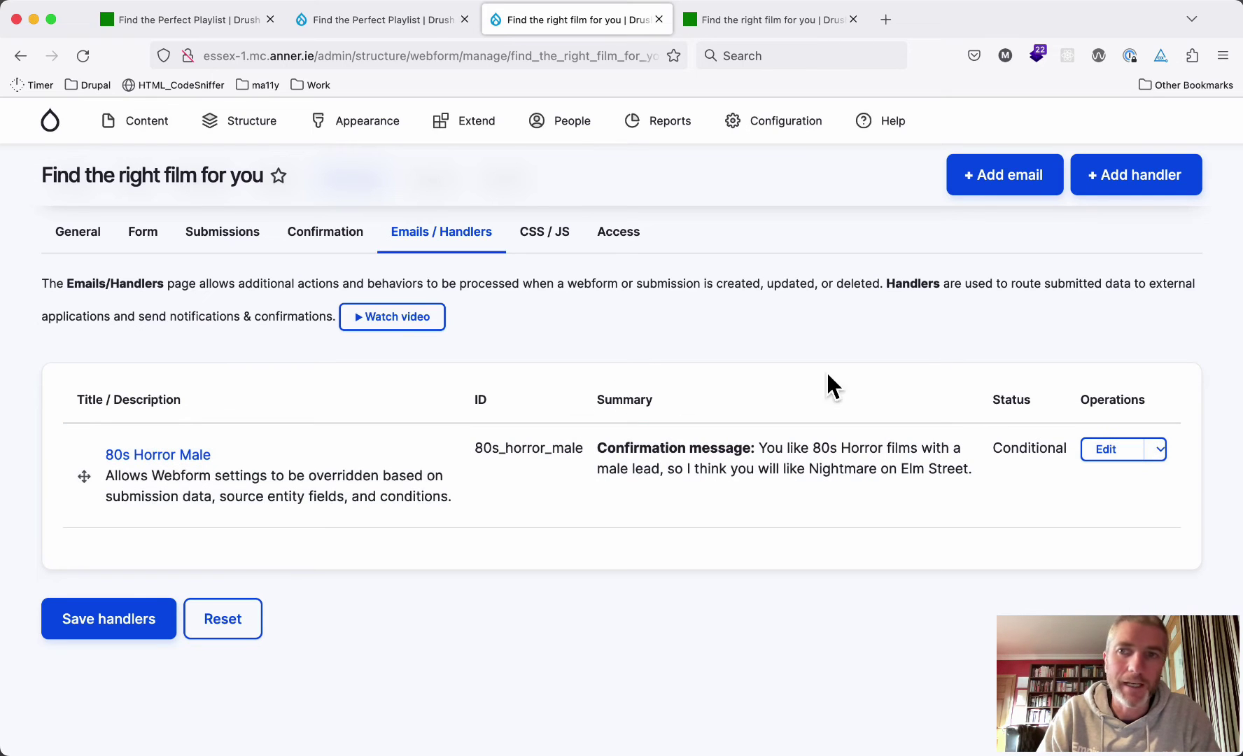
- Add a new Settings handler titled '90s Horror Fem'
click(1162, 187)
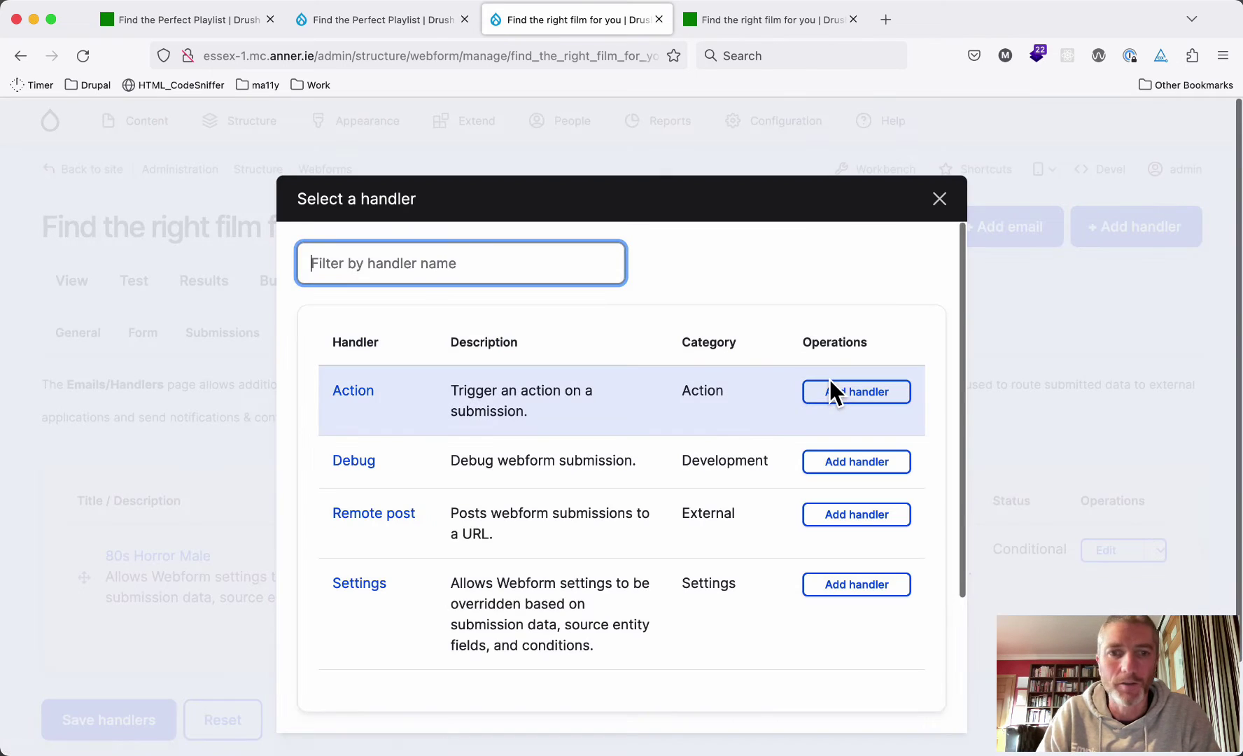
click(855, 587)
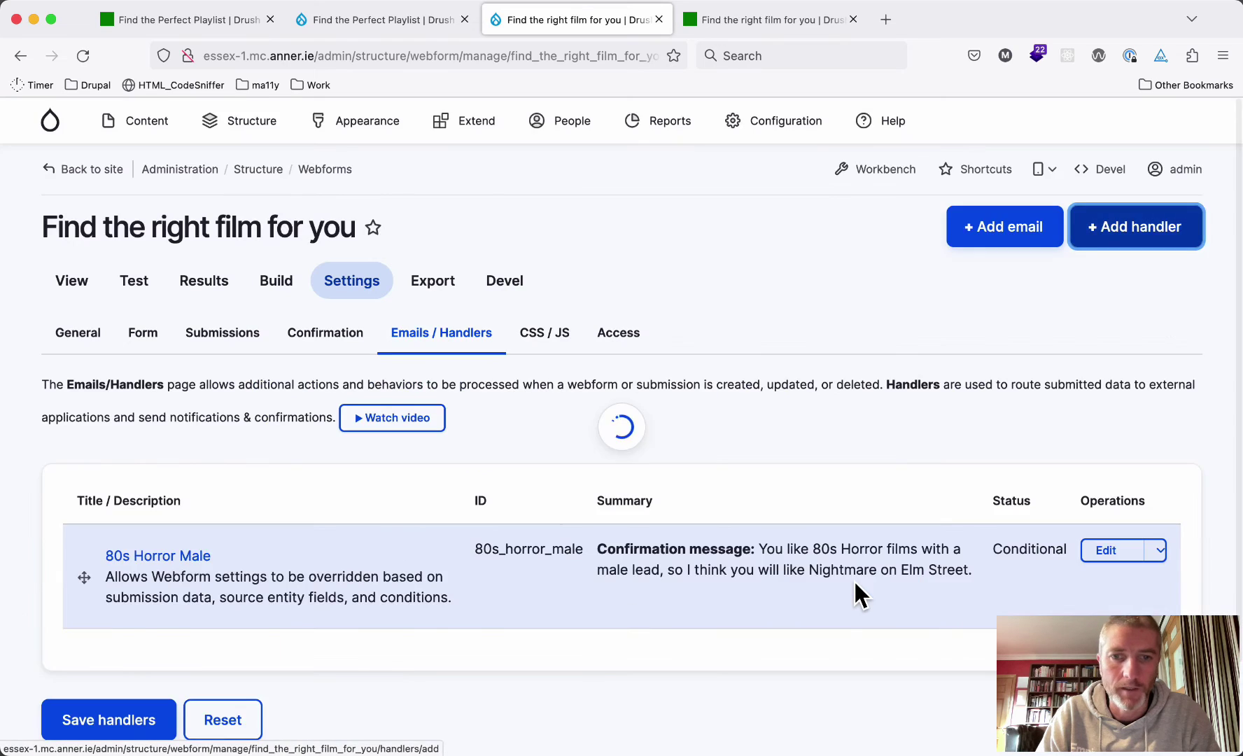
double_click(846, 395)
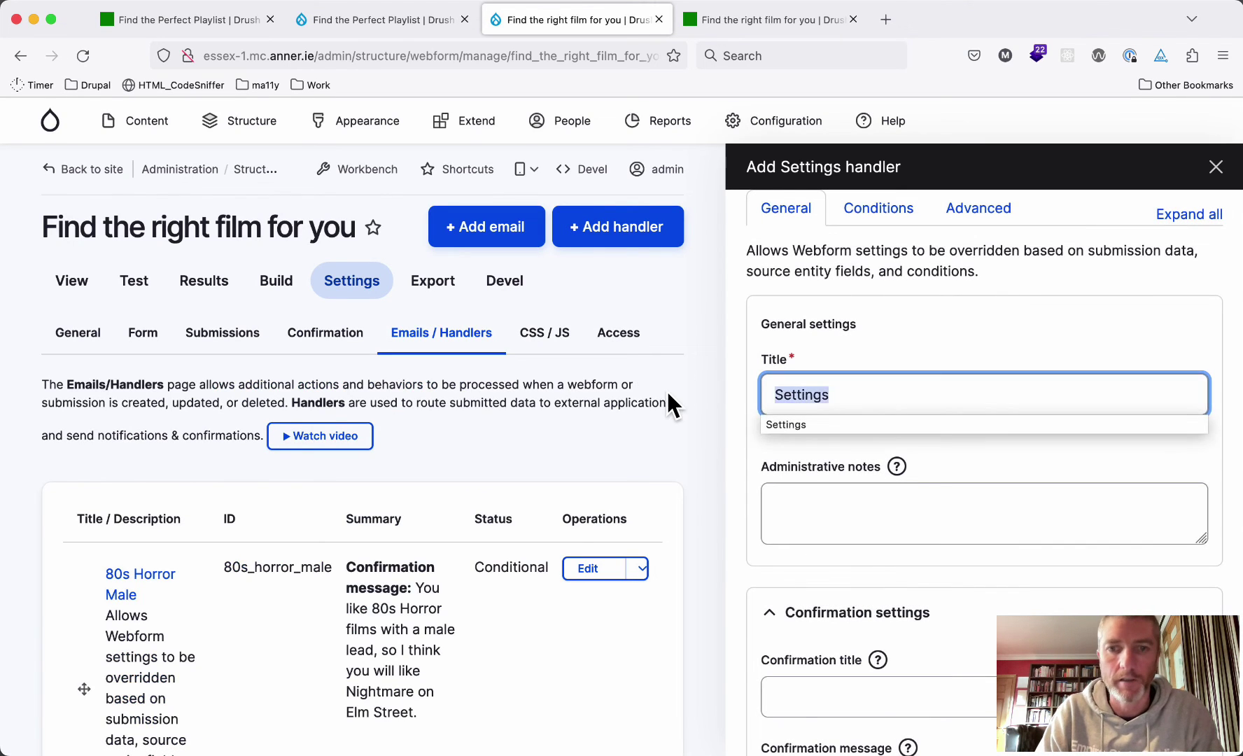
text(90s Horror)
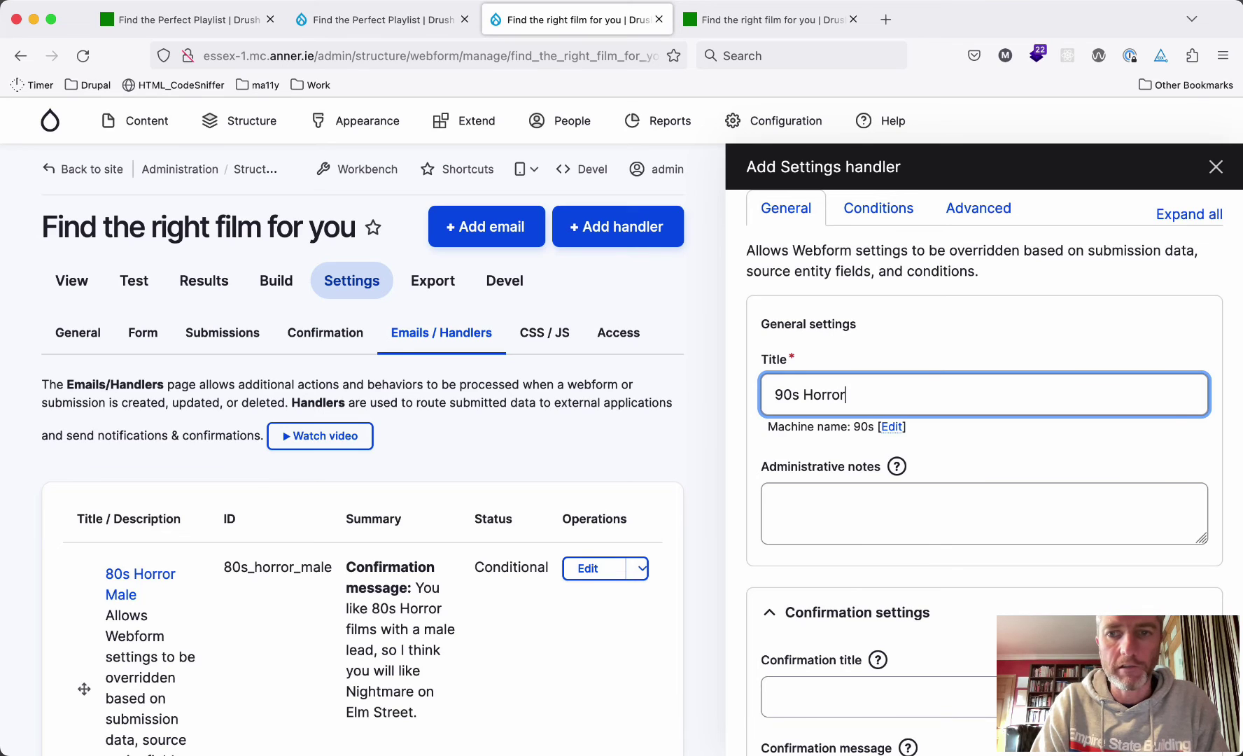
text( Female)
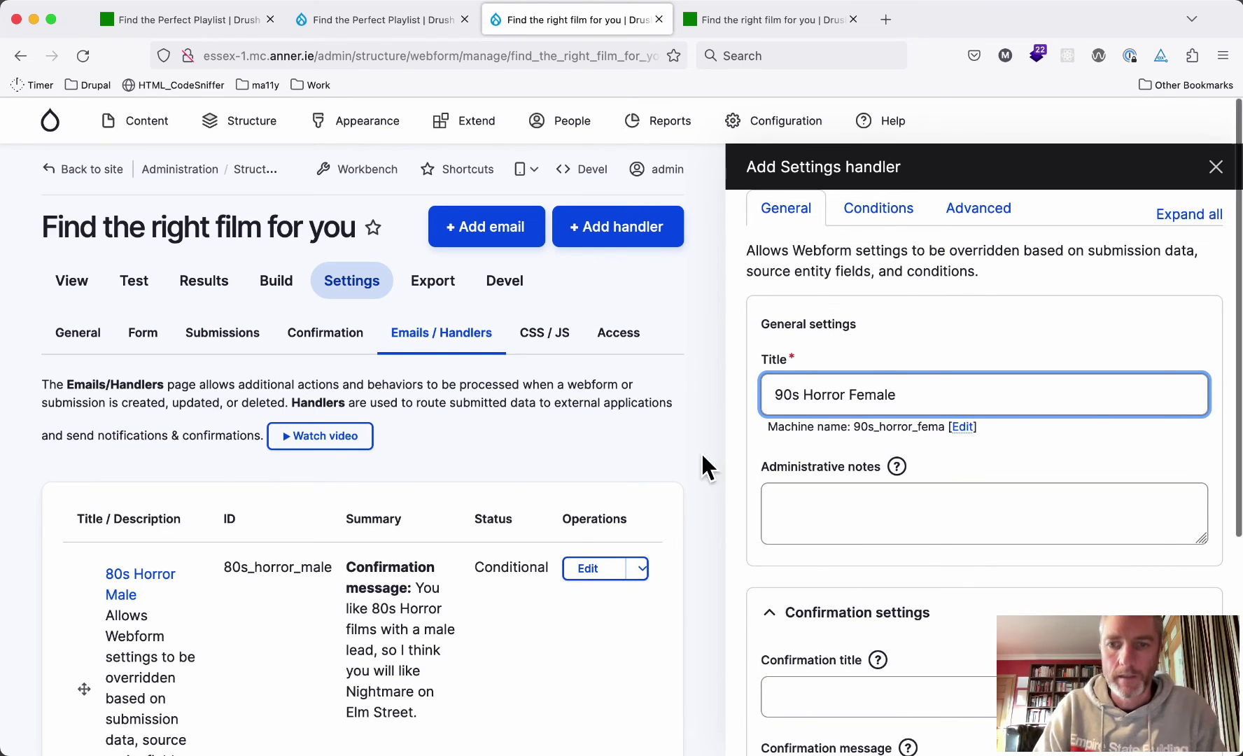
- Write the confirmation message 'Because you like 90s horror films with a female lead, you should check out The Others.'
scroll(702, 466, down, 3)
scroll(897, 591, down, 5)
click(828, 515)
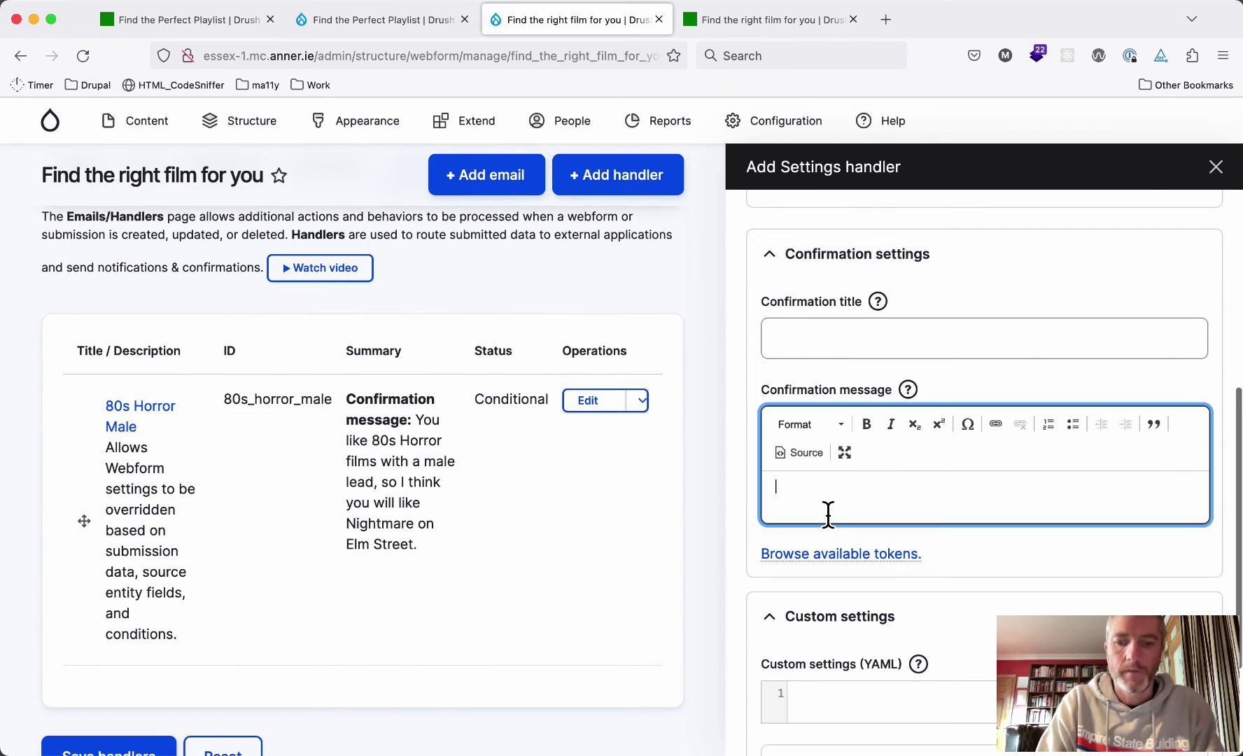
text(BE)
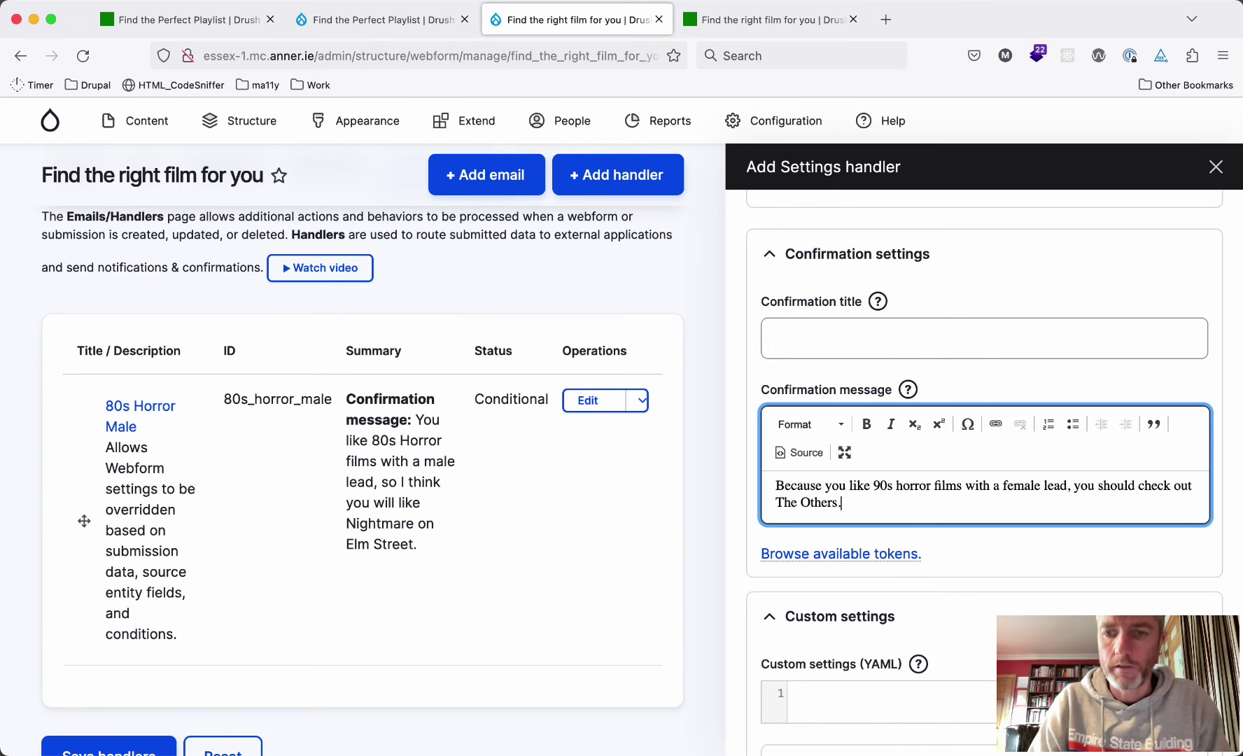
scroll(945, 555, down, 3)
scroll(942, 550, up, 6)
scroll(942, 546, up, 1)
scroll(944, 550, down, 3)
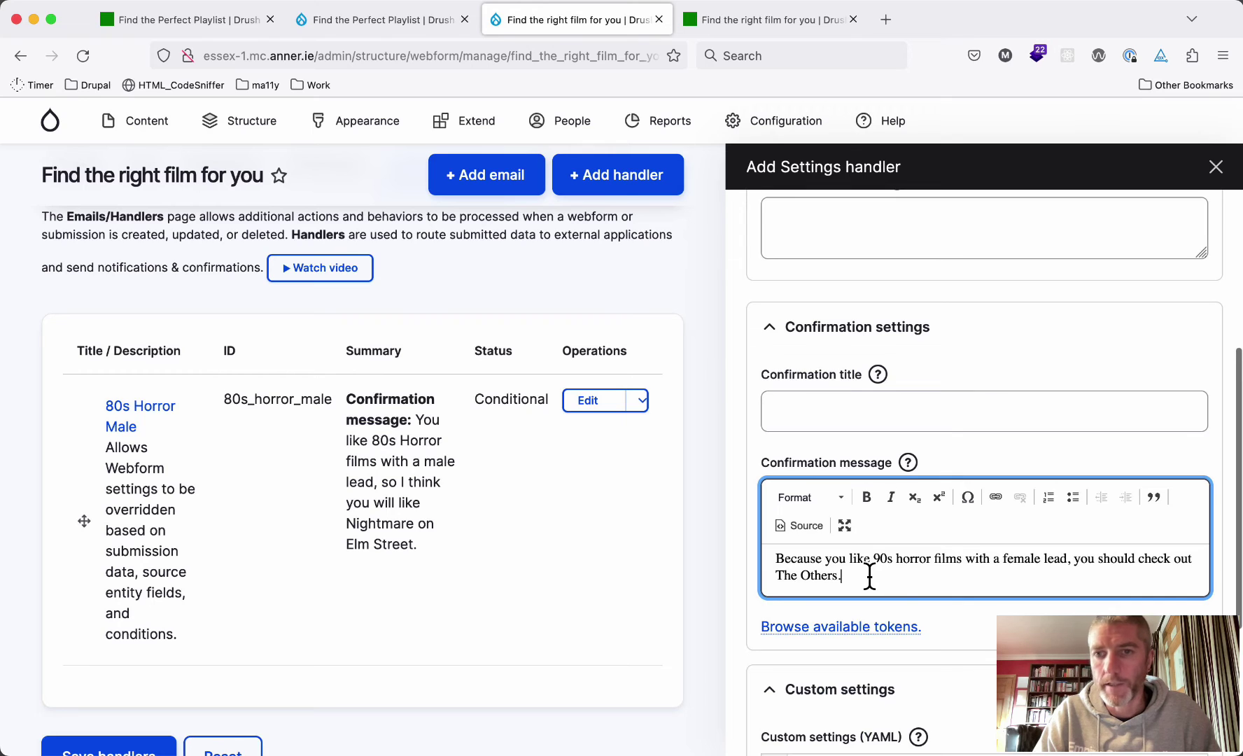
scroll(869, 577, up, 5)
- On the Conditions tab, set State to Enabled and require the decade value 90s
click(879, 213)
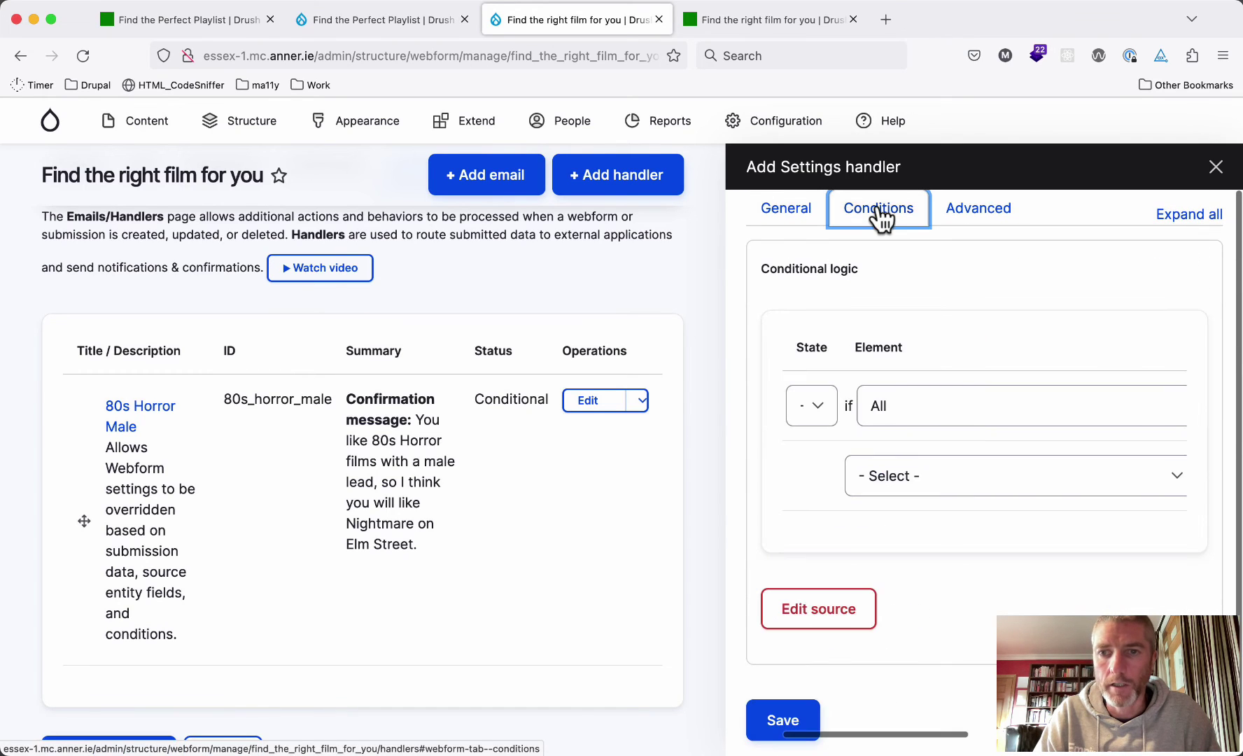
drag(716, 394, 402, 360)
click(493, 478)
click(519, 479)
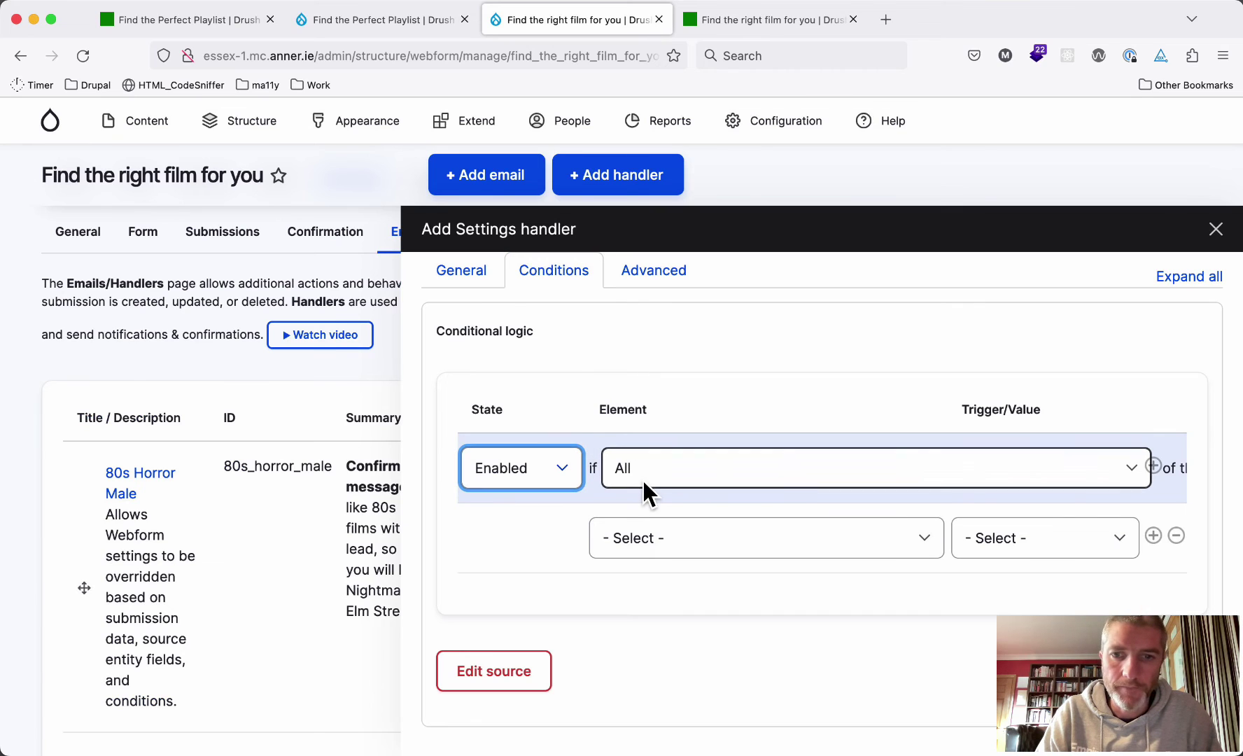
scroll(790, 471, right, 3)
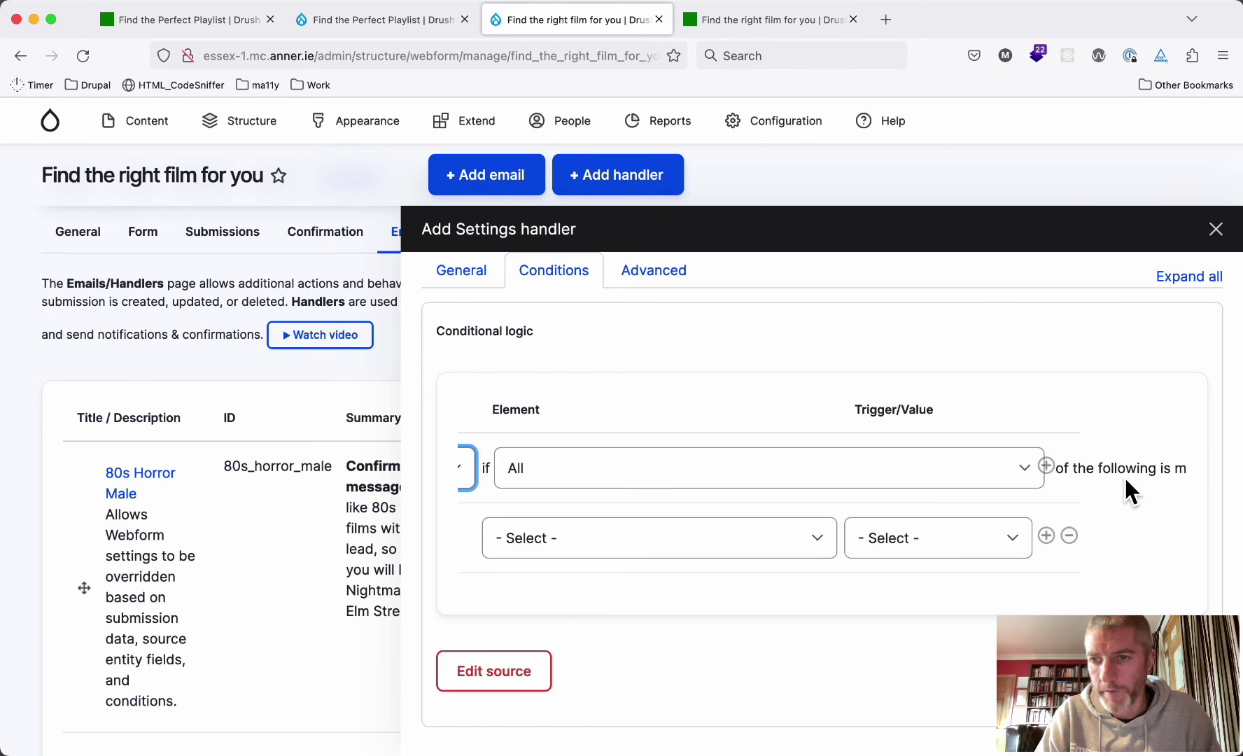
scroll(1148, 476, left, 3)
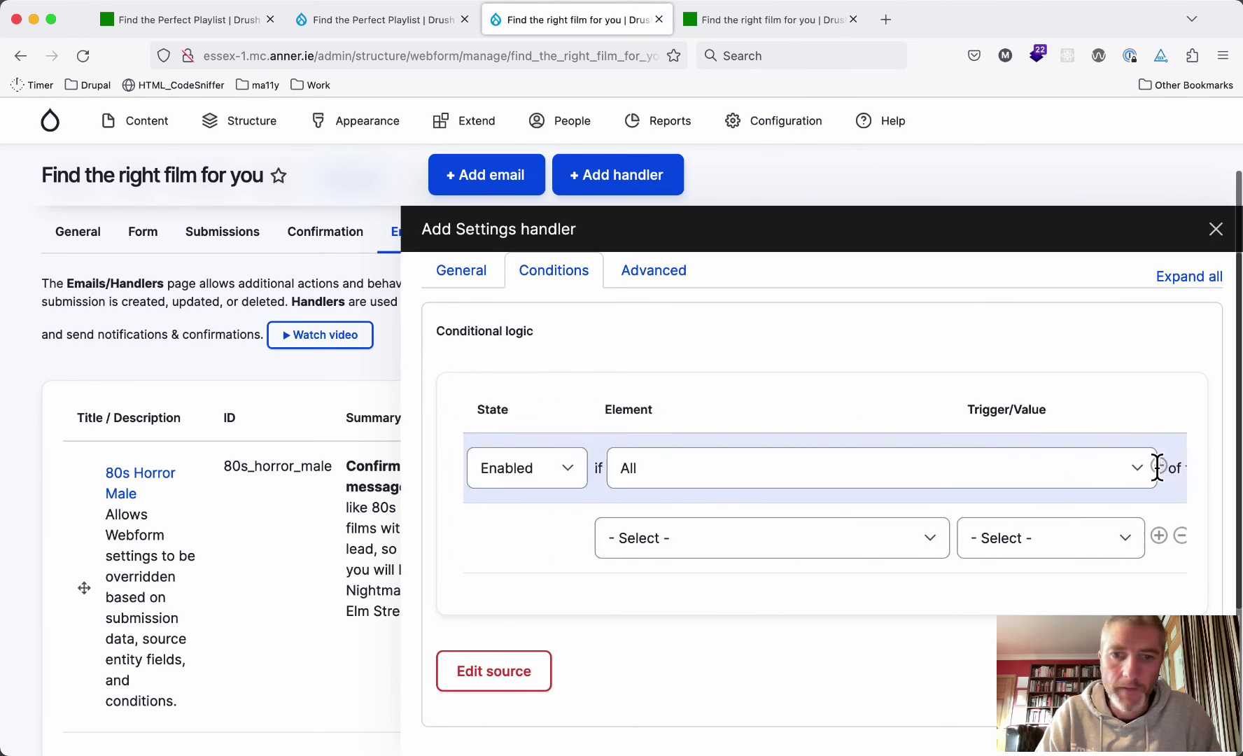
click(681, 538)
click(672, 546)
click(1002, 541)
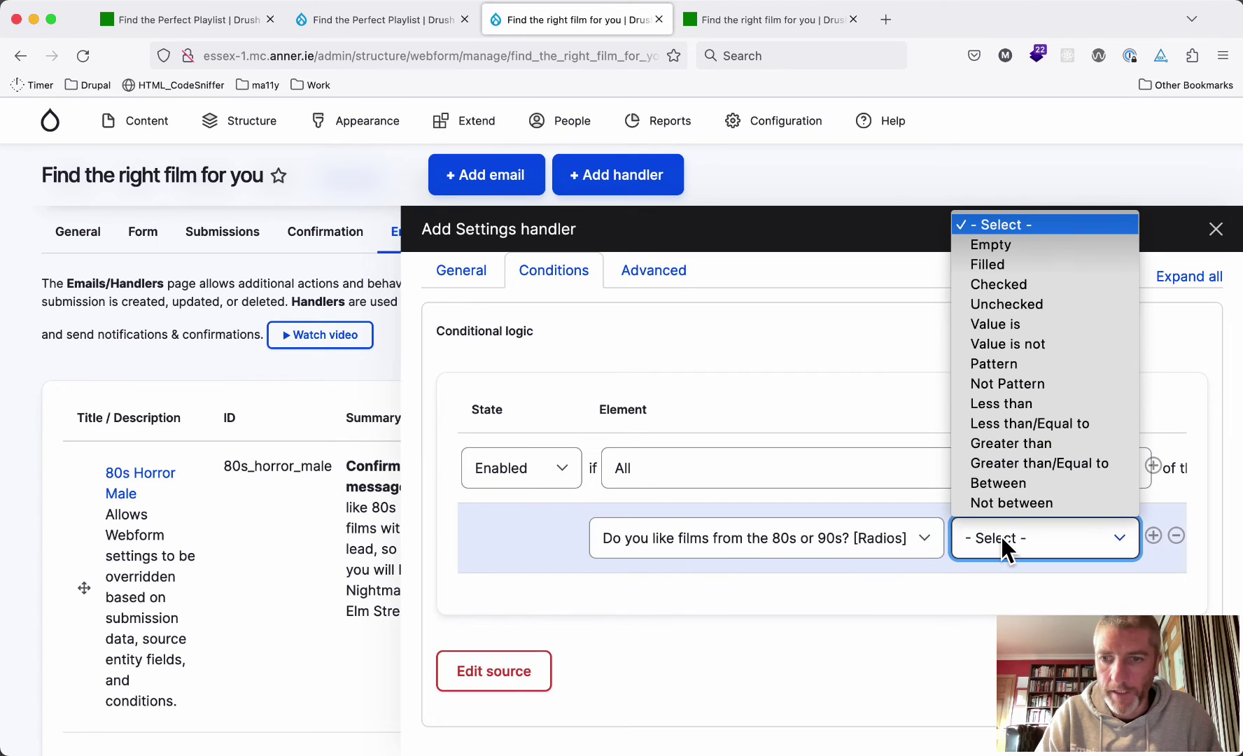
click(1025, 322)
click(994, 591)
click(977, 668)
- Add a second condition requiring the film type value Horror
click(1153, 558)
click(682, 654)
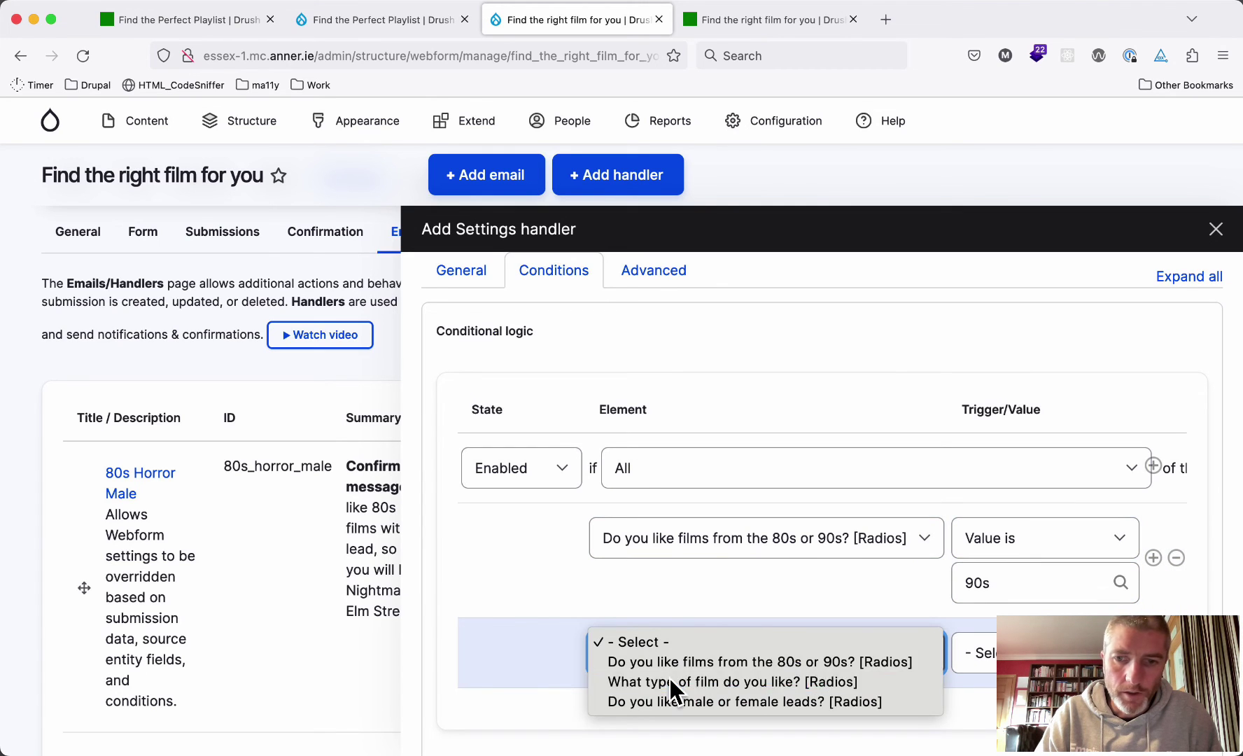
click(670, 678)
click(979, 653)
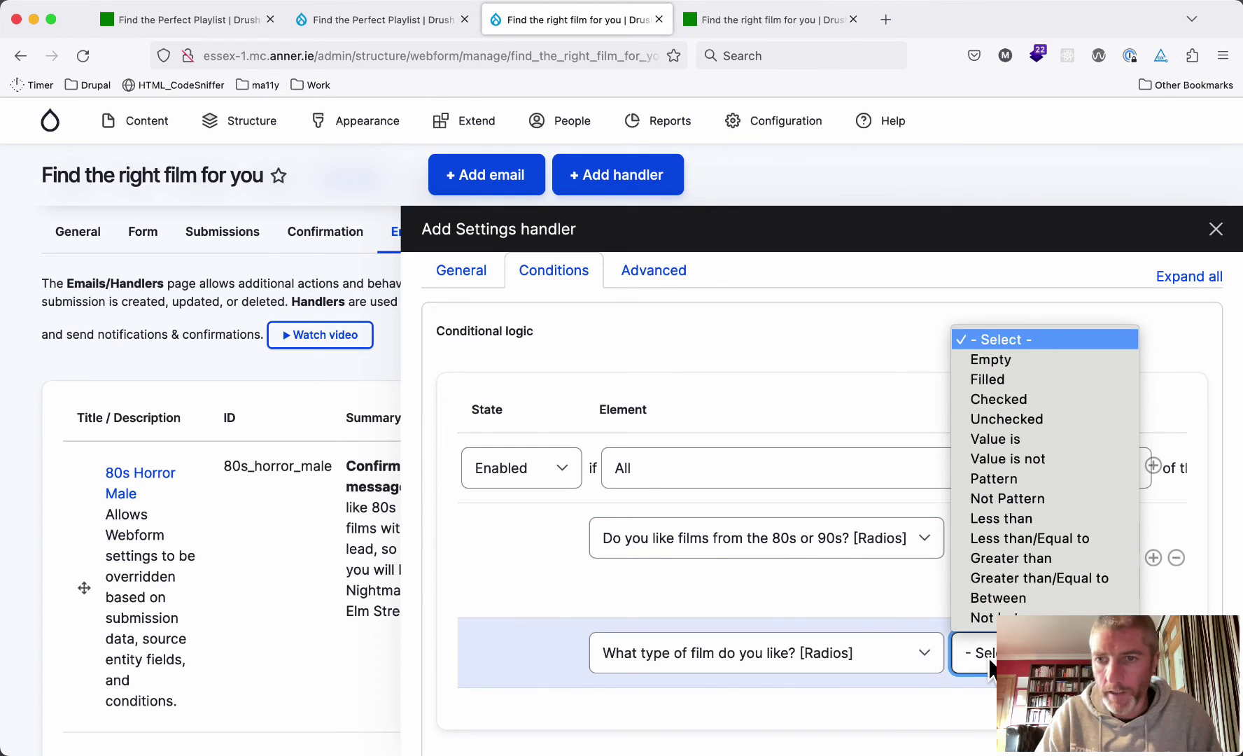
click(1031, 438)
click(976, 697)
click(976, 736)
scroll(898, 555, down, 3)
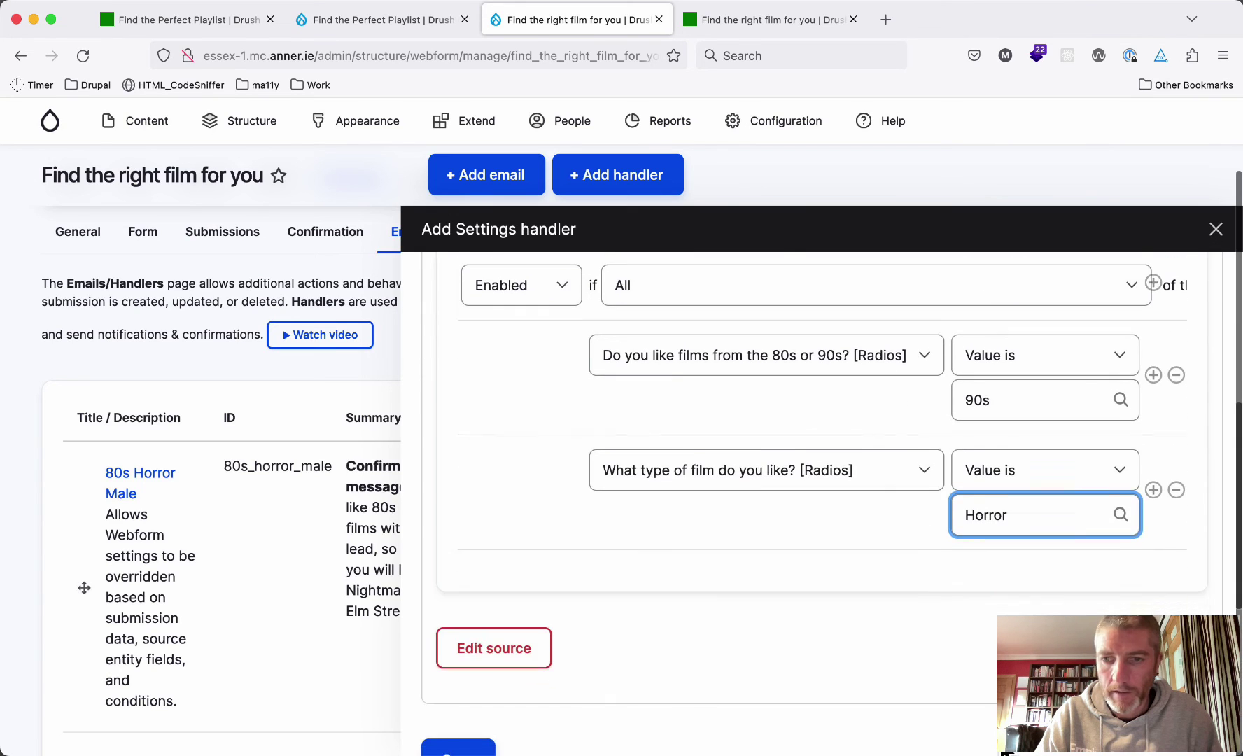
- Add a third condition requiring the leads value Female and save the handler
click(1153, 494)
click(743, 518)
click(682, 572)
click(1034, 529)
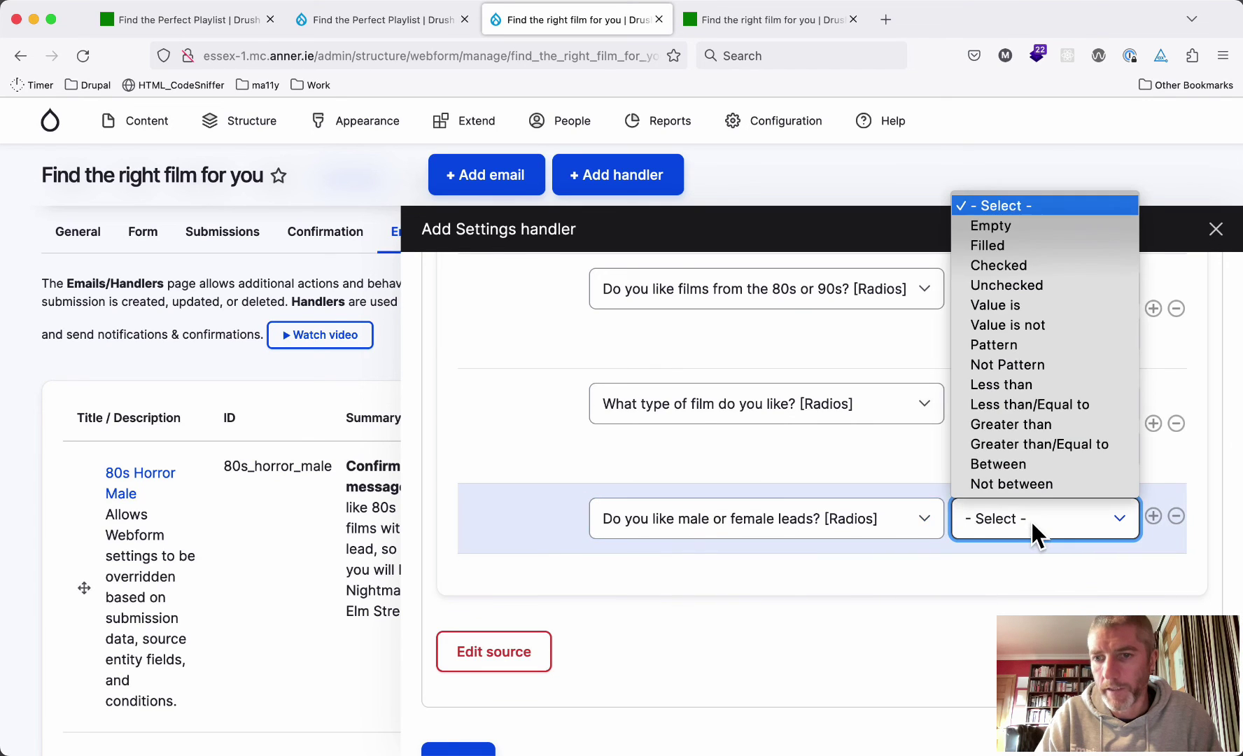
click(1025, 310)
click(1013, 566)
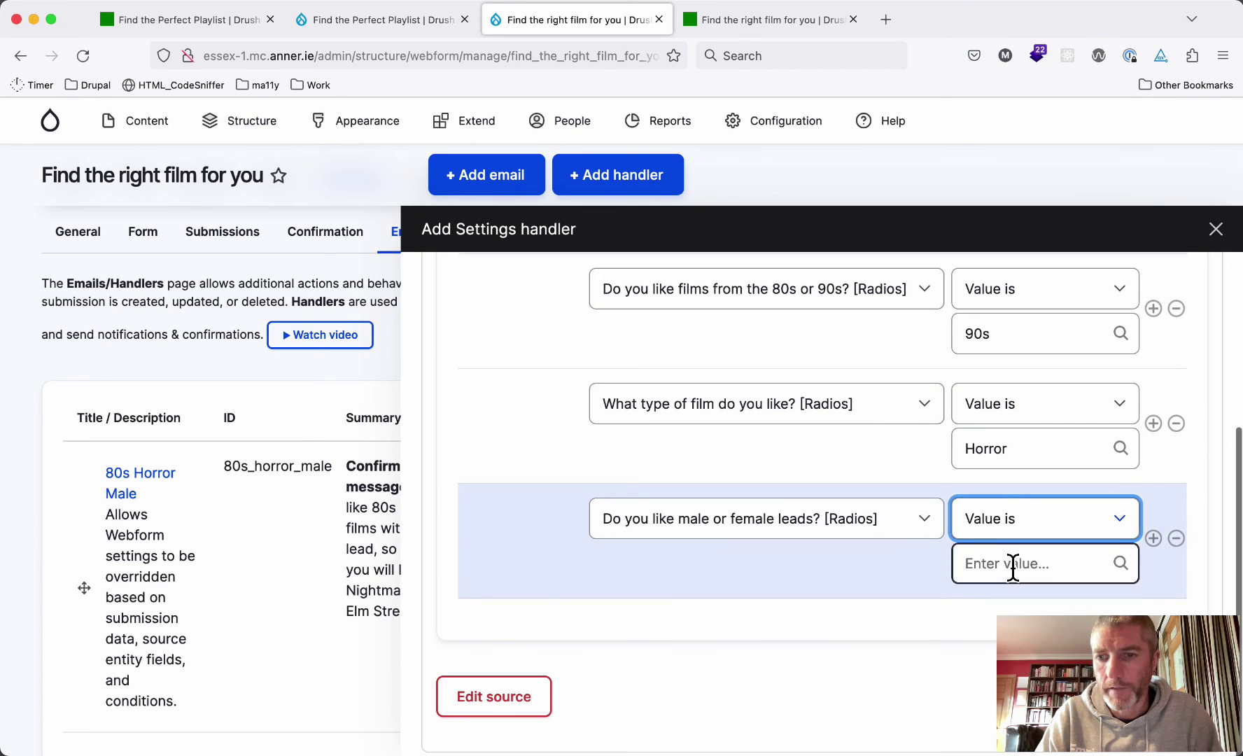
click(980, 642)
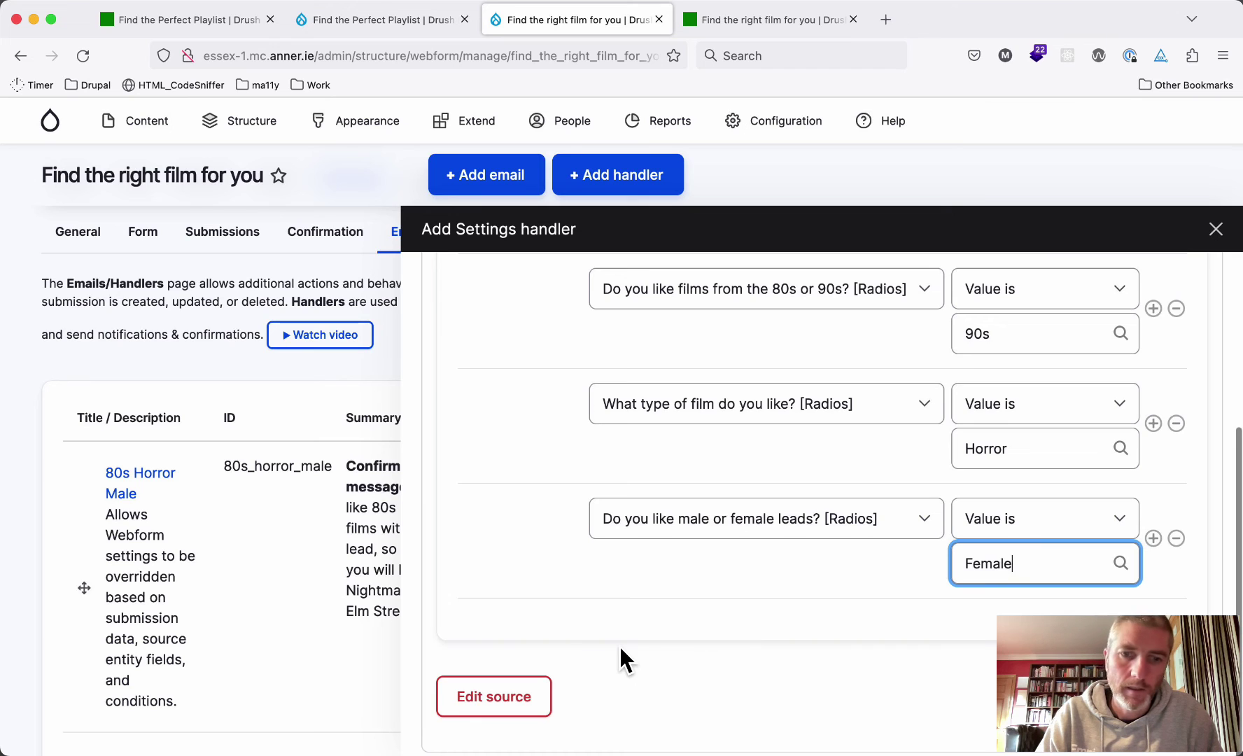
scroll(621, 648, down, 1)
click(462, 751)
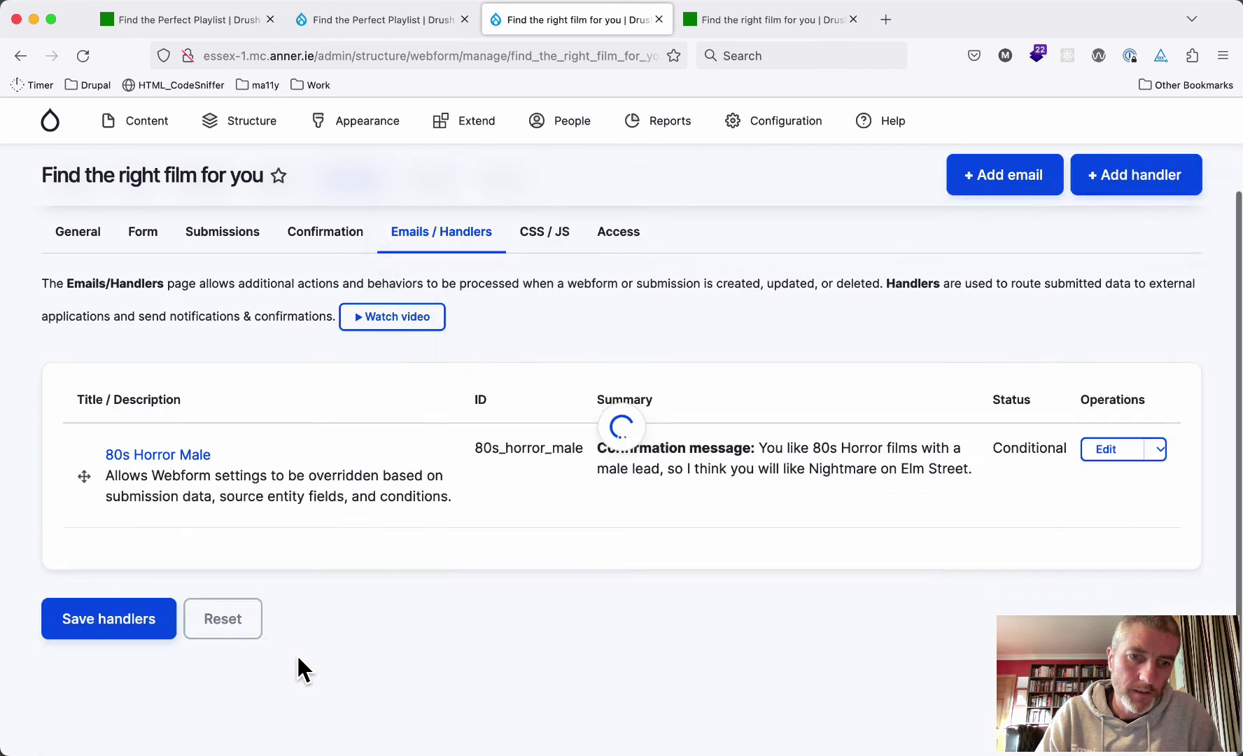
- Save the handler list and go back to the live film form
click(119, 631)
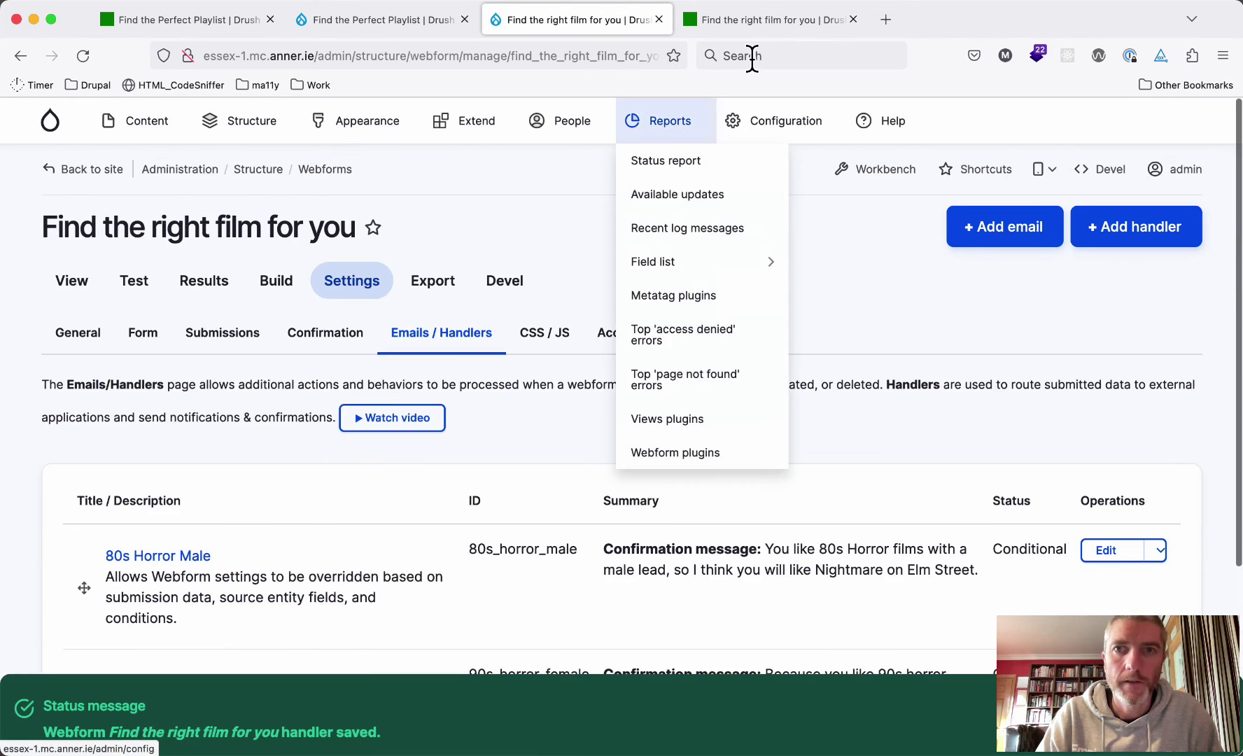
click(767, 23)
scroll(373, 513, down, 3)
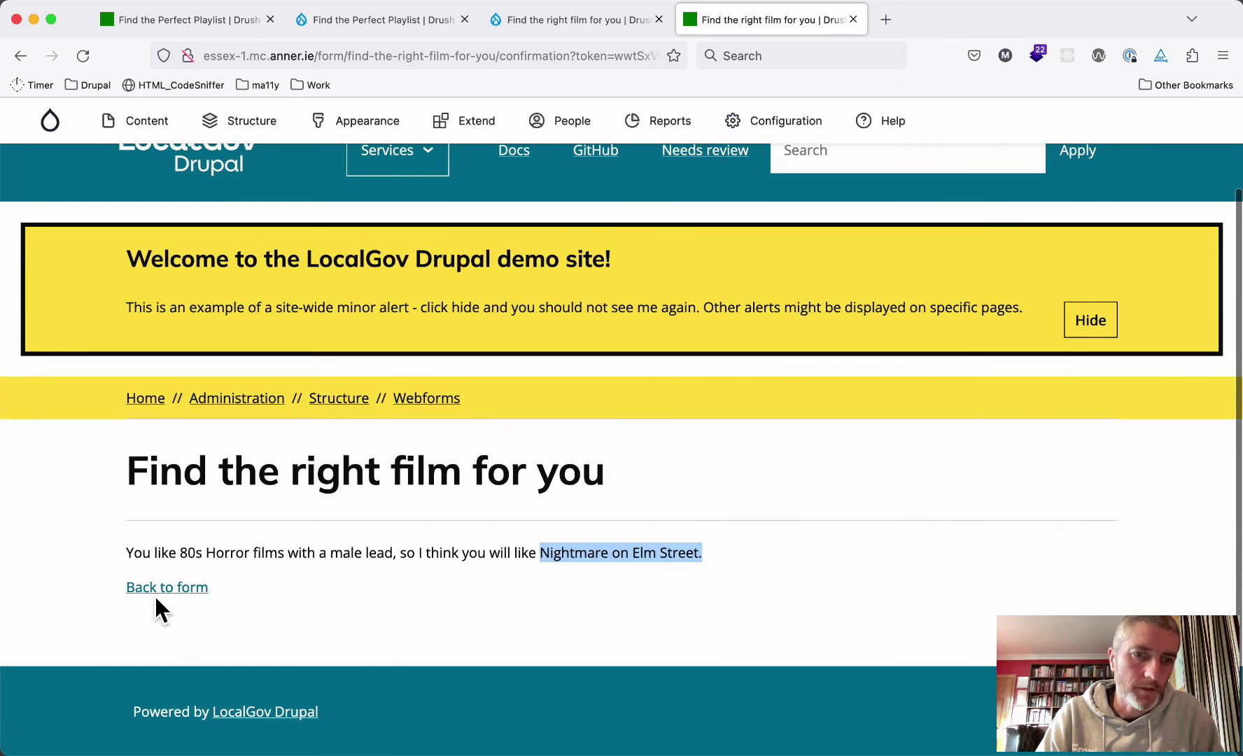
click(168, 585)
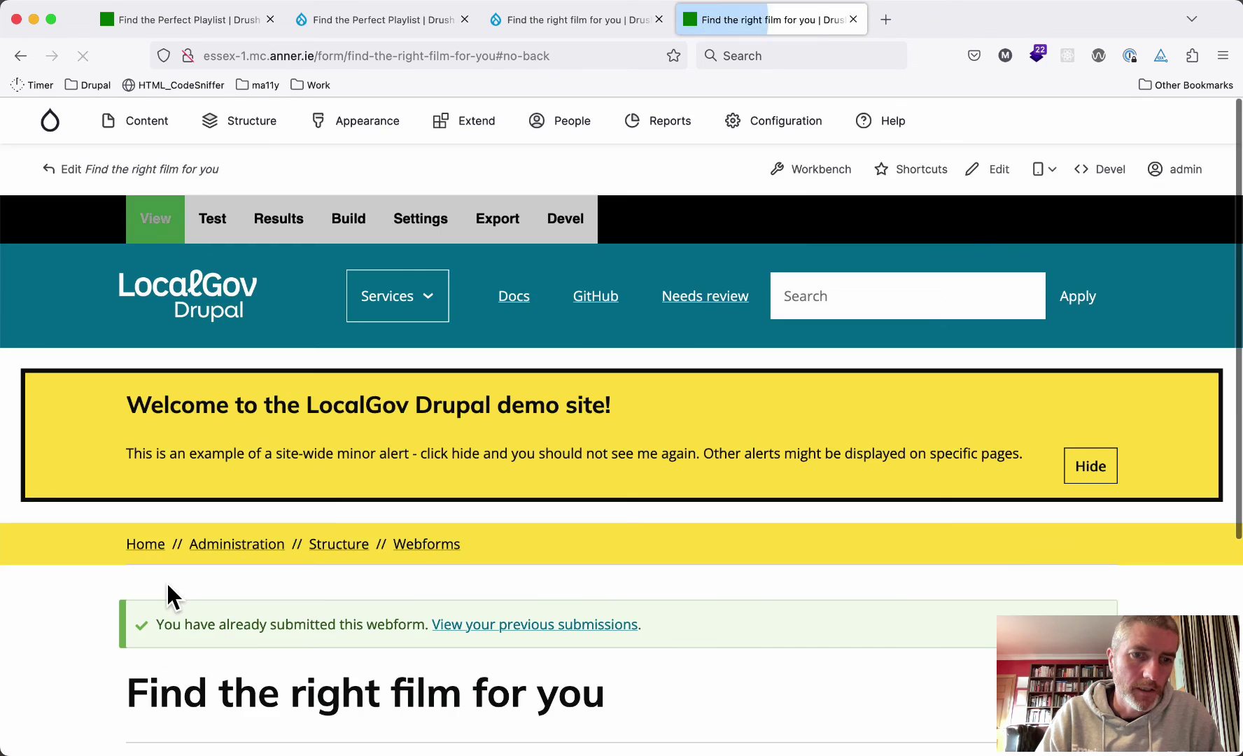
- Submit 90s, Horror, Female and highlight the recommended film The Others
scroll(166, 586, down, 5)
click(161, 559)
scroll(165, 564, down, 2)
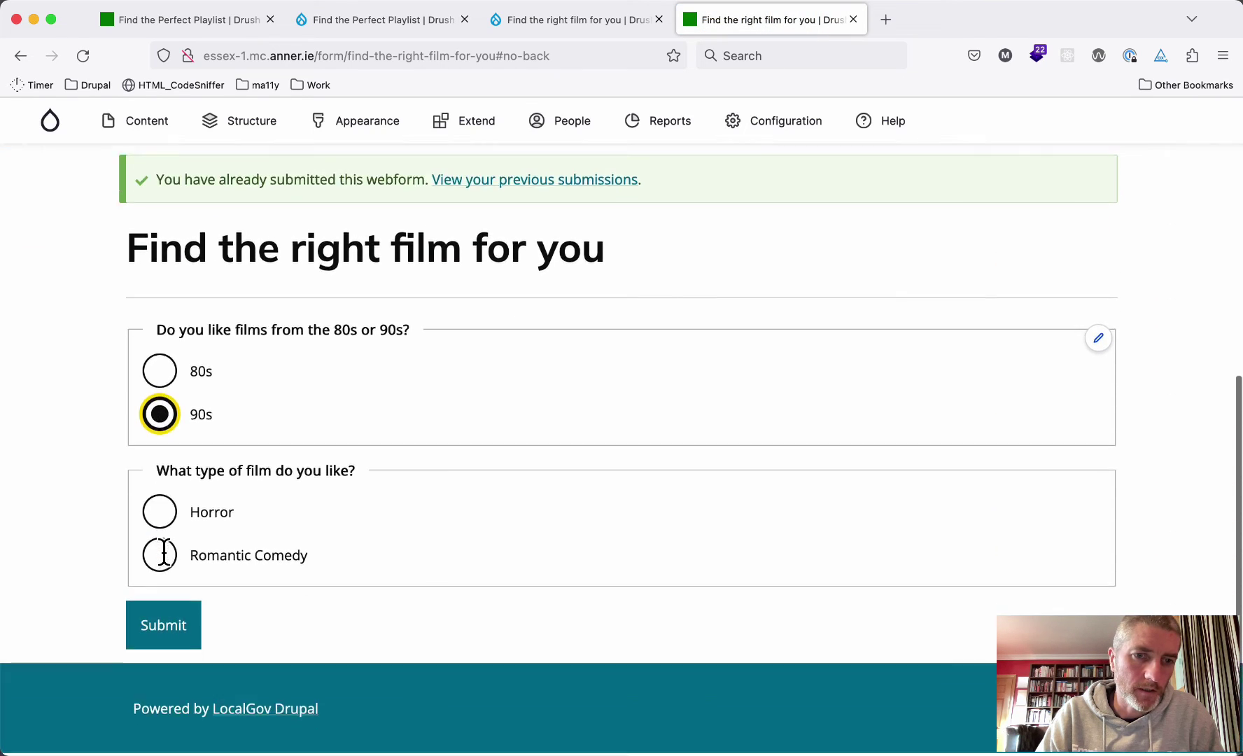
click(162, 514)
scroll(163, 527, down, 2)
click(161, 571)
click(164, 626)
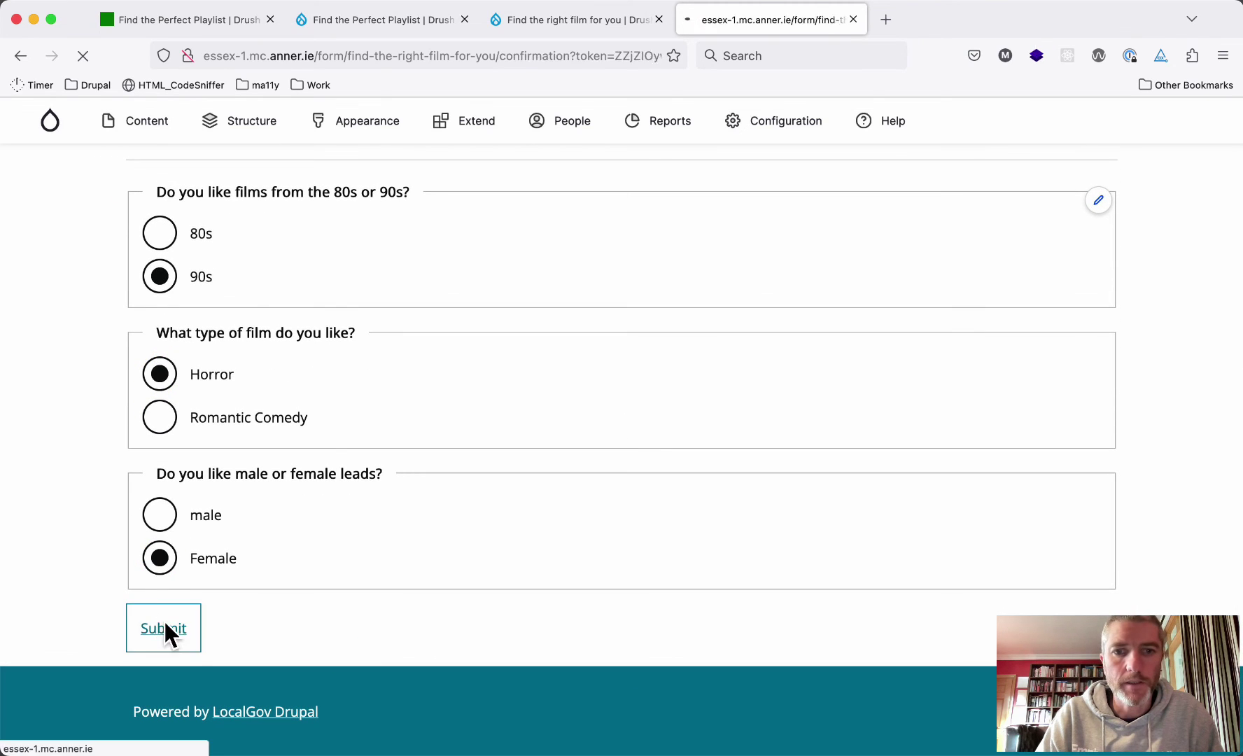
scroll(468, 588, down, 2)
scroll(468, 586, down, 1)
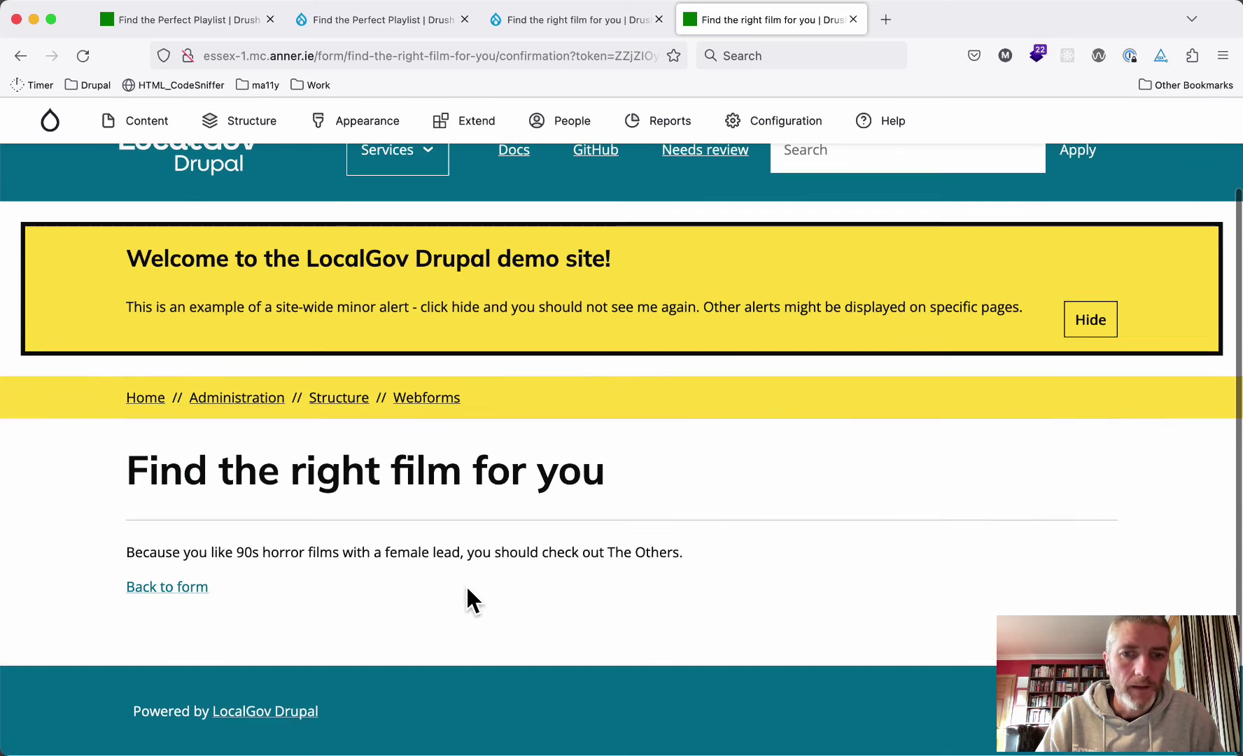
drag(611, 552, 712, 547)
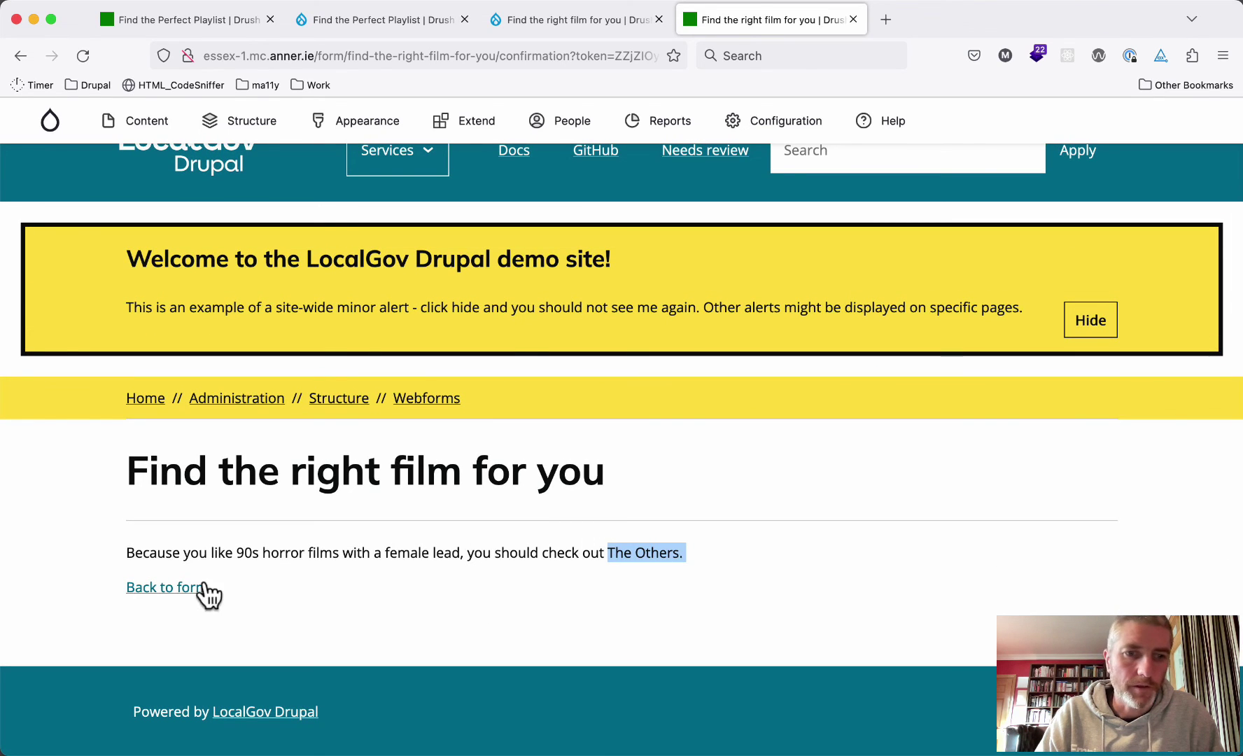
- Return to the form and submit it again with 80s, Horror, male
click(168, 589)
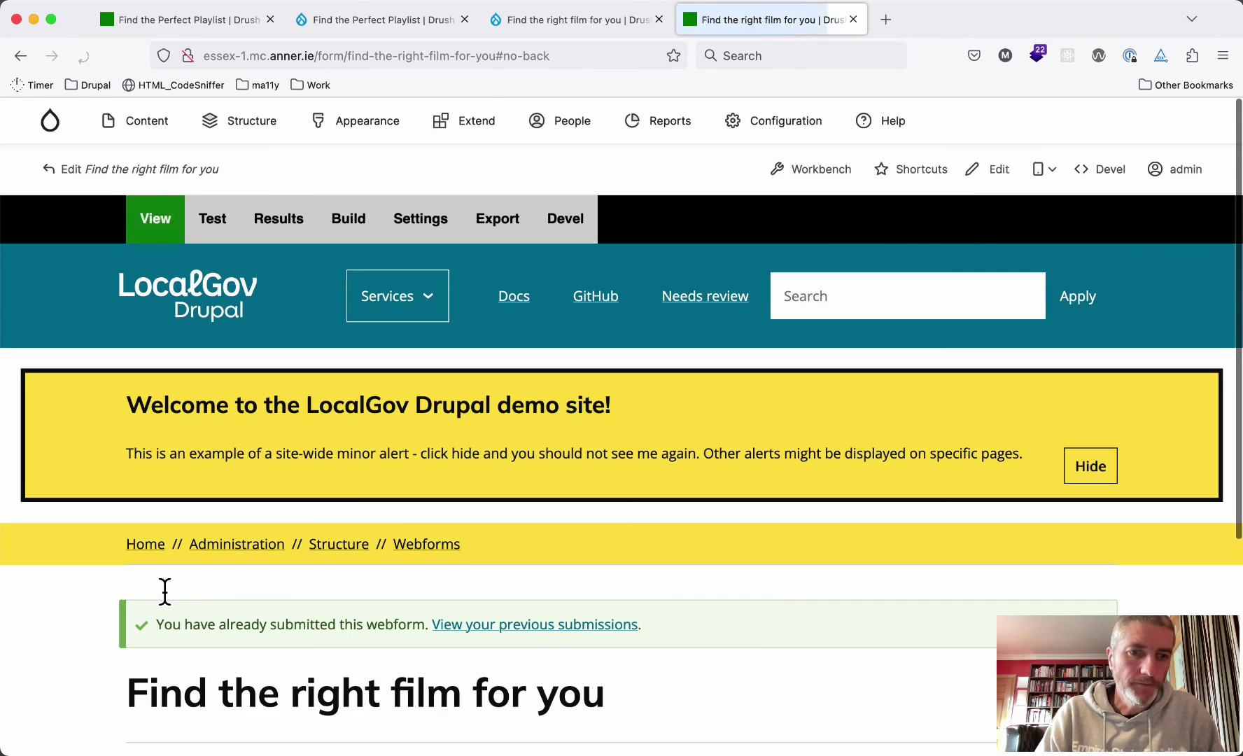
scroll(164, 591, down, 5)
click(161, 515)
scroll(168, 514, down, 3)
click(162, 517)
scroll(164, 521, down, 3)
click(162, 521)
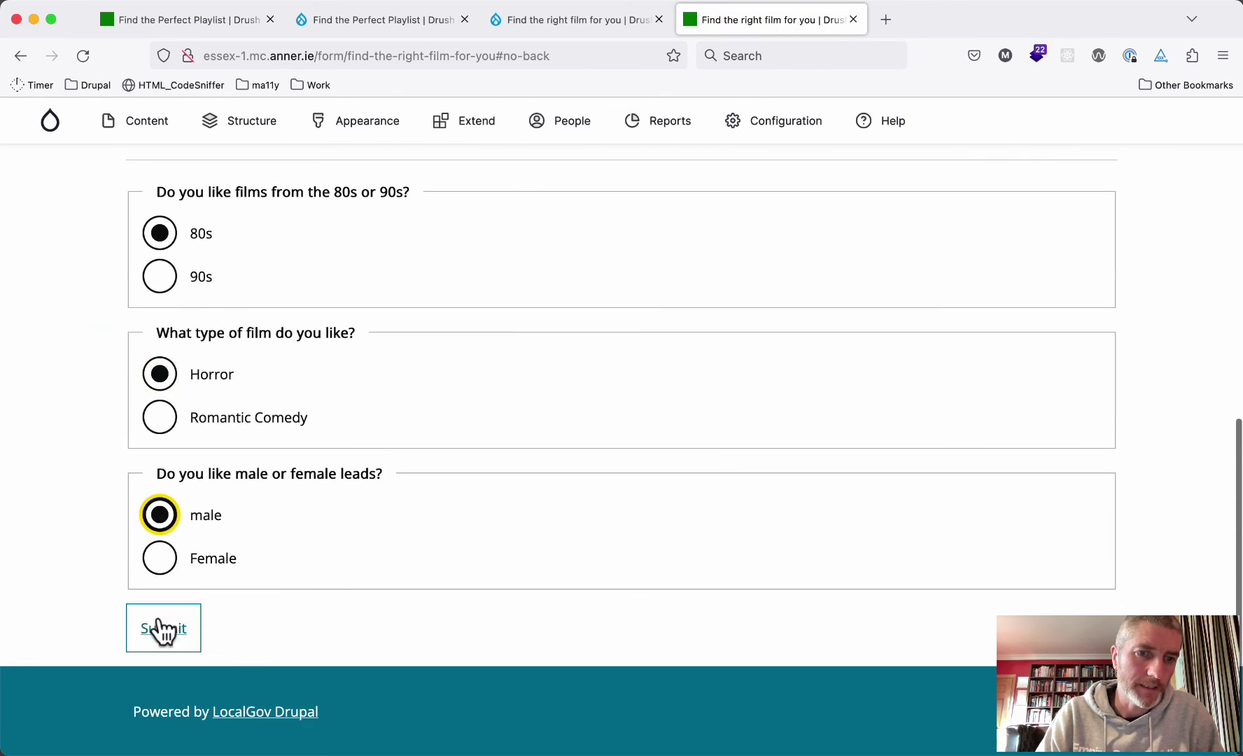
click(158, 629)
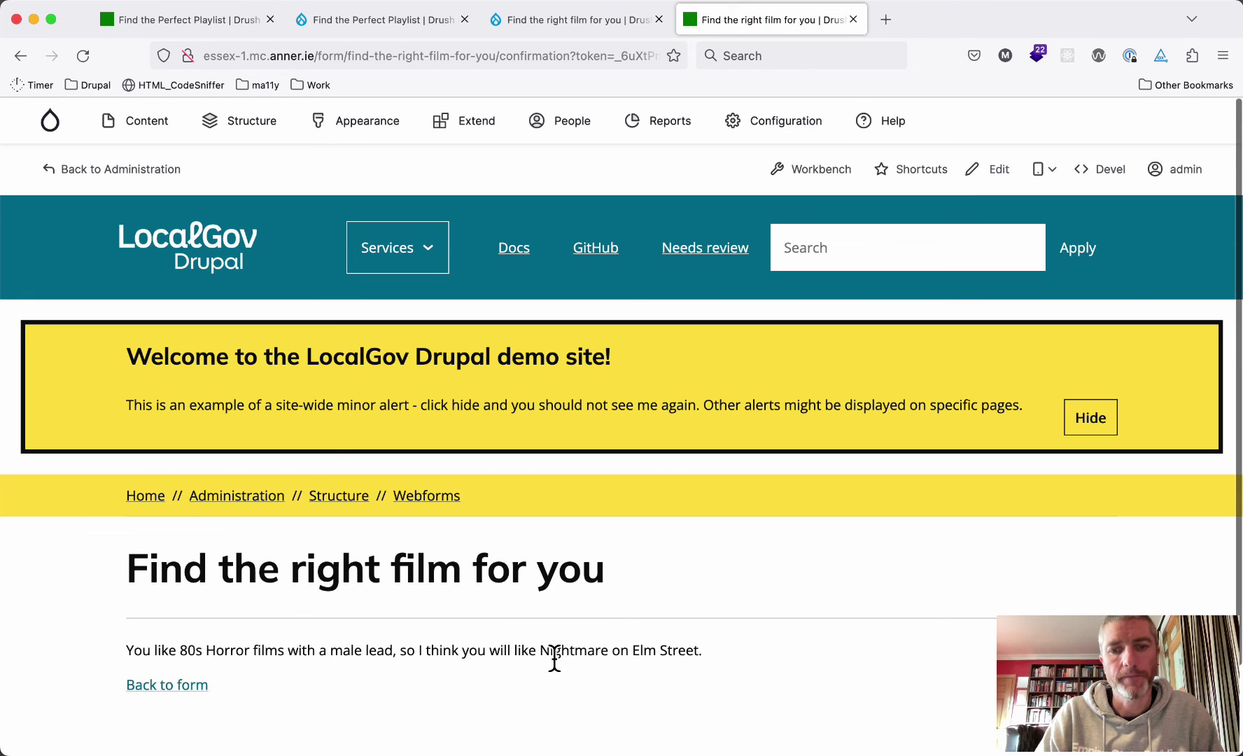
- Highlight the confirmation sentence recommending Nightmare on Elm Street to verify it
drag(541, 651, 701, 650)
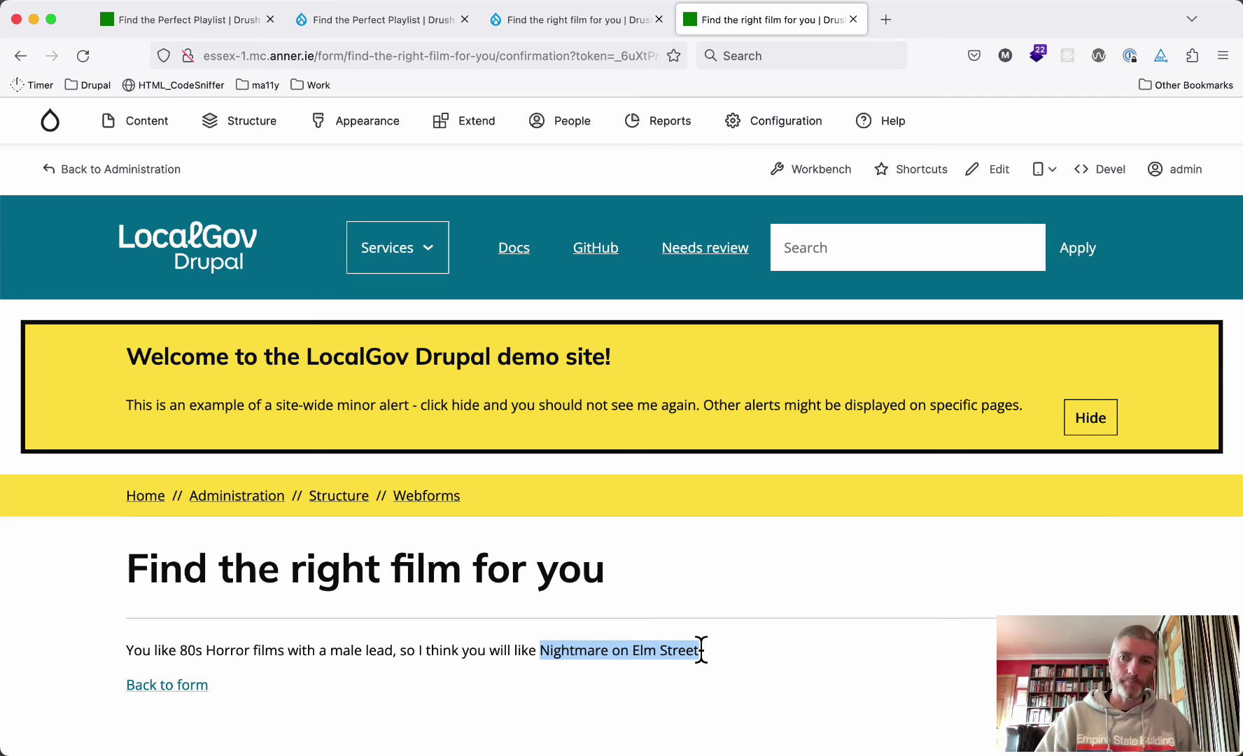
scroll(700, 647, down, 2)
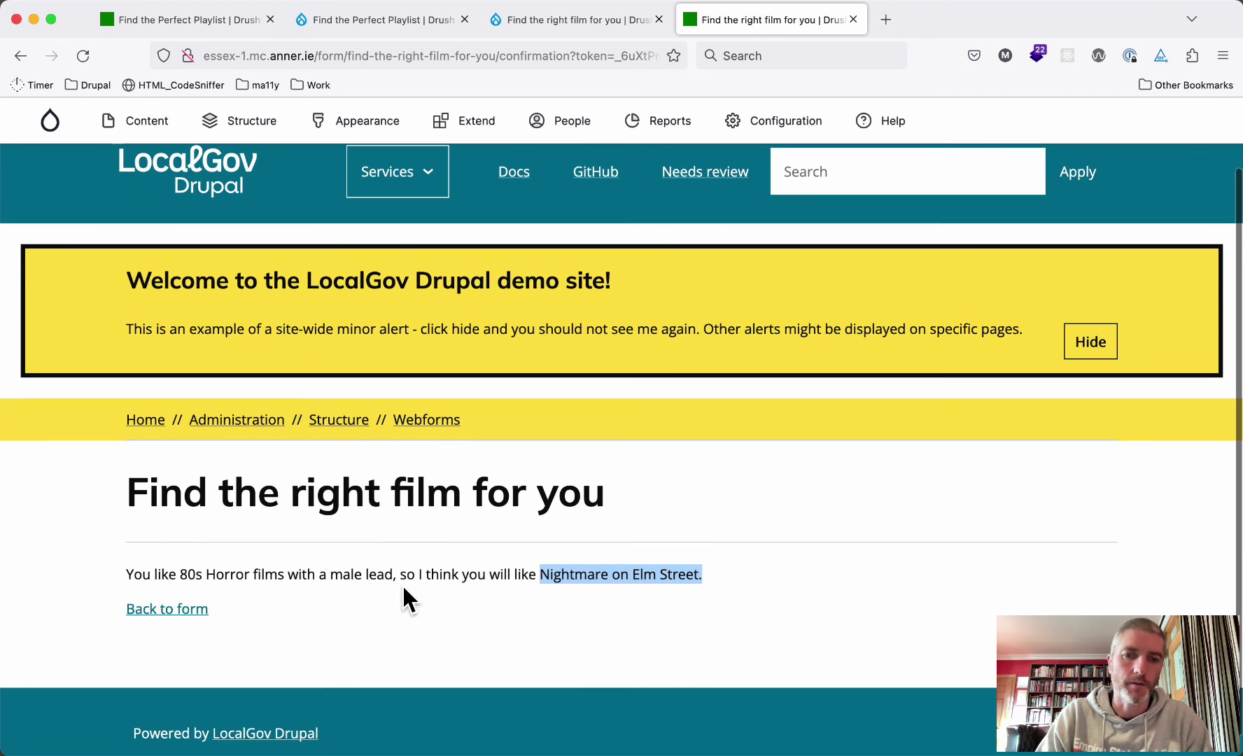
drag(130, 574, 703, 574)
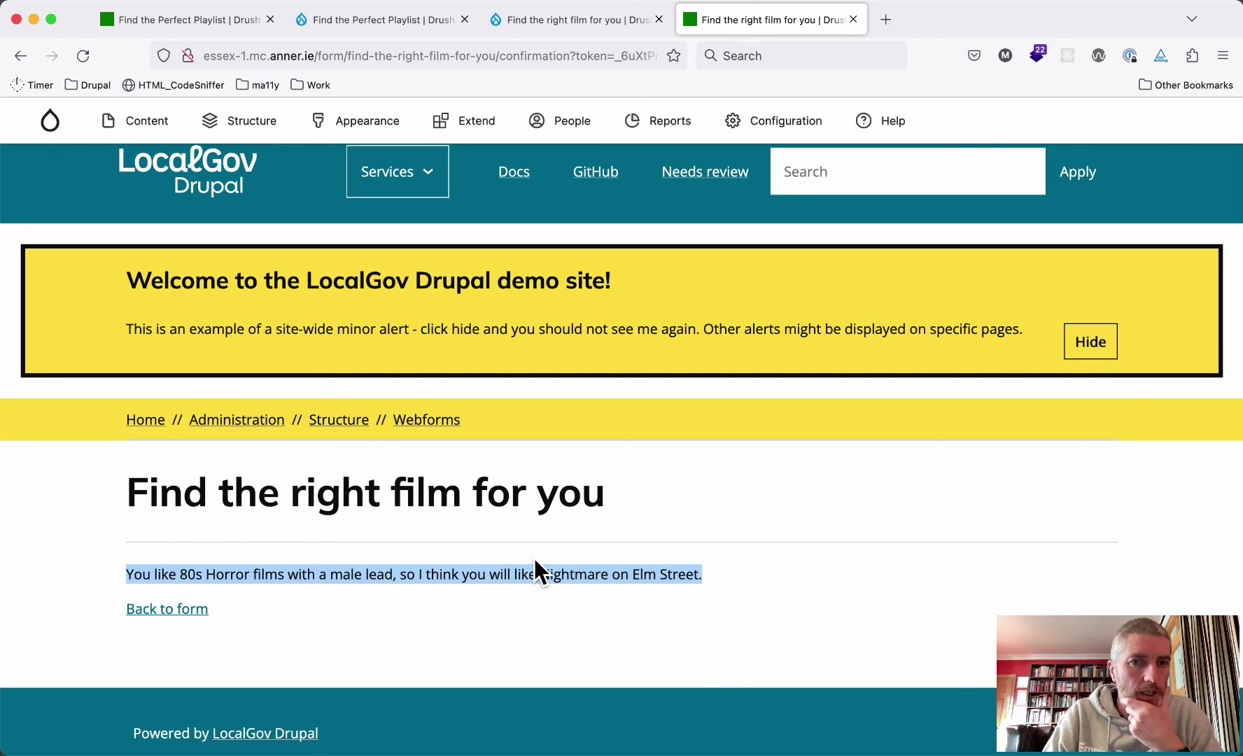
scroll(534, 559, up, 2)
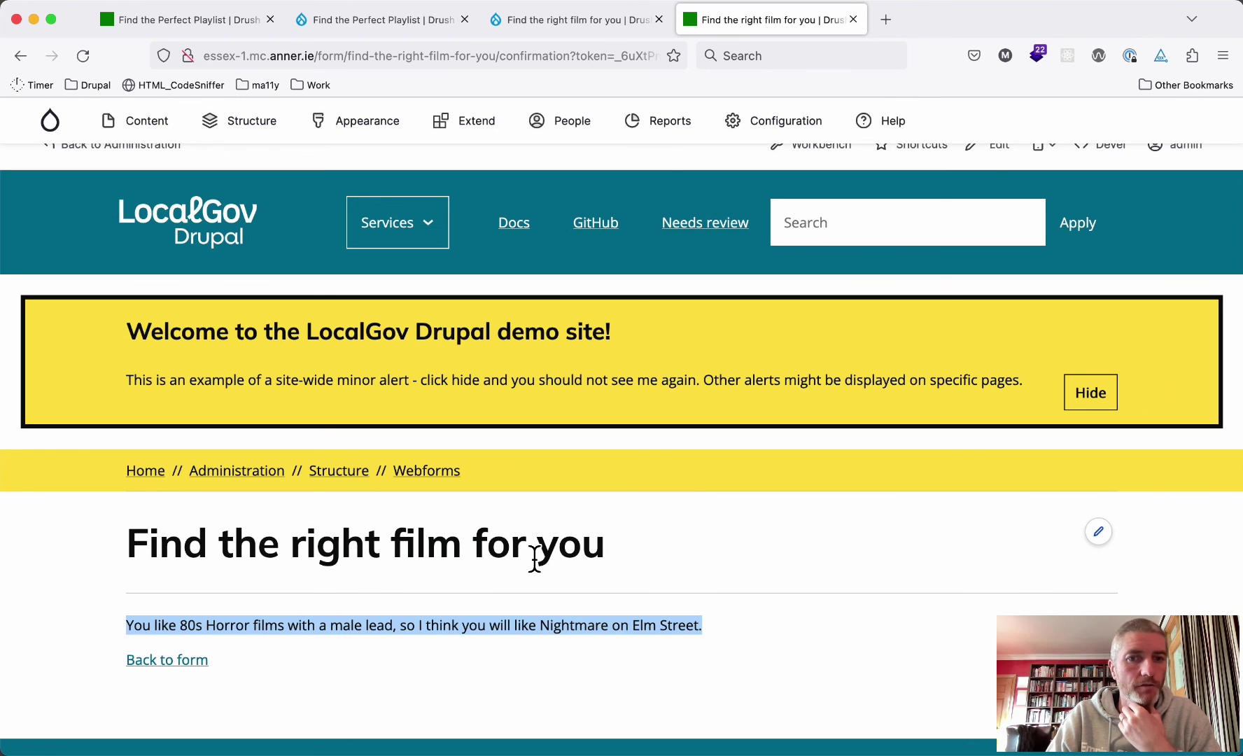
scroll(534, 558, down, 2)
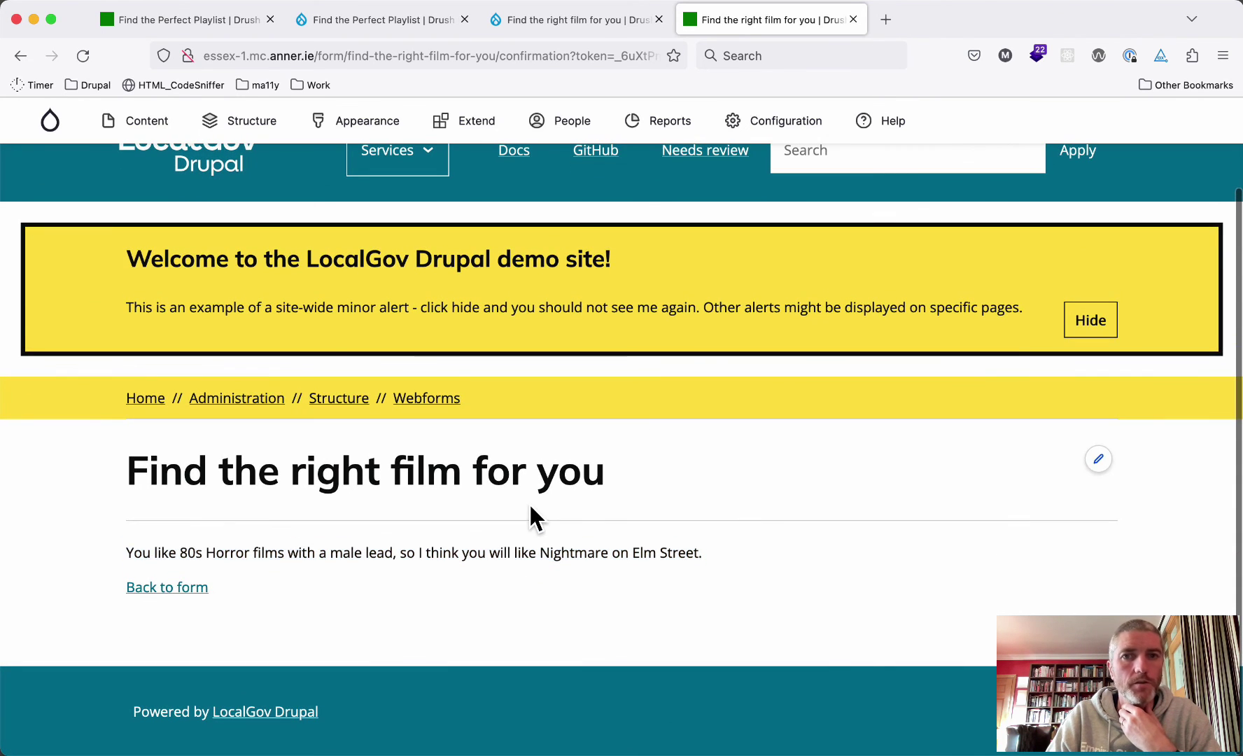